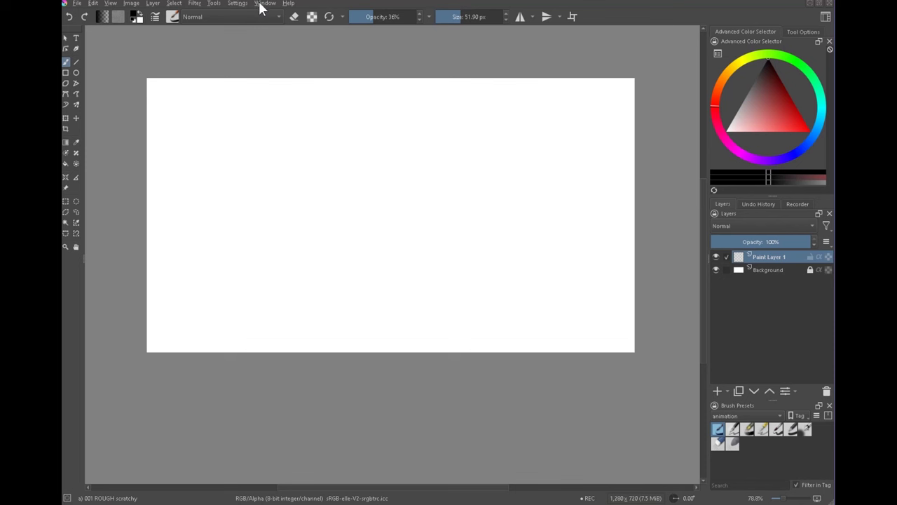
- Show the Animation Timeline docker below the canvas and slightly adjust its height
left_click(261, 4)
mouse_move(237, 6)
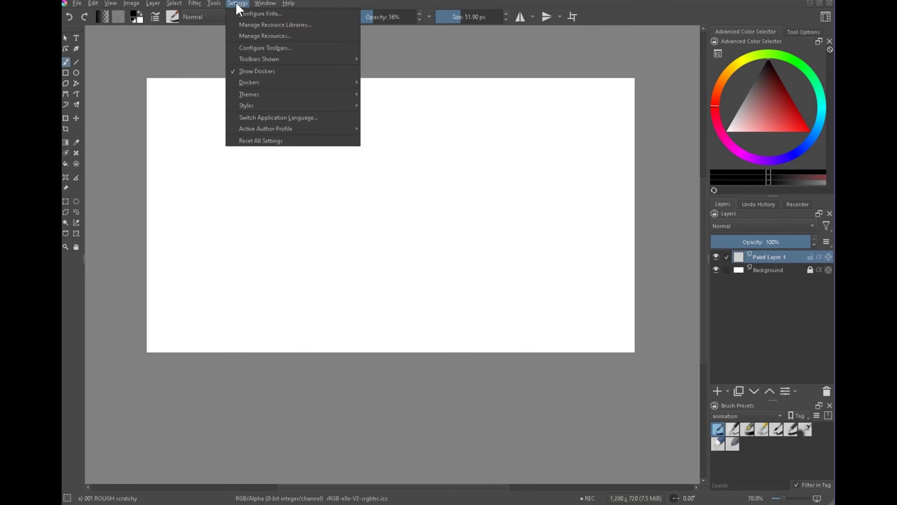
mouse_move(261, 83)
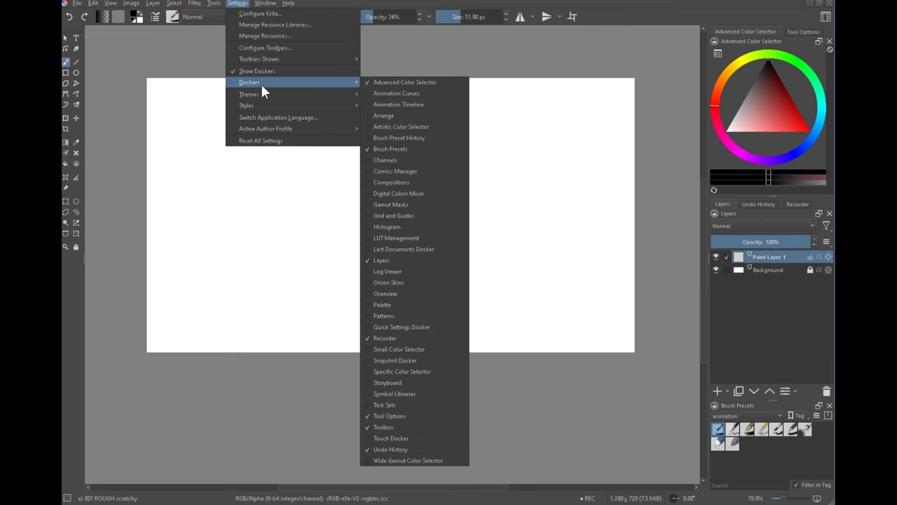
left_click(459, 104)
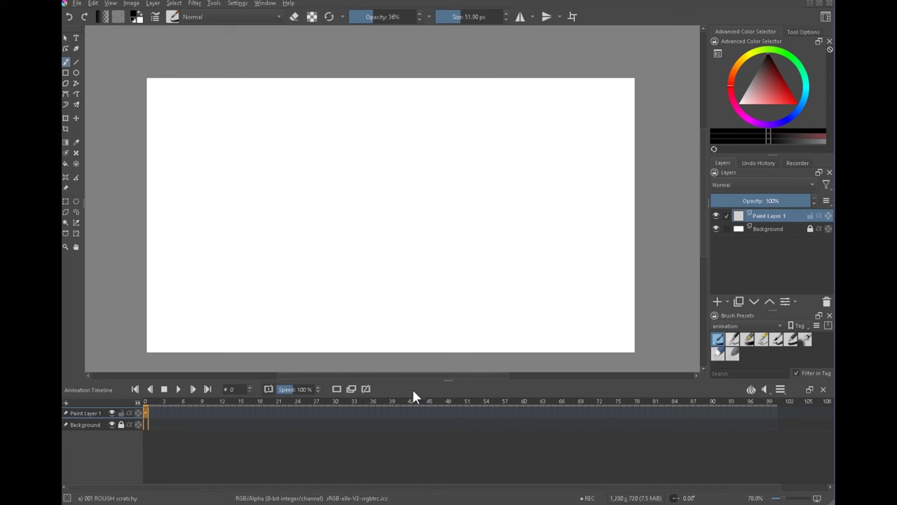
left_click_drag(450, 381, 449, 378)
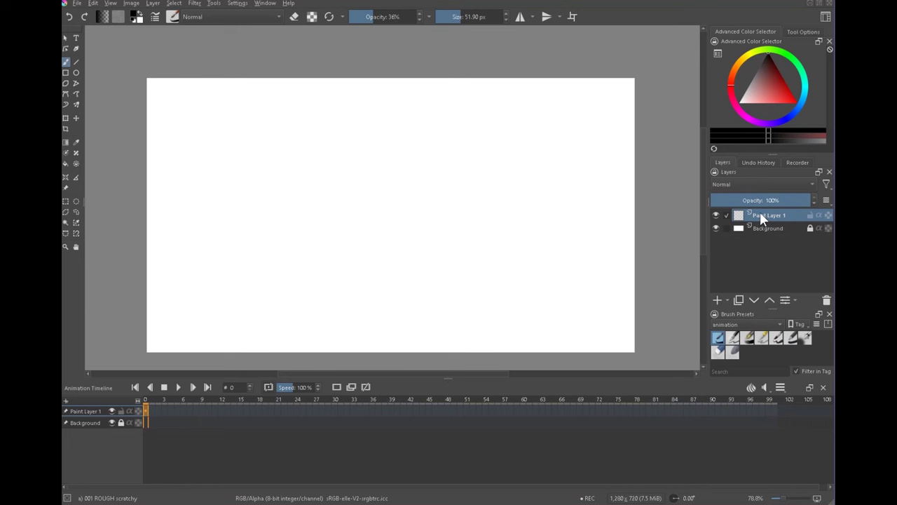
- Rename Paint Layer 1 to "rough"
mouse_move(494, 277)
left_mouse_down()
mouse_move(500, 273)
mouse_move(503, 324)
mouse_move(509, 270)
left_mouse_up()
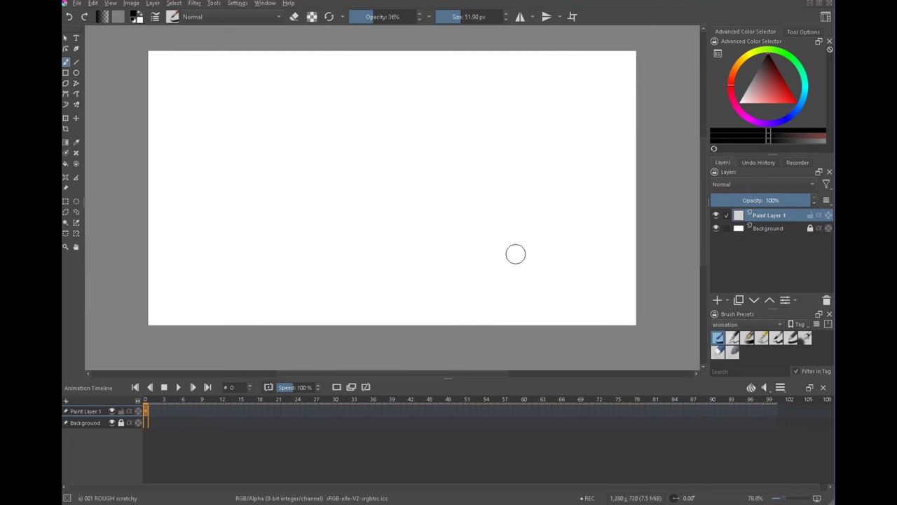
double_click(765, 215)
type("ro")
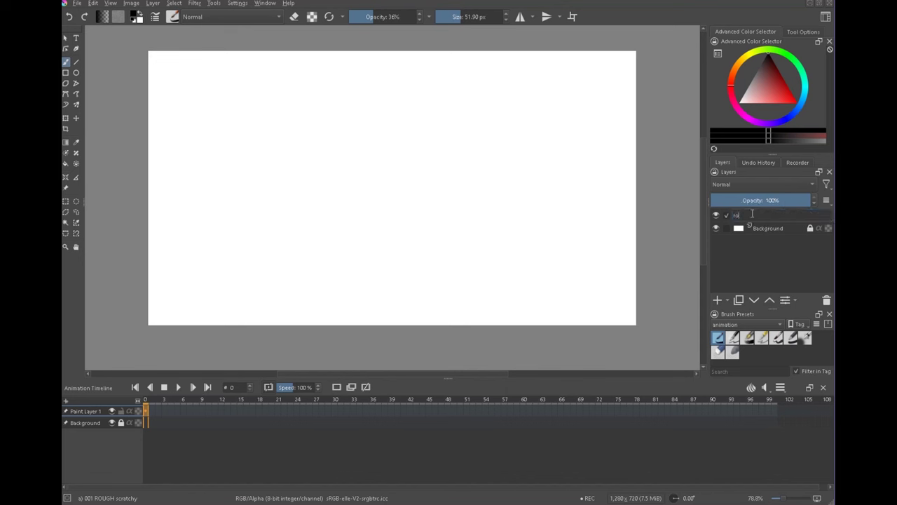
type("ugh")
key("Return")
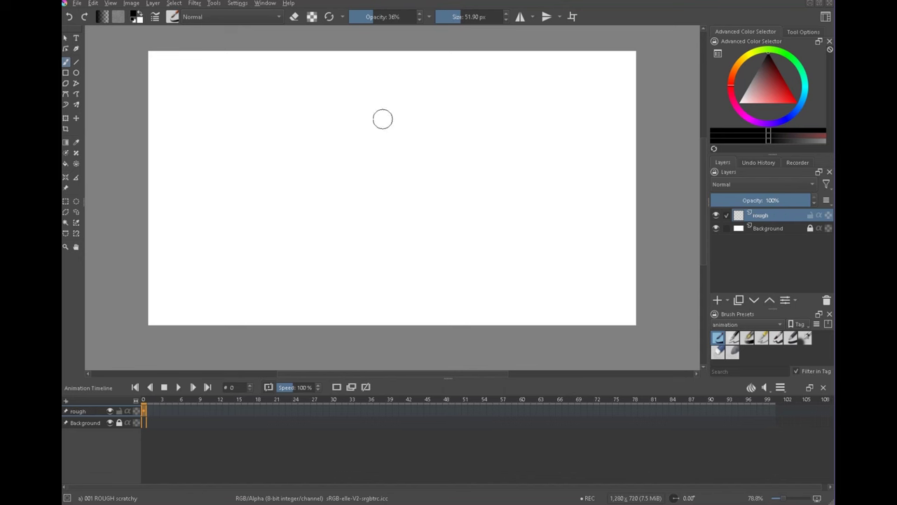
- Sketch a round head with a bean-shaped torso beneath it on the rough layer, erasing the stray torso lines
left_click_drag(366, 151, 397, 175)
left_click_drag(405, 137, 371, 139)
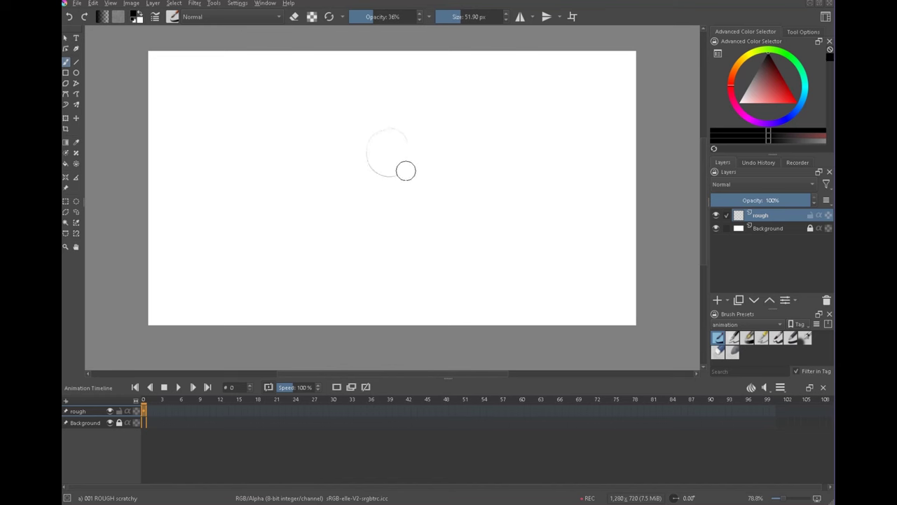
mouse_move(410, 167)
left_mouse_down()
mouse_move(442, 150)
mouse_move(403, 171)
left_mouse_up()
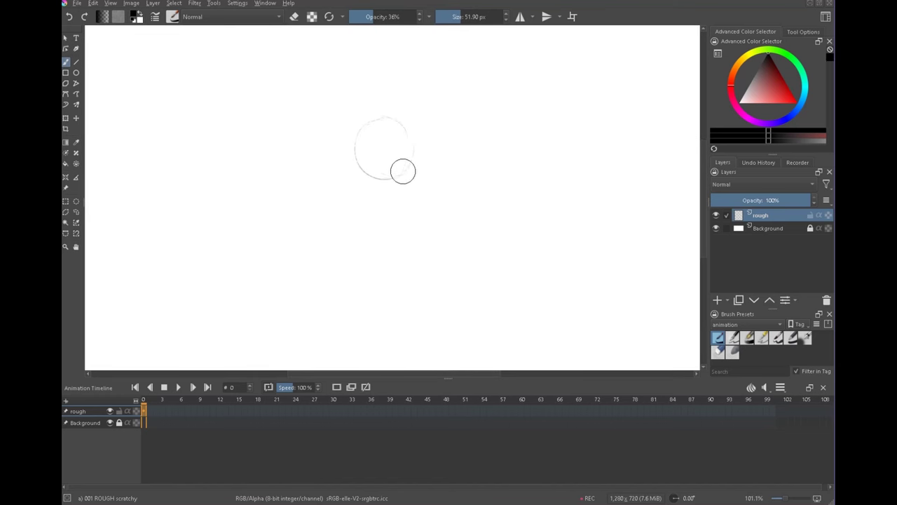
left_click_drag(423, 220, 423, 180)
mouse_move(373, 136)
left_mouse_down()
mouse_move(377, 189)
mouse_move(410, 178)
mouse_move(386, 206)
left_mouse_up()
mouse_move(373, 148)
left_mouse_down()
mouse_move(397, 143)
mouse_move(409, 173)
mouse_move(378, 203)
mouse_move(413, 181)
left_mouse_up()
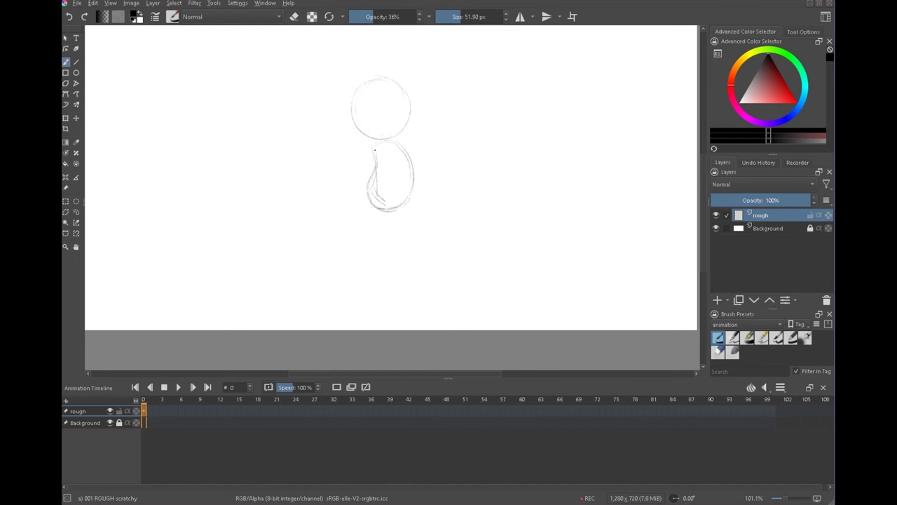
key("e")
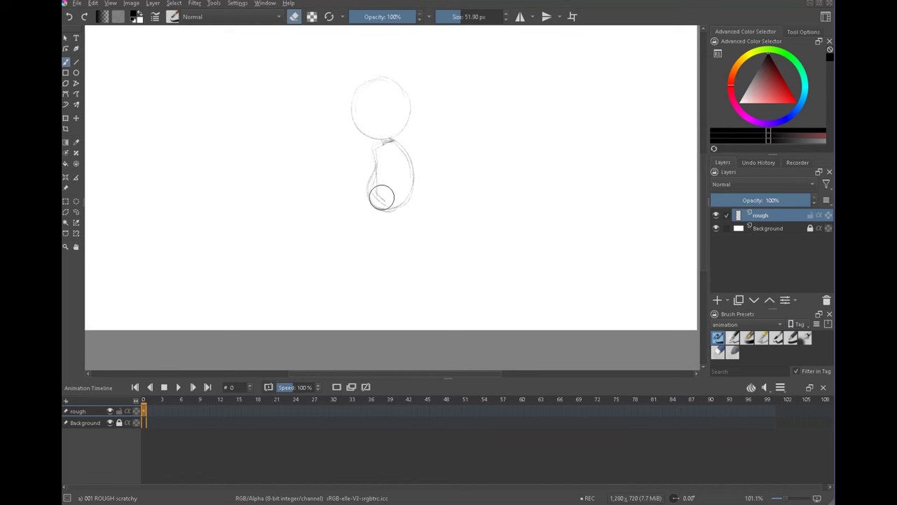
- Sketch the extended leg with its raised foot, rotate it slightly upward with a lasso selection and transform, and start the other leg
mouse_move(395, 213)
left_mouse_down()
mouse_move(412, 249)
mouse_move(459, 211)
mouse_move(422, 251)
left_mouse_up()
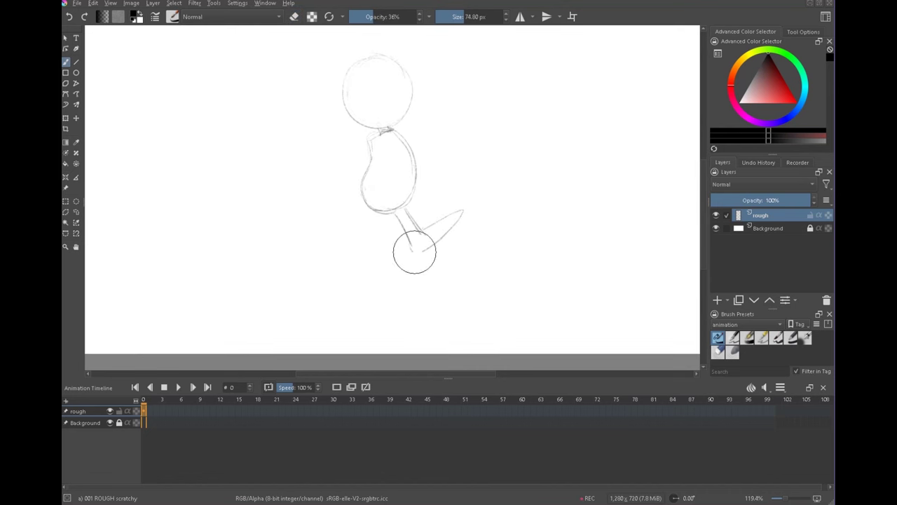
left_click_drag(396, 213, 415, 251)
key("l")
left_click_drag(455, 197, 400, 212)
key("ctrl+t")
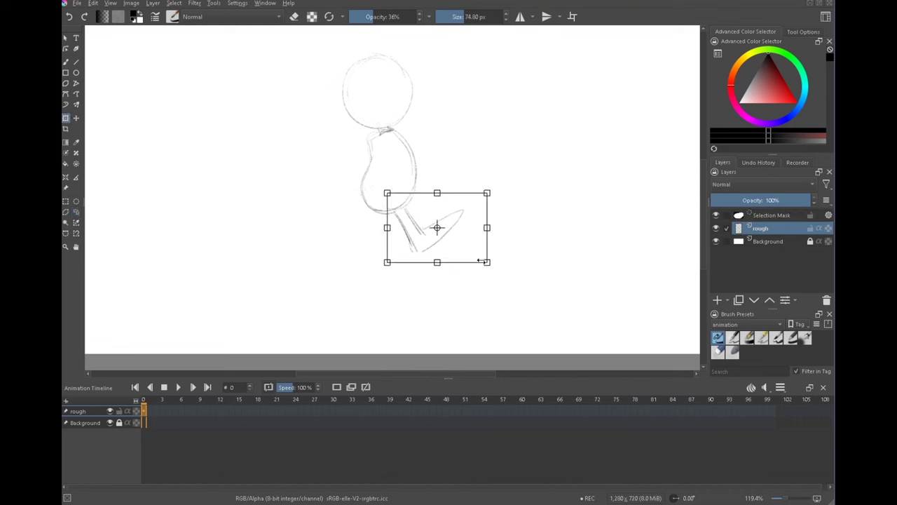
mouse_move(483, 263)
left_mouse_down()
mouse_move(491, 253)
mouse_move(447, 237)
left_mouse_up()
key("ctrl+shift+a")
key("b")
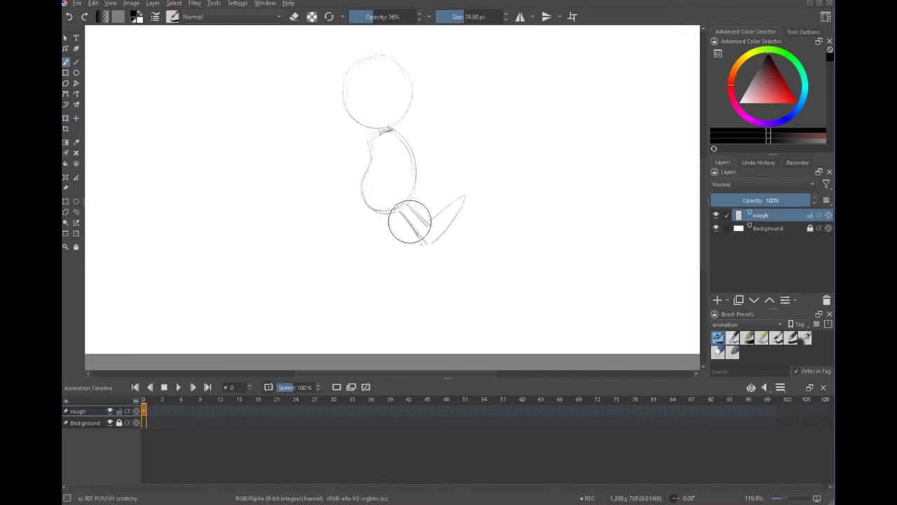
left_click_drag(371, 206, 369, 210)
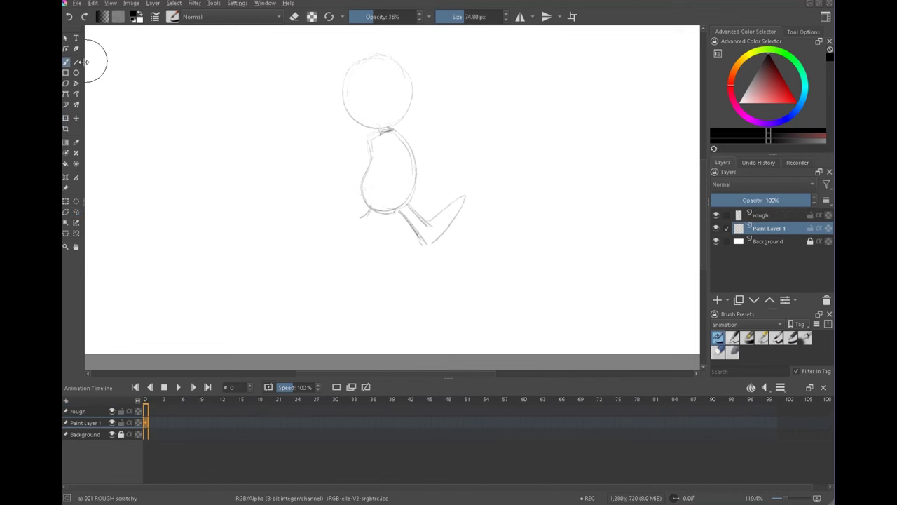
- Draw a straight horizontal ground line on a separate layer beneath rough and place a duplicate of it slightly lower
left_click(77, 61)
left_click_drag(268, 255, 457, 265)
left_click_drag(457, 265, 496, 254)
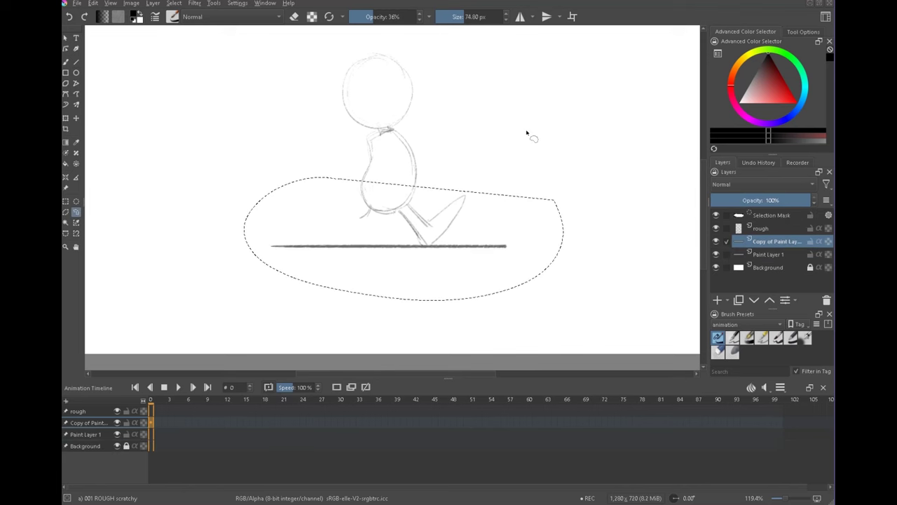
left_click_drag(434, 246, 436, 254)
- Lower the opacity of both ground line layers and make the rough layer active again
left_click(765, 228)
key("ctrl+shift+a")
left_click(765, 242)
mouse_move(765, 200)
left_mouse_down()
mouse_move(741, 201)
mouse_move(770, 200)
left_mouse_up()
left_click(759, 233)
left_click(763, 214)
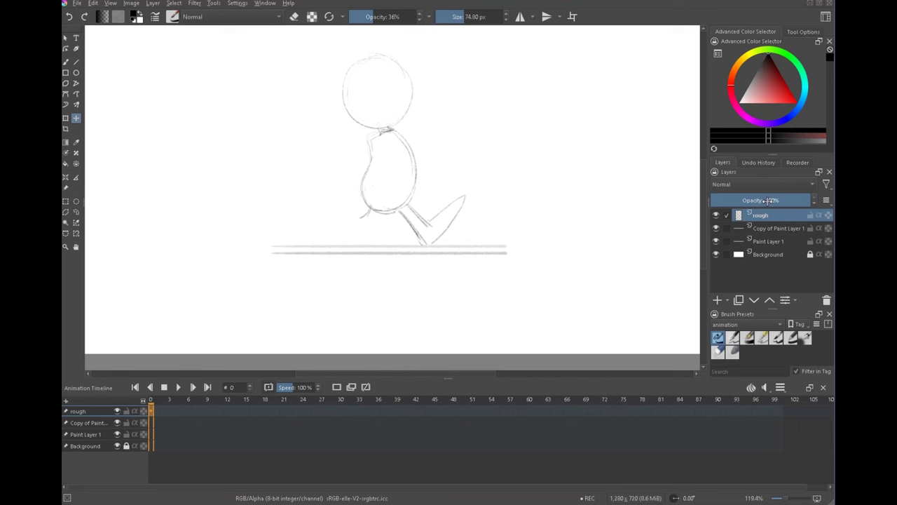
- Define the extended leg's foot and sketch the bent back leg with its foot flat on the lower ground line
left_click(66, 63)
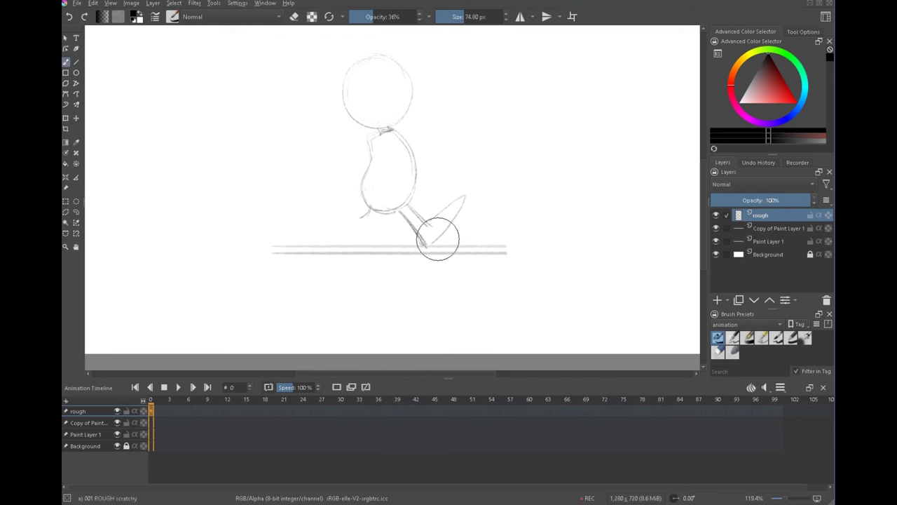
mouse_move(433, 218)
left_mouse_down()
mouse_move(464, 196)
mouse_move(449, 225)
left_mouse_up()
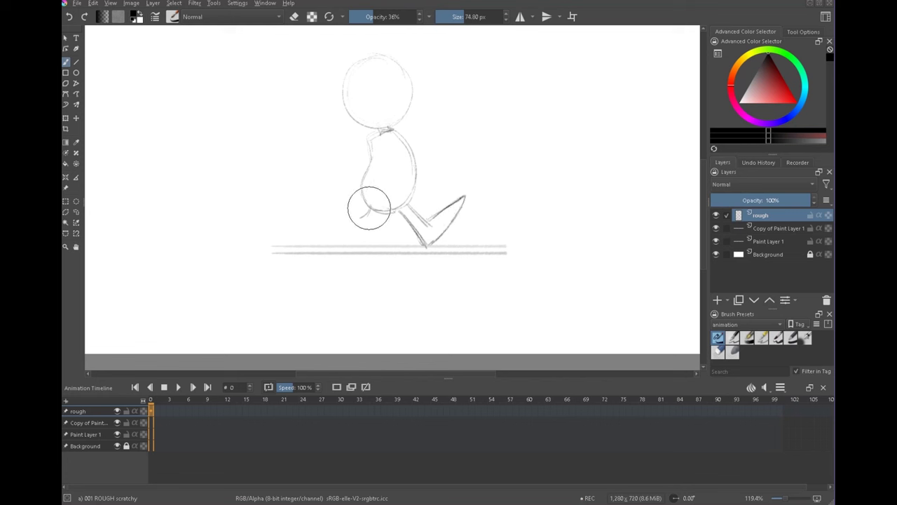
mouse_move(369, 211)
left_mouse_down()
mouse_move(346, 223)
mouse_move(345, 250)
mouse_move(370, 253)
mouse_move(361, 233)
mouse_move(364, 240)
left_mouse_up()
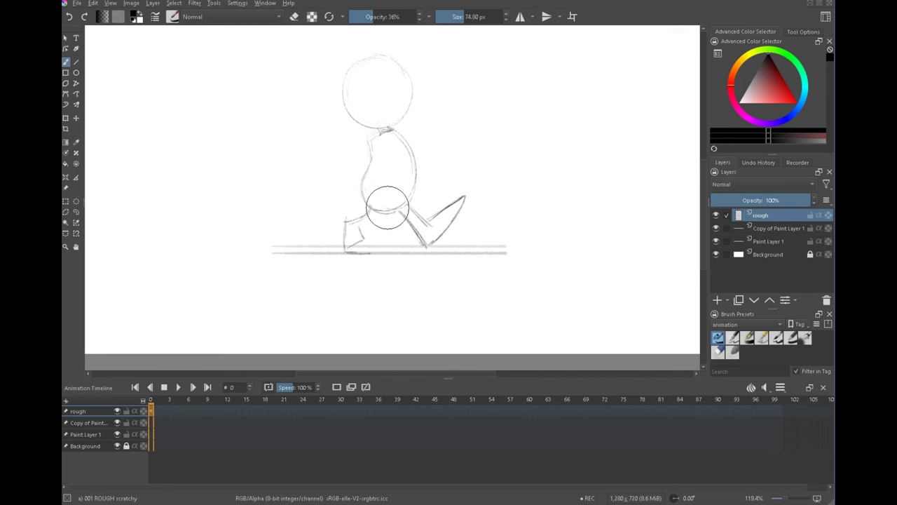
left_click_drag(384, 206, 363, 232)
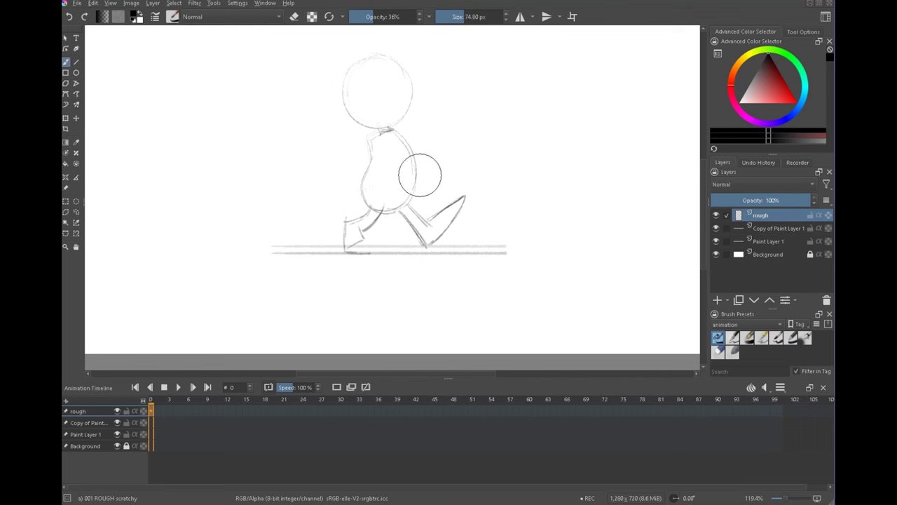
key("e")
key("e")
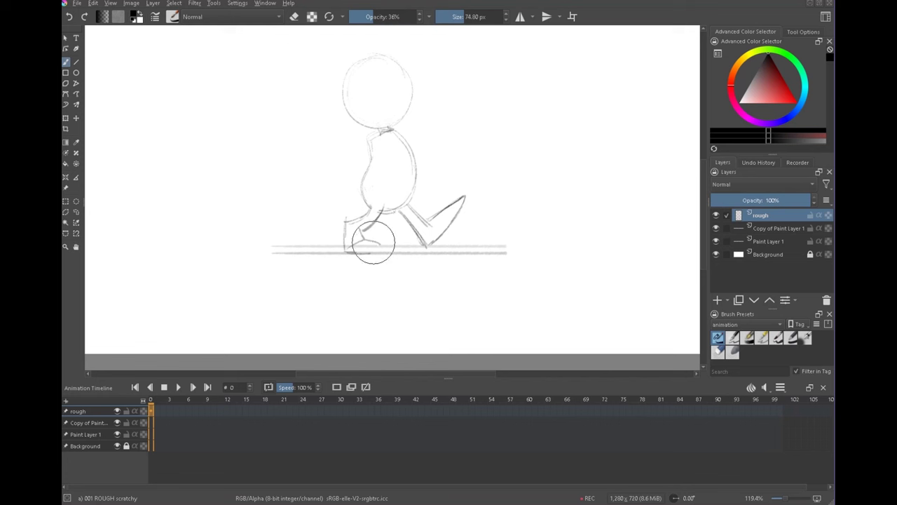
left_click_drag(366, 240, 369, 253)
- Darken the outlines of both legs and the torso with heavier brush strokes
mouse_move(343, 218)
left_mouse_down()
mouse_move(341, 239)
mouse_move(346, 227)
mouse_move(386, 209)
mouse_move(344, 249)
mouse_move(382, 246)
mouse_move(343, 220)
mouse_move(346, 249)
mouse_move(347, 217)
mouse_move(380, 205)
mouse_move(395, 216)
mouse_move(405, 184)
mouse_move(400, 210)
mouse_move(425, 244)
left_mouse_up()
mouse_move(410, 204)
left_mouse_down()
mouse_move(435, 202)
mouse_move(431, 220)
mouse_move(460, 211)
mouse_move(430, 244)
left_mouse_up()
mouse_move(383, 211)
left_mouse_down()
mouse_move(402, 211)
mouse_move(362, 188)
left_mouse_up()
left_click_drag(370, 143, 387, 129)
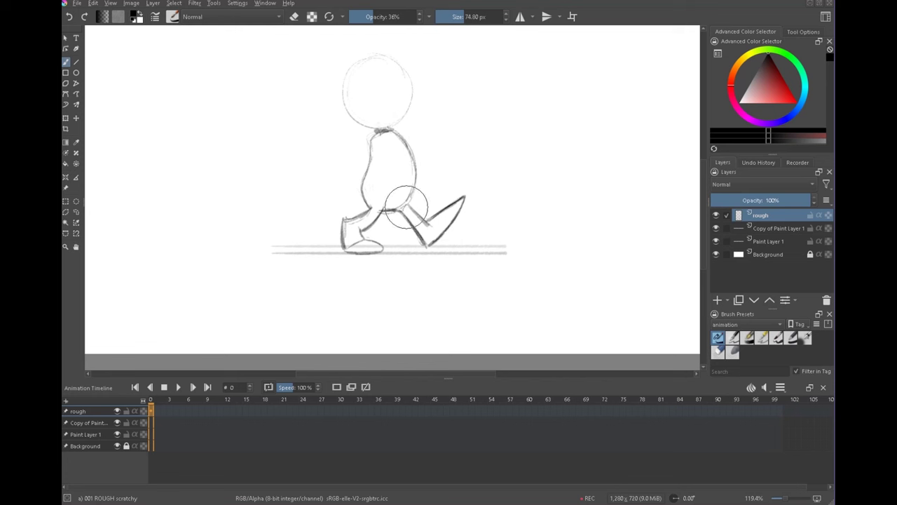
- Shade the extended leg grey and reinforce the torso and head outlines
left_click_drag(402, 212, 411, 206)
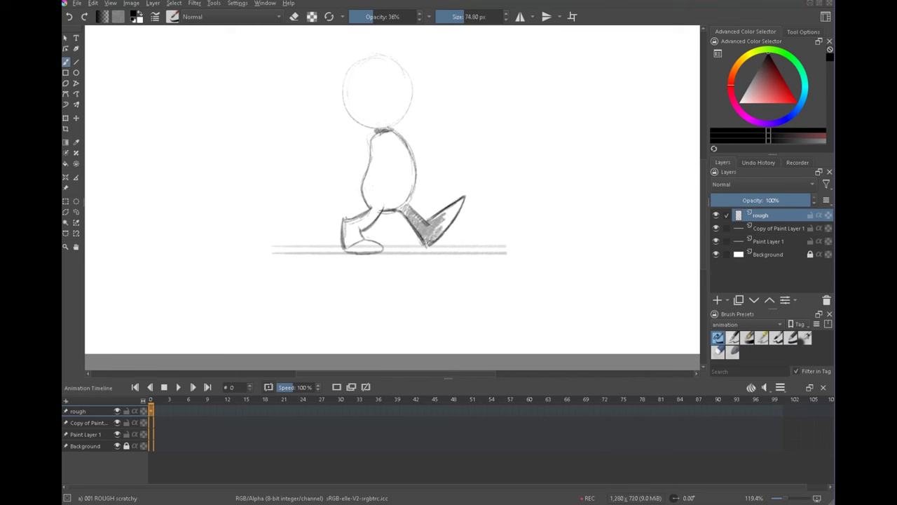
left_click_drag(456, 206, 427, 234)
scroll(432, 204, "up", 3)
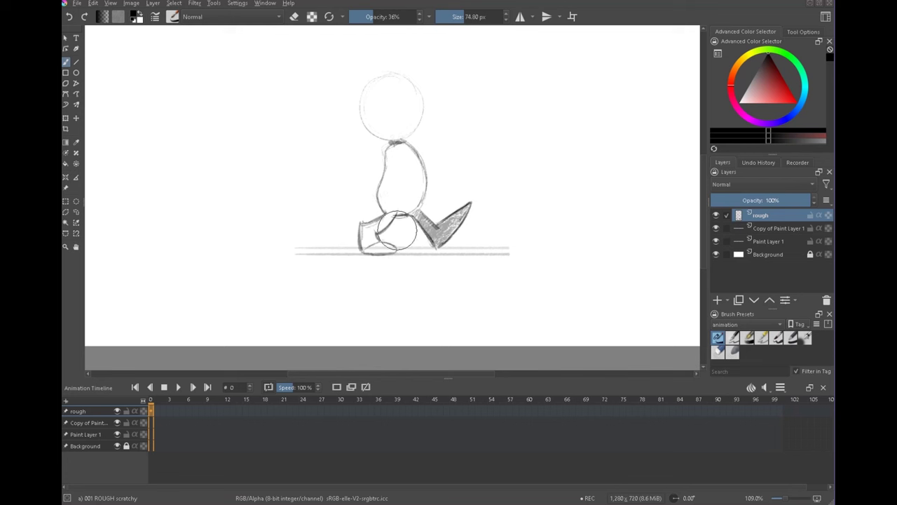
left_click_drag(385, 212, 380, 194)
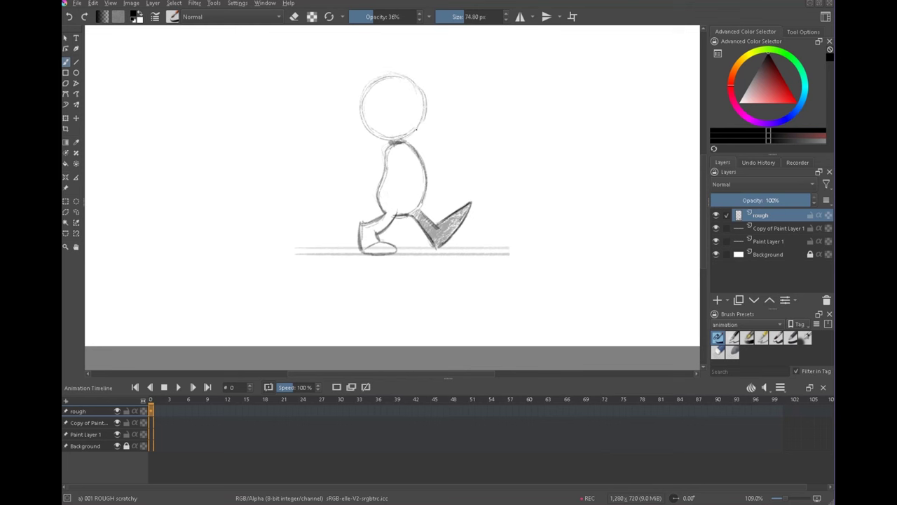
scroll(524, 166, "down", 5)
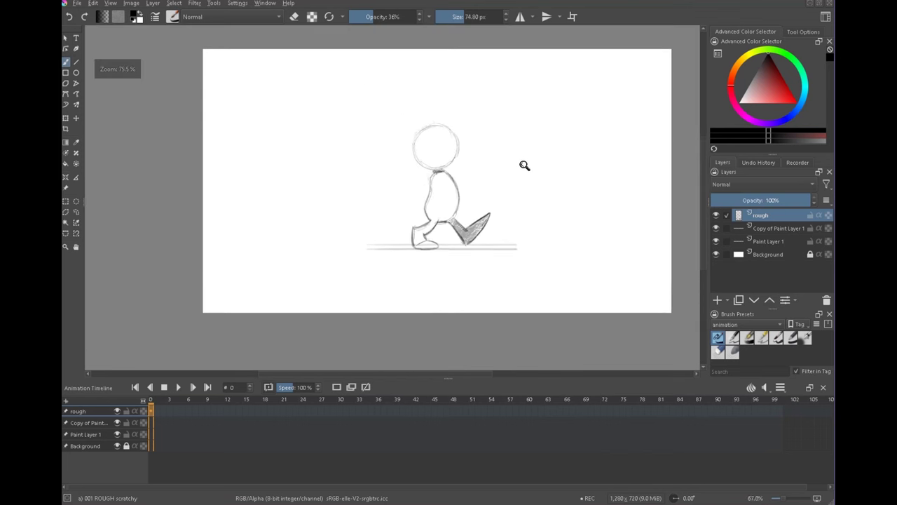
scroll(525, 165, "up", 3)
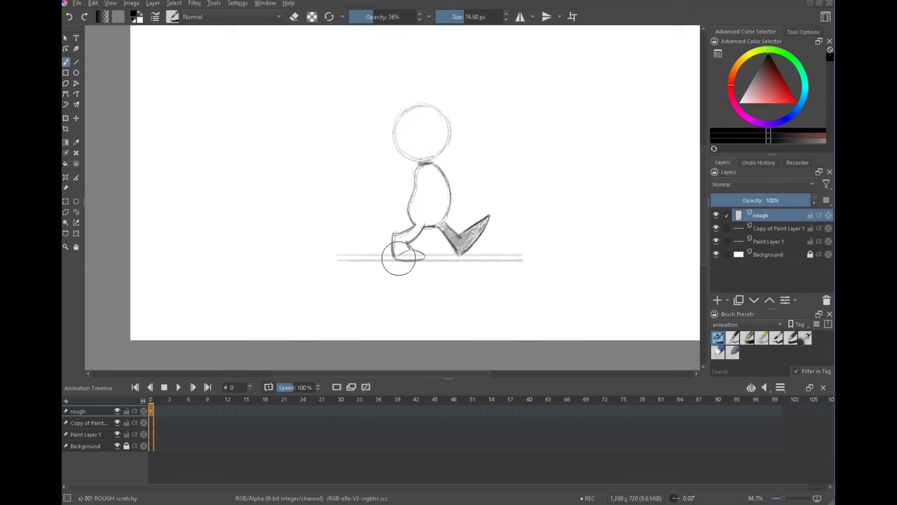
- Make the drawing a keyframe at frame 0 of the rough layer, start a drawing on frame 1, and enable onion skins
left_click(150, 414)
left_click(336, 386)
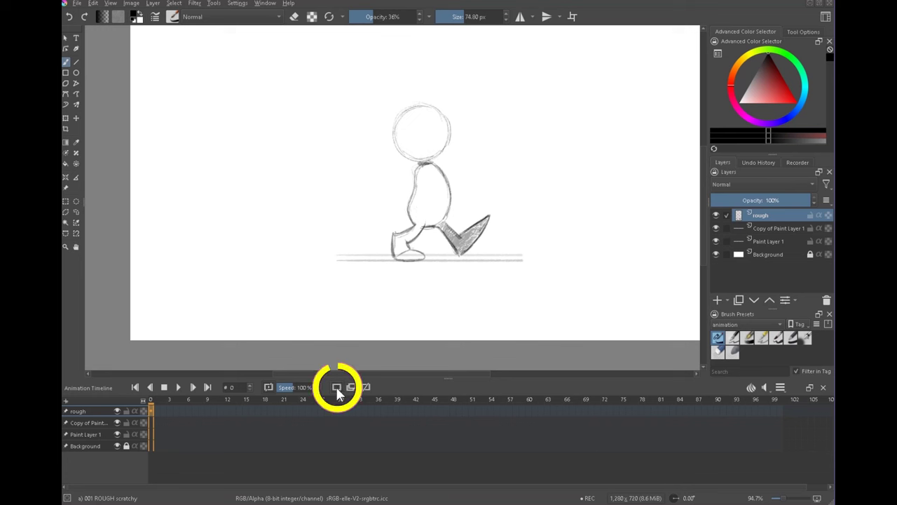
left_click(157, 412)
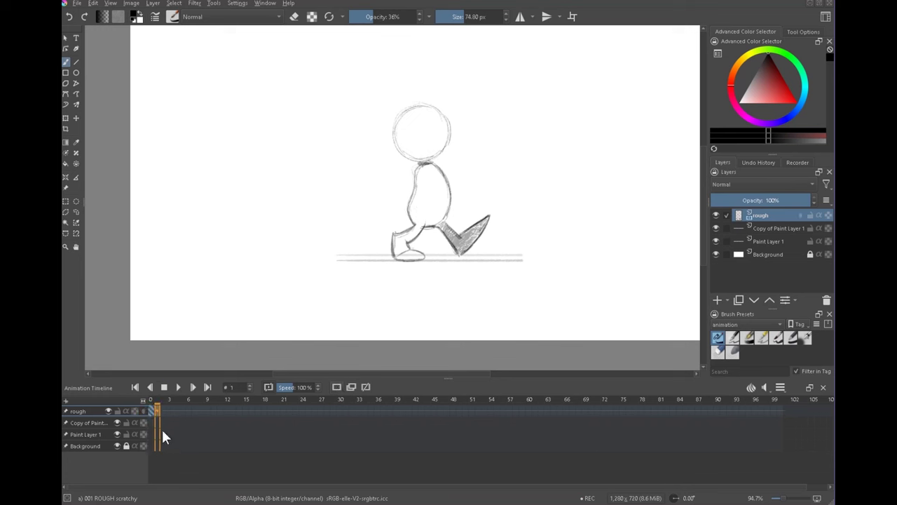
mouse_move(425, 159)
left_mouse_down()
mouse_move(469, 150)
mouse_move(477, 136)
left_mouse_up()
left_click(143, 412)
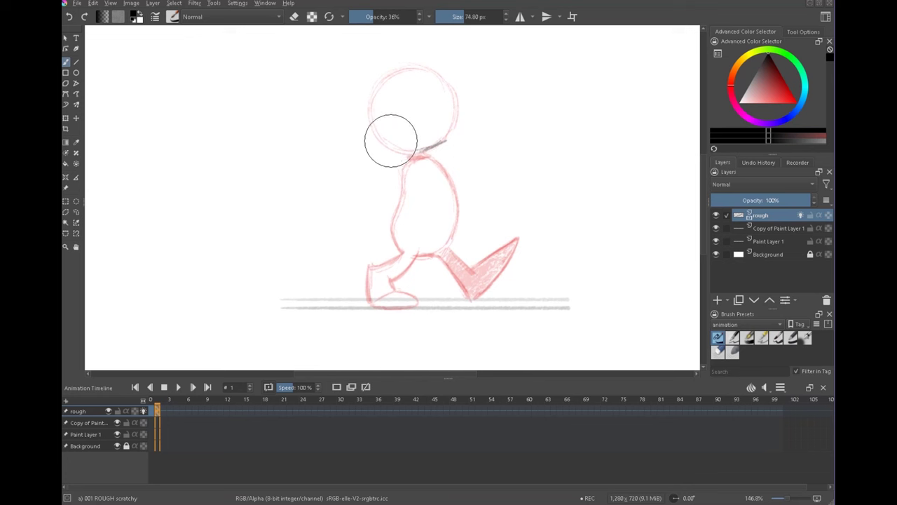
- Trace the head and torso on frame 1 over the onion skin of the first pose
mouse_move(397, 150)
left_mouse_down()
mouse_move(369, 110)
mouse_move(374, 131)
mouse_move(371, 96)
left_mouse_up()
mouse_move(371, 109)
left_mouse_down()
mouse_move(385, 80)
mouse_move(403, 70)
left_mouse_up()
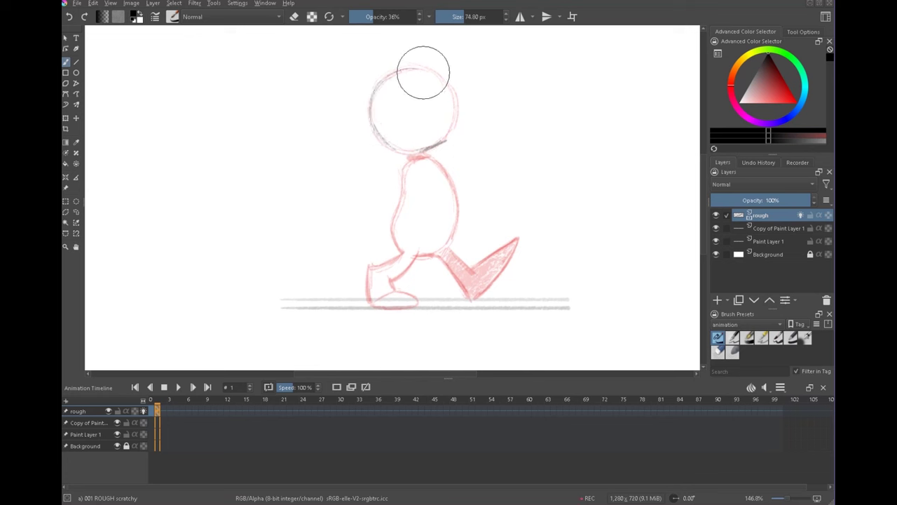
left_click_drag(393, 147, 422, 153)
mouse_move(405, 69)
left_mouse_down()
mouse_move(431, 72)
mouse_move(453, 128)
left_mouse_up()
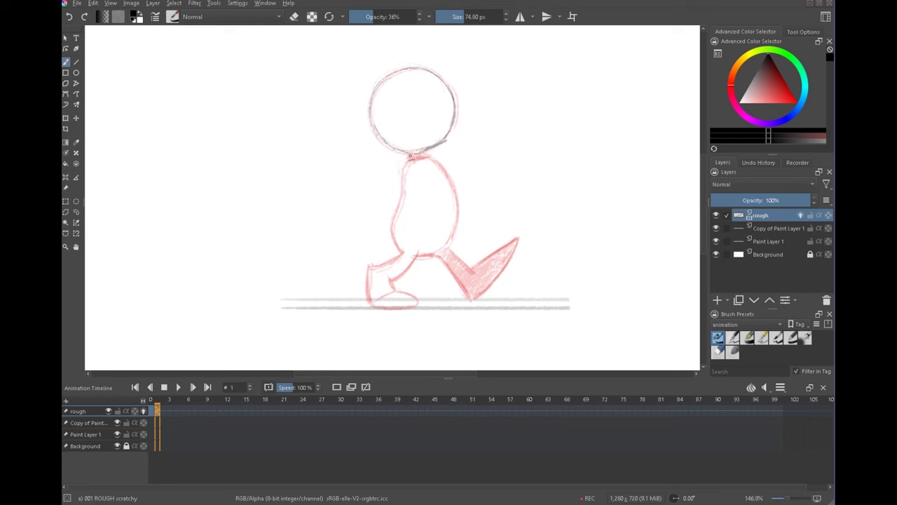
left_click_drag(407, 166, 397, 249)
left_click_drag(445, 168, 459, 214)
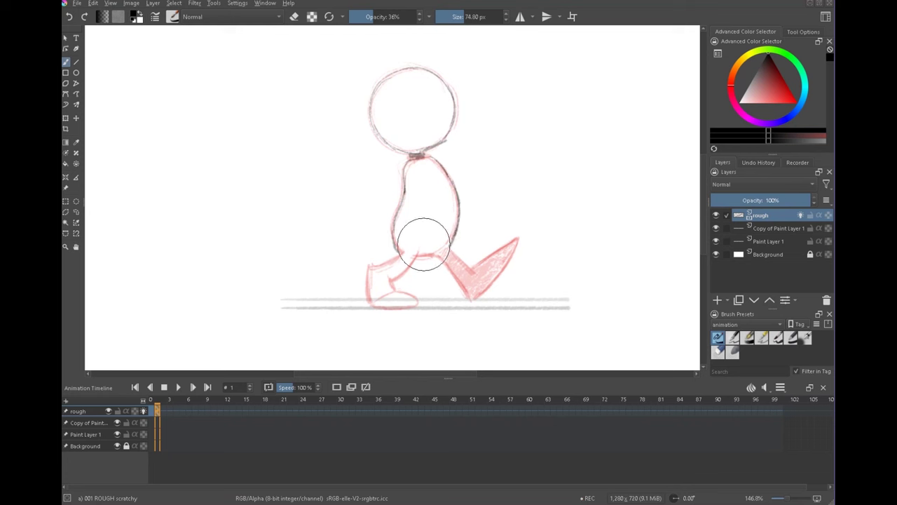
- Draw the raised-toe leg extended forward on frame 1, with its heel on the lower ground line
left_click_drag(432, 258, 459, 302)
mouse_move(446, 249)
left_mouse_down()
mouse_move(461, 272)
mouse_move(454, 261)
mouse_move(465, 305)
left_mouse_up()
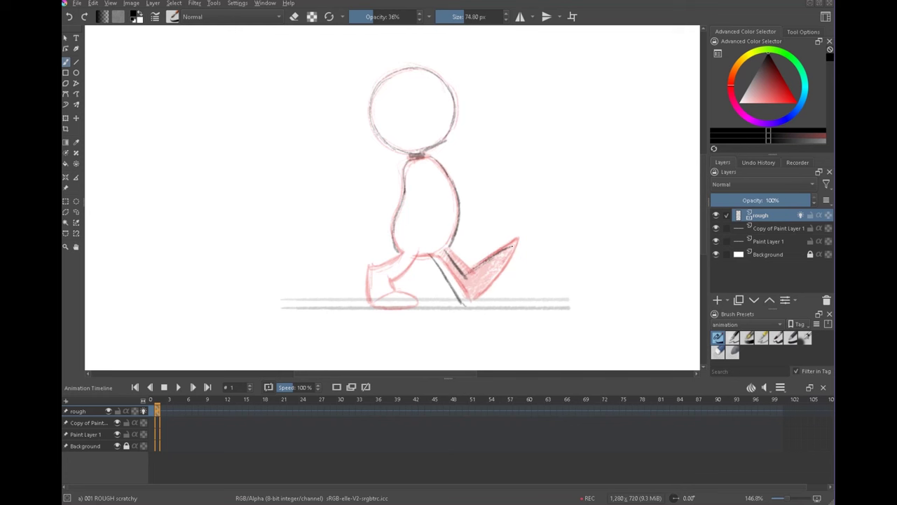
left_click_drag(509, 262, 475, 302)
left_click_drag(480, 295, 465, 307)
mouse_move(433, 257)
left_mouse_down()
mouse_move(463, 305)
mouse_move(467, 282)
left_mouse_up()
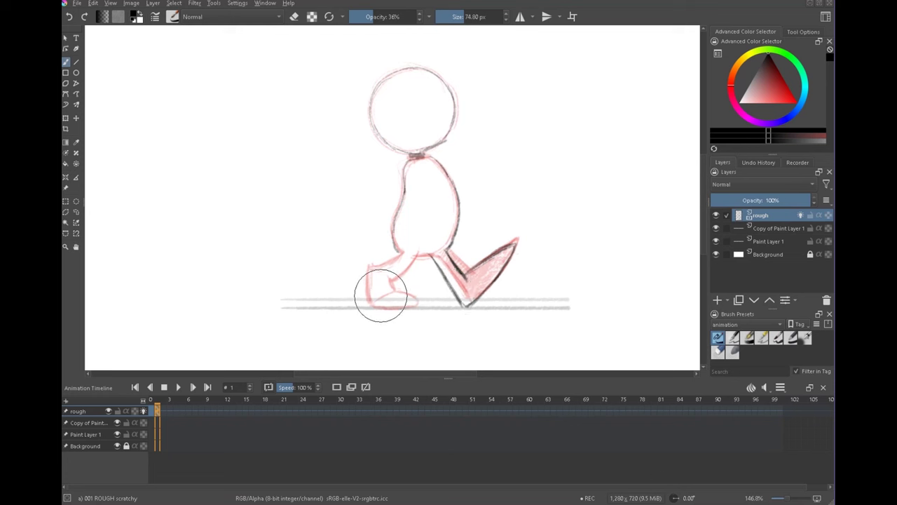
- Draw the bent trailing leg and its foot on frame 1, resting on the upper ground line
left_click_drag(377, 298, 420, 298)
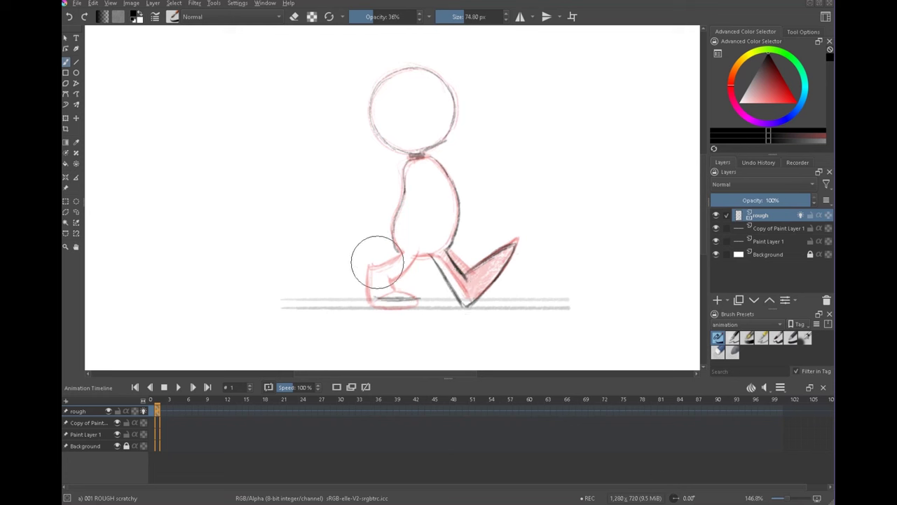
mouse_move(377, 264)
left_mouse_down()
mouse_move(397, 254)
mouse_move(382, 294)
mouse_move(395, 279)
mouse_move(419, 293)
left_mouse_up()
mouse_move(396, 264)
left_mouse_down()
mouse_move(409, 257)
mouse_move(388, 251)
left_mouse_up()
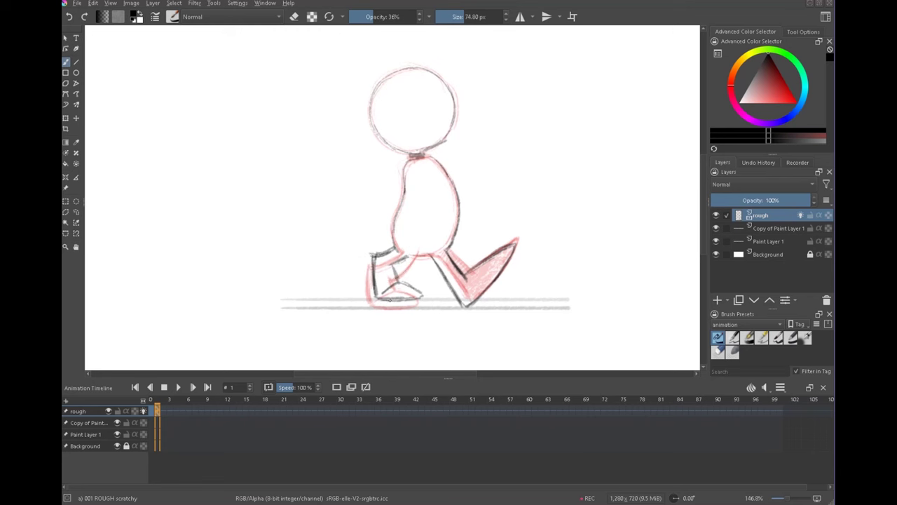
- Turn off onion skins for the rough layer and flip between frames 0 and 1 to compare the poses
left_click(143, 412)
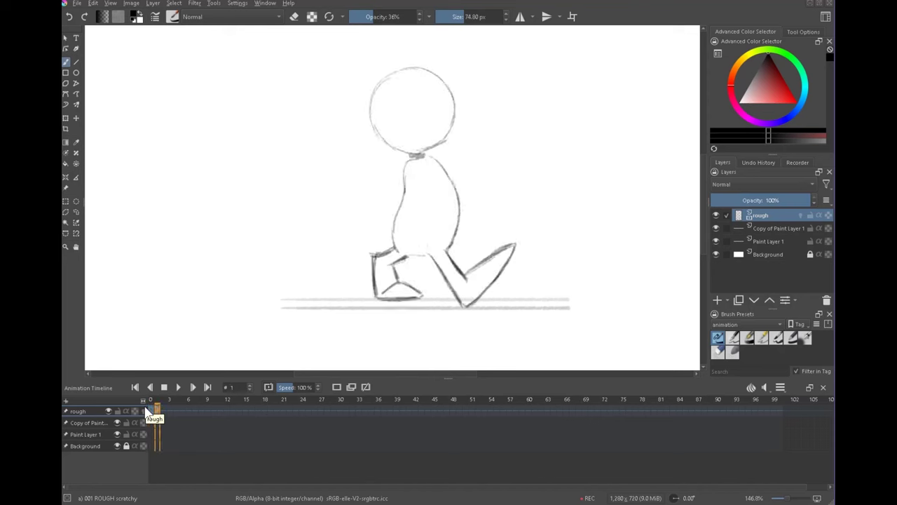
key("Left")
key("Right")
key("Left")
key("Right")
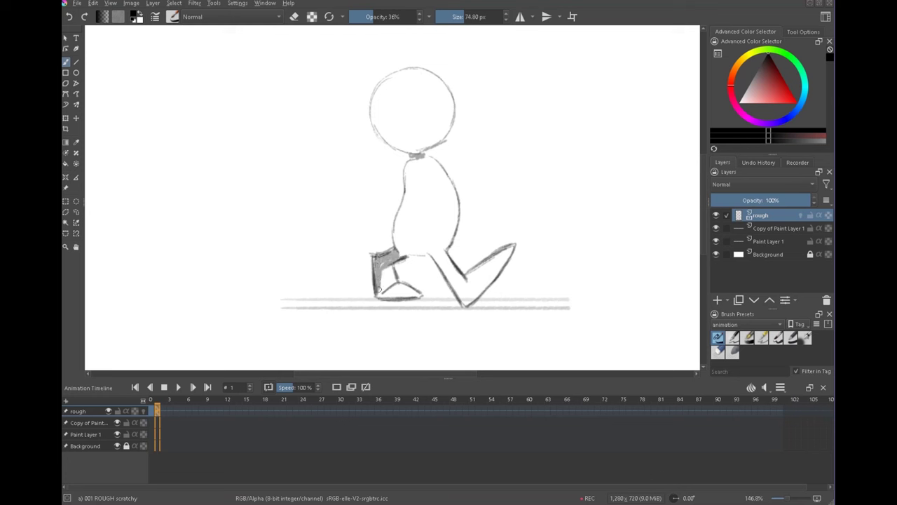
- Shade the bent leg and foot on frame 1 grey and reinforce the torso outline
left_click_drag(386, 295, 418, 298)
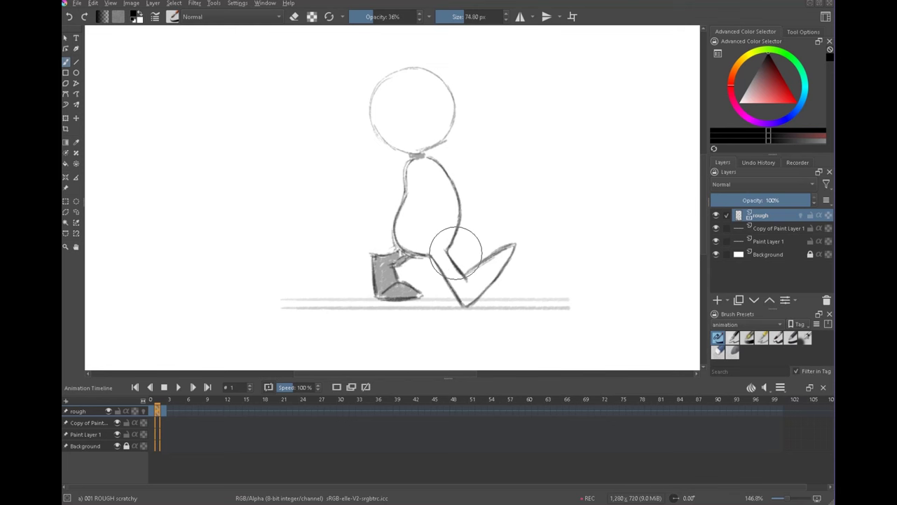
left_click_drag(542, 265, 537, 245)
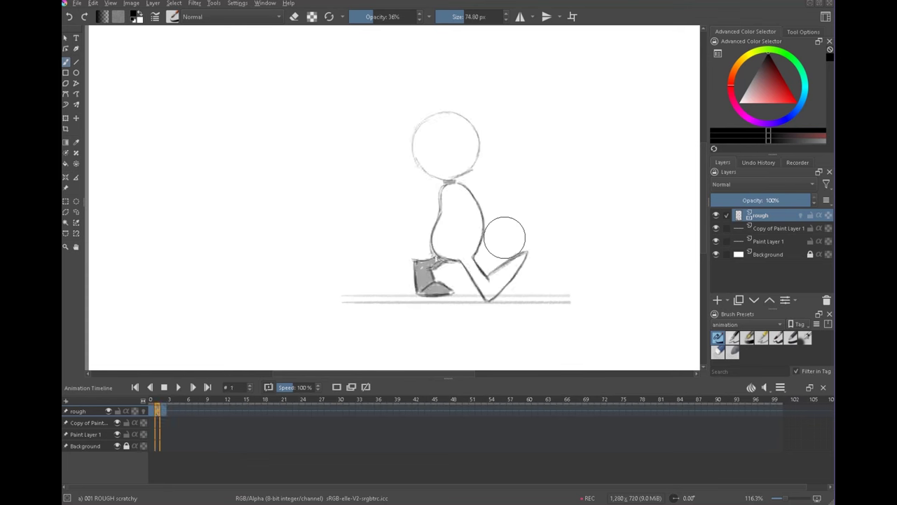
- Clone the rough layer's frame 0 keyframe and paste the clone at frame 2
left_click(153, 410)
right_click(150, 408)
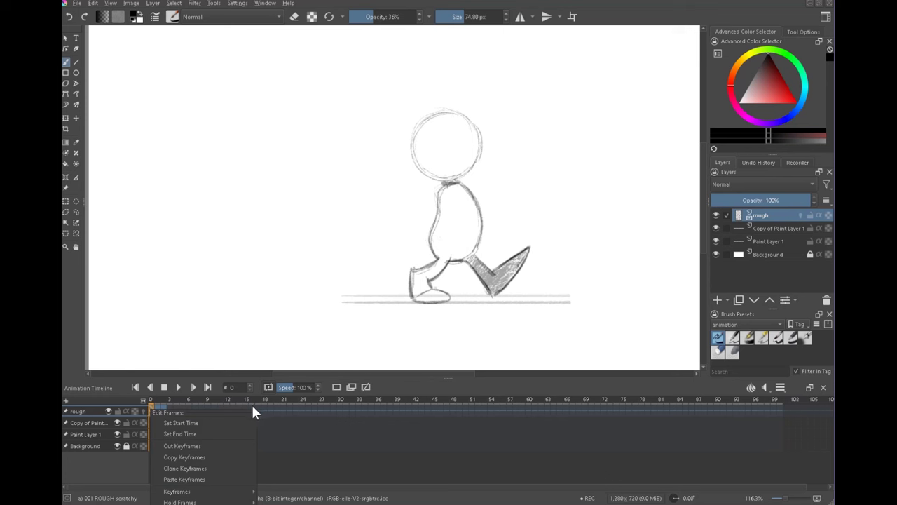
left_click(210, 468)
left_click(163, 411)
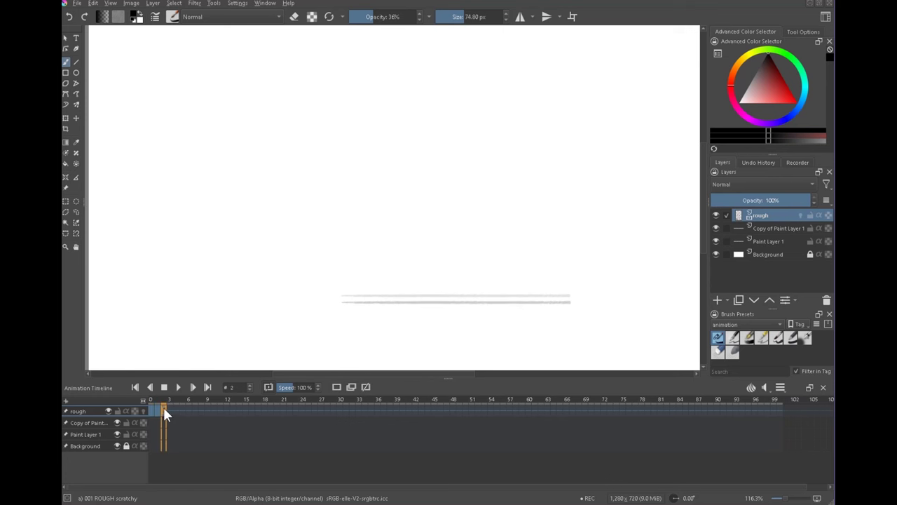
right_click(163, 411)
left_click(204, 483)
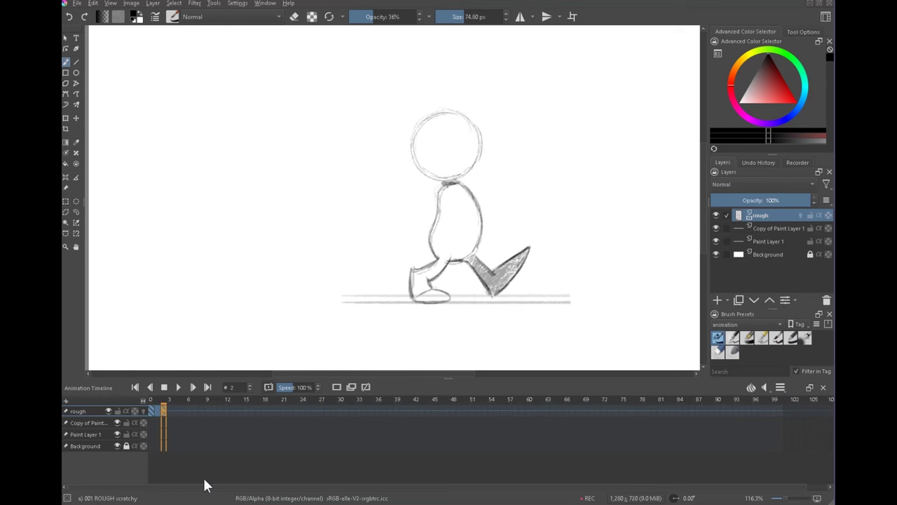
- Compare frames 0 and 2 and play back the animation to check the motion
left_click(150, 411)
left_click(164, 412)
left_click(150, 411)
left_click(178, 386)
- Space out the rough layer's keyframes by moving the cloned pose to frame 25 and the second pose to frame 13
left_click_drag(163, 412, 230, 412)
left_click_drag(313, 411, 306, 411)
left_click(156, 414)
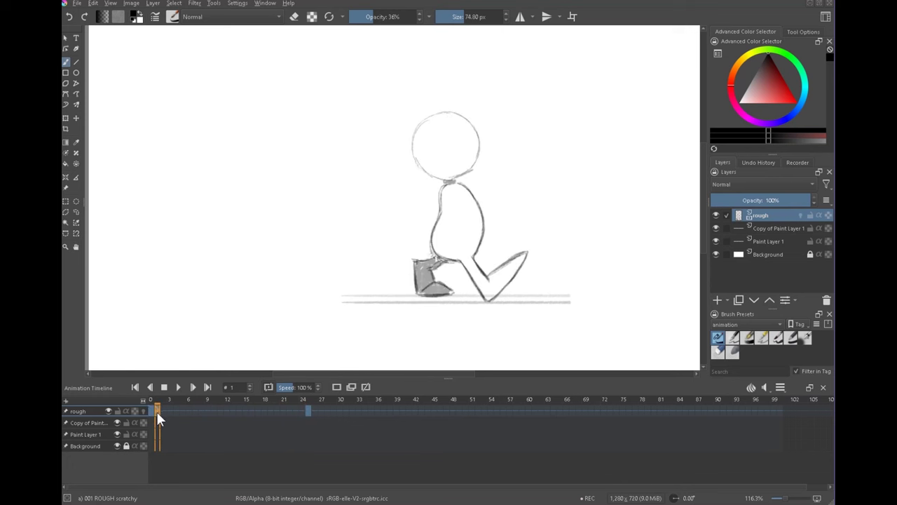
left_click_drag(157, 411, 232, 411)
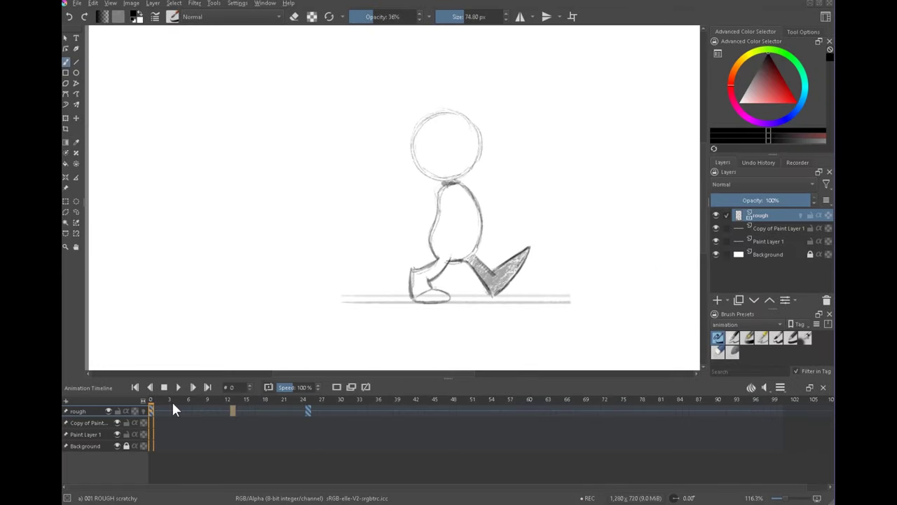
- Set the animation's clip end to frame 25
left_click(766, 389)
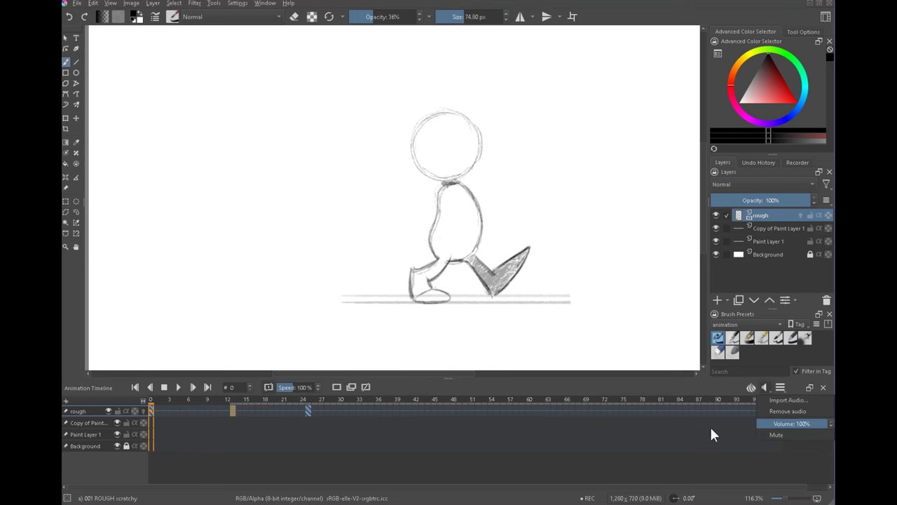
left_click(781, 387)
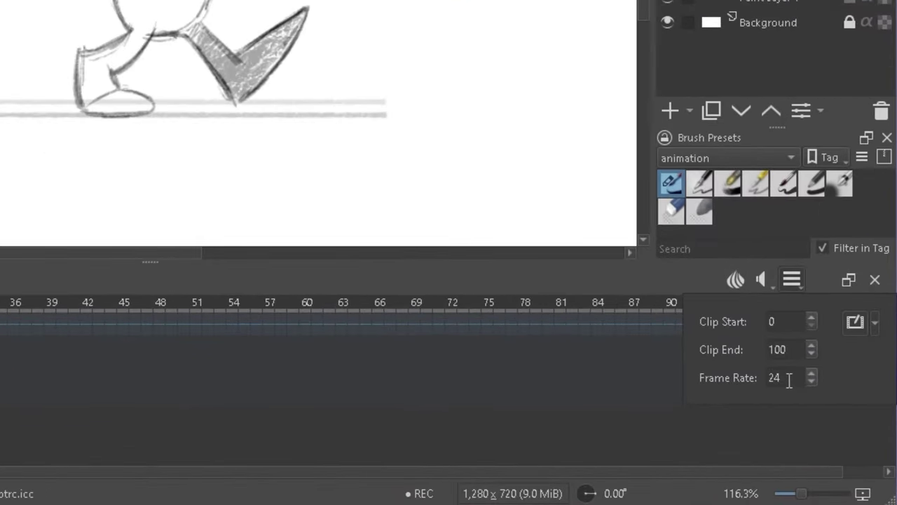
double_click(794, 350)
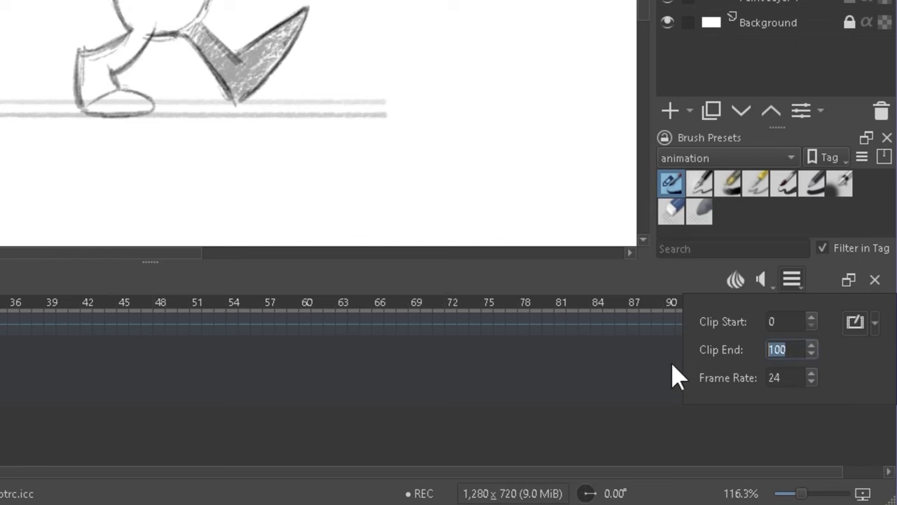
type("25")
left_click(430, 400)
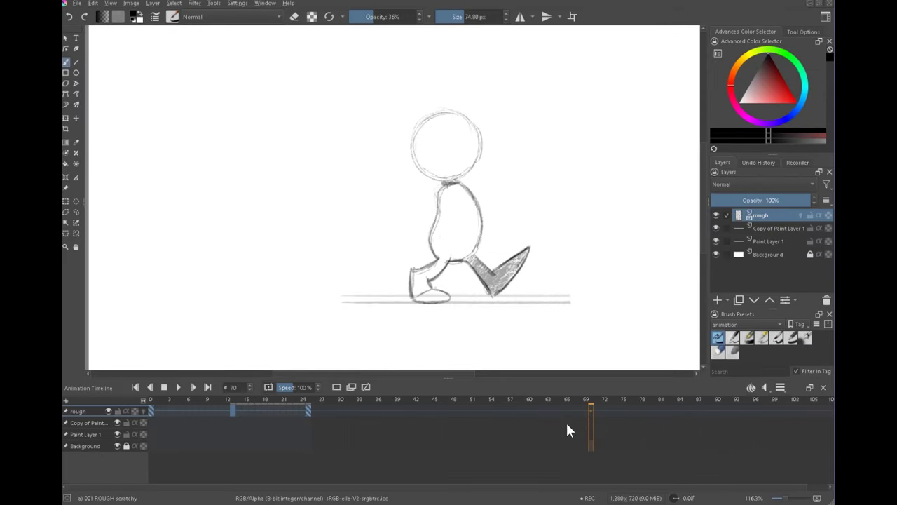
- Play the loop from frame 0, then stop and compare the poses at frames 0, 7 and 13
left_click(150, 411)
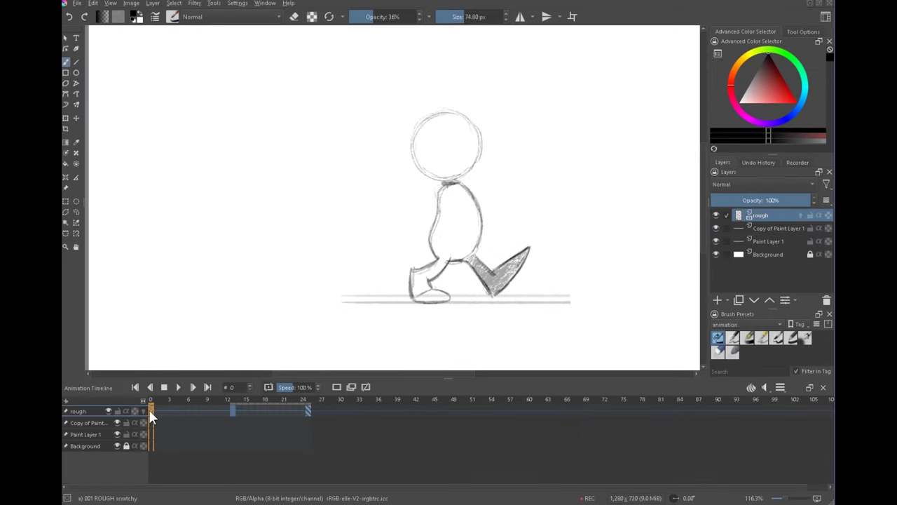
left_click(178, 387)
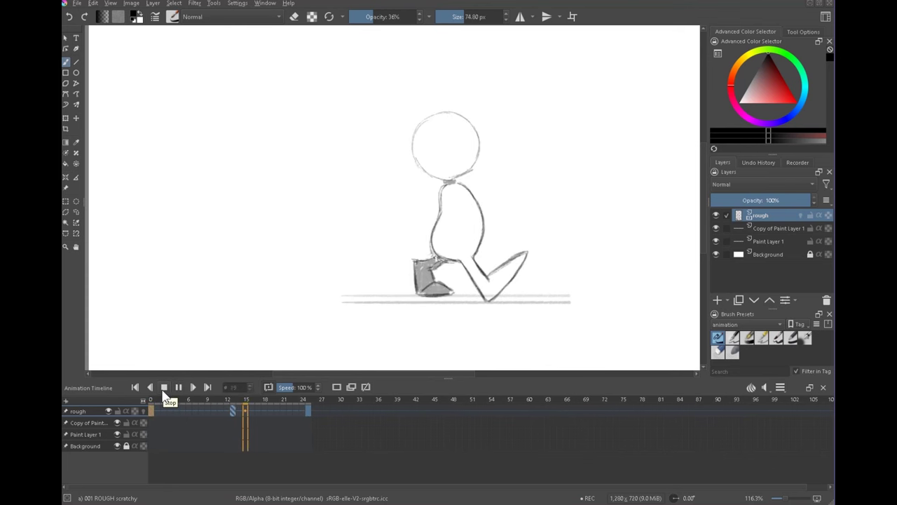
left_click(195, 412)
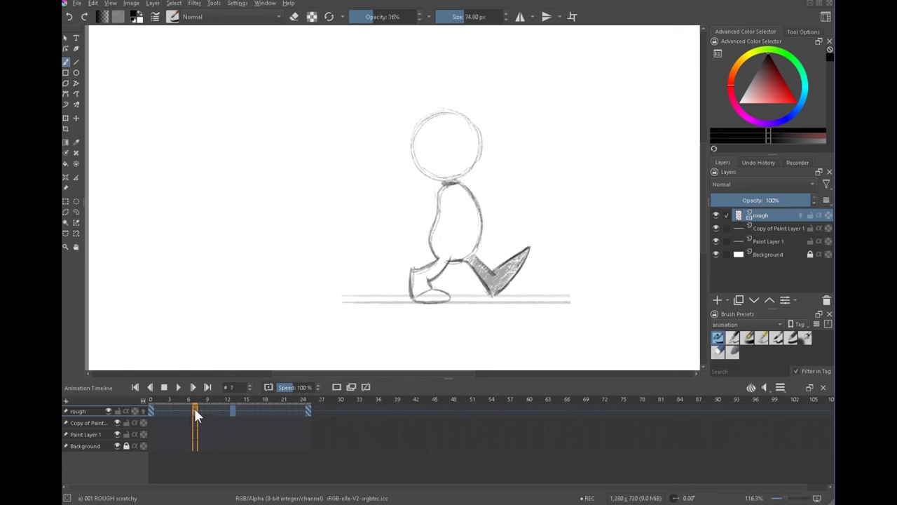
left_click(151, 413)
left_click(232, 411)
left_click(149, 412)
left_click(195, 412)
left_click(152, 410)
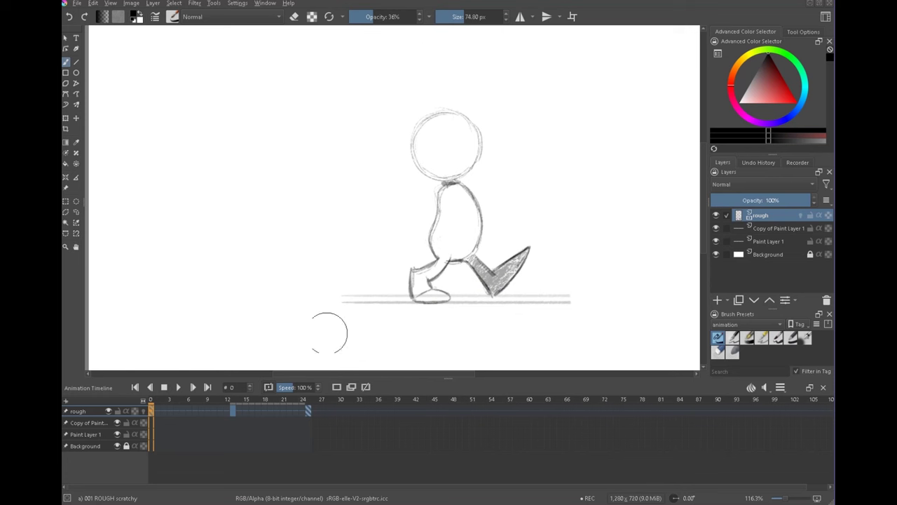
left_click(193, 411)
left_click(233, 410)
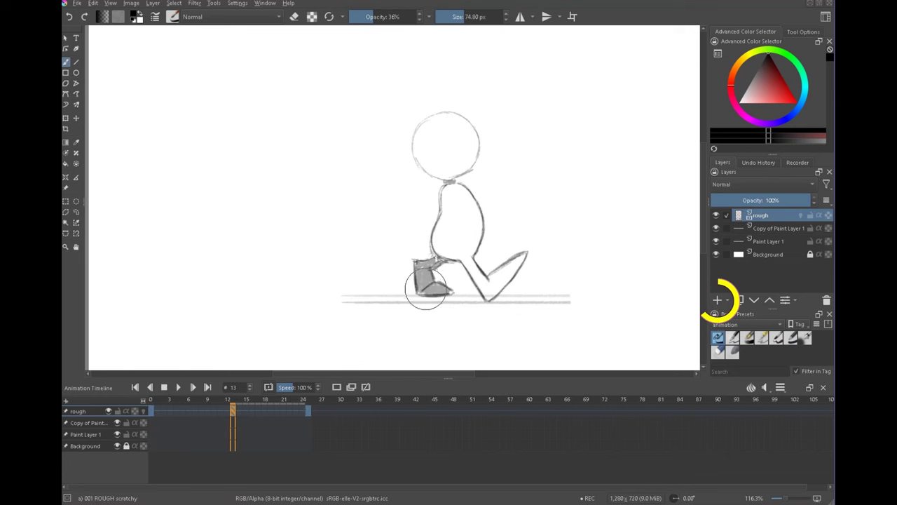
- Add a paint layer above the rough layer and mark the foot contact positions for frames 1 and 13 below the ground
left_click(152, 410)
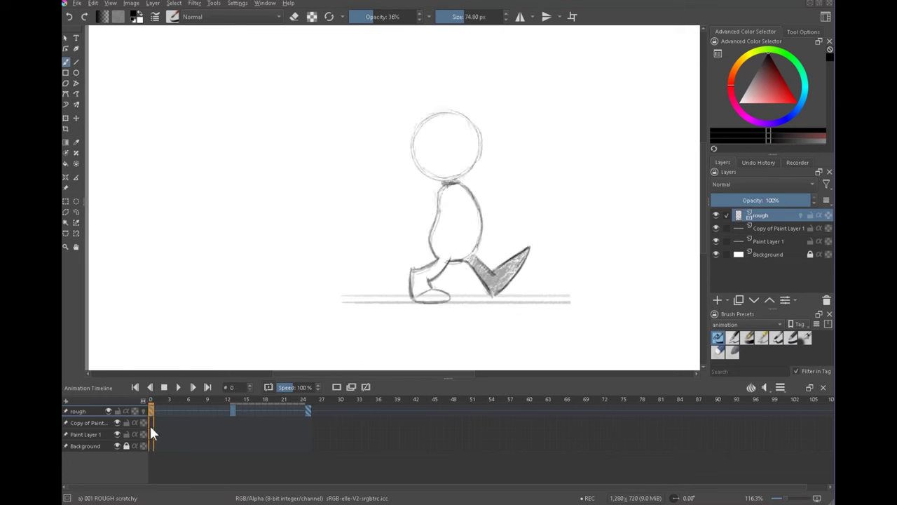
left_click(717, 299)
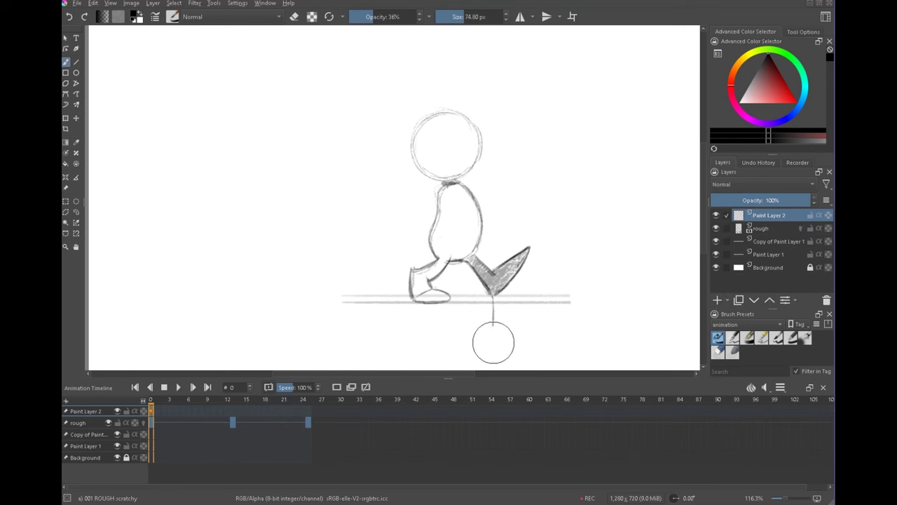
left_click(234, 410)
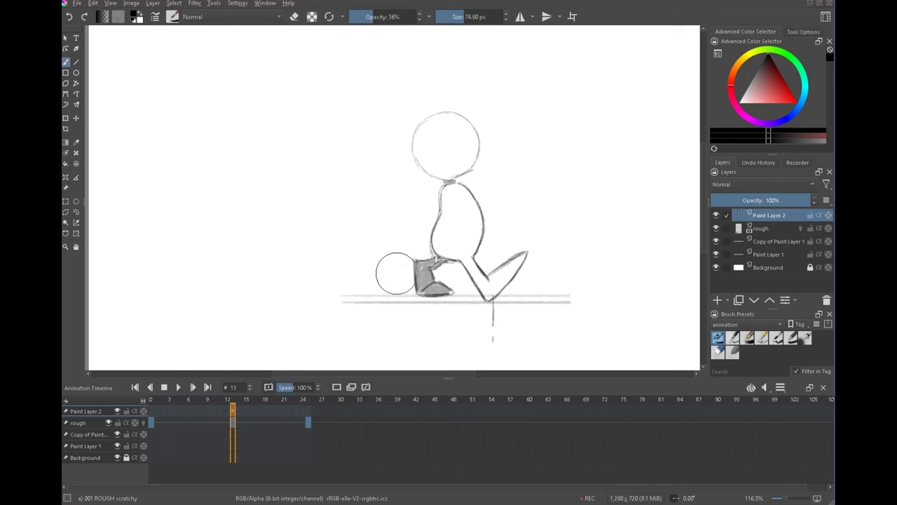
left_click(387, 294)
left_click_drag(387, 293, 389, 324)
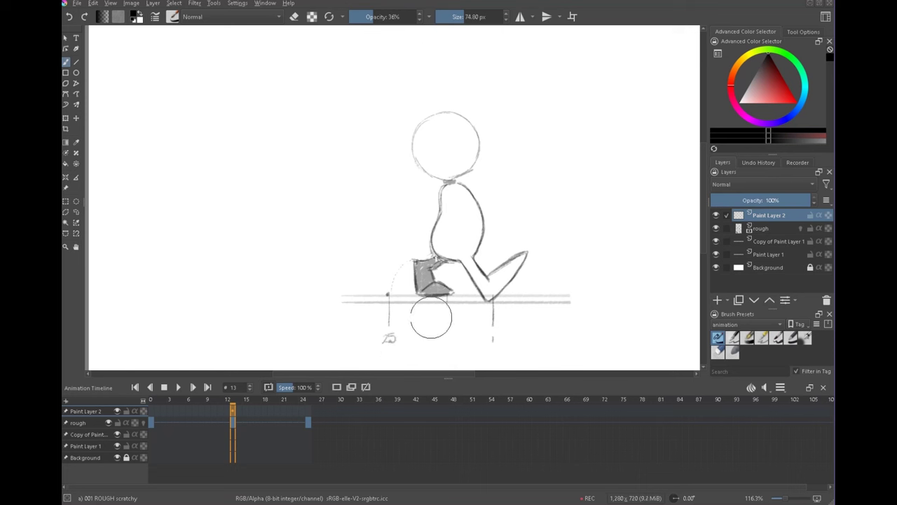
- At frame 7, draw a vertical guide below the ground between the two contact marks and number it 7
left_click(195, 423)
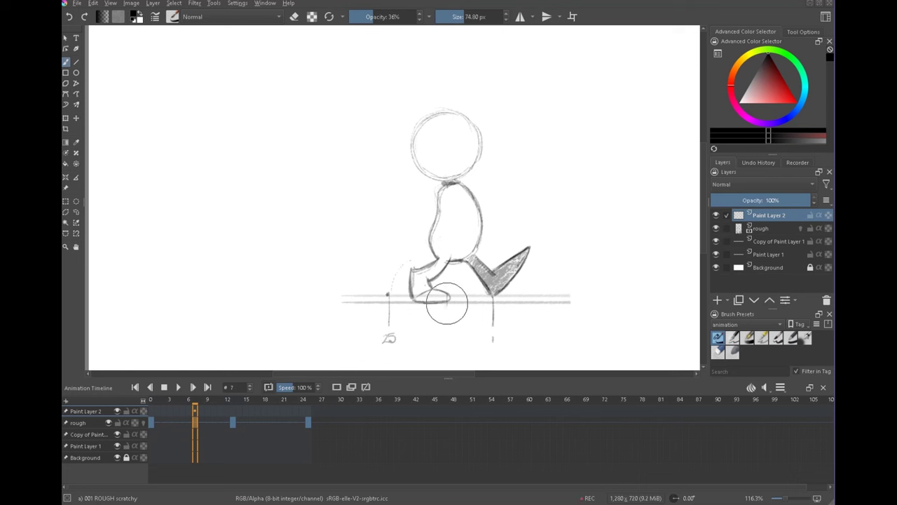
left_click_drag(447, 303, 448, 330)
left_click_drag(441, 334, 446, 344)
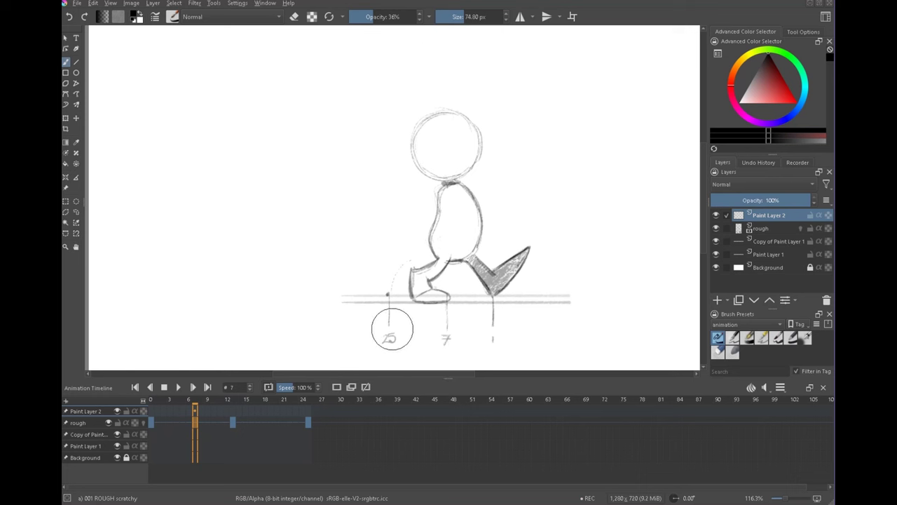
- Circle the three position numbers and label the outer marks C and the middle mark P
mouse_move(389, 326)
left_mouse_down()
mouse_move(390, 350)
mouse_move(391, 326)
left_mouse_up()
left_click_drag(493, 328, 495, 356)
left_click_drag(387, 352, 390, 358)
left_click_drag(447, 328, 439, 332)
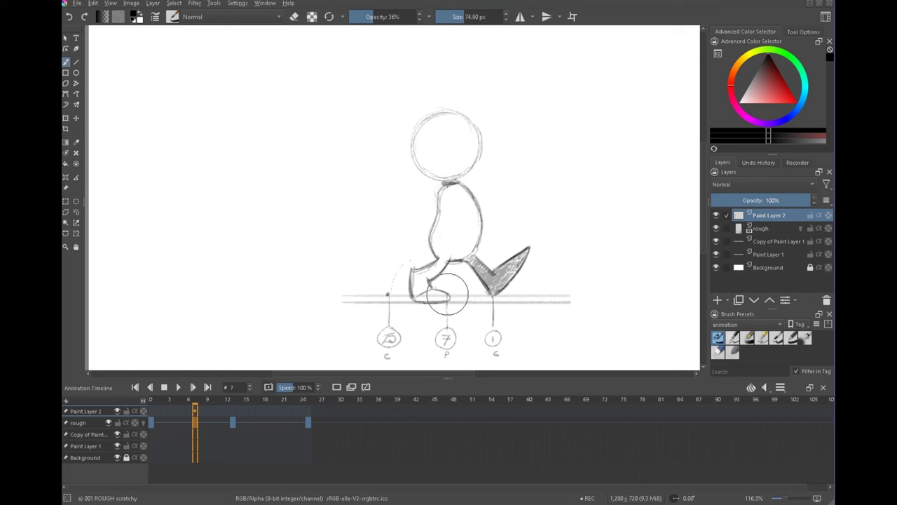
- Start a blank drawing at frame 7 of the rough layer and draw the sole line between marks 7 and 1
left_click(774, 228)
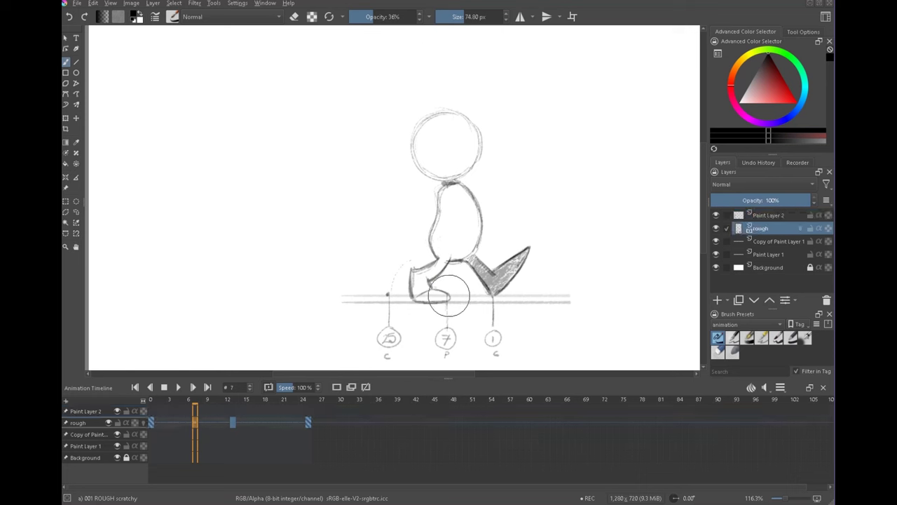
key("Delete")
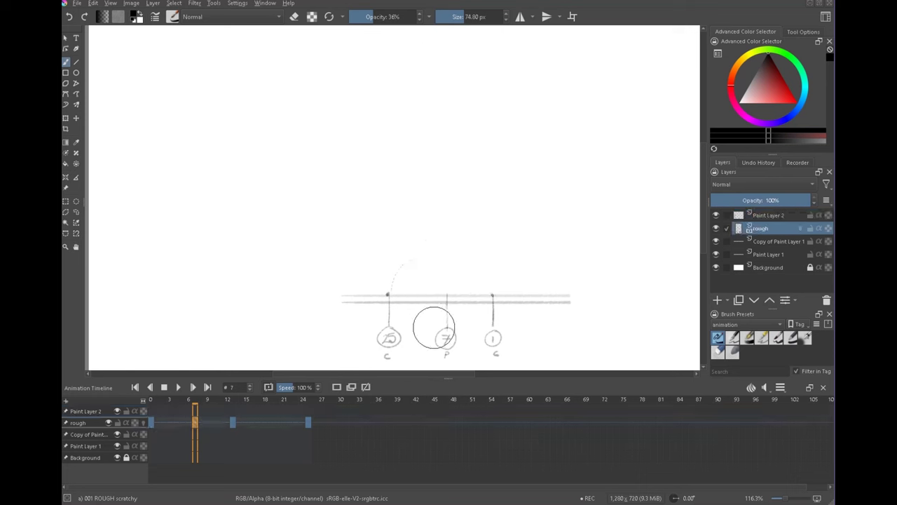
key("ctrl+z")
left_click(447, 296)
left_click_drag(447, 296, 463, 296)
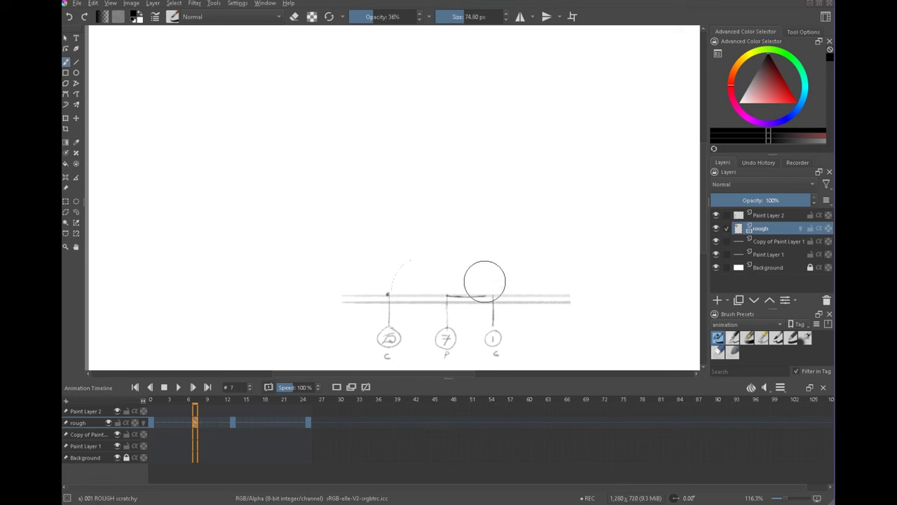
- Turn on onion skins for the rough layer and check frame 7's sole line against frame 0
left_click(143, 422)
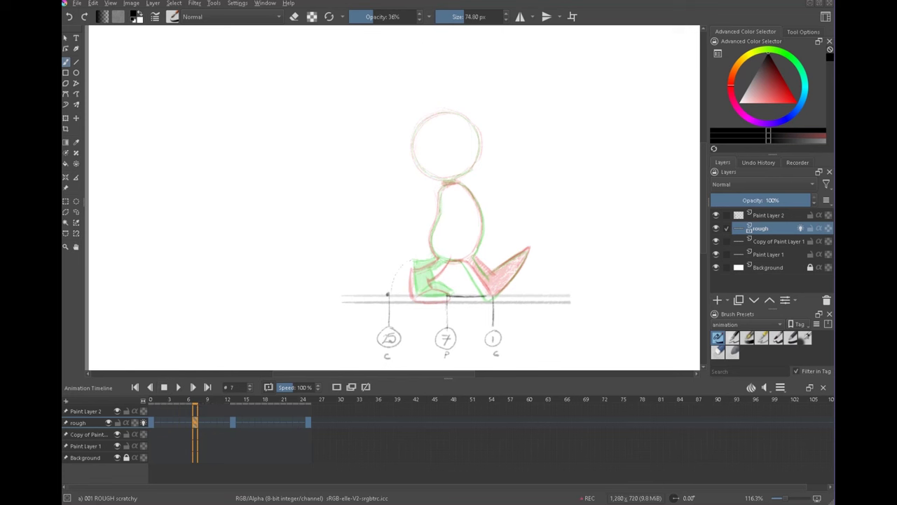
left_click(150, 421)
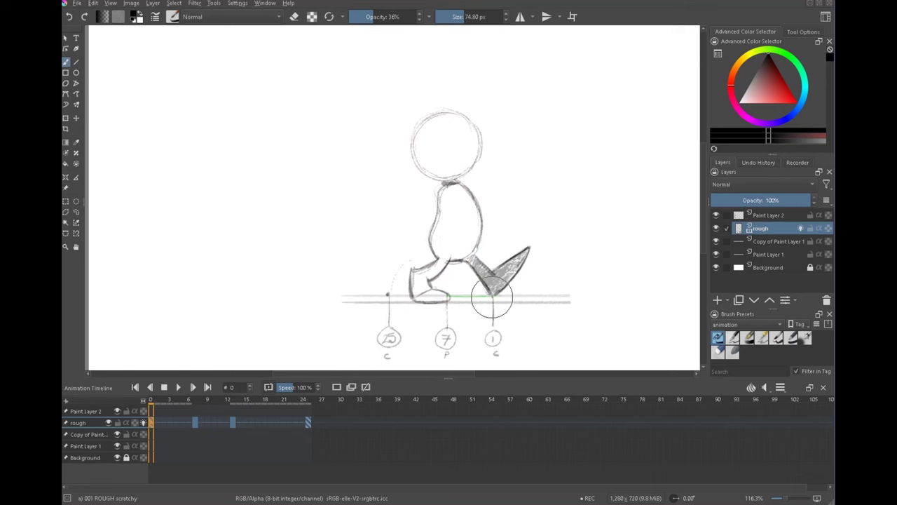
left_click(196, 421)
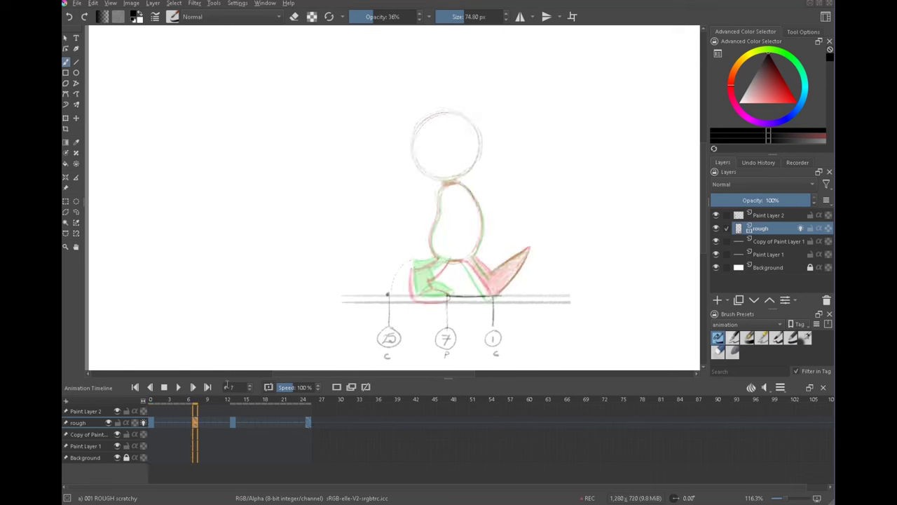
- Move the rough layer's passing-pose drawing to frame 6 and compare it with the contact poses at frames 0 and 25
left_click(190, 422)
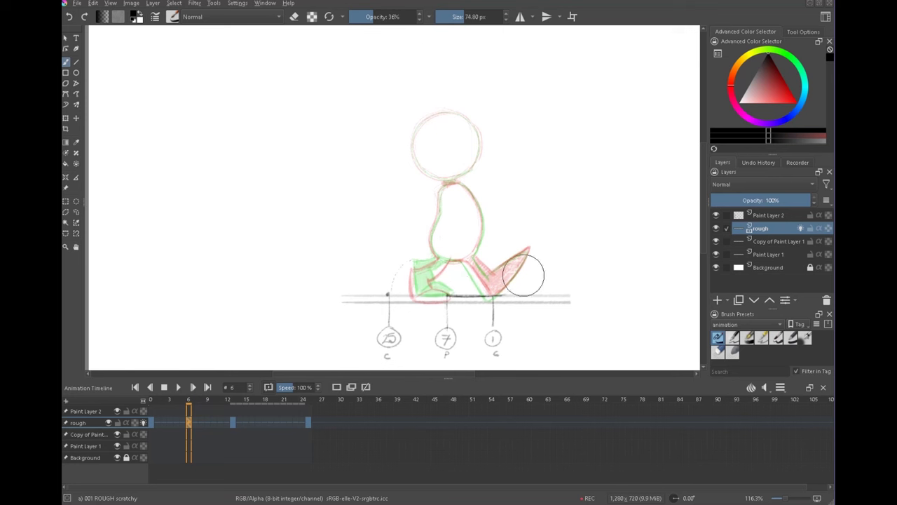
left_click(154, 421)
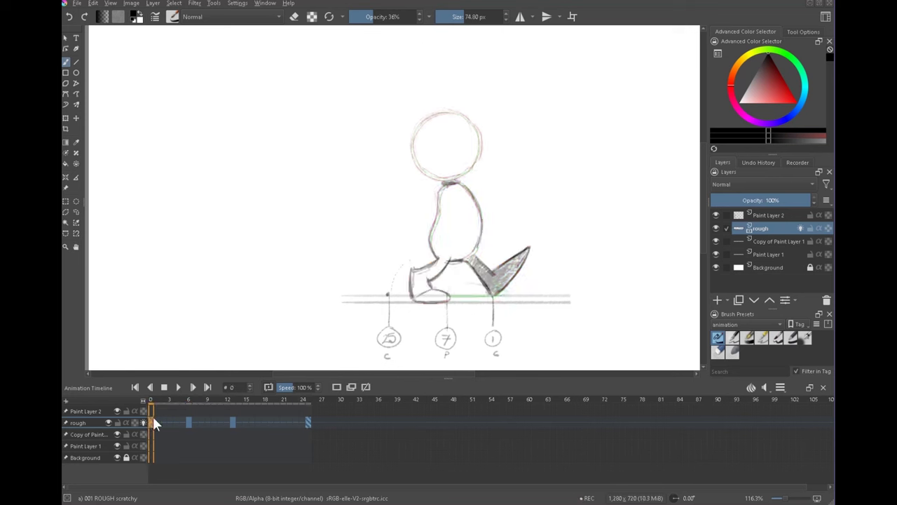
key("space")
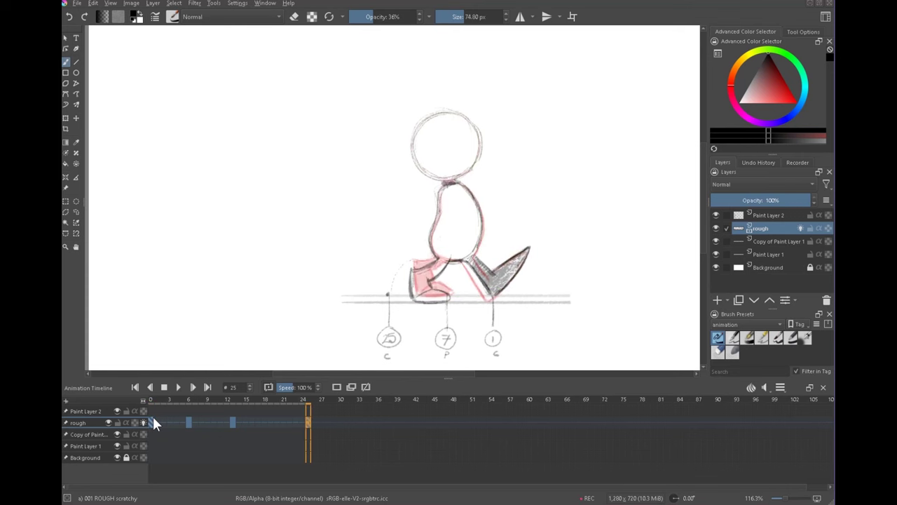
- Open the keyboard shortcut configuration and examine the animation shortcuts for Next Frame and Previous Frame
left_click(243, 3)
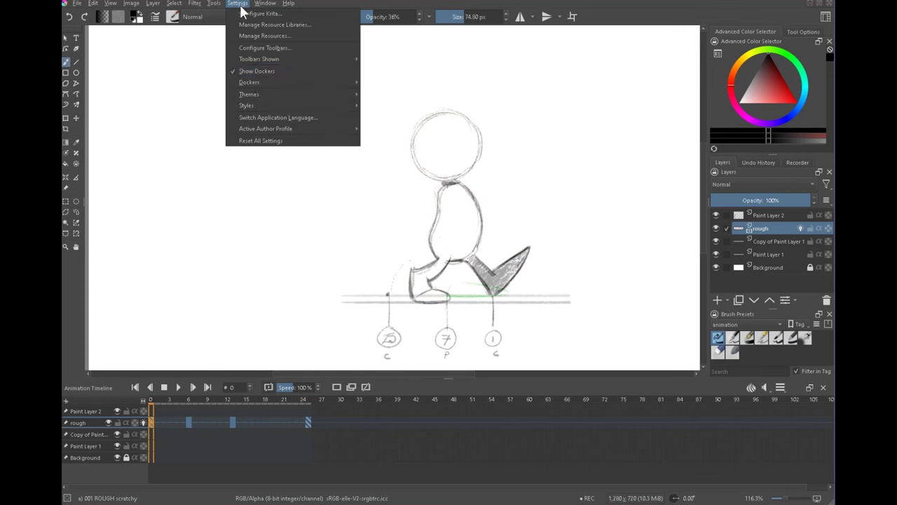
left_click(281, 12)
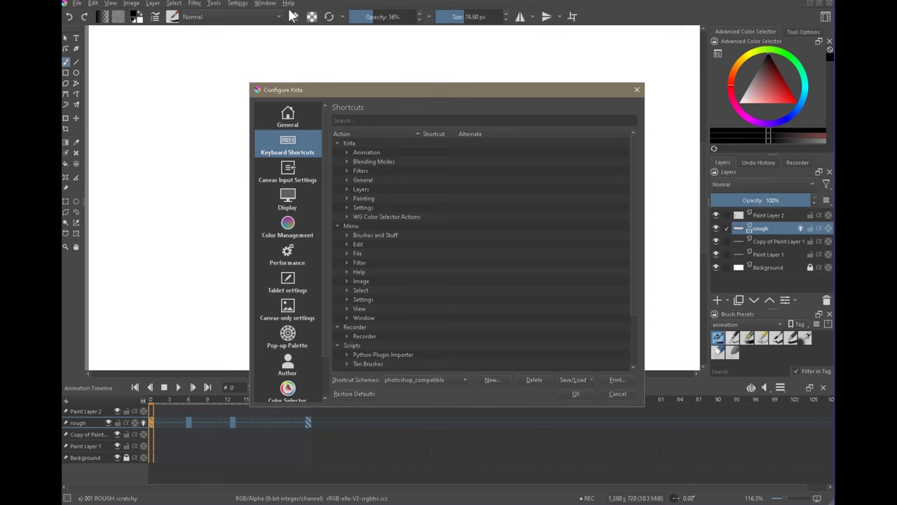
left_click(346, 152)
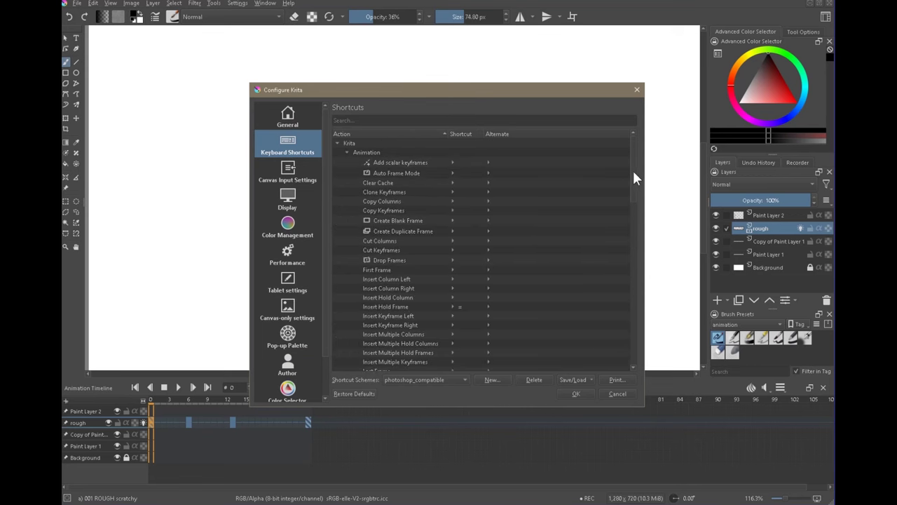
left_click_drag(633, 170, 633, 237)
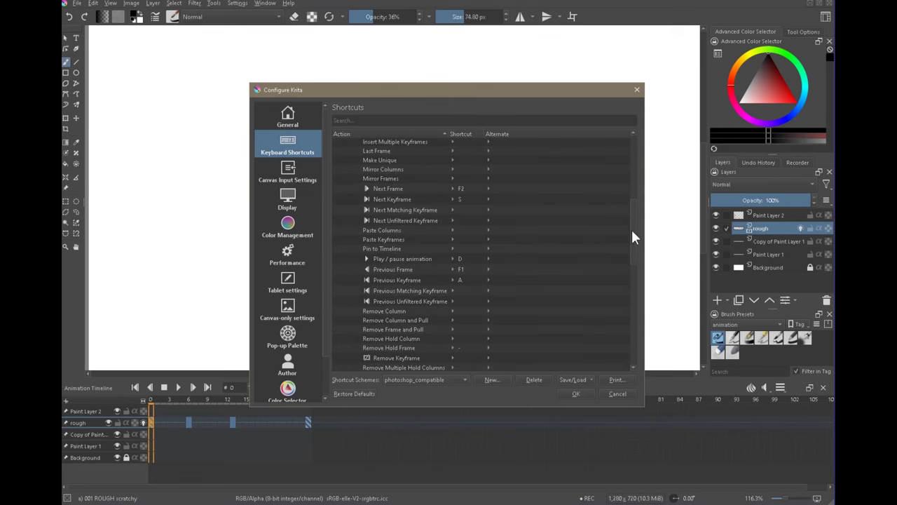
left_click(469, 190)
left_click(474, 306)
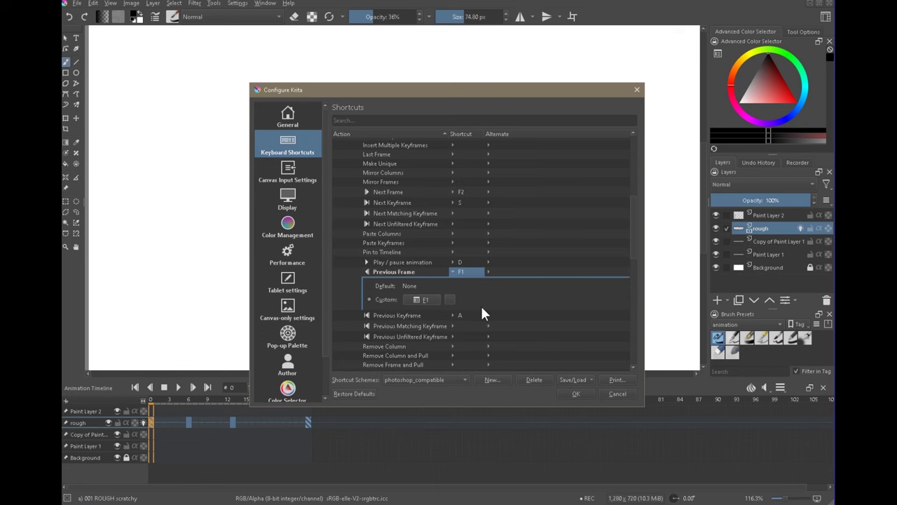
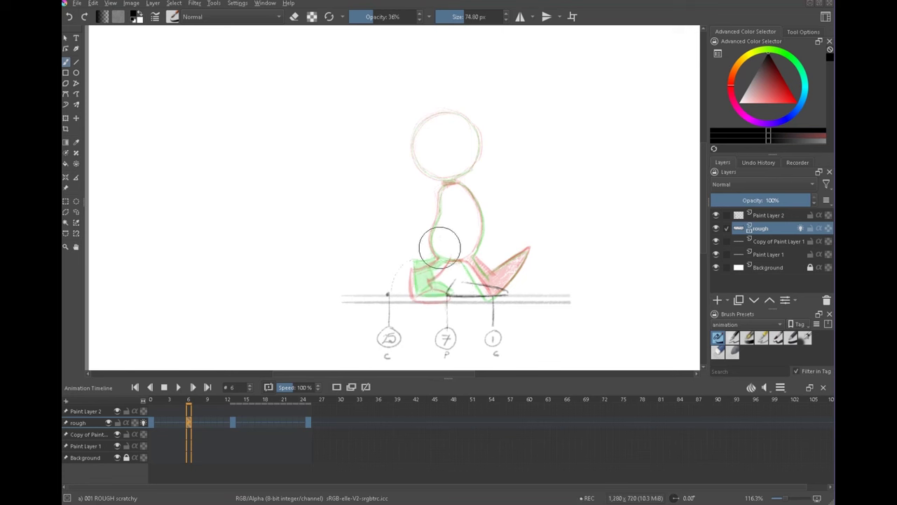
- Sketch the torso outline at frame 6 over the onion skins and check it against the neighbouring drawings
left_click_drag(433, 239, 440, 199)
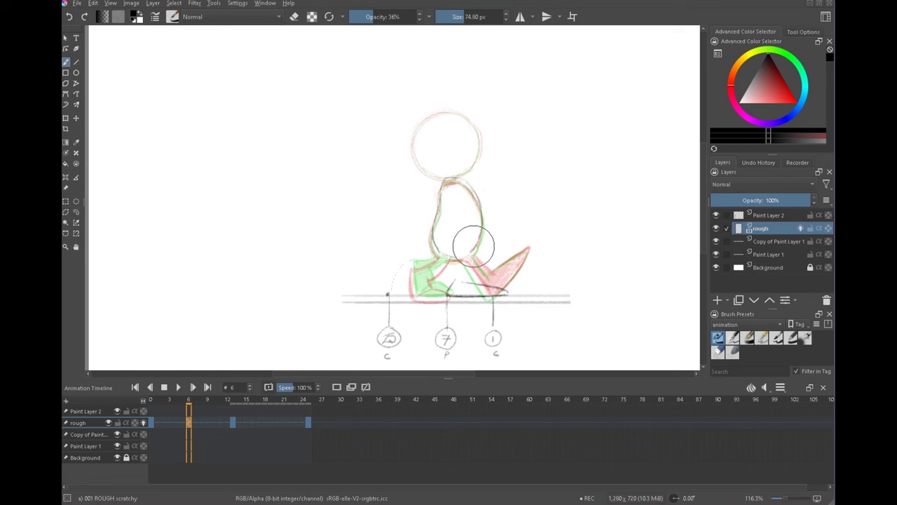
key("comma")
key("period")
key("period")
key("comma")
key("comma")
key("period")
key("period")
key("comma")
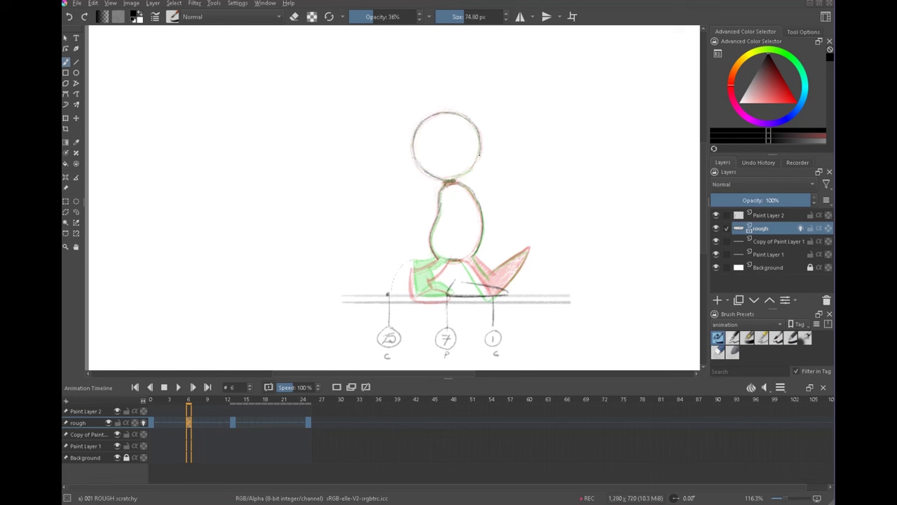
- Finish the head circle at frame 6, and shift the head and torso together slightly upward
left_click_drag(479, 156, 454, 179)
key("l")
mouse_move(481, 94)
left_mouse_down()
mouse_move(414, 250)
mouse_move(517, 88)
left_mouse_up()
key("t")
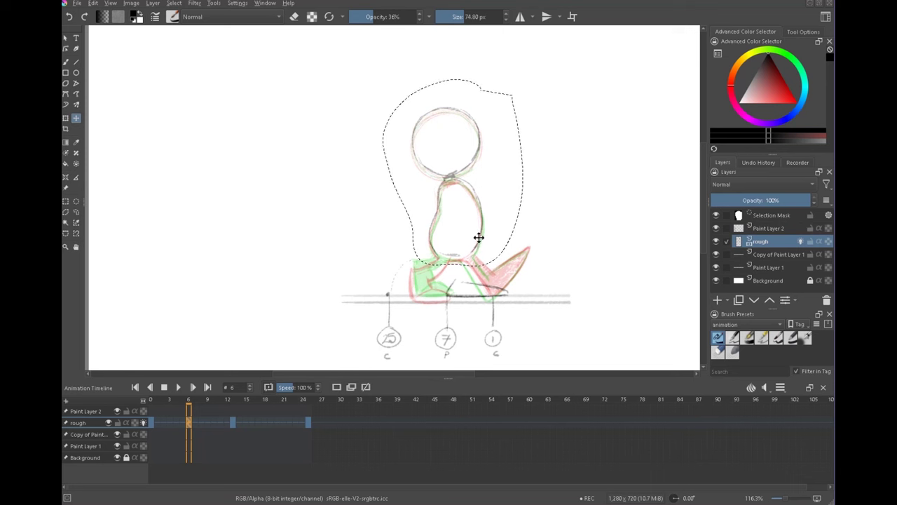
key("ctrl+shift+a")
key("Left")
key("period")
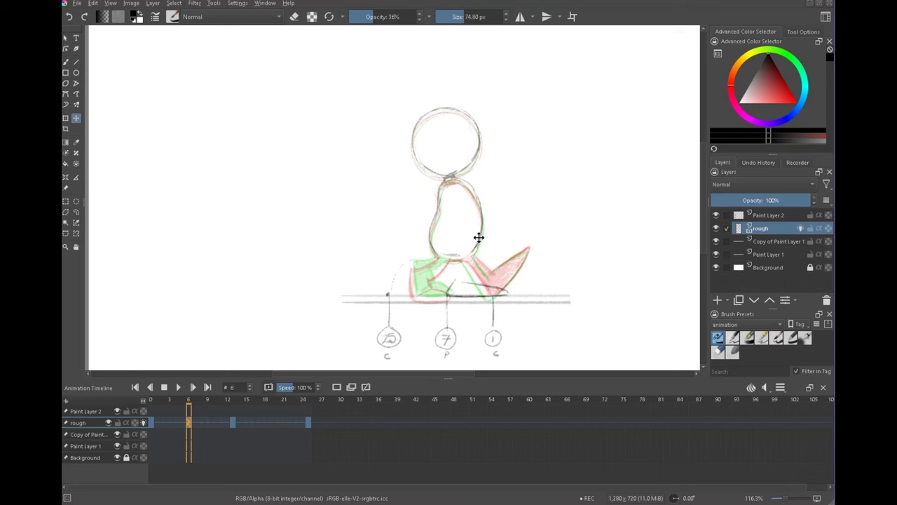
- With onion skins off at frame 6, shade the standing foot, draw its leg and the other bent leg, and clean up the torso outline
key("space")
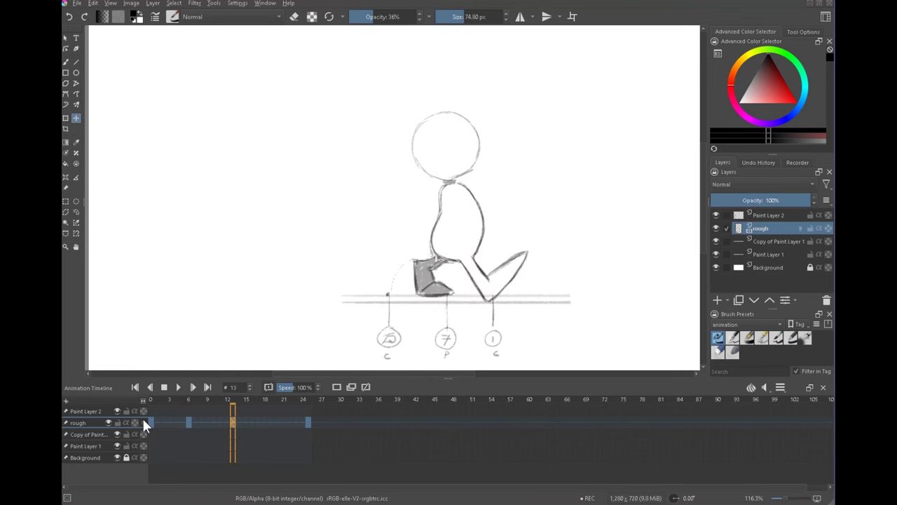
key("b")
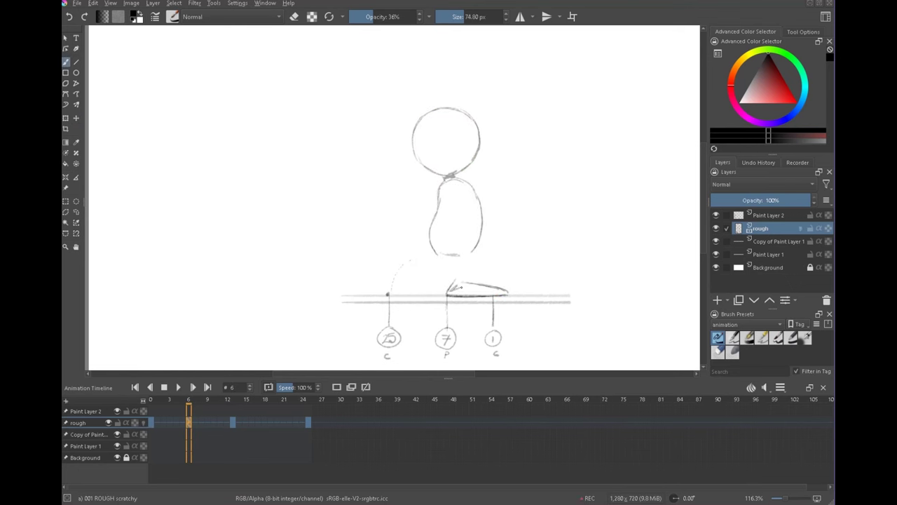
left_click_drag(456, 288, 466, 289)
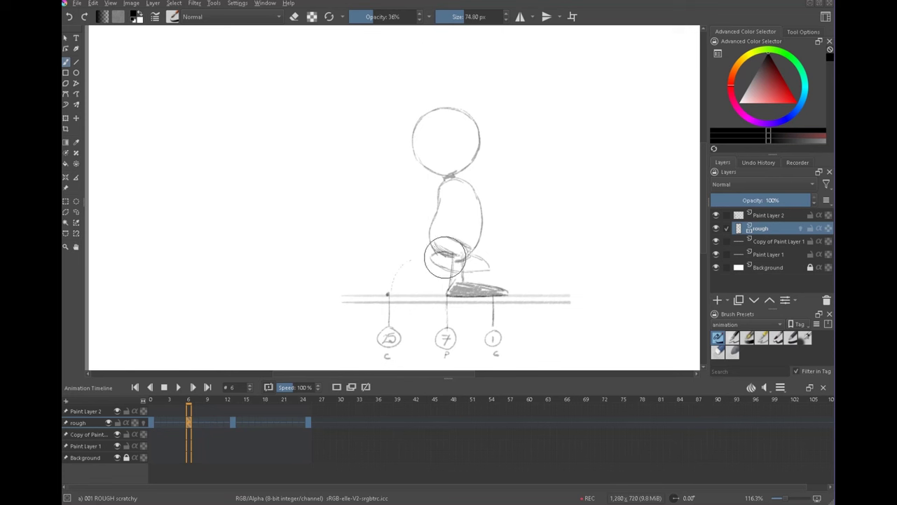
key("e")
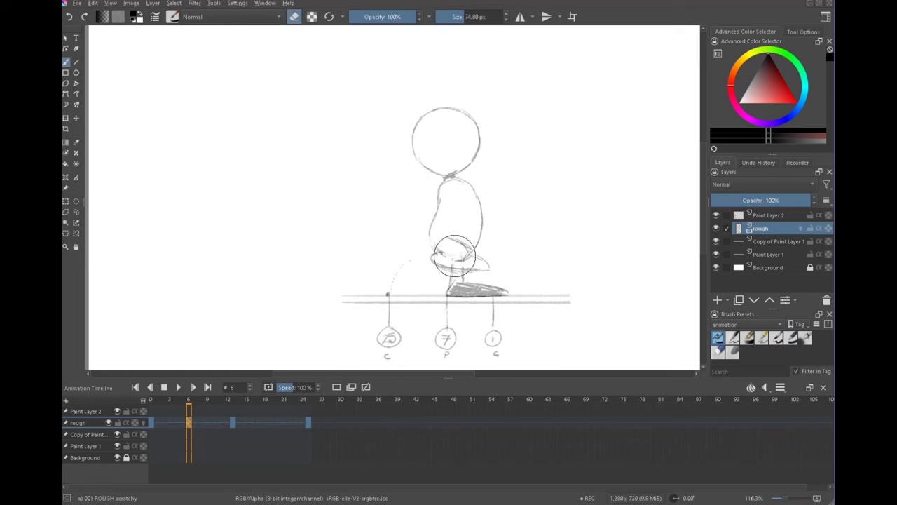
key("e")
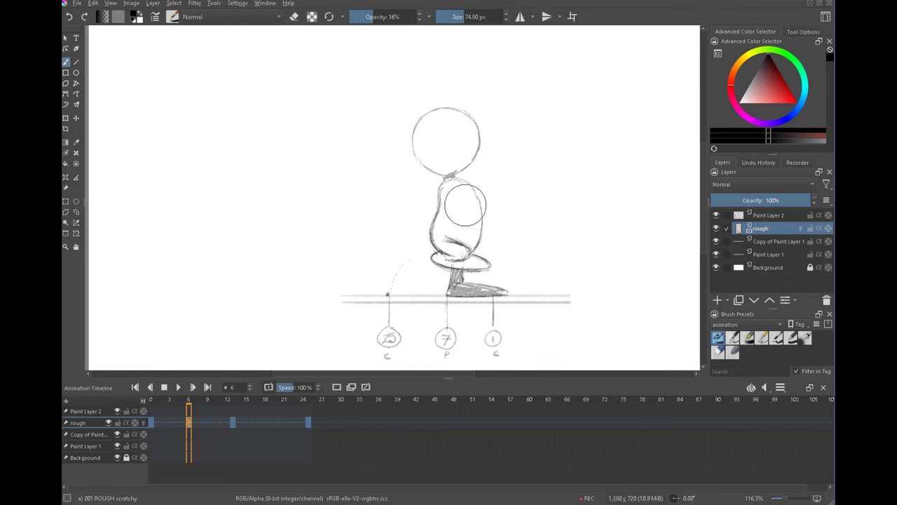
mouse_move(490, 221)
left_mouse_down()
mouse_move(513, 218)
mouse_move(421, 198)
left_mouse_up()
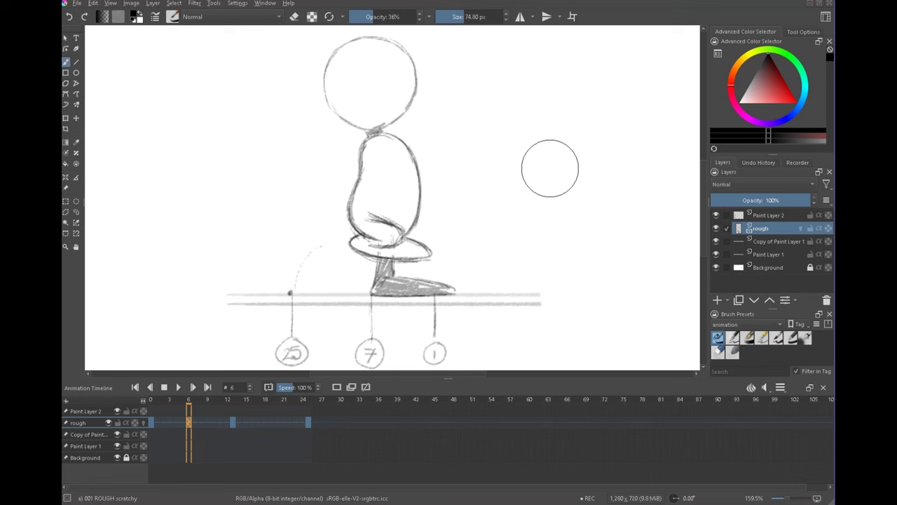
- Start a blank drawing at frame 19 of the rough layer, sketch a foot on the lower ground line between marks 7 and 1, and compare neighbouring frames
left_click(271, 424)
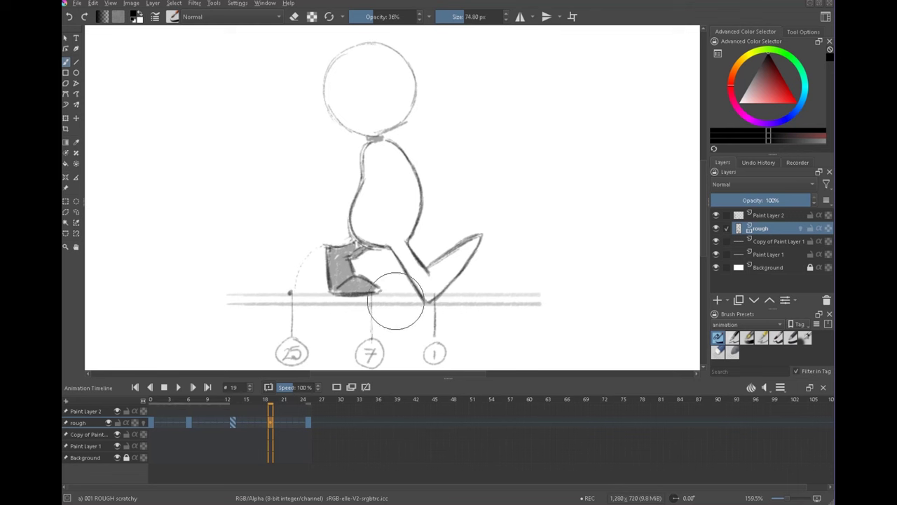
key("Delete")
left_click_drag(365, 304, 435, 304)
key("Left")
key("Right")
mouse_move(371, 287)
left_mouse_down()
mouse_move(366, 303)
mouse_move(434, 304)
mouse_move(453, 291)
mouse_move(451, 301)
left_mouse_up()
key("comma")
key("period")
key("comma")
key("period")
key("comma")
key("period")
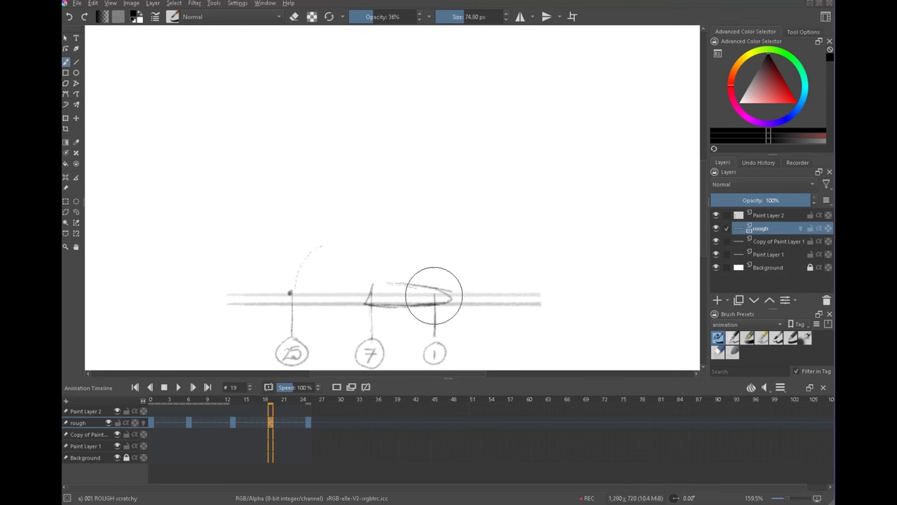
- Turn on onion skins for the rough layer and trace the torso and head at frame 19
left_click(143, 422)
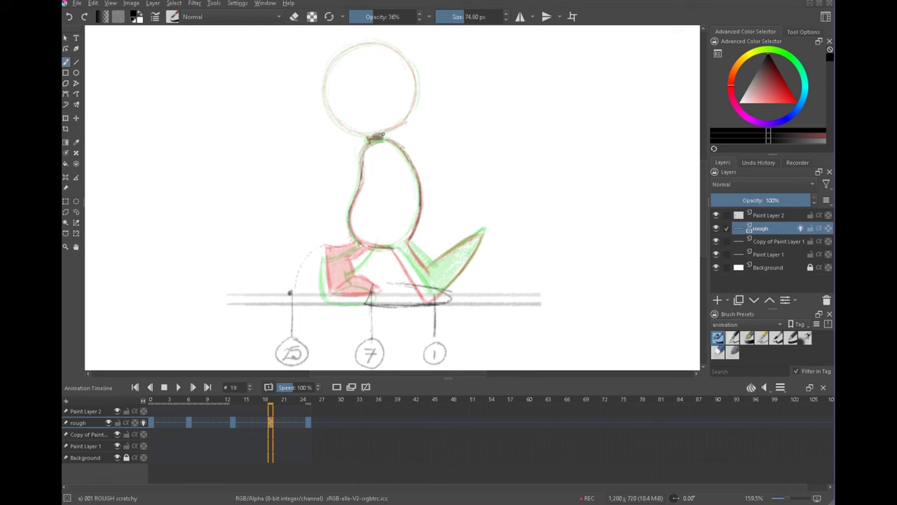
scroll(381, 133, "up", 3)
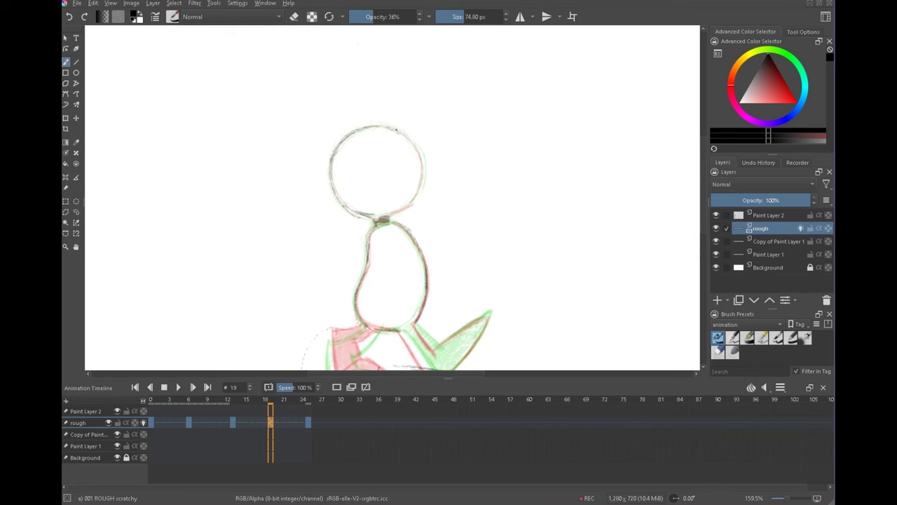
mouse_move(396, 130)
left_mouse_down()
mouse_move(419, 152)
mouse_move(420, 181)
left_mouse_up()
- Select the head and torso at frame 19 and move them slightly upward
scroll(484, 219, "down", 3)
key("l")
mouse_move(410, 27)
left_mouse_down()
mouse_move(310, 78)
mouse_move(411, 301)
mouse_move(498, 145)
left_mouse_up()
scroll(498, 145, "up", 2)
key("t")
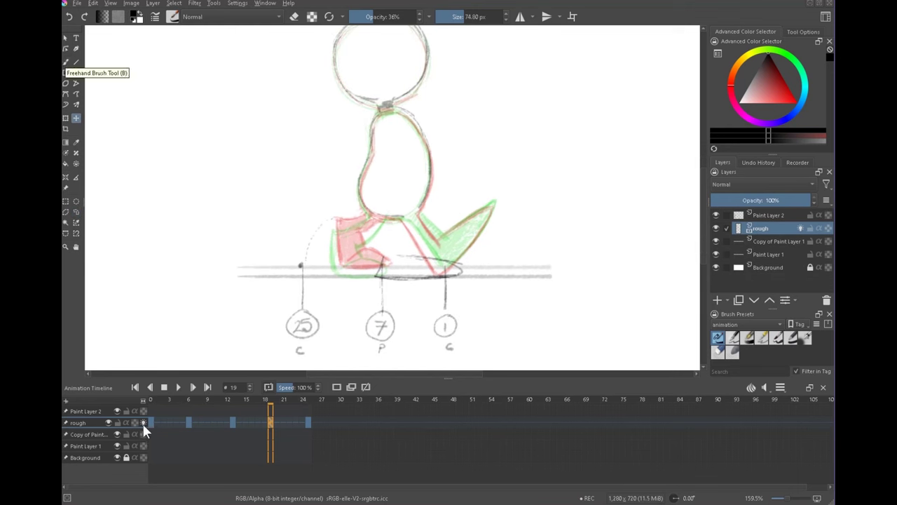
- Turn off onion skins, draw the straight leg joining torso and foot at frame 19, erase the line between leg and torso, and preview the walk
left_click(144, 423)
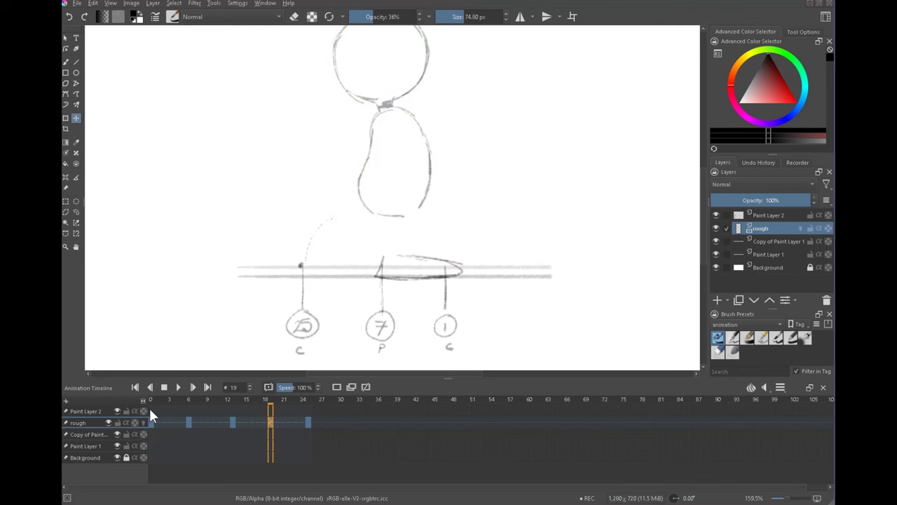
left_click(66, 62)
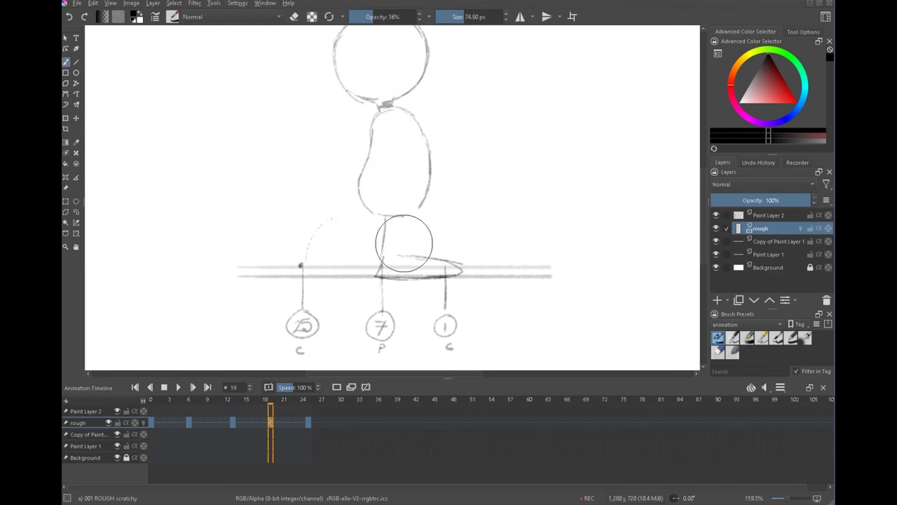
left_click_drag(403, 212, 403, 251)
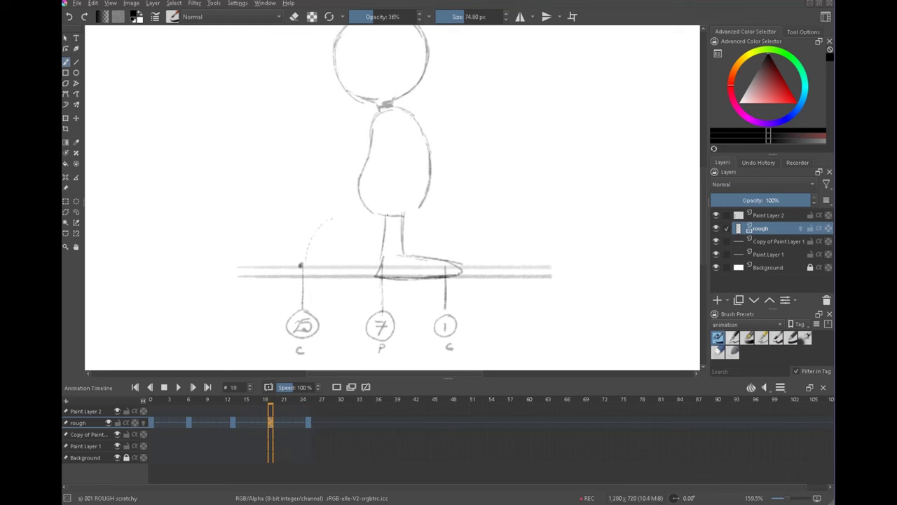
key("e")
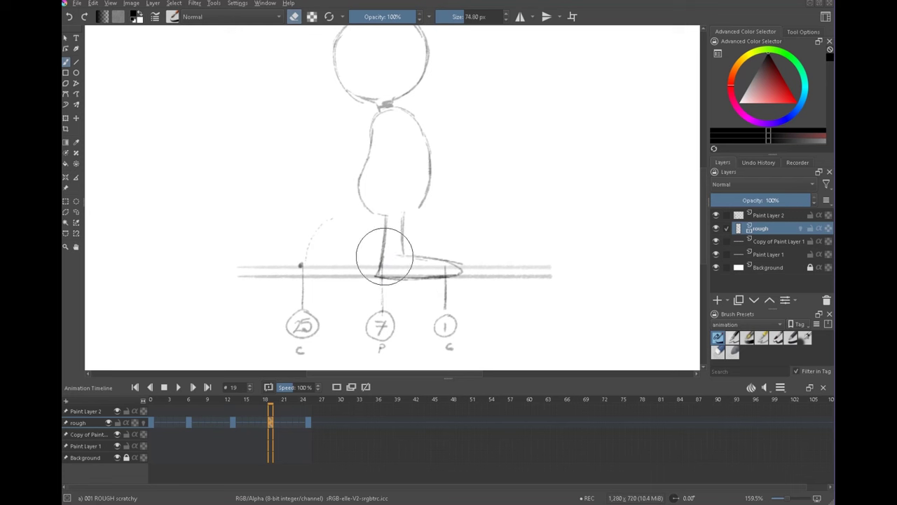
key("e")
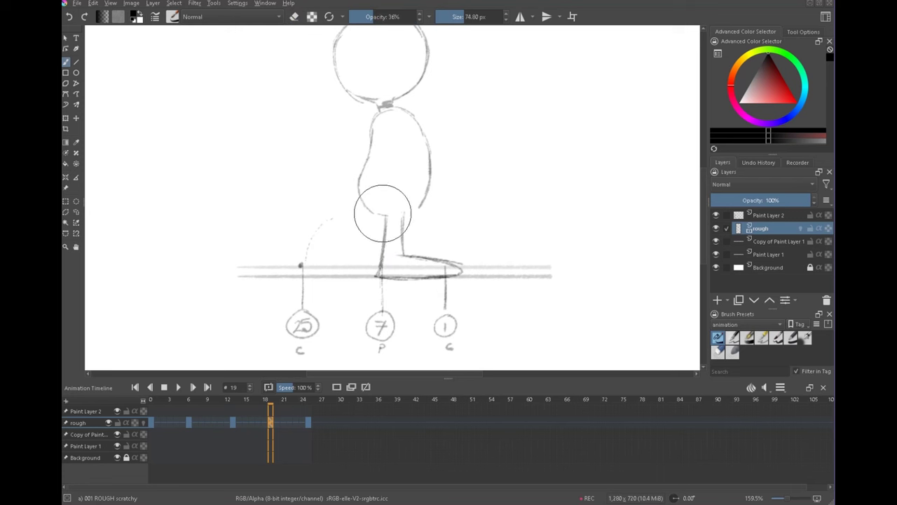
mouse_move(385, 217)
left_mouse_down()
mouse_move(357, 184)
mouse_move(401, 107)
mouse_move(425, 143)
mouse_move(418, 121)
mouse_move(430, 189)
left_mouse_up()
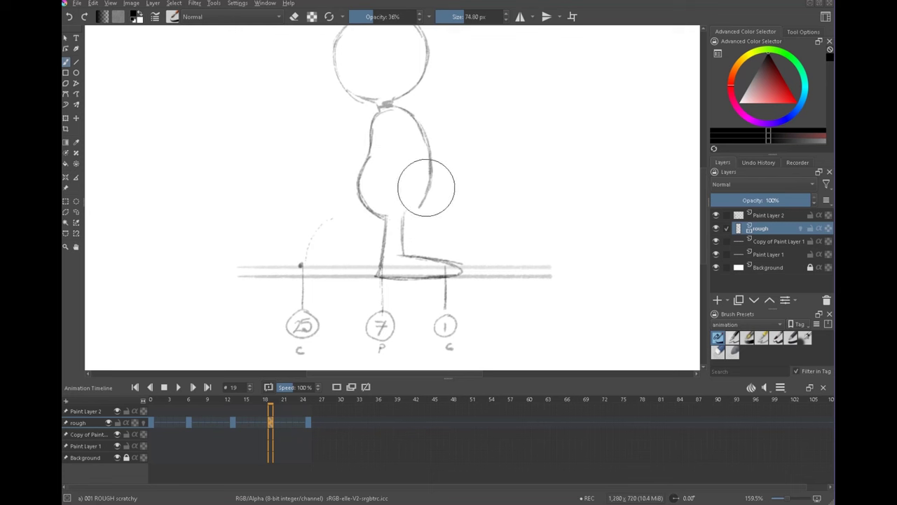
key("space")
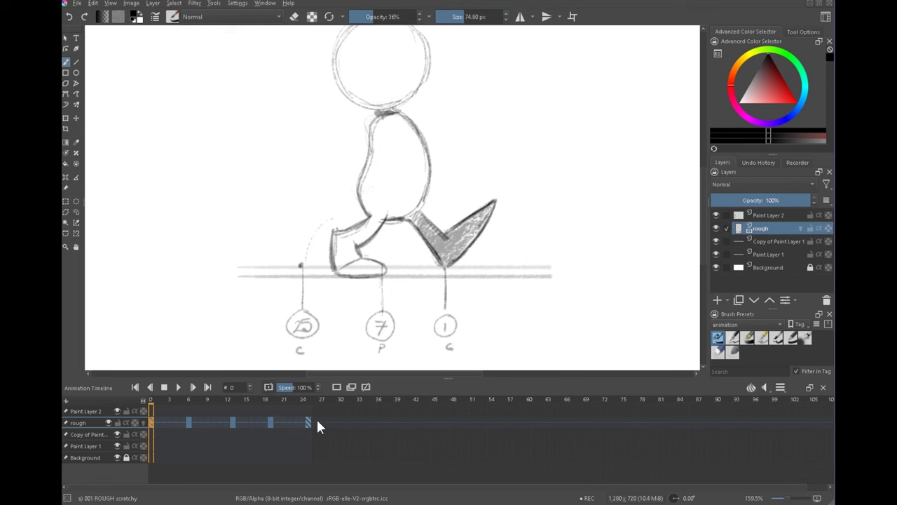
- Colour-label the contact keyframes at frames 0, 13 and 25 of the rough layer grey
right_click(150, 421)
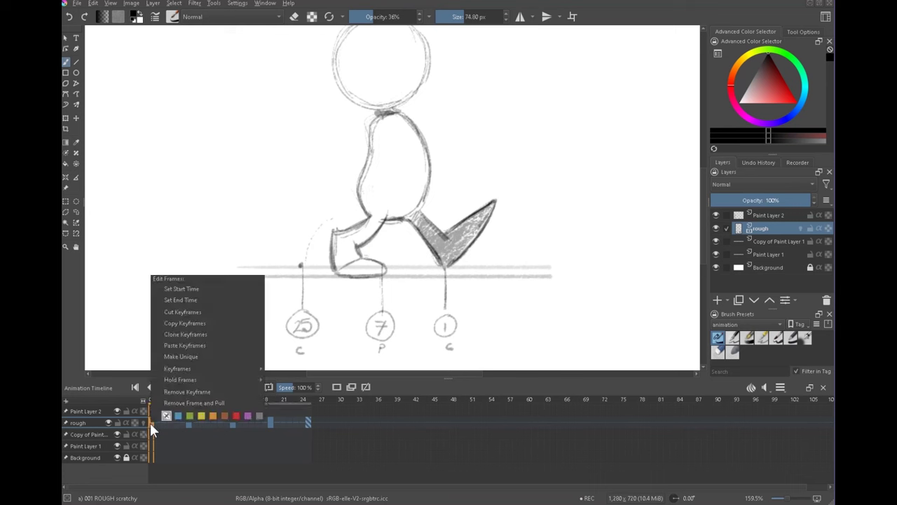
left_click(237, 426)
right_click(231, 422)
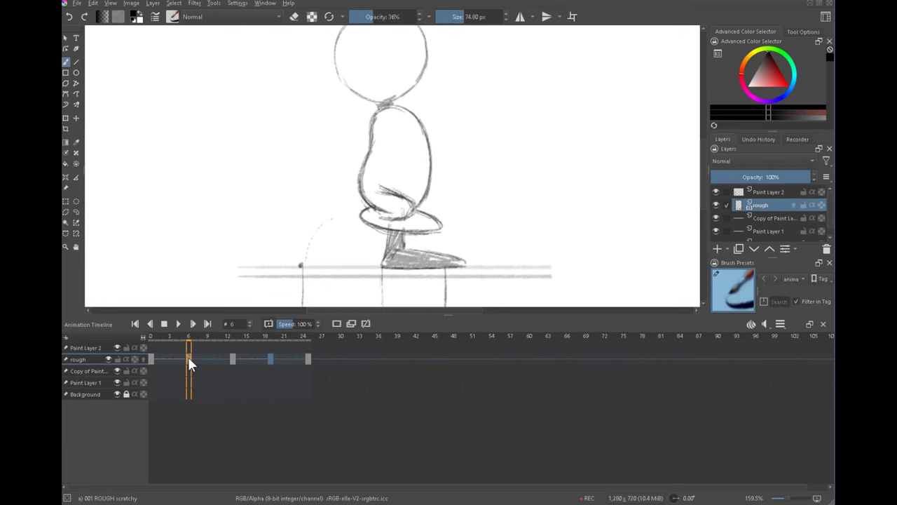
- Colour-label the passing keyframes at frames 6 and 19 of the rough layer red and enlarge the canvas area
right_click(188, 357)
left_click(273, 487)
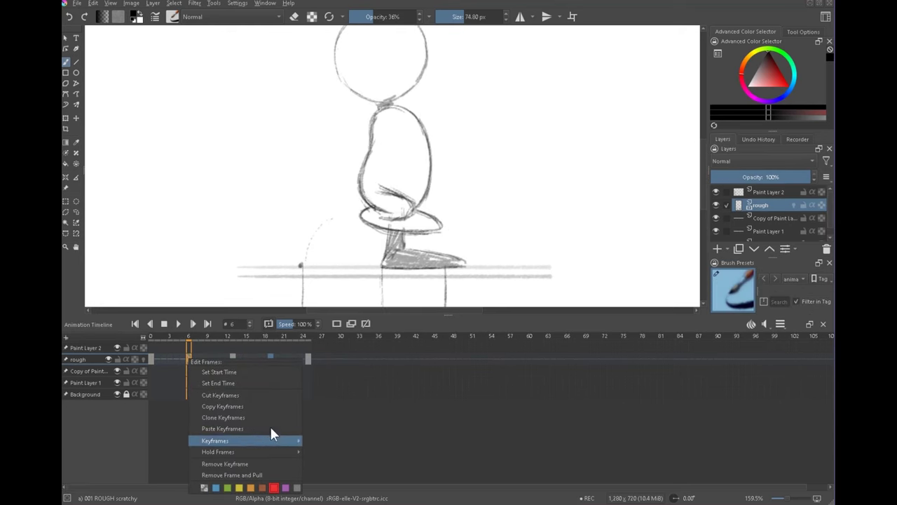
left_click(272, 354)
right_click(272, 359)
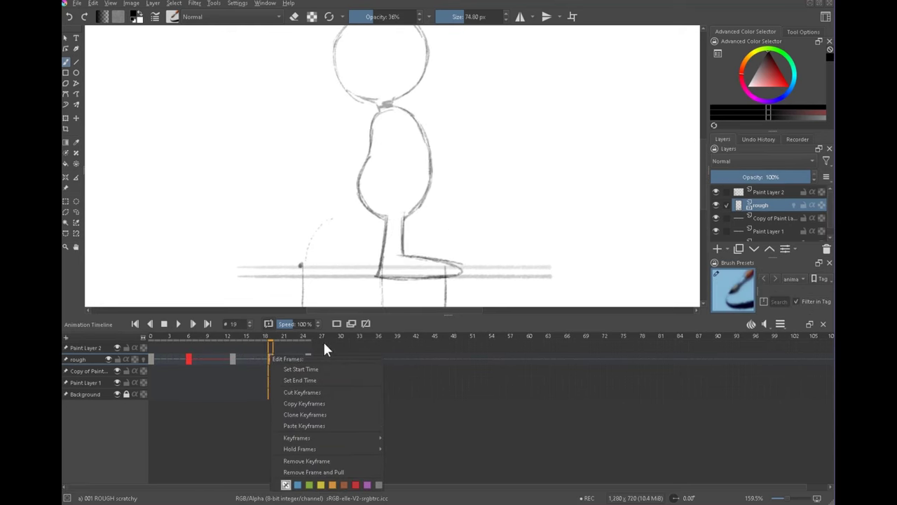
left_click(354, 485)
left_click_drag(447, 319, 447, 373)
key("space")
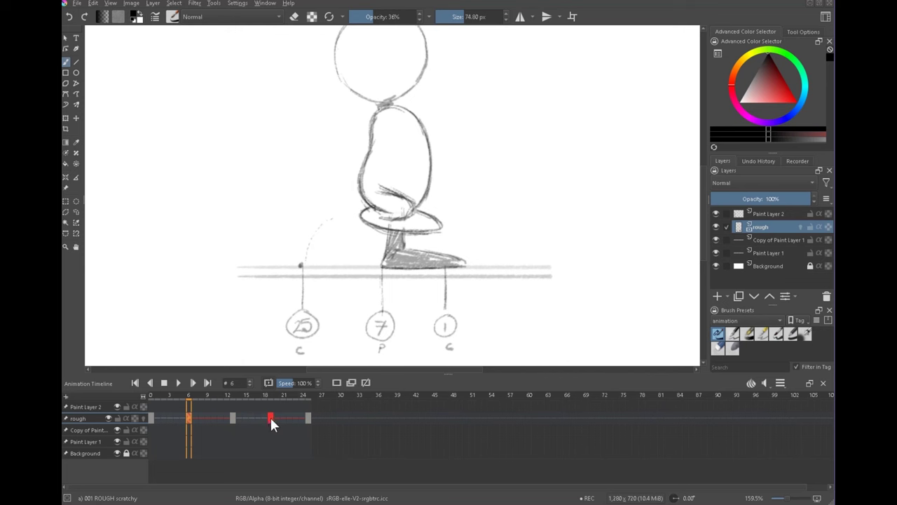
- Flip between the passing poses at frames 6 and 19 to compare their legs
left_click(188, 419)
left_click(142, 418)
left_click(143, 419)
left_click(271, 419)
left_click(188, 419)
left_click(271, 419)
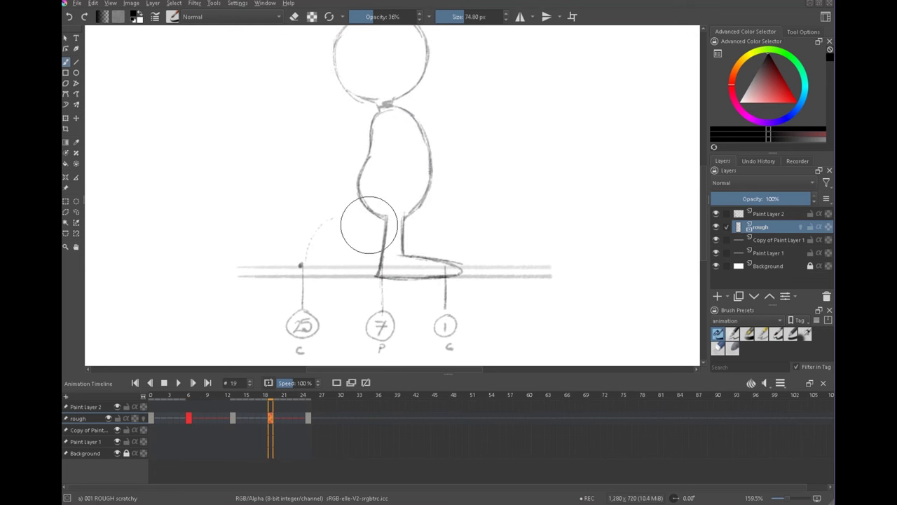
key("comma")
key("comma")
key("comma")
key("period")
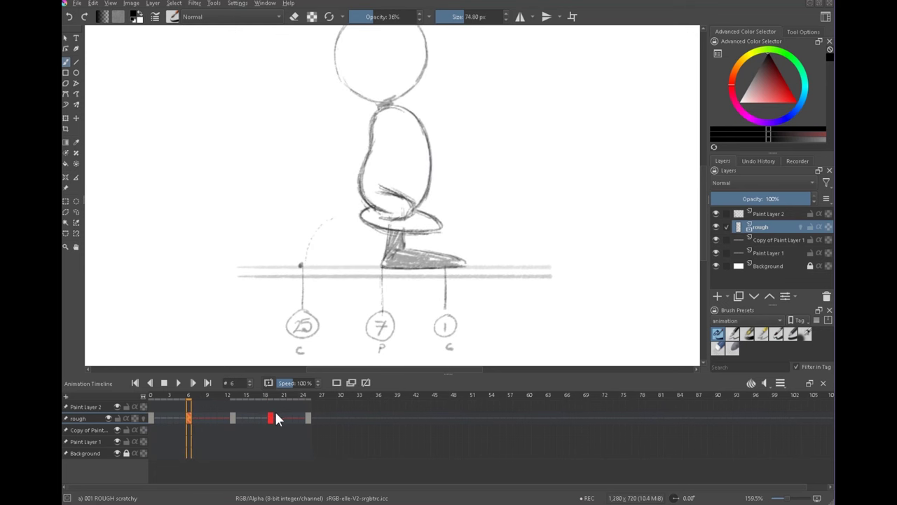
- Sketch the outline of the raised bent leg behind the straight leg at frame 19, using the pose at frame 6 as reference
left_click(271, 419)
key("comma")
key("comma")
key("period")
key("period")
key("comma")
key("period")
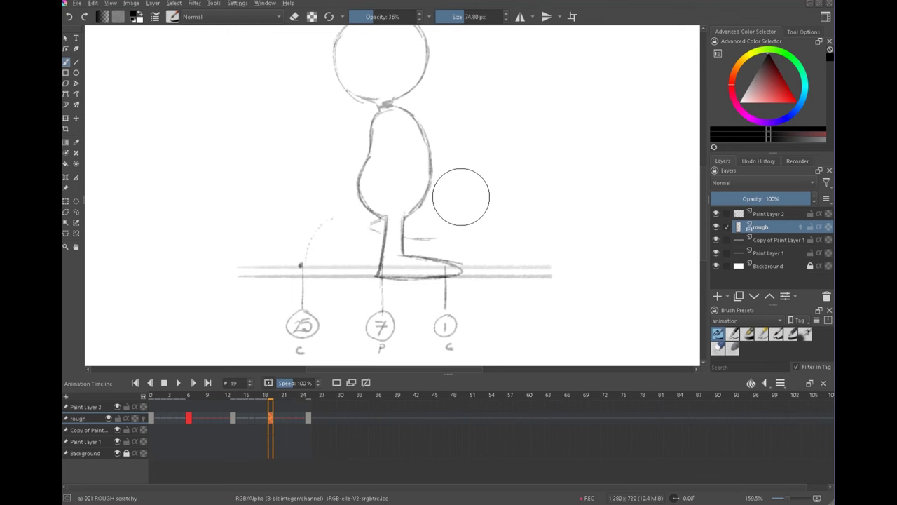
key("comma")
key("period")
key("comma")
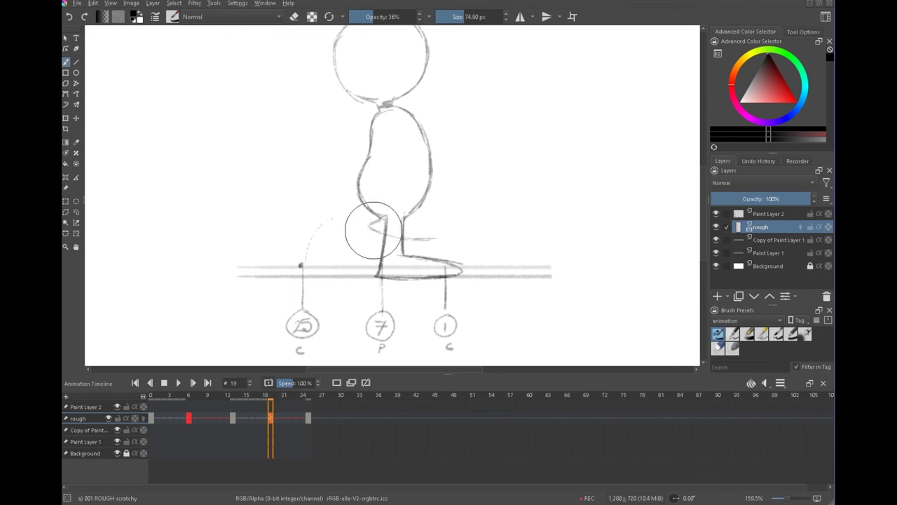
key("period")
left_click_drag(394, 235, 442, 239)
left_click_drag(383, 219, 367, 225)
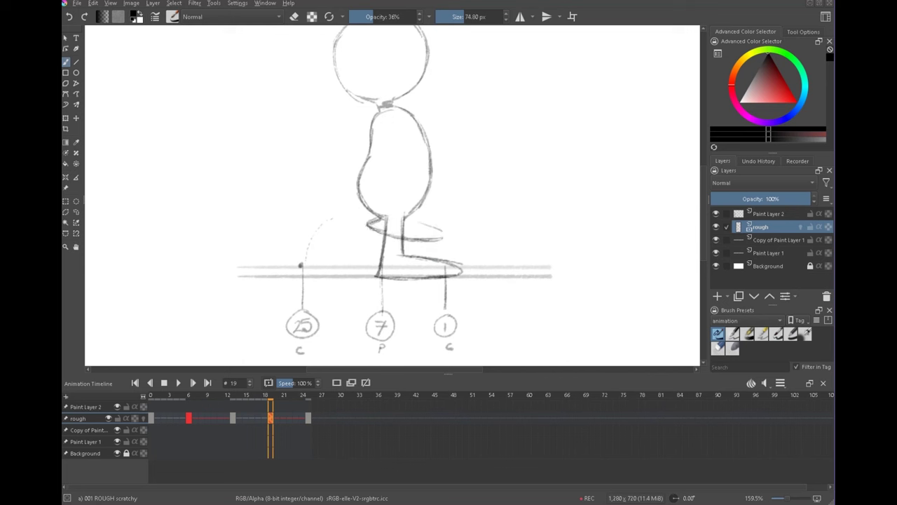
- Finish the raised leg at frame 19, erase its lines crossing the straight leg, and shade it grey
key("comma")
key("period")
left_click_drag(408, 224, 443, 232)
key("e")
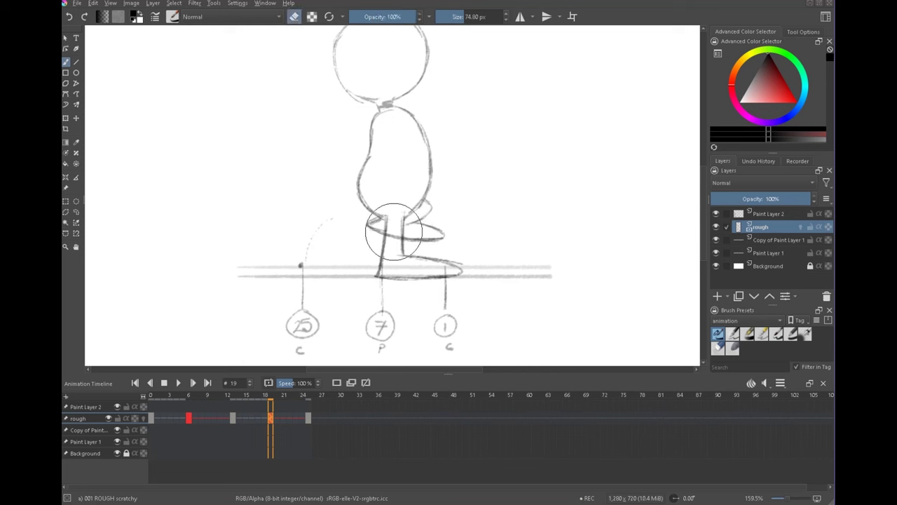
key("e")
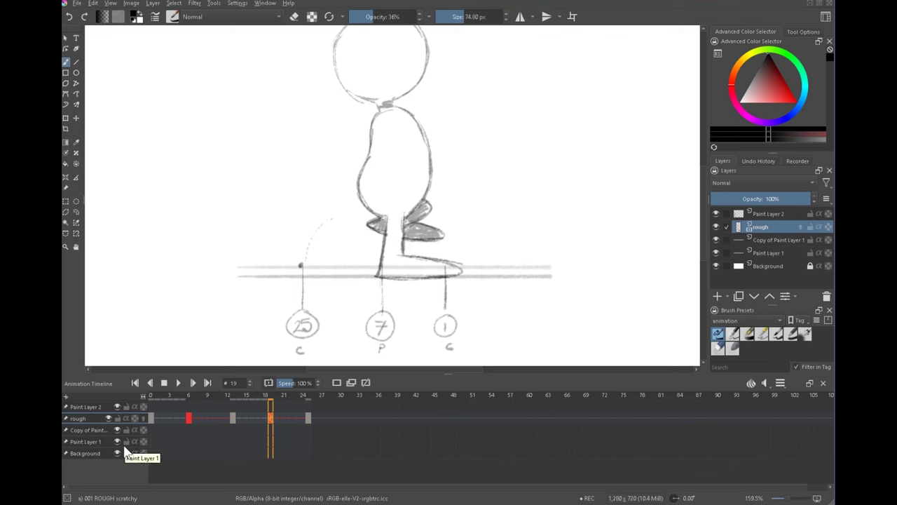
- Hide Paint Layer 2 and play the walk animation from frame 1 to review the motion
left_click(716, 213)
left_click(179, 383)
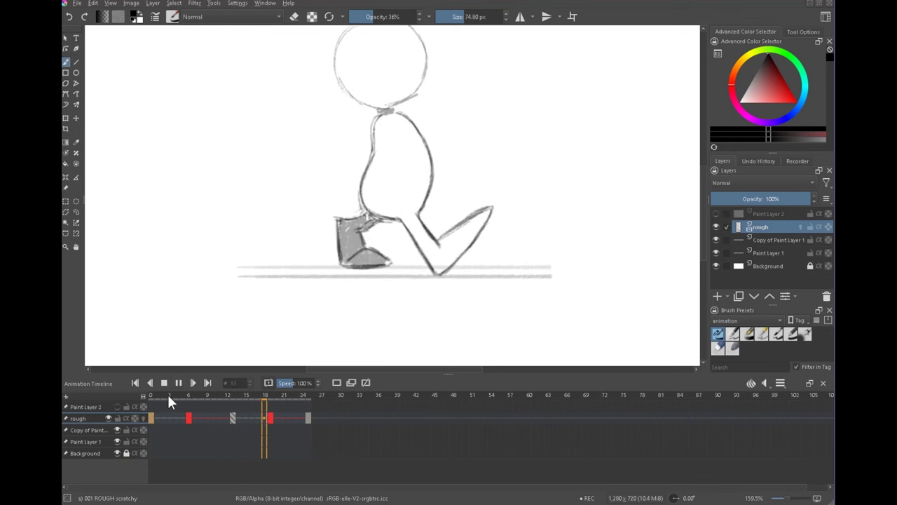
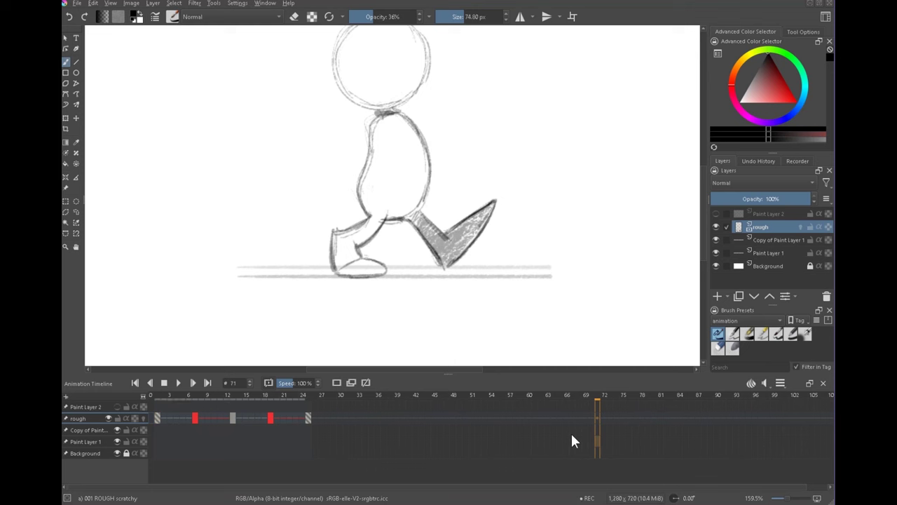
left_click(158, 397)
left_click(178, 382)
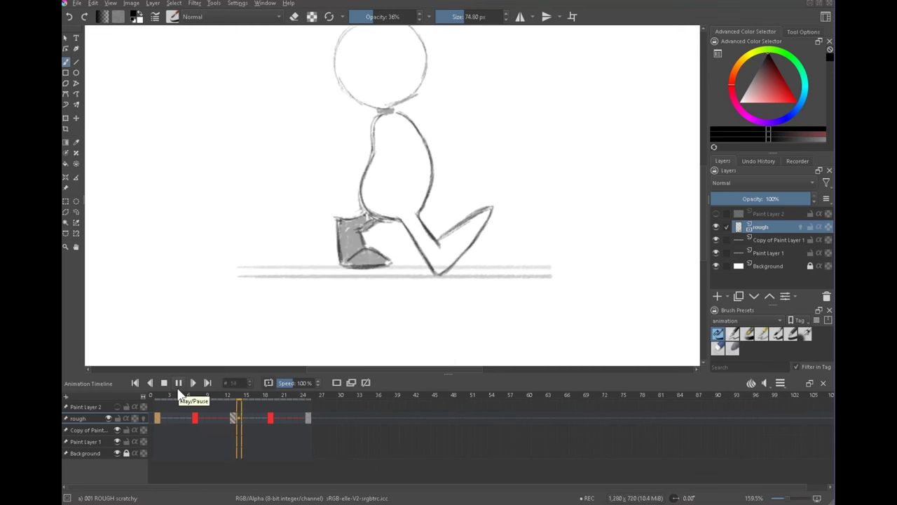
- Change the colour labels of the passing keyframes at frames 7 and 19 to grey
left_click(177, 418)
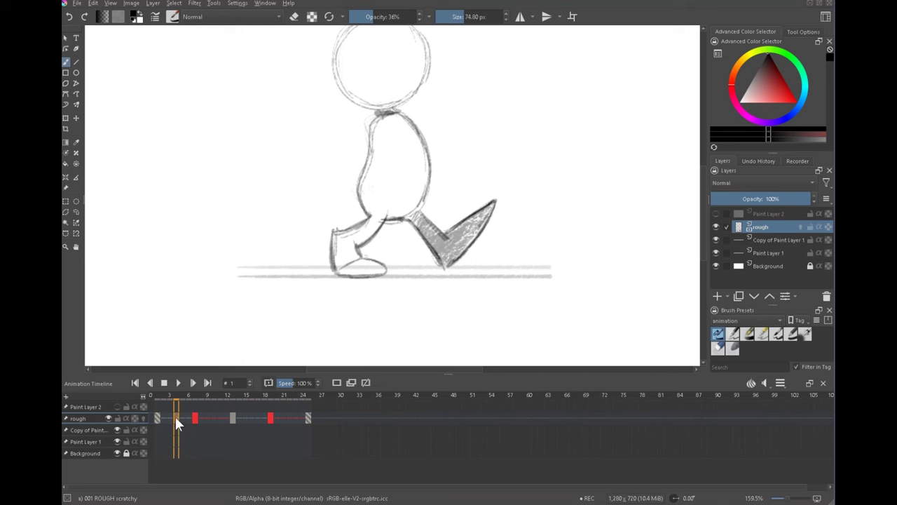
right_click(196, 417)
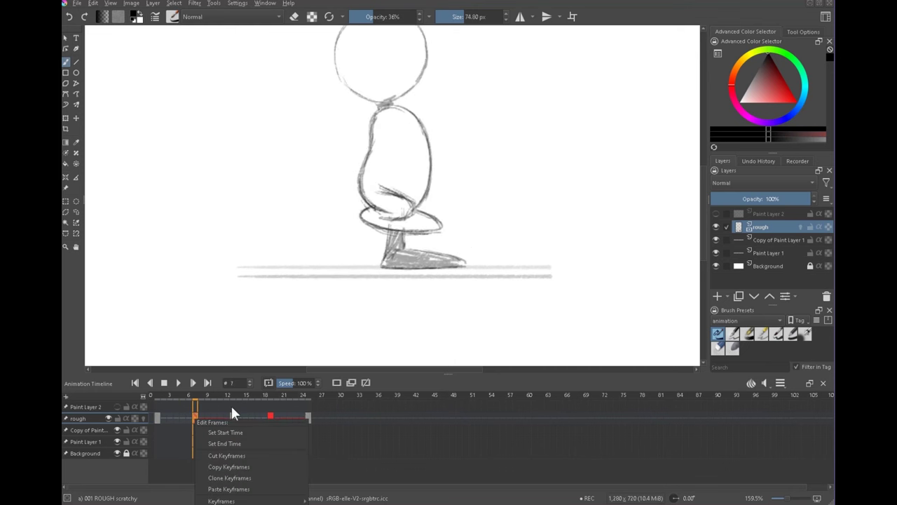
left_click(258, 415)
right_click(270, 418)
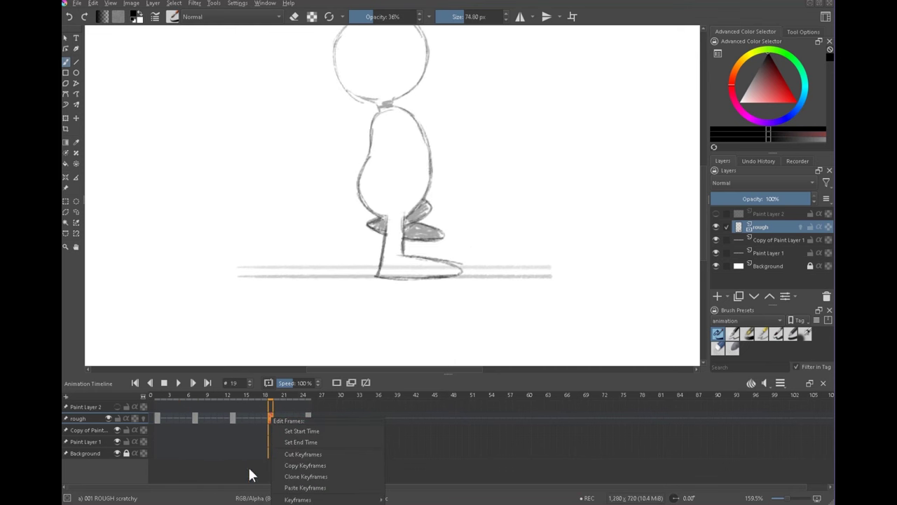
- At frame 4, turn on onion skins for the rough layer and limit them to one frame before and one after
left_click(176, 418)
left_click(144, 418)
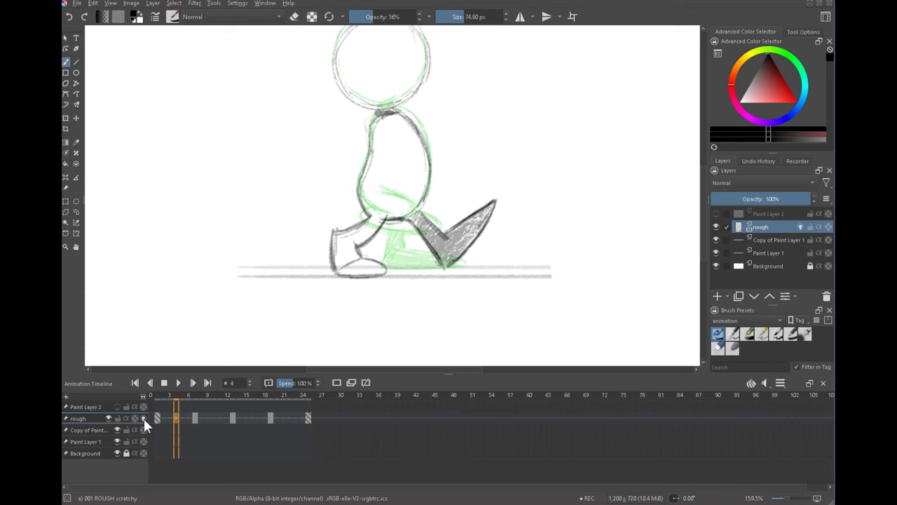
left_click(751, 383)
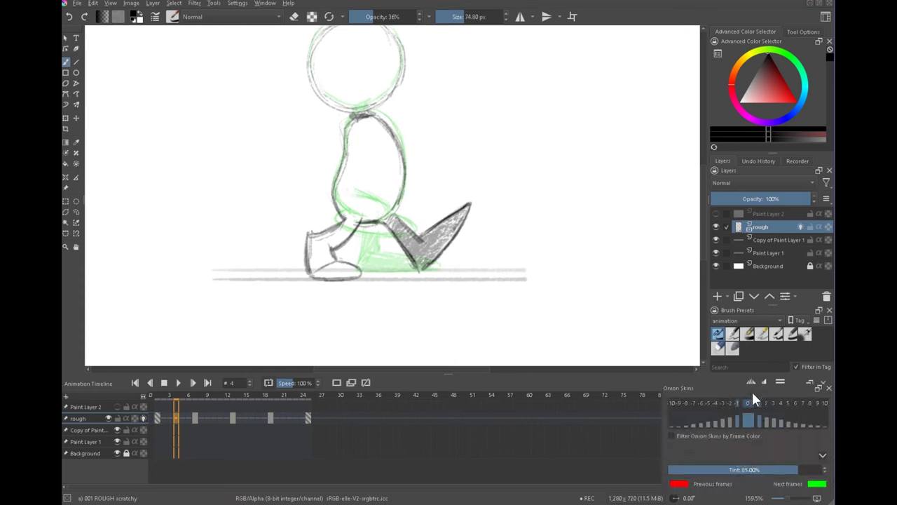
left_click(730, 425)
left_click(722, 425)
left_click_drag(766, 420, 764, 425)
left_click(723, 423)
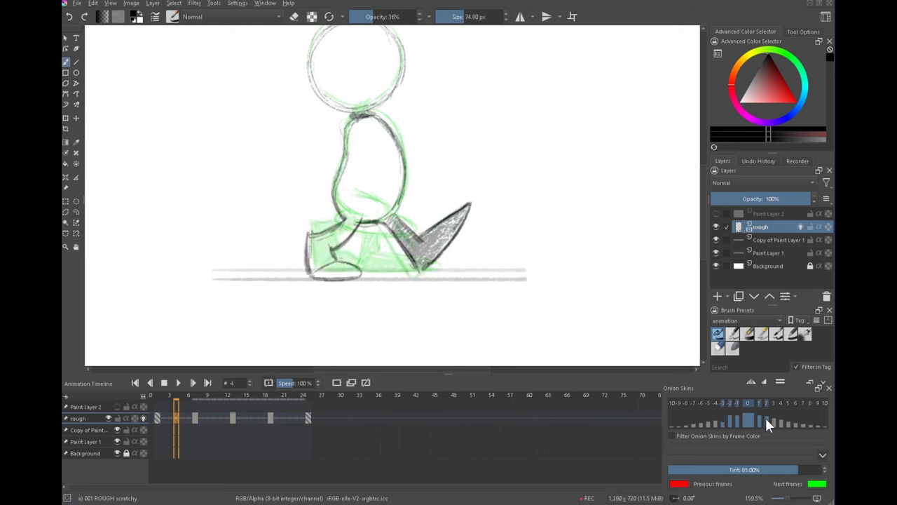
left_click(730, 403)
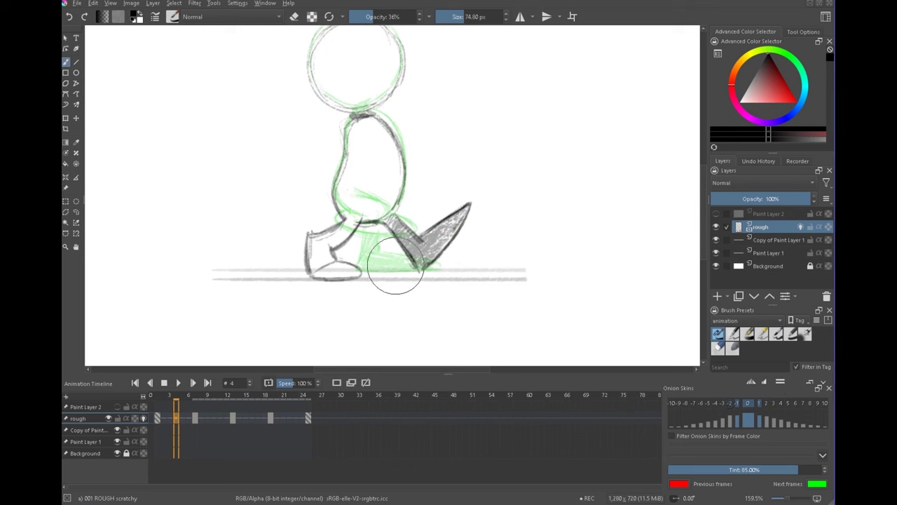
- Show Paint Layer 2, mark foot positions 4 and 10 below the ground line, and correct the 25 label to 13
left_click(716, 213)
left_click(764, 213)
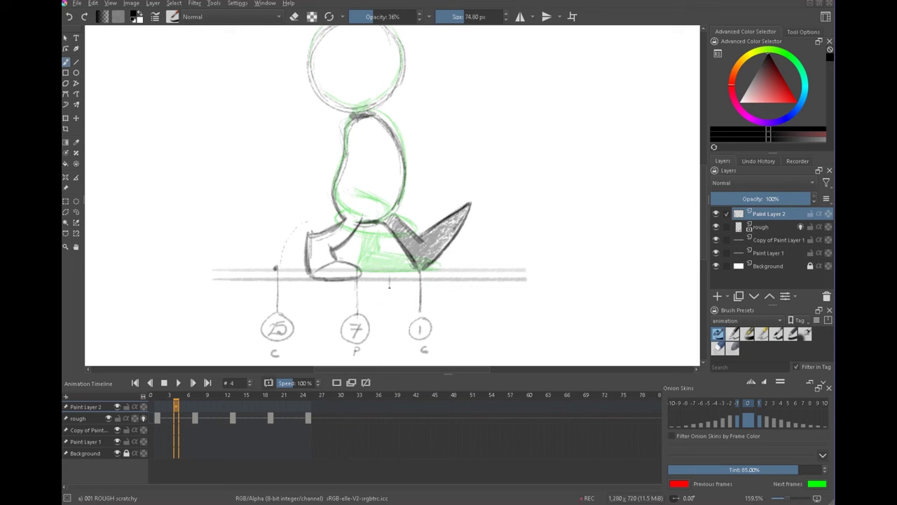
left_click_drag(389, 273, 391, 340)
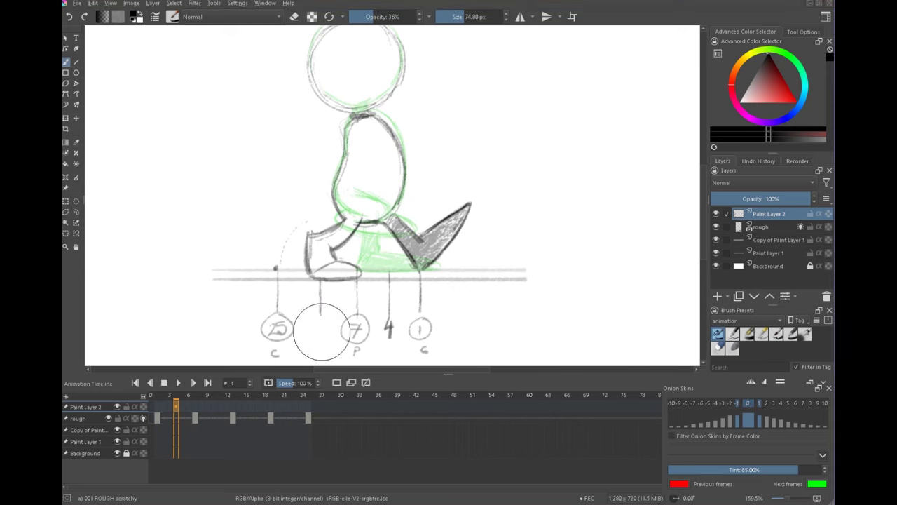
left_click_drag(315, 321, 315, 330)
left_click_drag(323, 324, 277, 335)
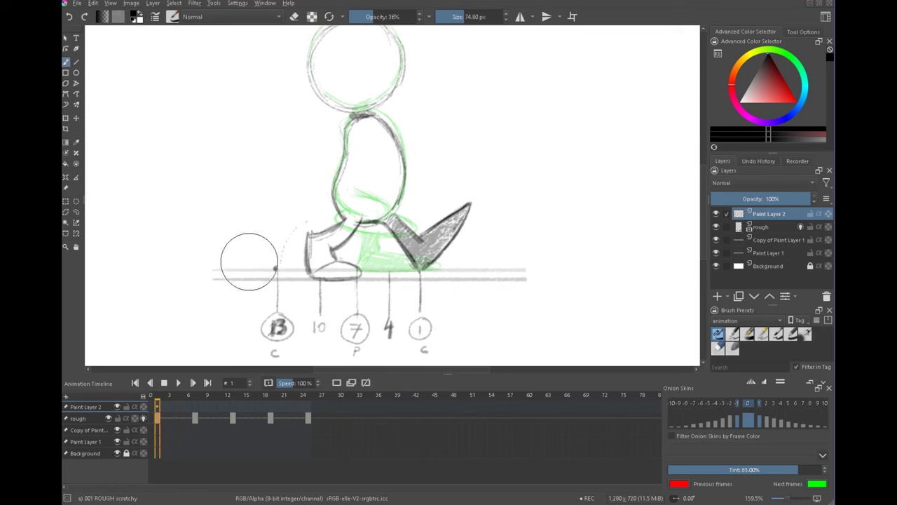
- Add a blank keyframe at frame 4 of the rough layer and sketch the flat foot with its heel at mark 4
left_click(768, 226)
key("Right")
key("Right")
key("Right")
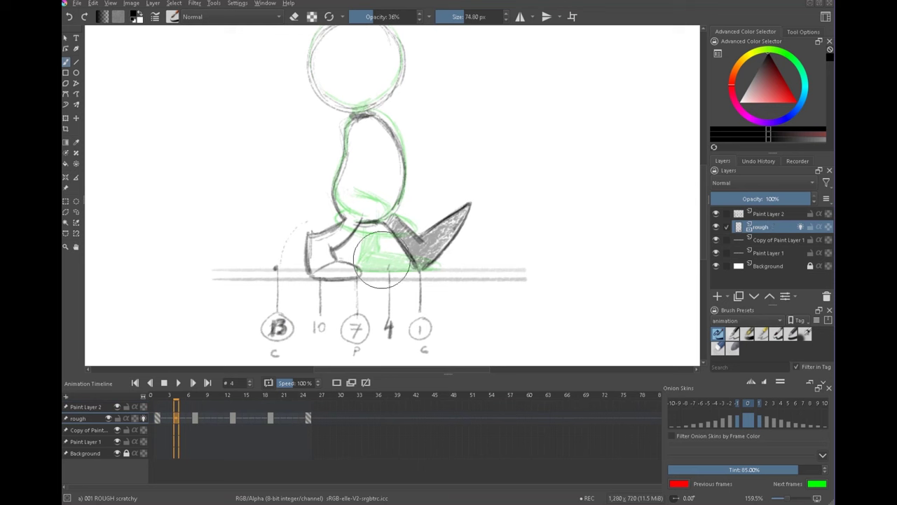
key("F7")
left_click_drag(394, 260, 390, 268)
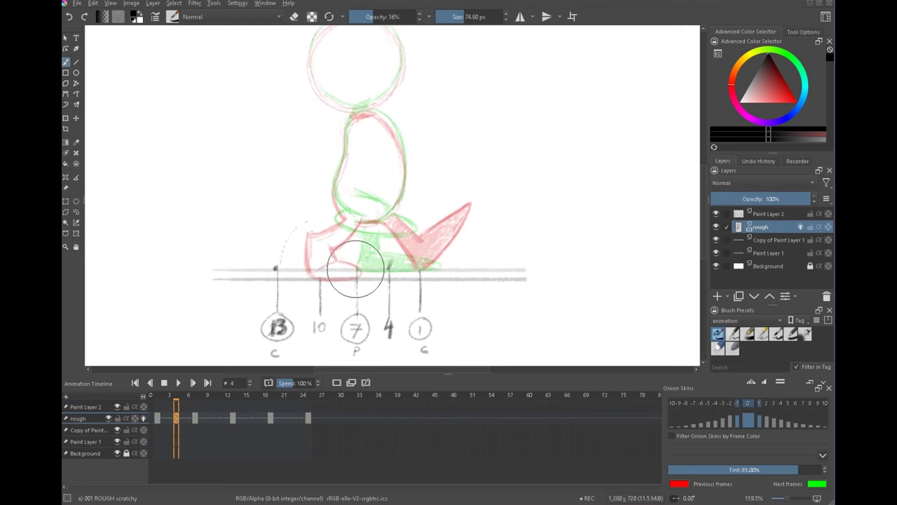
left_click_drag(391, 268, 471, 268)
mouse_move(402, 252)
left_mouse_down()
mouse_move(465, 260)
mouse_move(460, 268)
left_mouse_up()
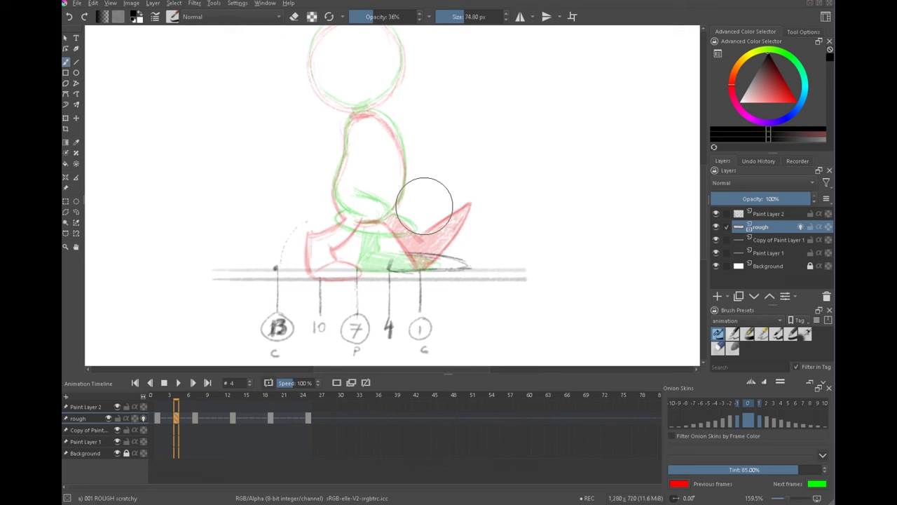
- Rough in the bent leg above the foot at frame 4, comparing it with the neighbouring frames
key("Left")
key("Right")
key("Right")
key("Left")
left_click(143, 418)
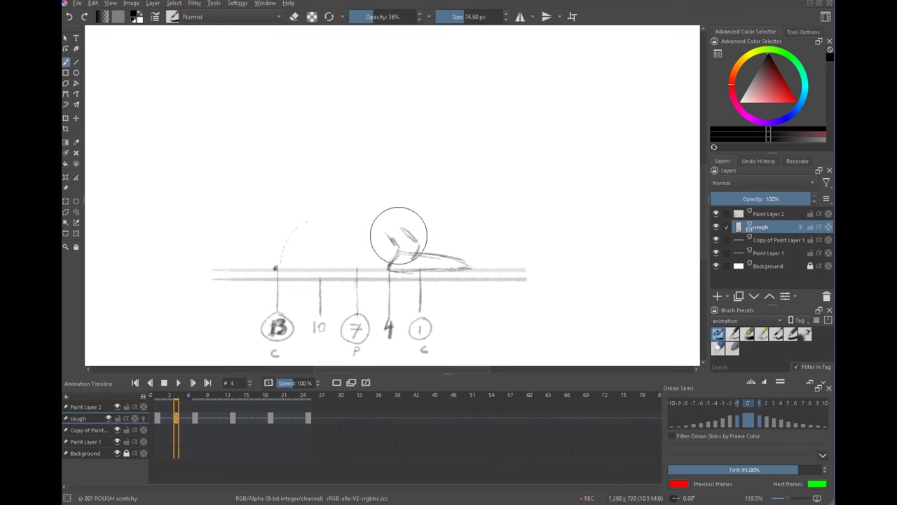
left_click(143, 418)
- Trace the torso and head at frame 4 from the onion-skinned contact pose
mouse_move(349, 125)
left_mouse_down()
mouse_move(360, 222)
mouse_move(391, 129)
left_mouse_up()
left_click_drag(441, 180, 439, 285)
left_click_drag(352, 216, 366, 216)
mouse_move(348, 215)
left_mouse_down()
mouse_move(317, 200)
mouse_move(387, 134)
mouse_move(389, 196)
left_mouse_up()
left_click_drag(476, 244, 447, 167)
- Select the head and torso at frame 4, move them slightly downward, and clear the selection
key("l")
mouse_move(363, 34)
left_mouse_down()
mouse_move(338, 268)
mouse_move(407, 60)
left_mouse_up()
key("t")
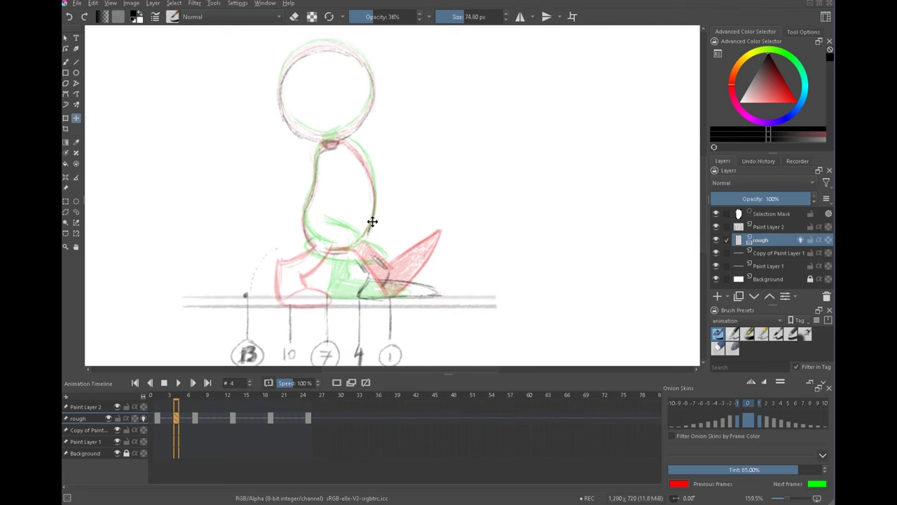
mouse_move(375, 224)
left_mouse_down()
mouse_move(372, 231)
mouse_move(411, 225)
mouse_move(369, 237)
mouse_move(366, 211)
mouse_move(369, 233)
mouse_move(381, 226)
left_mouse_up()
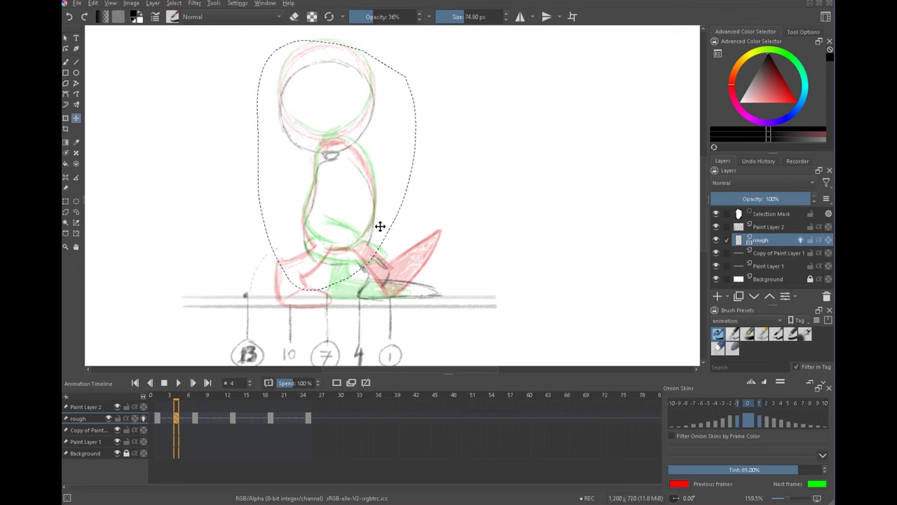
key("ctrl+shift+a")
- Darken the bent leg joining the torso and foot at frame 4 and check it against the neighbouring frames
key("b")
mouse_move(359, 266)
left_mouse_down()
mouse_move(369, 275)
mouse_move(387, 269)
mouse_move(371, 275)
mouse_move(378, 296)
mouse_move(415, 296)
mouse_move(421, 285)
left_mouse_up()
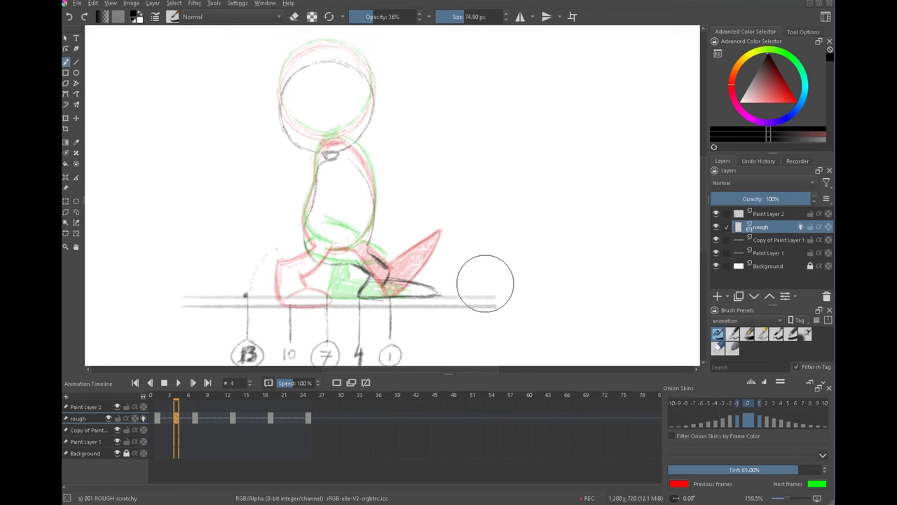
key("Right")
key("Left")
key("Left")
key("Right")
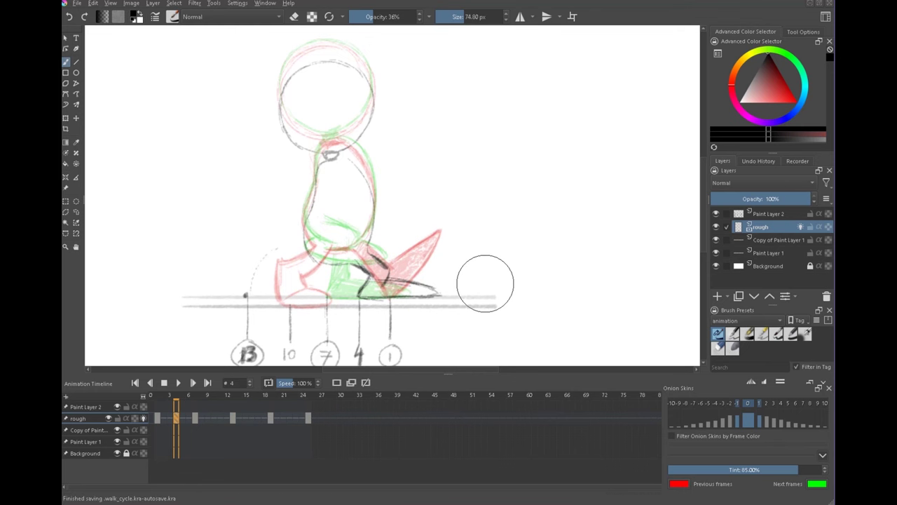
- Turn off onion skins, flip through frames 1, 4 and 7, and retouch the leg and foot at frame 4
left_click(143, 417)
key("Left")
key("Right")
key("Left")
key("Right")
key("Right")
key("Left")
key("Left")
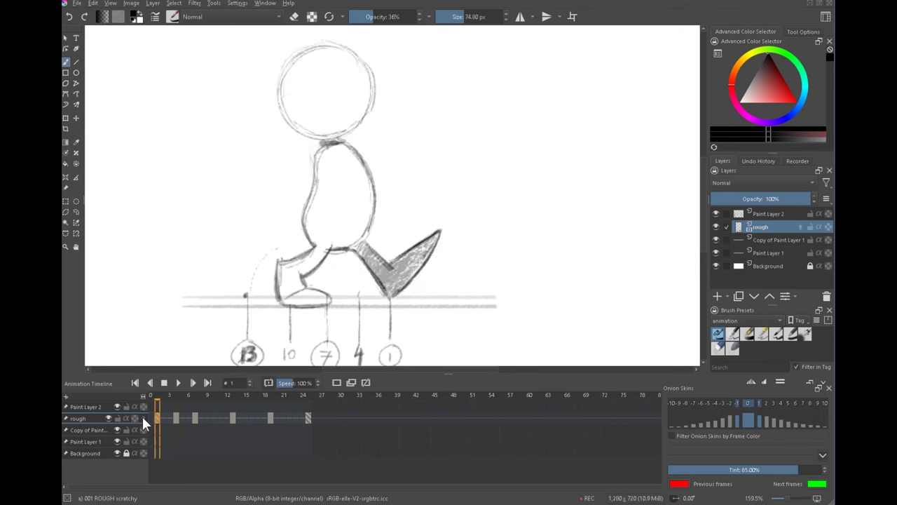
key("Right")
mouse_move(362, 255)
left_mouse_down()
mouse_move(377, 276)
mouse_move(379, 268)
mouse_move(364, 292)
mouse_move(398, 295)
mouse_move(378, 287)
mouse_move(391, 281)
mouse_move(432, 293)
left_mouse_up()
- Write a circled frame number 1 in the upper-right corner of the drawing at frame 1
key("Left")
key("Right")
key("Right")
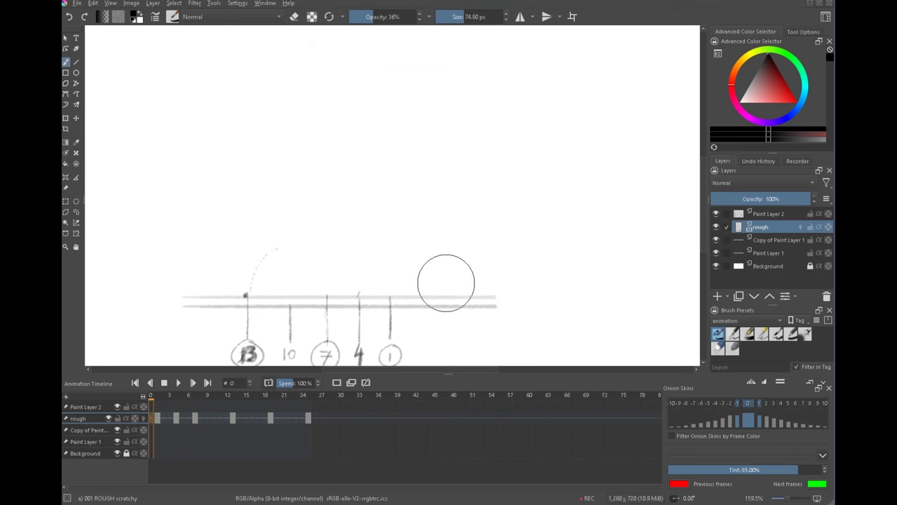
scroll(514, 215, "down", 4)
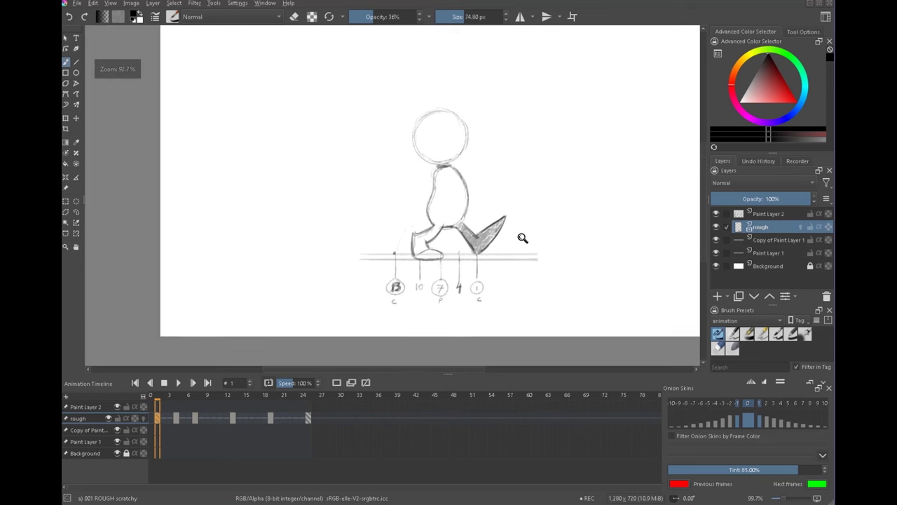
scroll(514, 216, "up", 1)
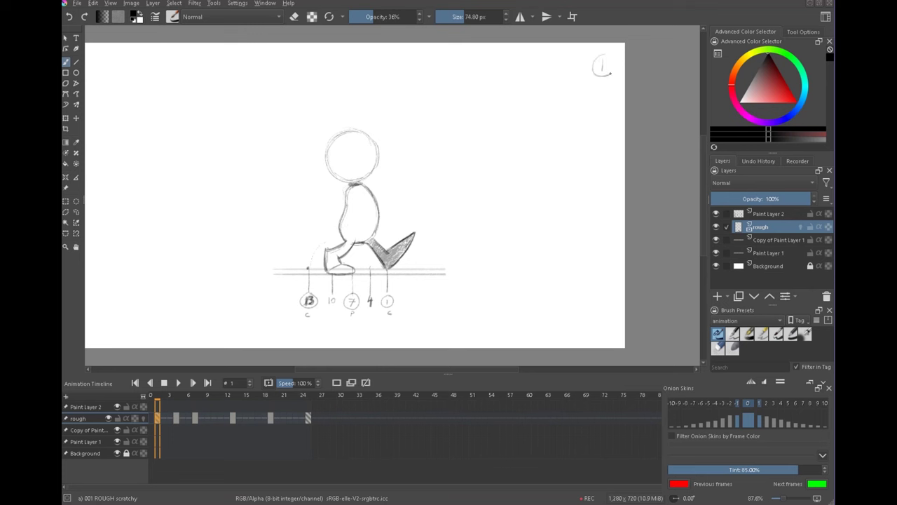
left_click_drag(587, 52, 600, 58)
- Number the drawings at frames 4, 7, 13 and 19 in the same corner and mark the contact poses with a C
left_click(177, 417)
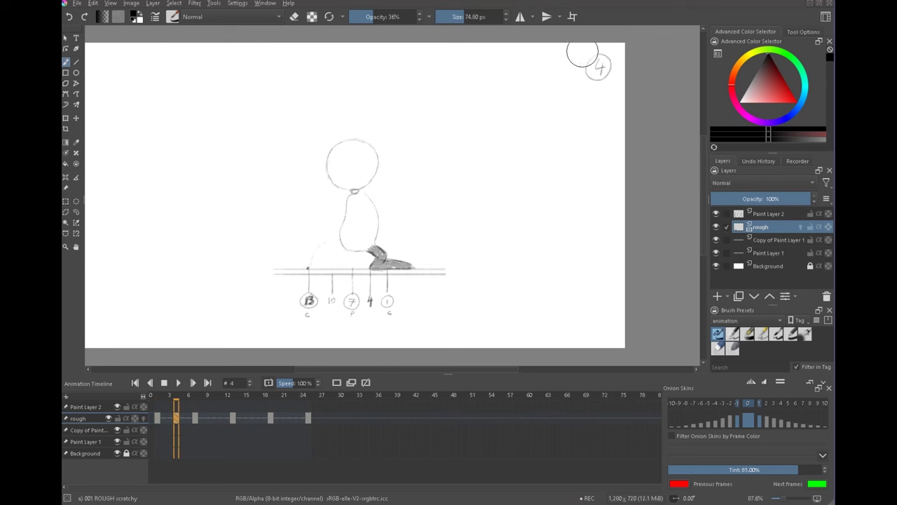
key("alt+Right")
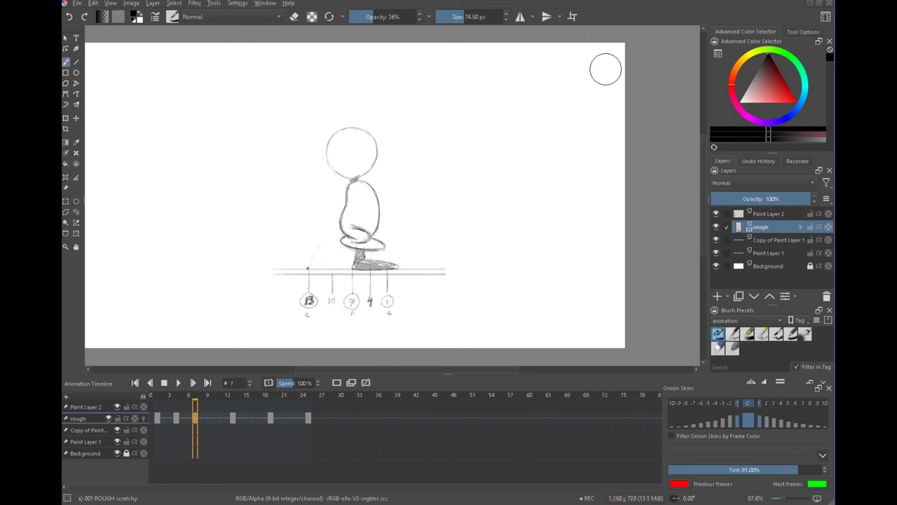
mouse_move(606, 55)
left_mouse_down()
mouse_move(582, 53)
mouse_move(597, 51)
left_mouse_up()
key("alt+Right")
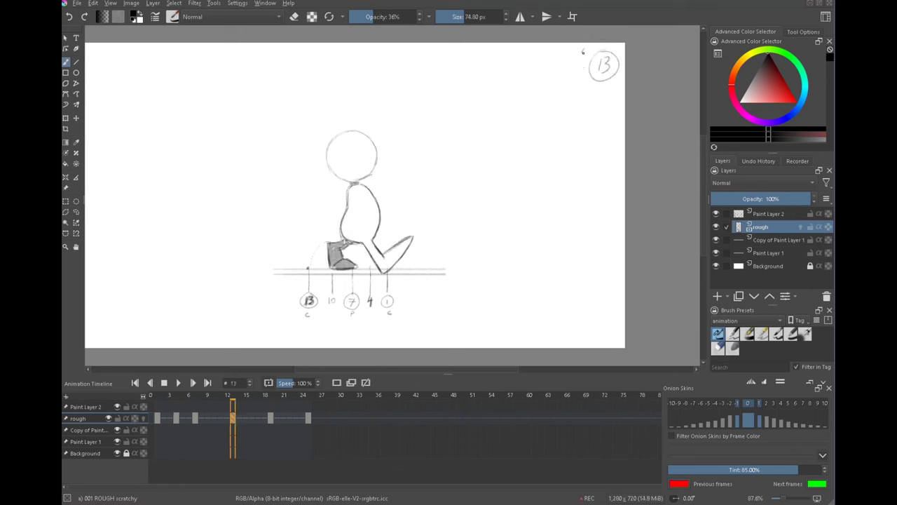
key("alt+Right")
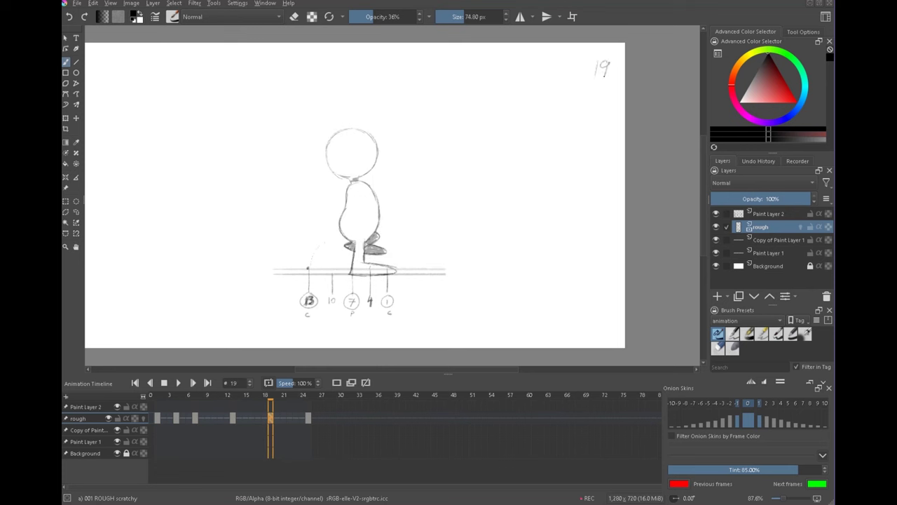
left_click_drag(601, 55, 582, 51)
key("alt+Right")
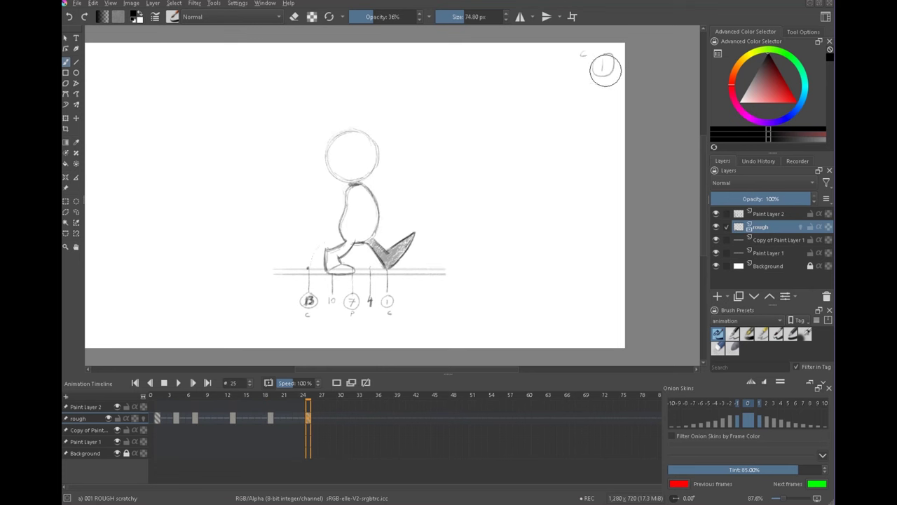
- Flip through the numbered keyframes and compare the poses at frames 1 and 4
left_click(179, 416)
key("alt+Right")
key("alt+Right")
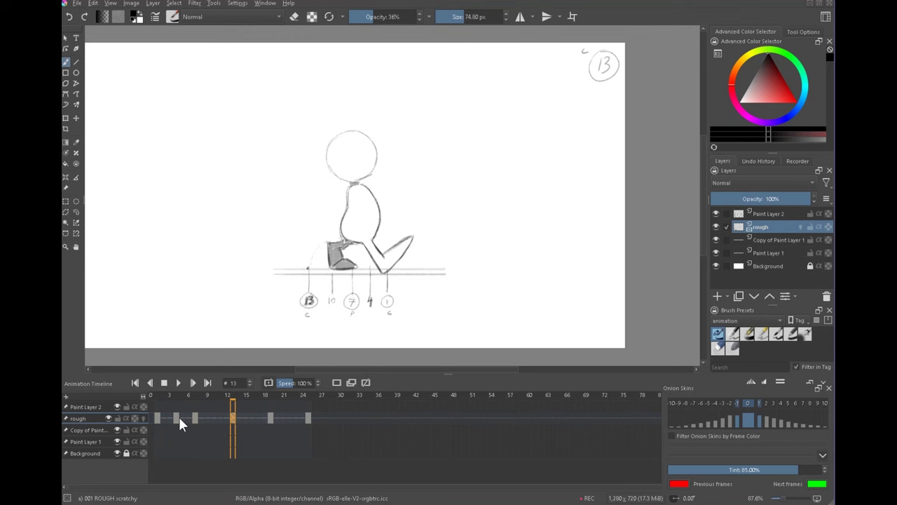
key("alt+Left")
key("alt+Left")
key("alt+Left")
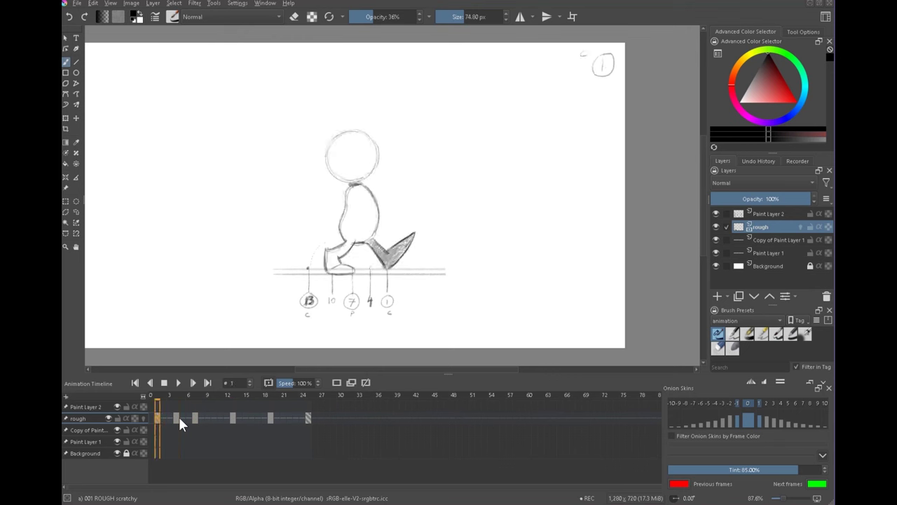
key("alt+Right")
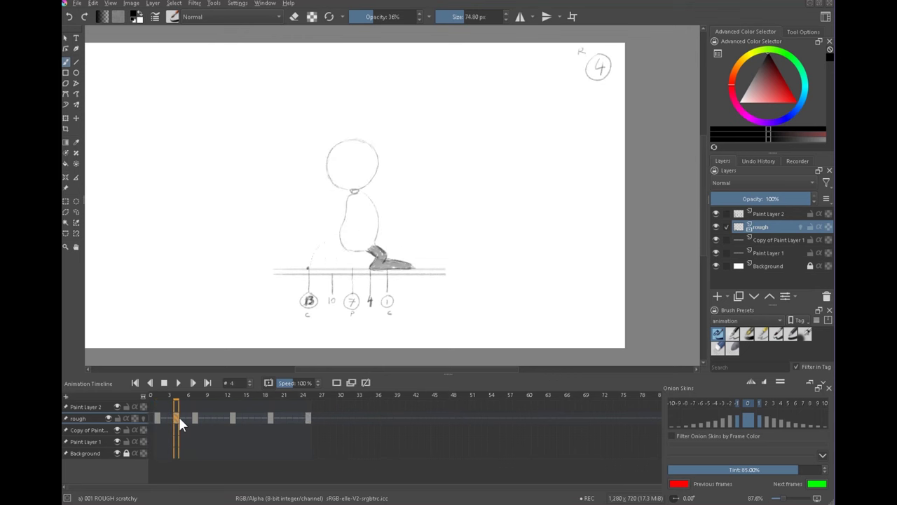
key("alt+Left")
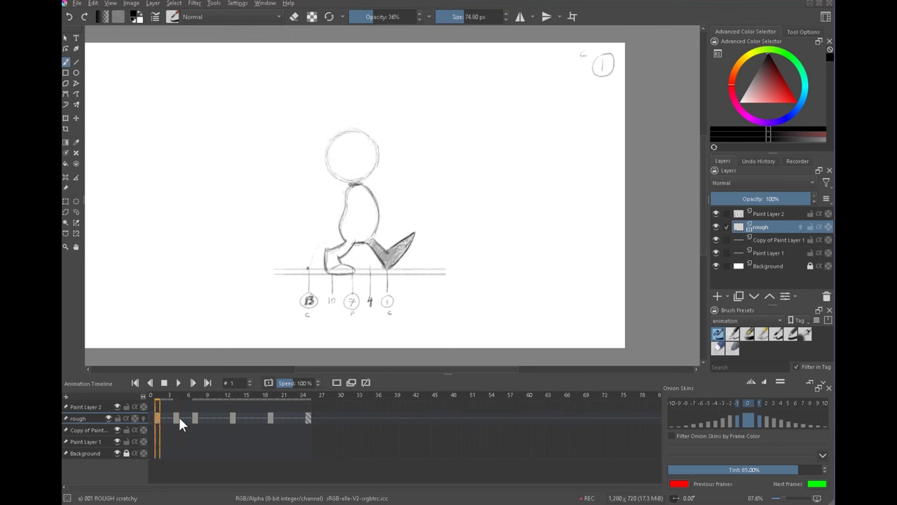
key("alt+Right")
- On Paint Layer 2, mark the unshaded foot's toe at frames 1 and 7 with an X and join the marks with an arc
left_click_drag(360, 267, 410, 188)
left_click_drag(317, 178, 336, 133)
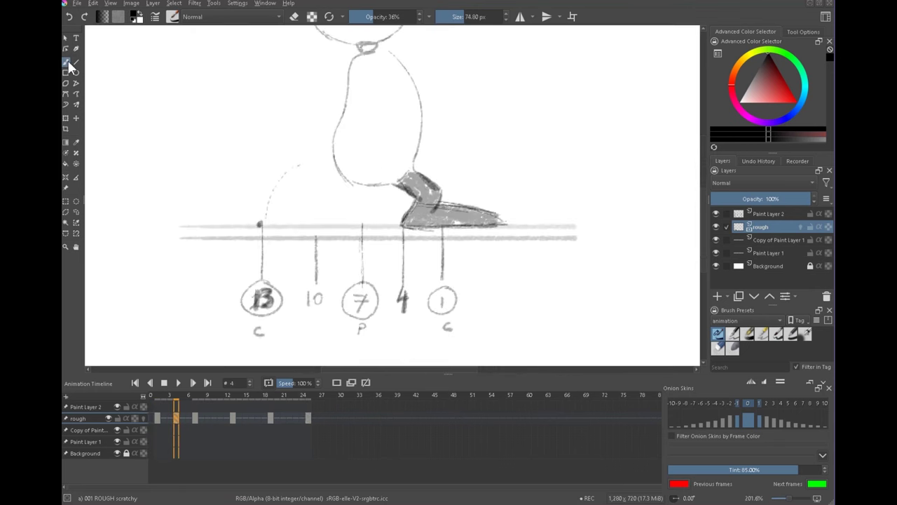
key("space")
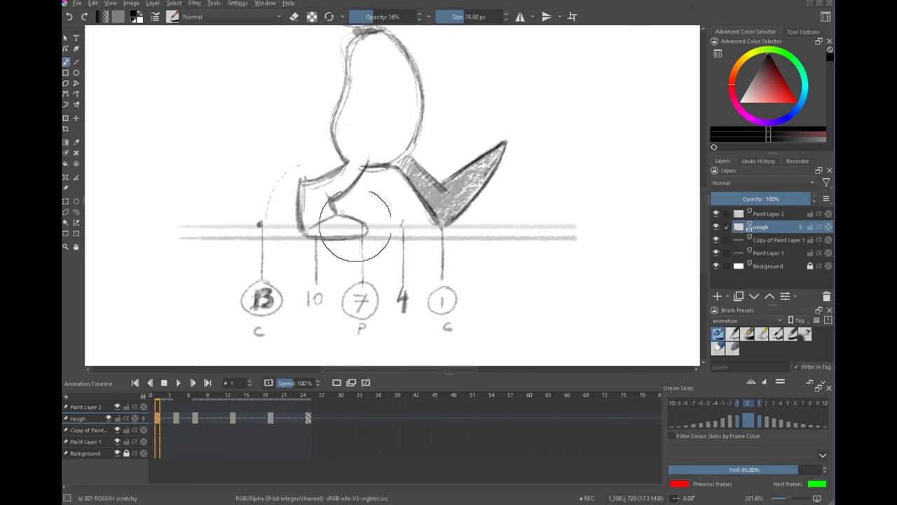
left_click(764, 214)
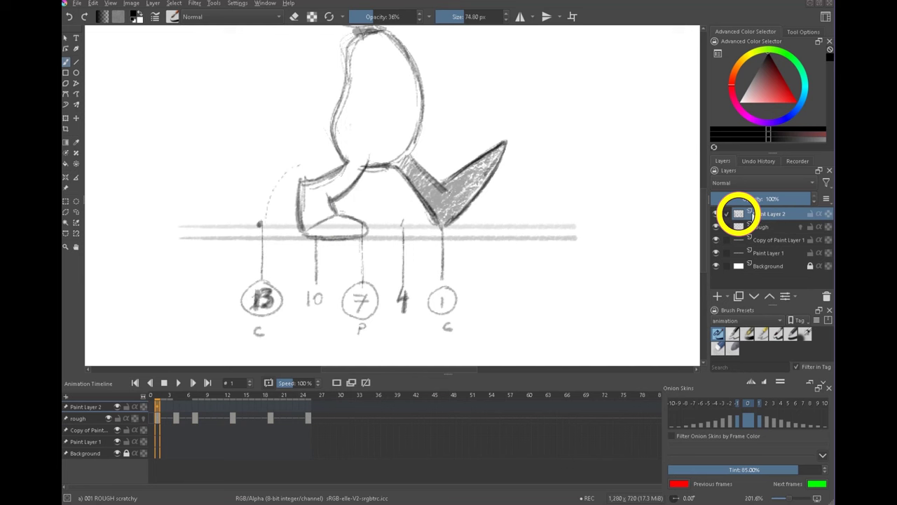
mouse_move(363, 224)
left_mouse_down()
mouse_move(374, 240)
mouse_move(363, 240)
left_mouse_up()
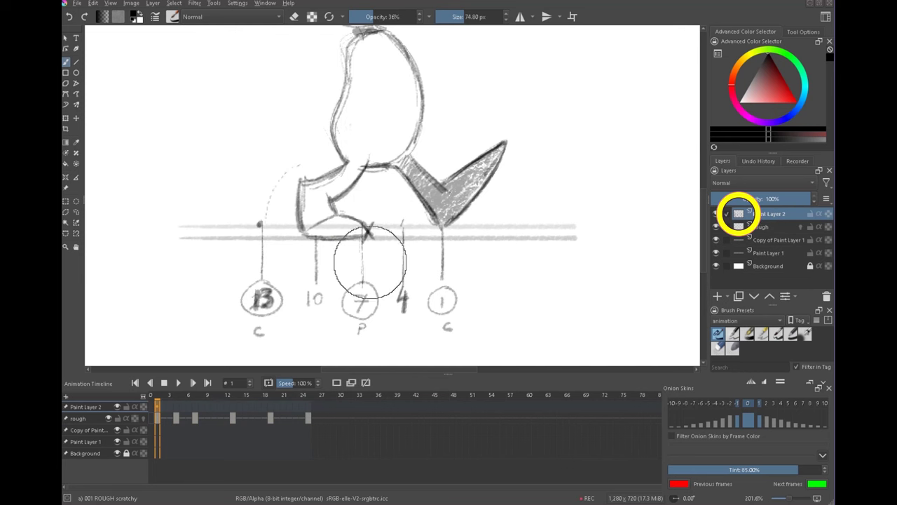
left_click(176, 403)
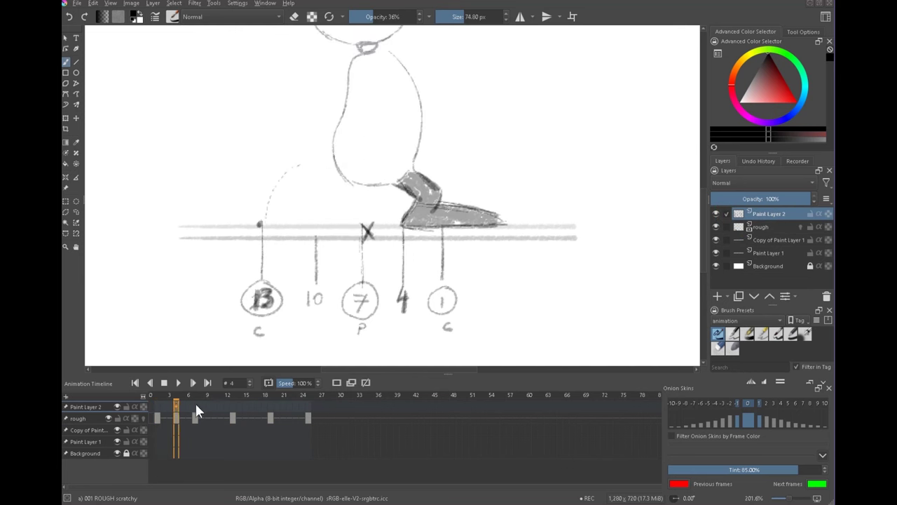
left_click(196, 403)
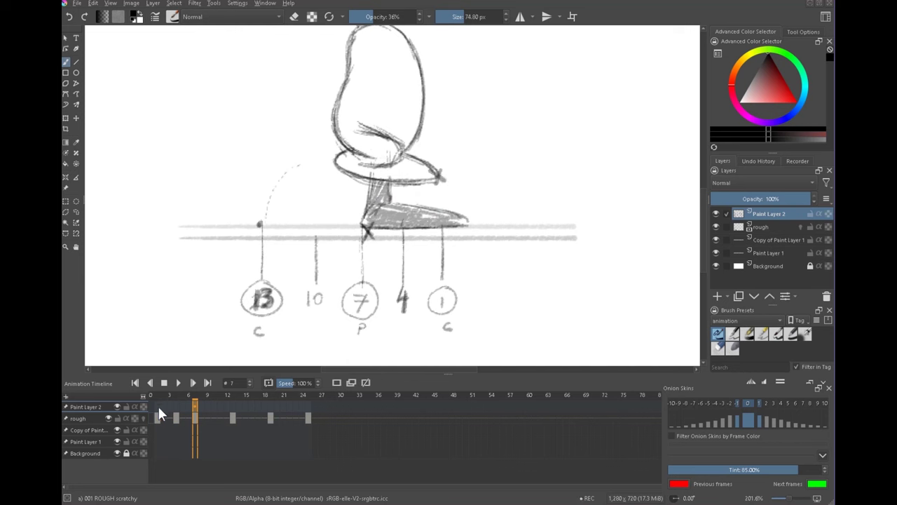
left_click(158, 406)
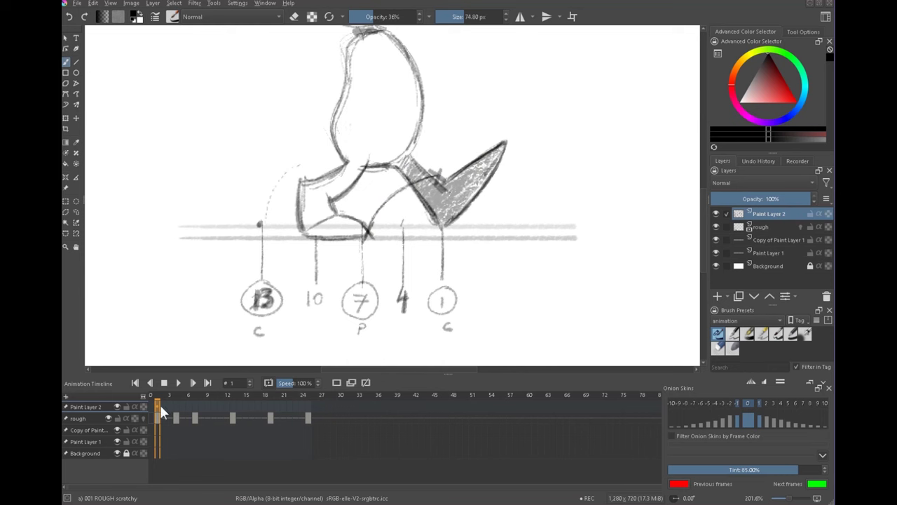
- Give Paint Layer 2 a Color Overlay layer style with Normal blend mode and the pinkish-red swatch
right_click(763, 213)
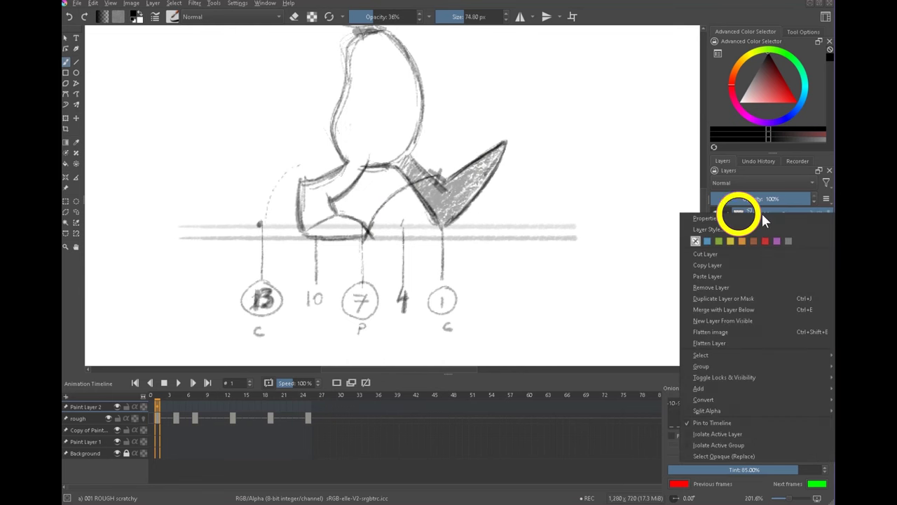
left_click(713, 228)
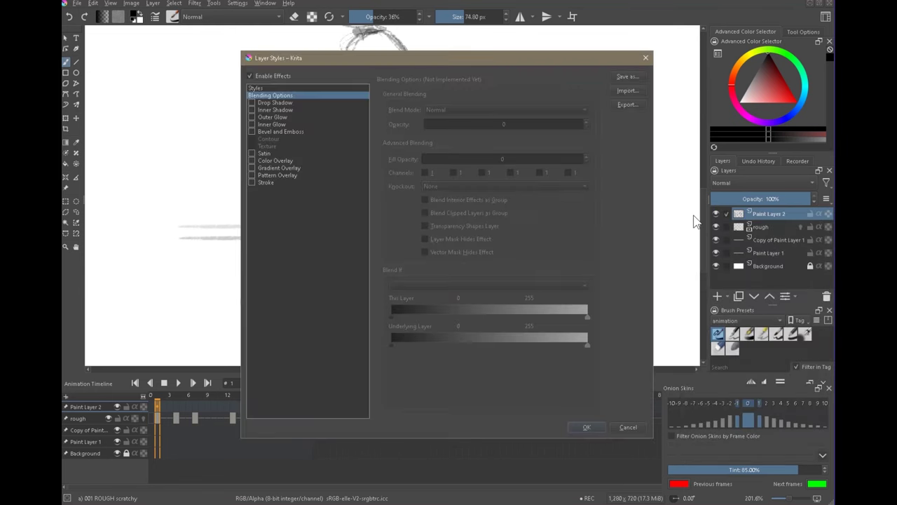
left_click(271, 161)
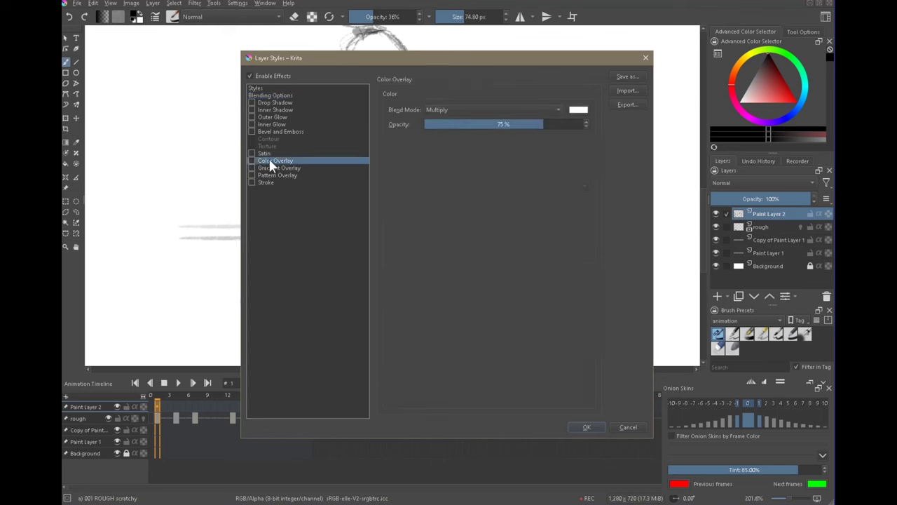
left_click(487, 110)
left_click(453, 311)
left_click(586, 112)
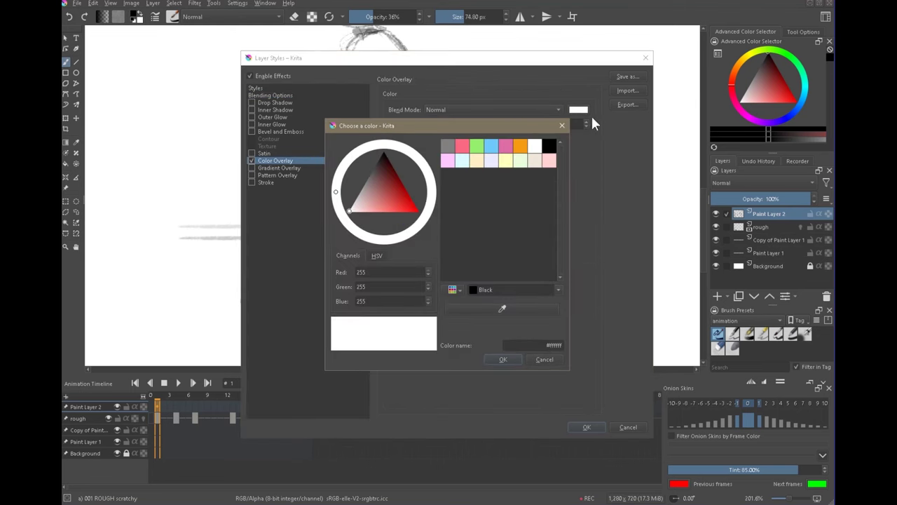
left_click(462, 149)
left_click(503, 359)
left_click(584, 427)
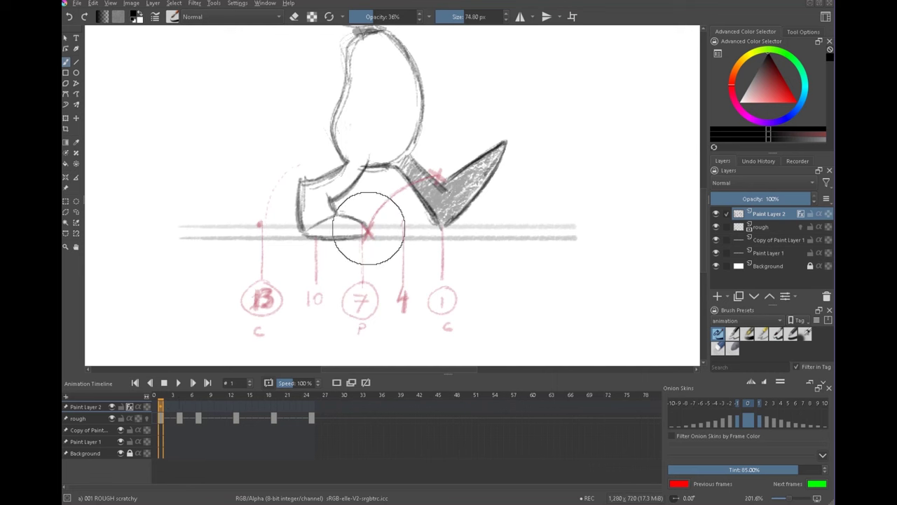
- On the rough layer, mark the toe position on the arc at frame 4, close to the frame 1 toe mark, and compare with frame 1
left_click(181, 405)
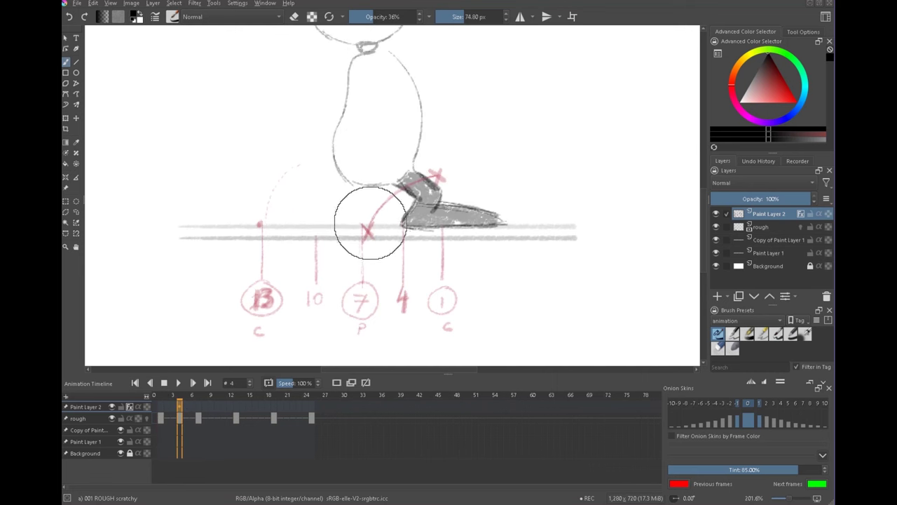
left_click(161, 415)
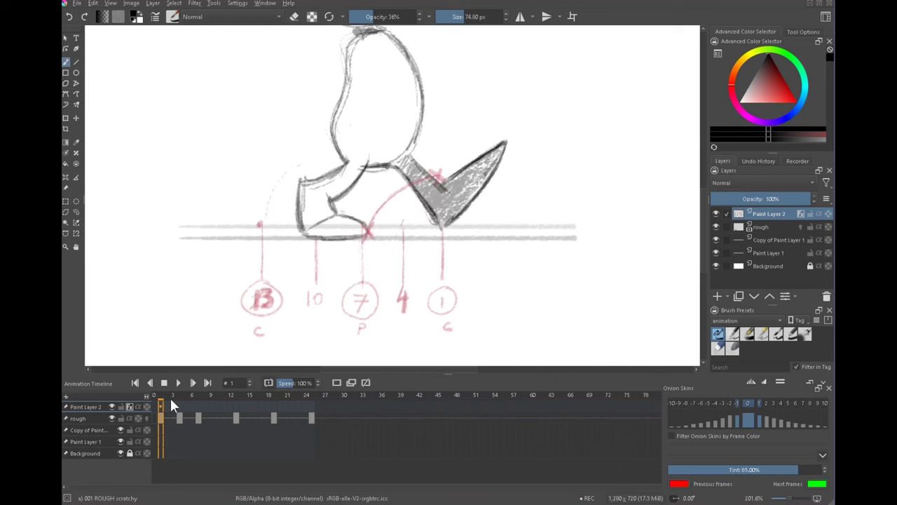
left_click(769, 226)
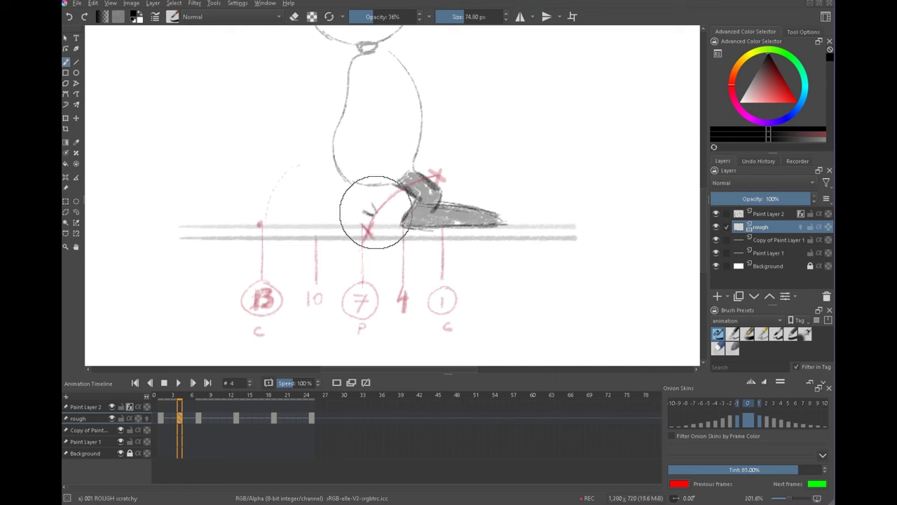
key("comma")
key("period")
key("comma")
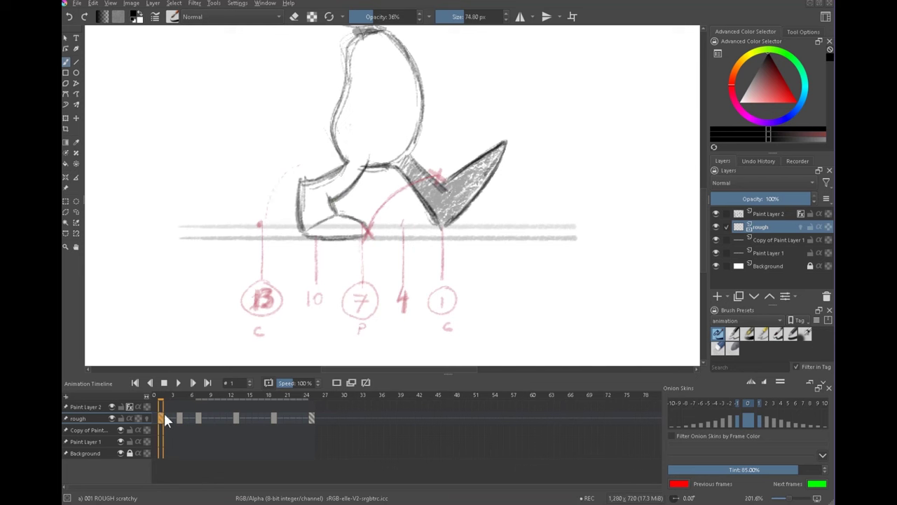
- On Paint Layer 2, mark the unshaded foot's heel at frames 1 and 7 with an X and join the marks with an arc
left_click(768, 215)
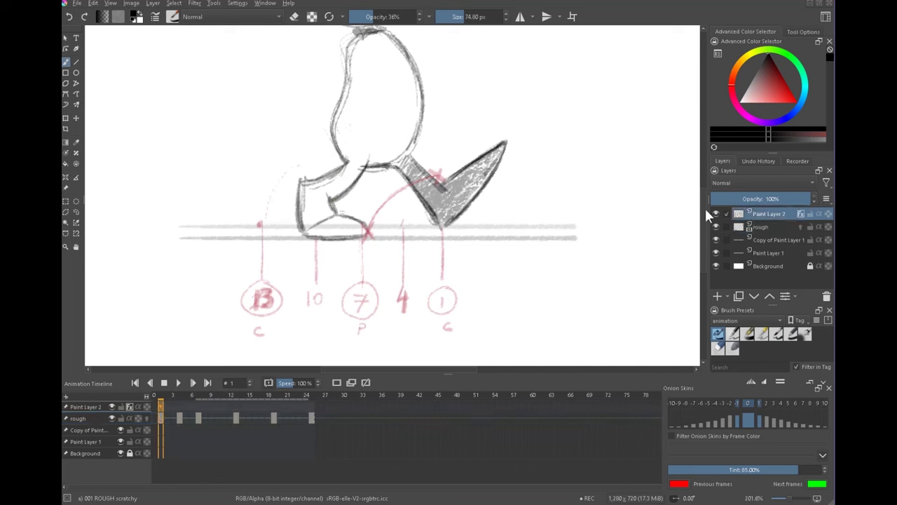
left_click(181, 406)
left_click(198, 406)
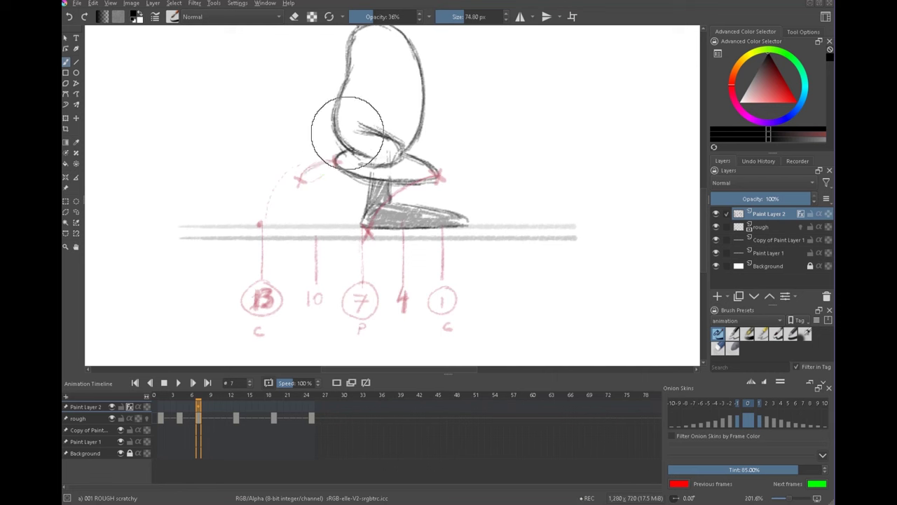
- On the rough layer at frame 4, draw the sole line of the raised foot from the heel arc to the toe mark
left_click(771, 227)
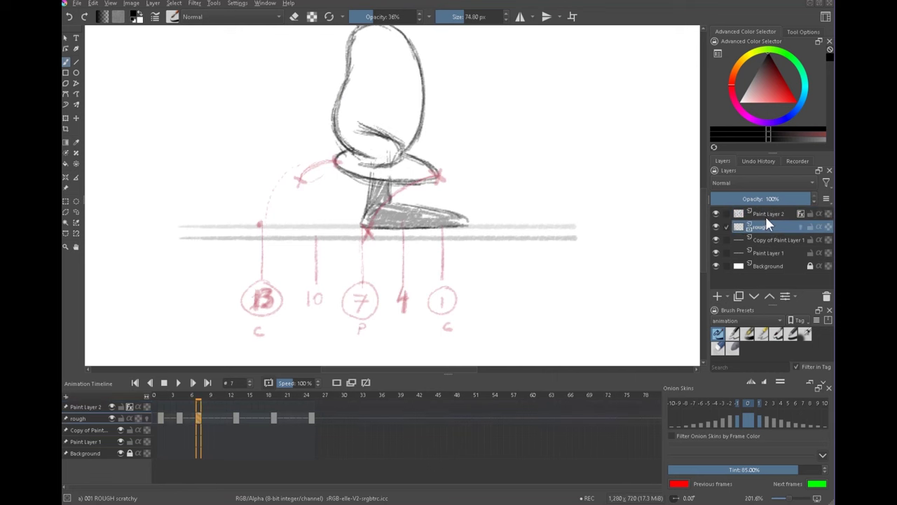
left_click(179, 395)
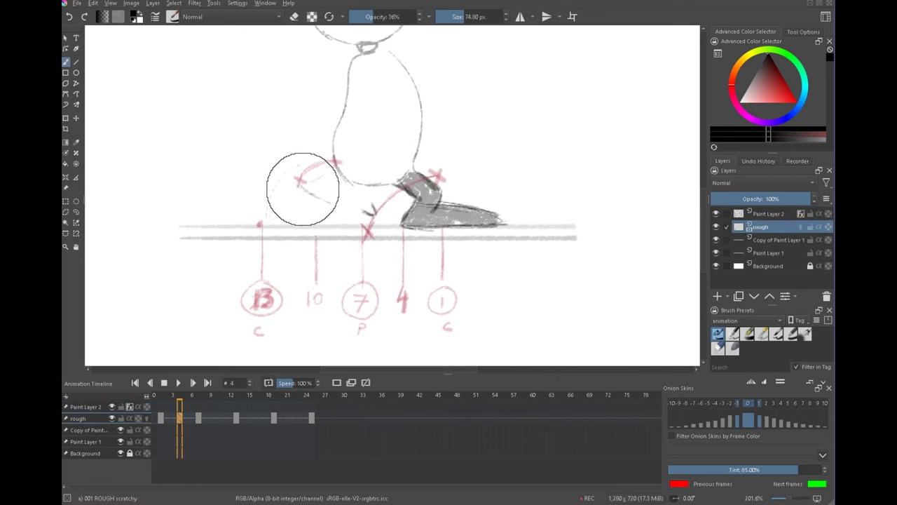
key("Left")
key("Right")
key("Left")
key("Right")
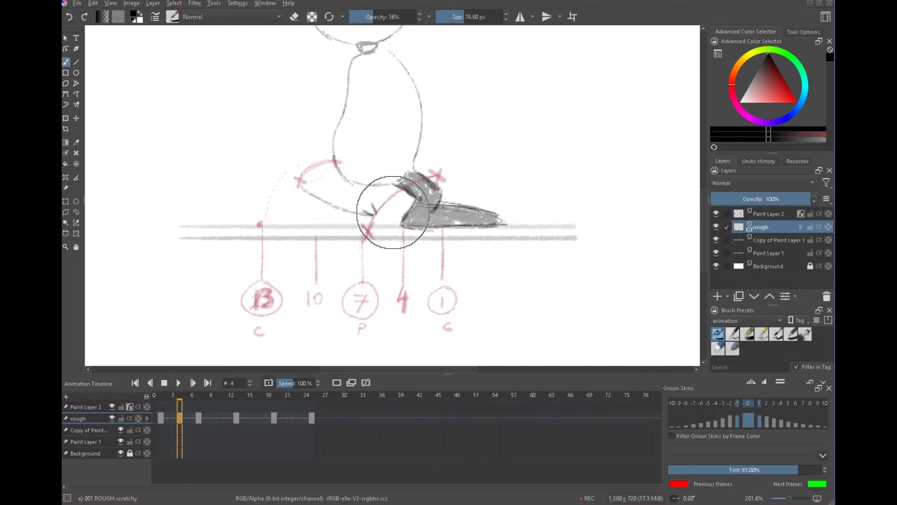
- Flip back and forth between frame 4 and its neighbours to check the new foot line's movement
key("Right")
key("Left")
key("Left")
key("Left")
key("Left")
key("Left")
key("Left")
key("Right")
key("Right")
key("Right")
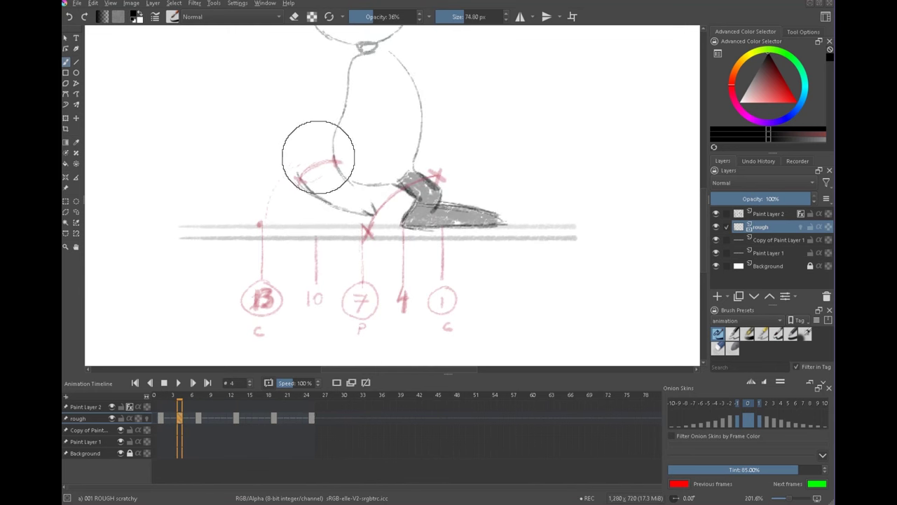
- Draw the heel and upper contour of the raised foot at frame 4 and darken its sole, comparing with the neighbouring frames
key("Left")
key("Right")
key("Left")
key("Right")
left_click_drag(341, 146, 372, 221)
left_click_drag(372, 223, 311, 165)
key("Left")
key("Right")
key("Left")
key("Right")
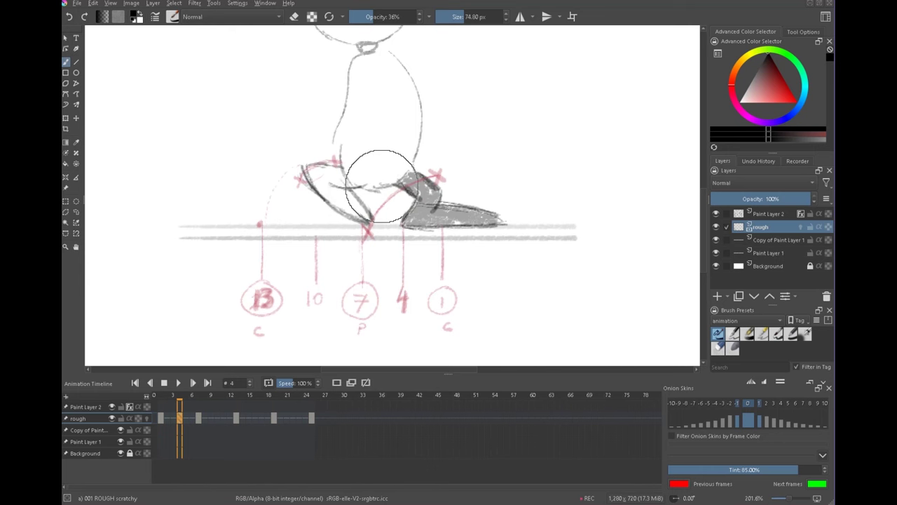
- Draw the lower back contour joining the torso to the raised leg at frame 4, comparing with the neighbouring frames
key("Left")
key("Right")
key("Right")
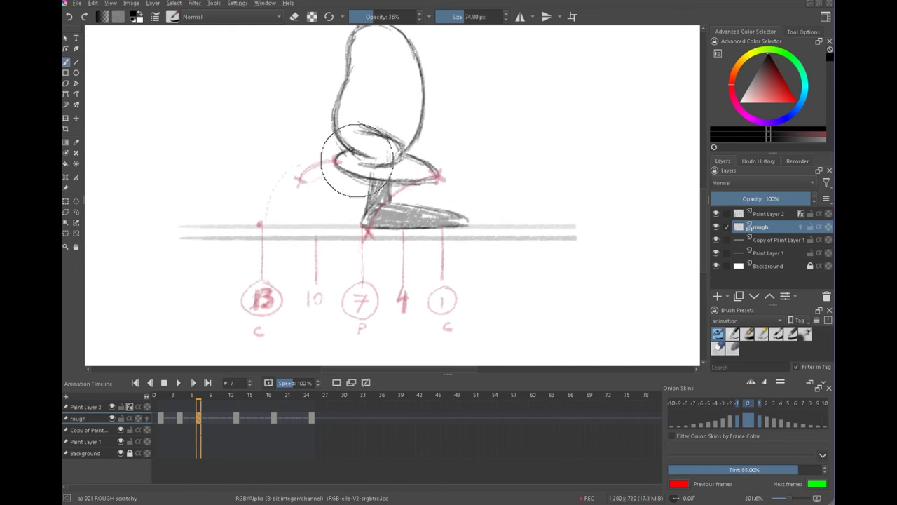
key("Left")
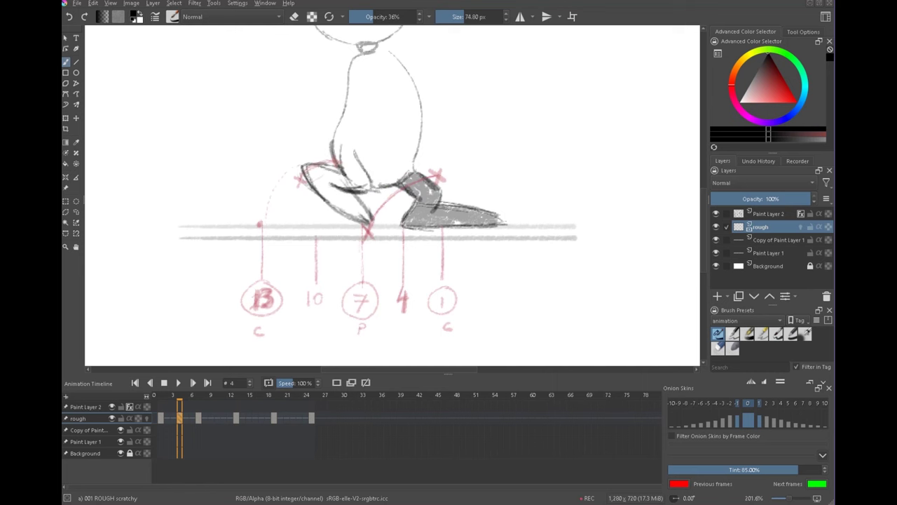
left_click_drag(343, 120, 335, 164)
key("Left")
key("Right")
key("Left")
key("Right")
key("Right")
key("Left")
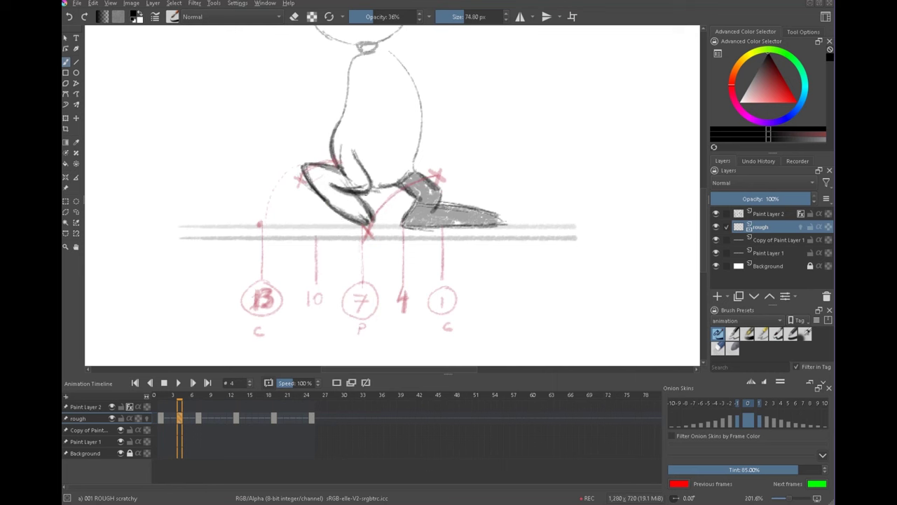
- Darken the torso outline at frame 4 along its back and front after comparing with the previous frame
key("Left")
key("Right")
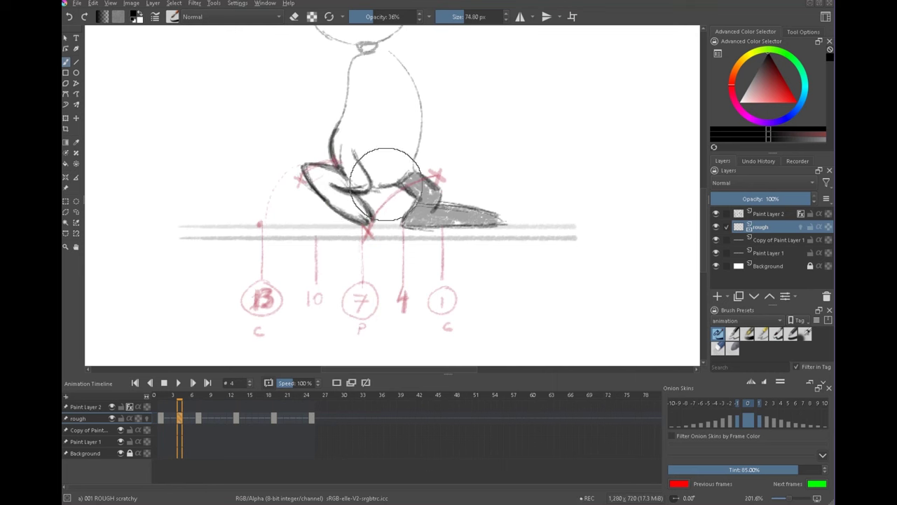
key("Left")
key("Right")
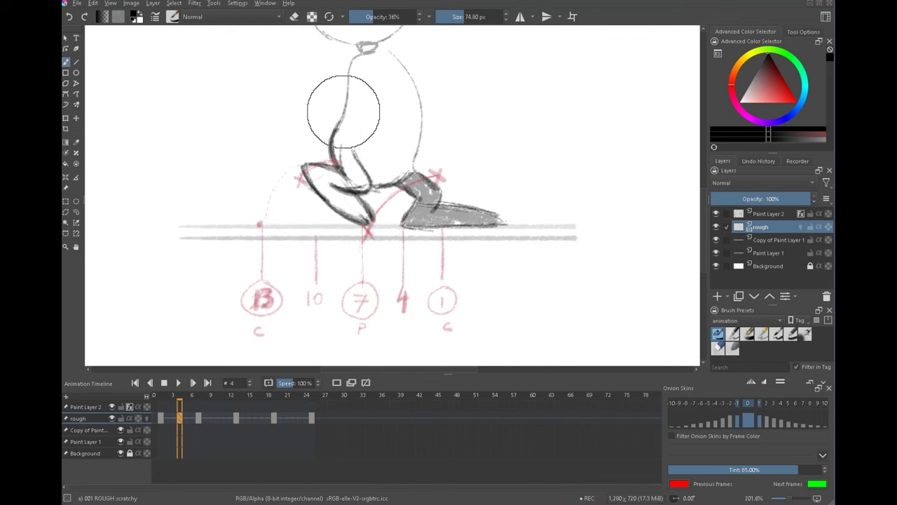
mouse_move(347, 106)
left_mouse_down()
mouse_move(355, 59)
mouse_move(402, 64)
mouse_move(421, 101)
left_mouse_up()
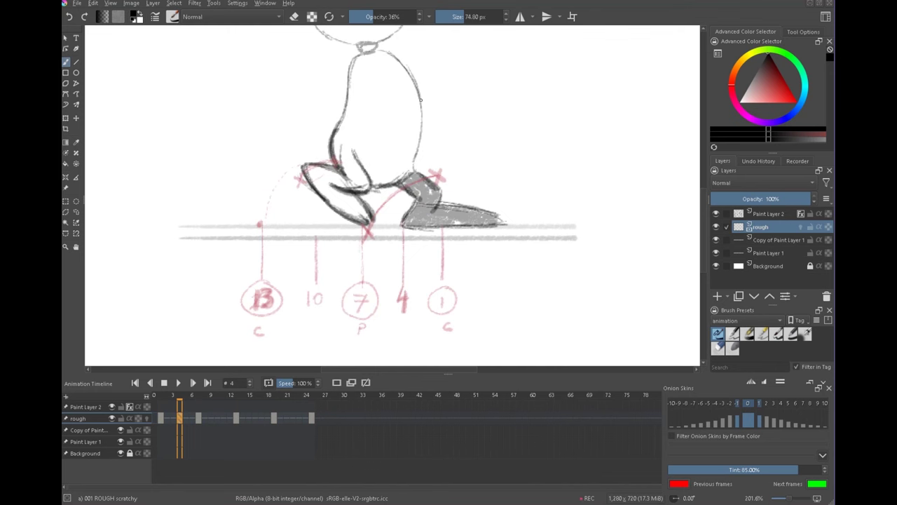
left_click_drag(421, 99, 421, 165)
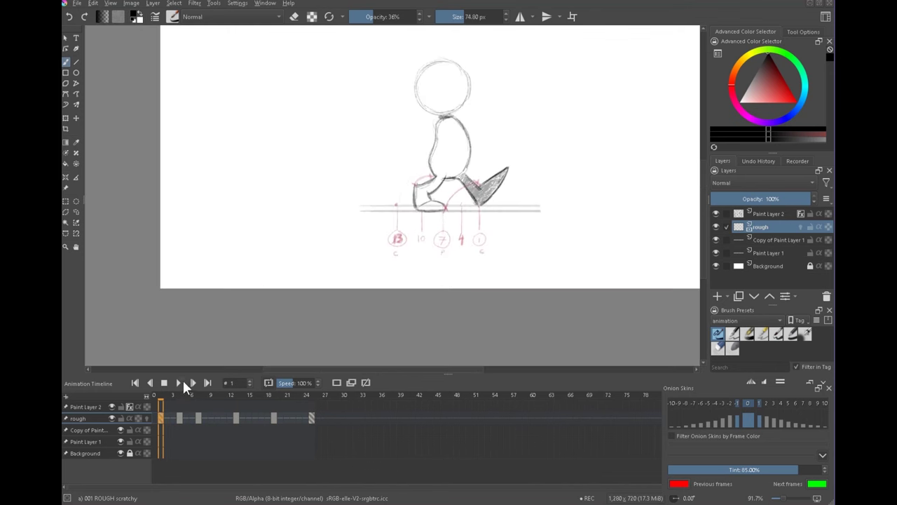
- Play the walk animation and step through frames 1, 4, 7 and 13 to check the movement
left_click(179, 383)
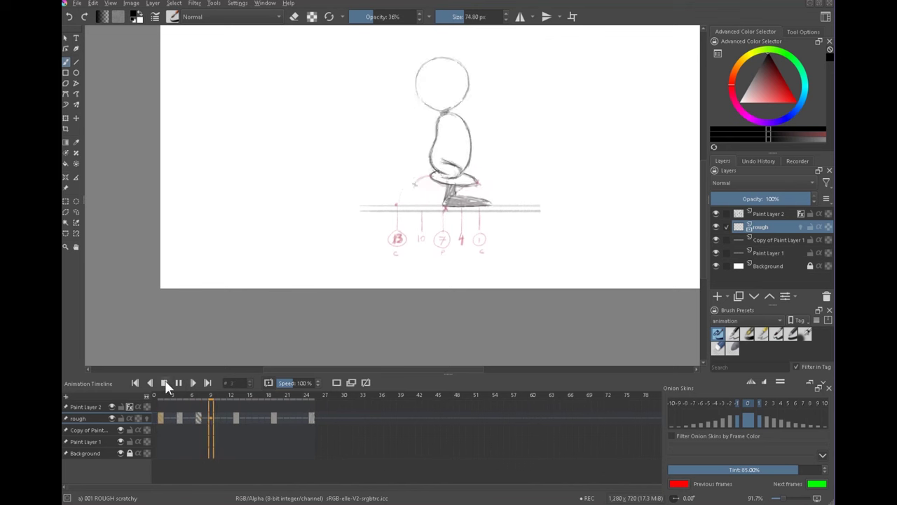
left_click(160, 418)
left_click(180, 418)
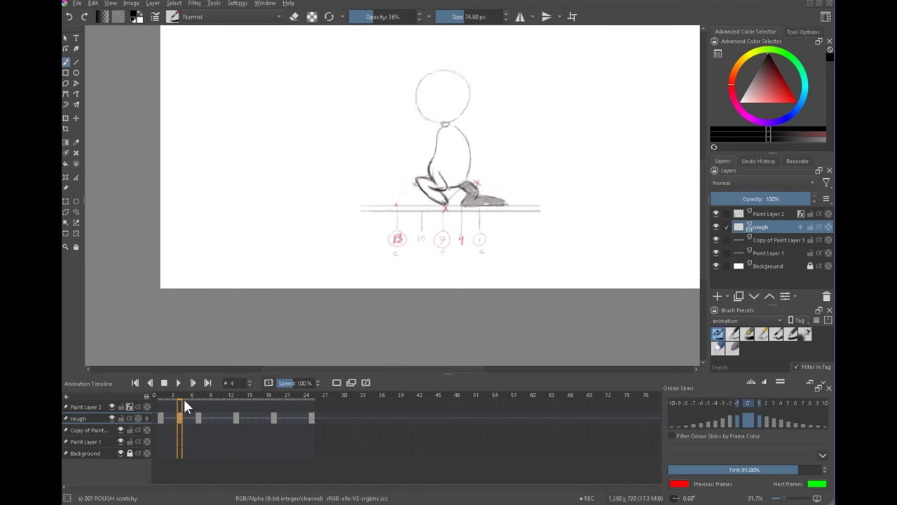
left_click(164, 397)
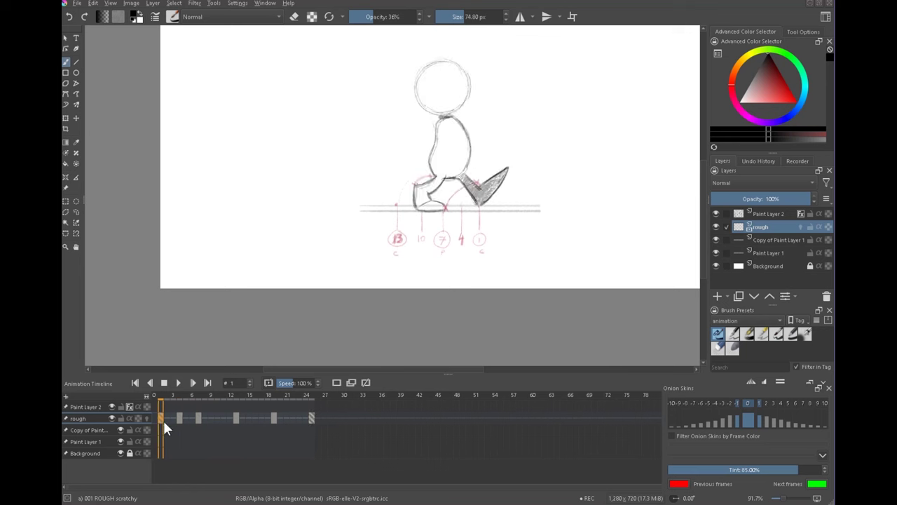
left_click_drag(163, 420, 185, 417)
left_click(178, 382)
left_click(180, 417)
left_click(199, 418)
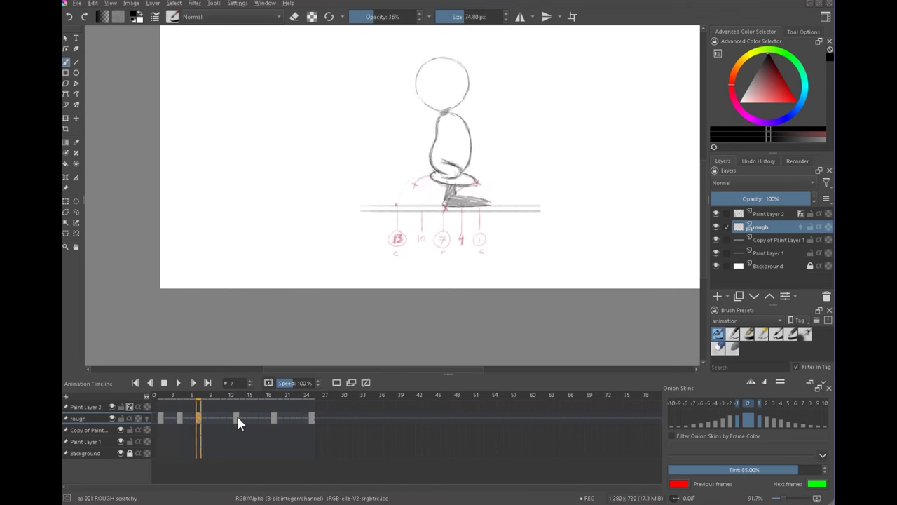
left_click(235, 419)
- Start a blank drawing at frame 10 of the rough layer, marking the planted foot's heel above the number 10
left_click(217, 418)
left_click(254, 416)
left_click(216, 417)
scroll(460, 200, "up", 3)
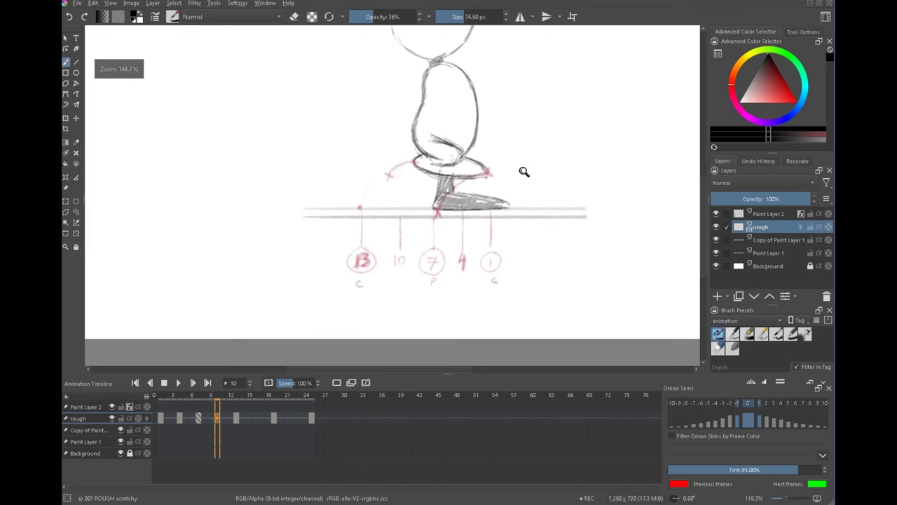
left_click_drag(508, 250, 452, 280)
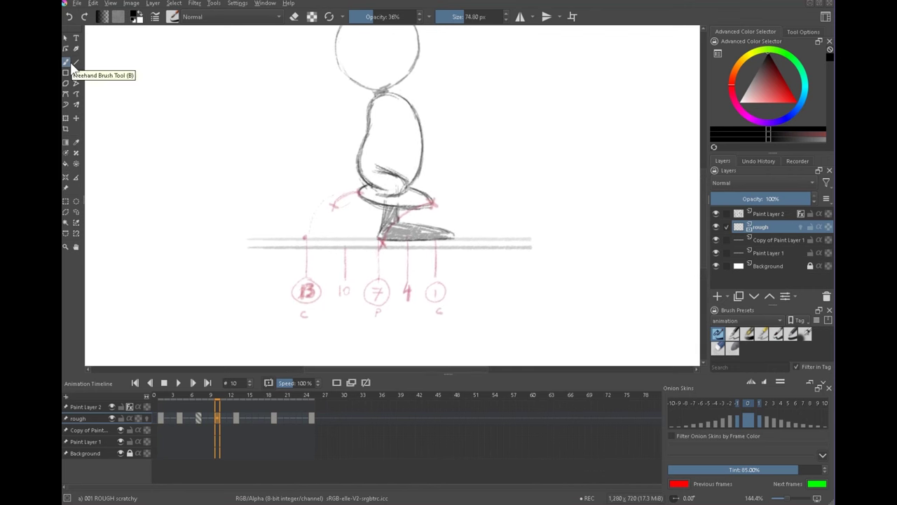
left_click(345, 238)
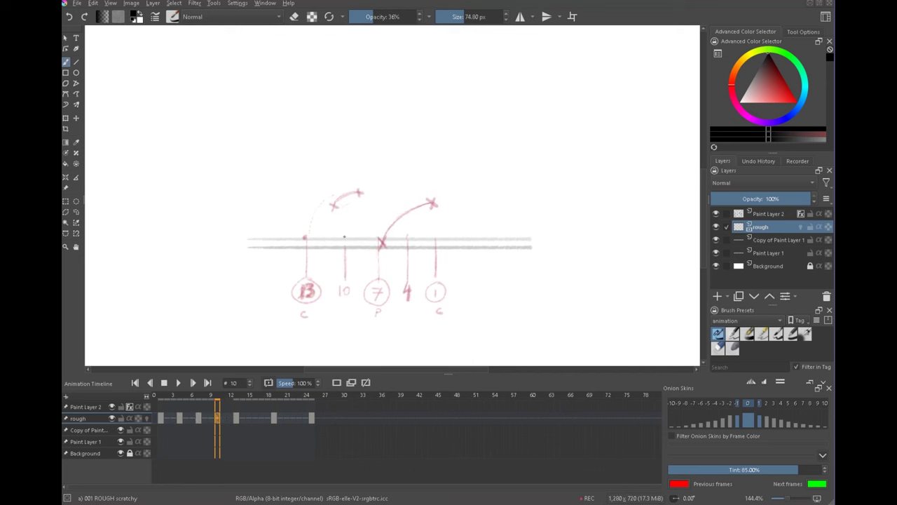
- Sketch the planted foot flat on the ground line at frame 10, comparing it with the neighbouring frames
key("alt+Right")
key("alt+Left")
key("alt+Left")
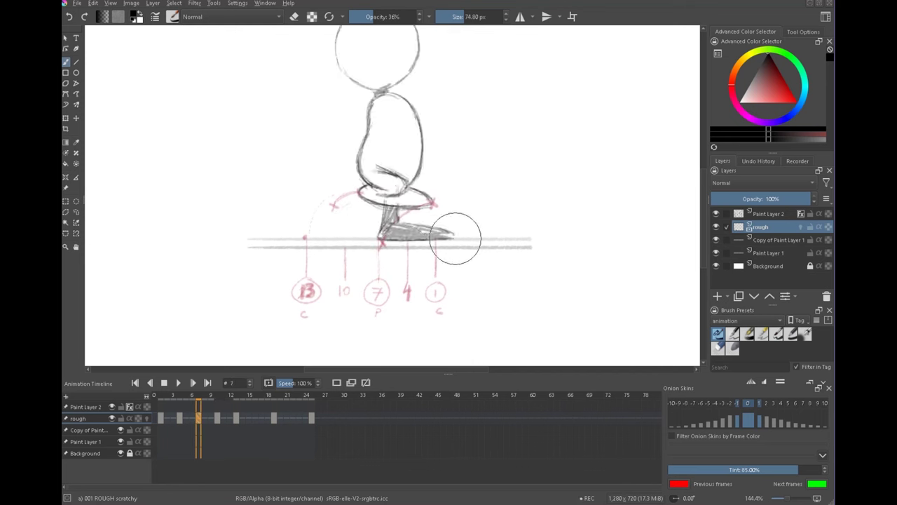
key("alt+Right")
left_click_drag(356, 240, 419, 235)
key("alt+Left")
key("alt+Right")
mouse_move(348, 222)
left_mouse_down()
mouse_move(344, 238)
mouse_move(419, 232)
left_mouse_up()
- Show onion skins for the rough layer and trace the head, neck and torso at frame 10 from the previous frame
mouse_move(480, 219)
left_mouse_down()
mouse_move(466, 266)
mouse_move(372, 309)
left_mouse_up()
left_click_drag(453, 250, 341, 329)
left_click_drag(577, 60, 576, 74)
mouse_move(556, 40)
left_mouse_down()
mouse_move(556, 51)
mouse_move(563, 45)
left_mouse_up()
left_click_drag(564, 40, 564, 51)
left_click_drag(373, 232, 678, 46)
left_click_drag(475, 262, 394, 281)
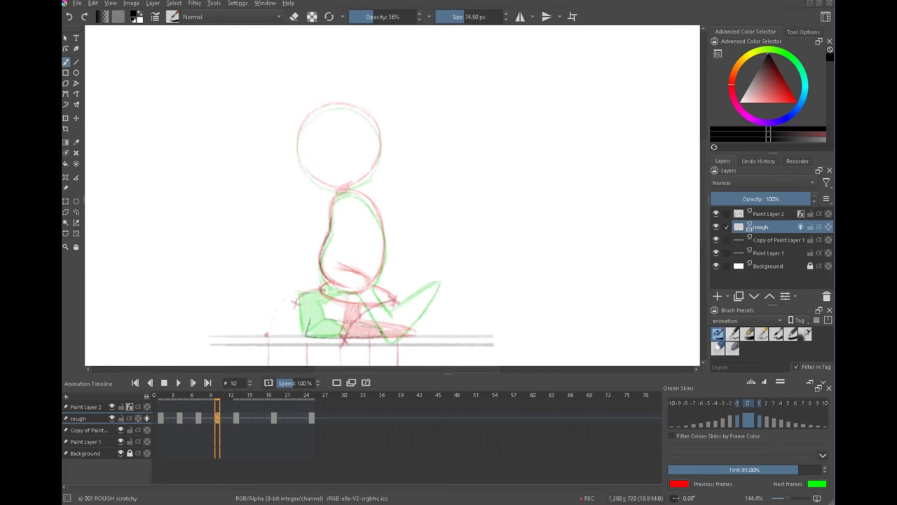
mouse_move(330, 222)
left_mouse_down()
mouse_move(337, 196)
mouse_move(370, 204)
mouse_move(386, 247)
left_mouse_up()
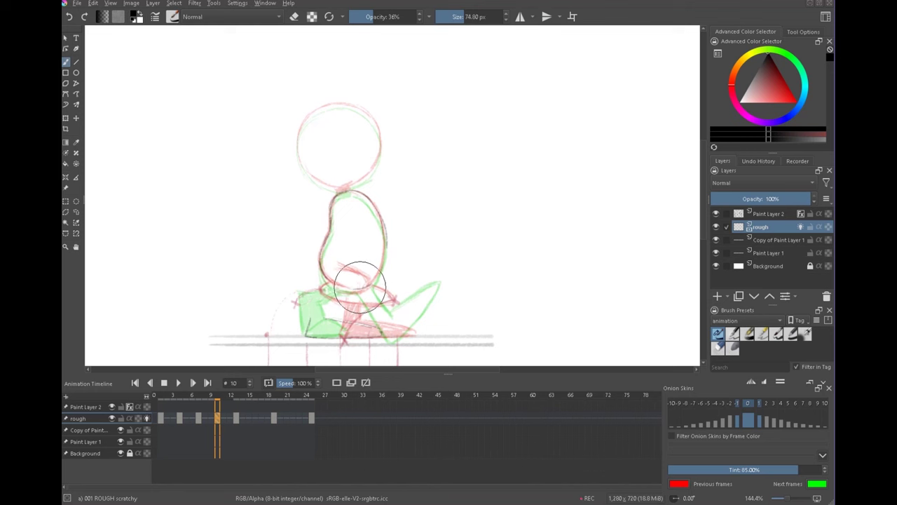
mouse_move(342, 195)
left_mouse_down()
mouse_move(302, 163)
mouse_move(354, 105)
mouse_move(379, 156)
mouse_move(368, 116)
left_mouse_up()
- Select the head and torso at frame 10, move them slightly upward, compare with the neighbouring frames, and hide the onion skins
key("l")
mouse_move(315, 247)
left_mouse_down()
mouse_move(382, 237)
mouse_move(379, 199)
left_mouse_up()
key("t")
key("ctrl+shift+a")
left_click_drag(452, 205, 466, 261)
key("Left")
key("Left")
key("Left")
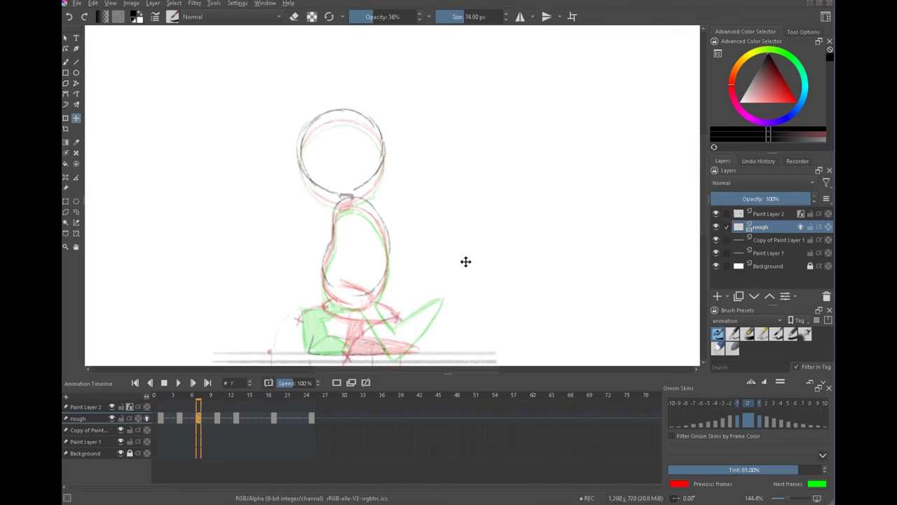
key("Right")
key("Right")
key("Right")
left_click(65, 62)
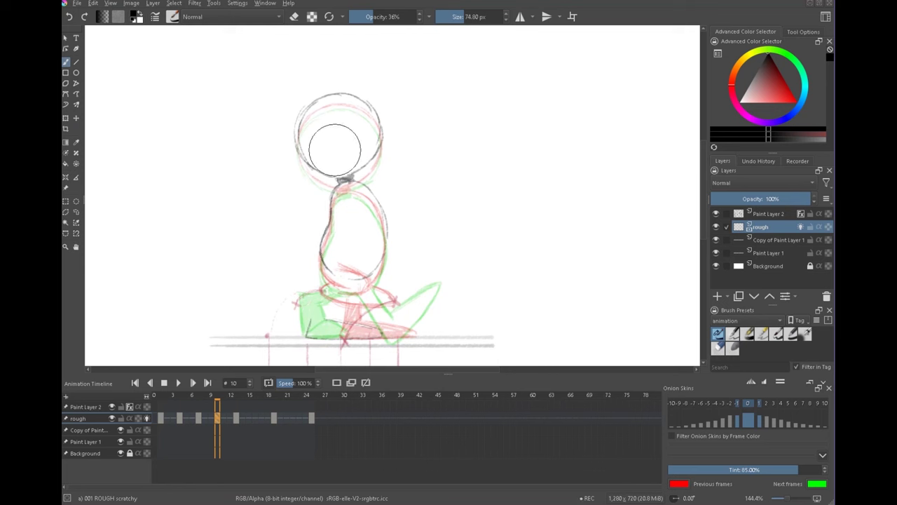
key("space")
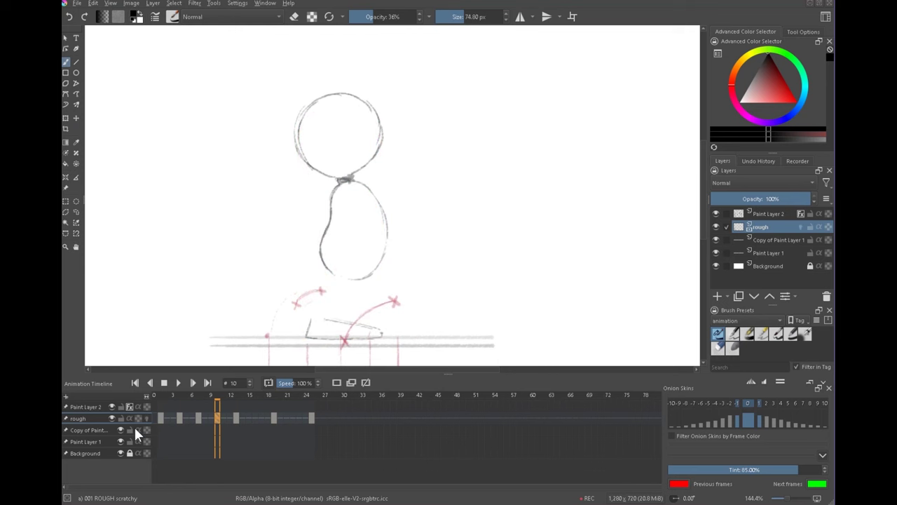
- Redraw the planted foot's sole at frame 10 with the heel lifted, erase the old heel line, and compare with frames 7 and 13
key("space")
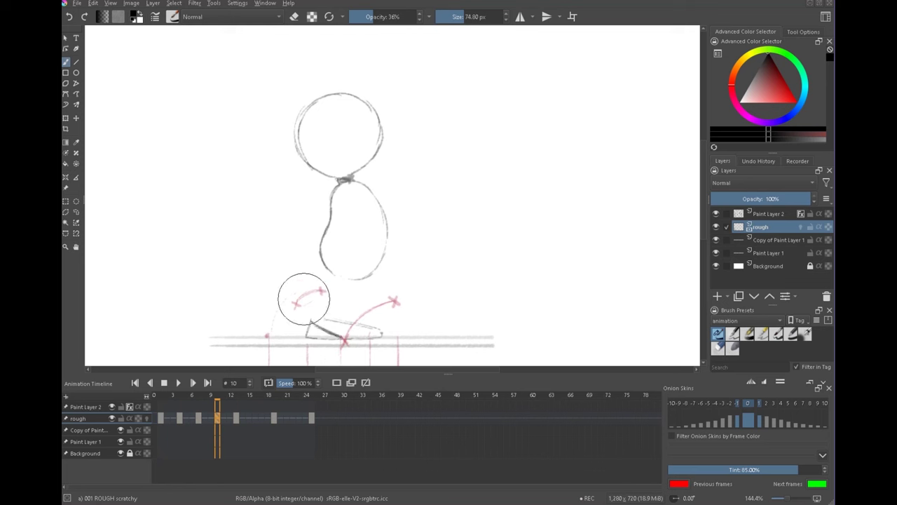
key("e")
key("e")
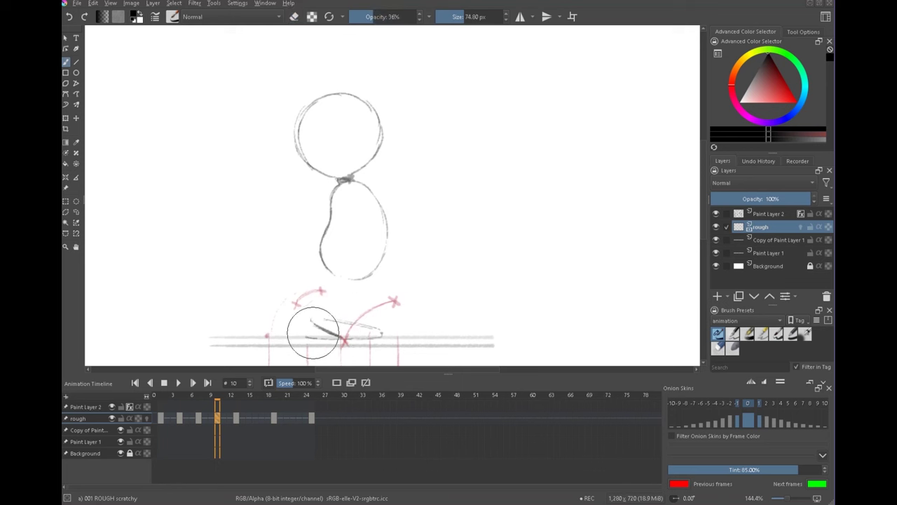
key("comma")
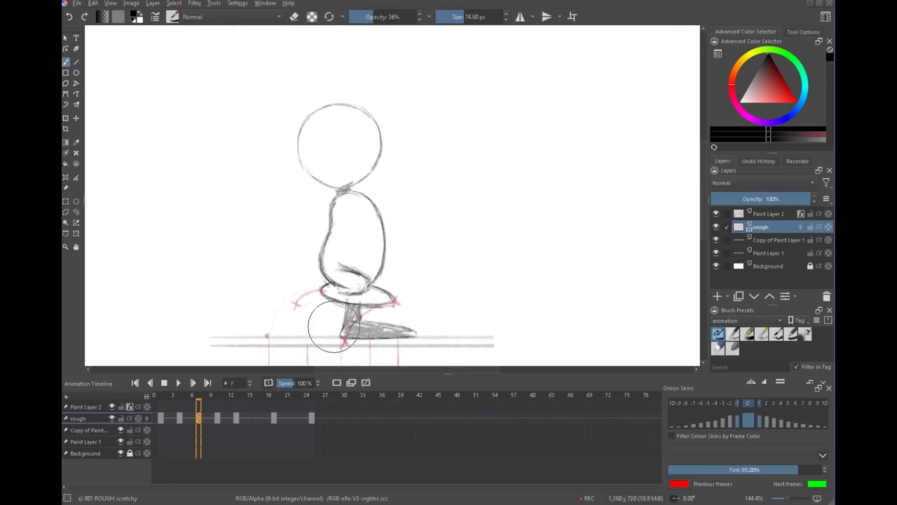
key("period")
key("period")
key("comma")
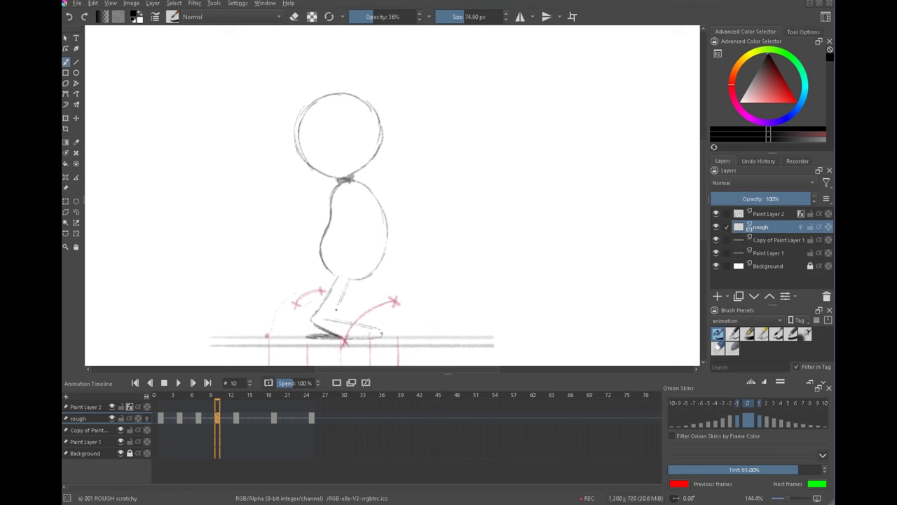
- Draw and darken the leg lines between the torso and the planted foot at frame 10, comparing with the neighbouring frames
key("space")
key("space")
key("space")
key("space")
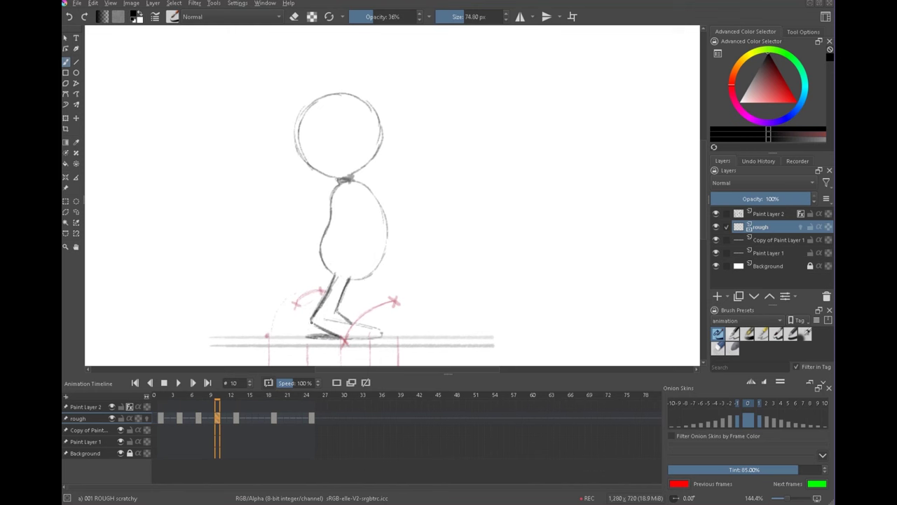
key("space")
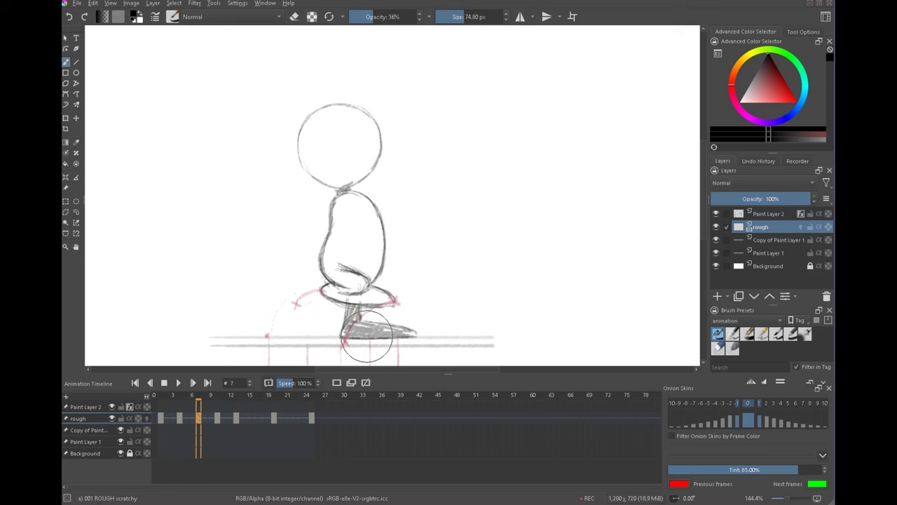
key("space")
key("space")
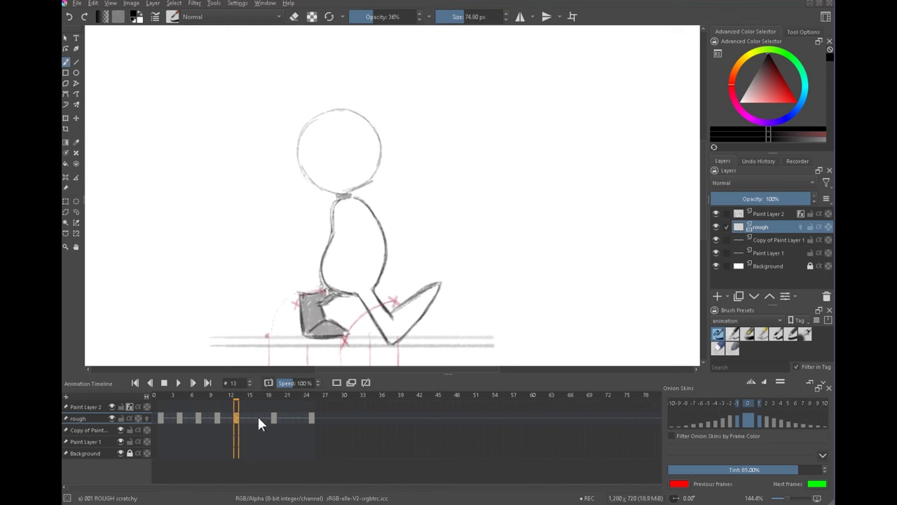
- On Paint Layer 2, mark the raised foot's heel position at frame 4 with an X
left_click(767, 213)
left_click(200, 418)
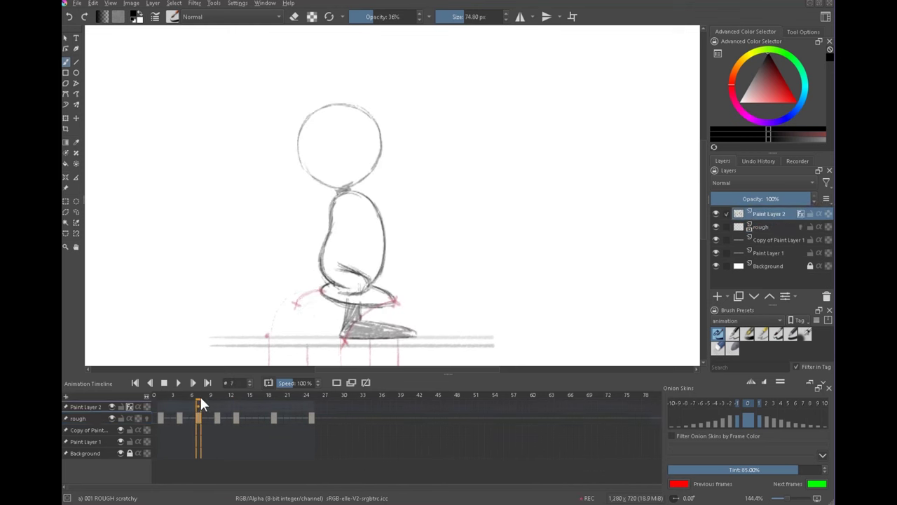
left_click(161, 417)
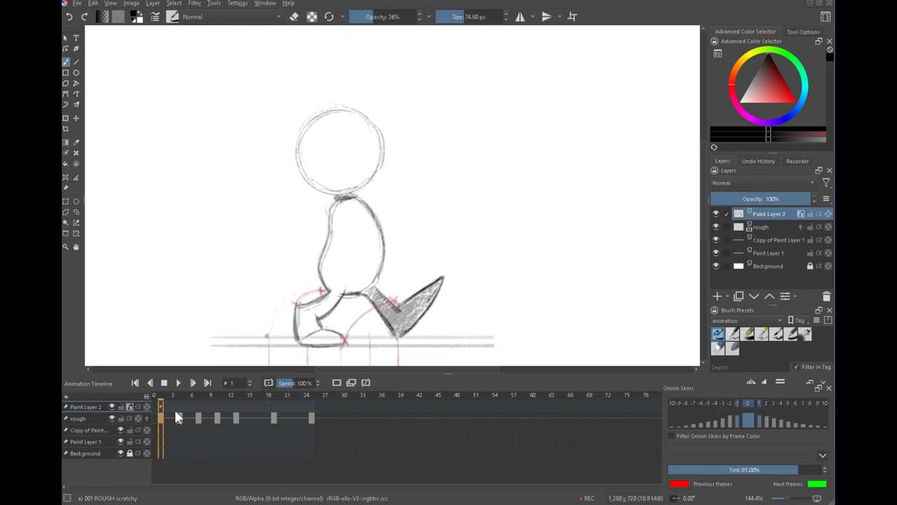
left_click(178, 414)
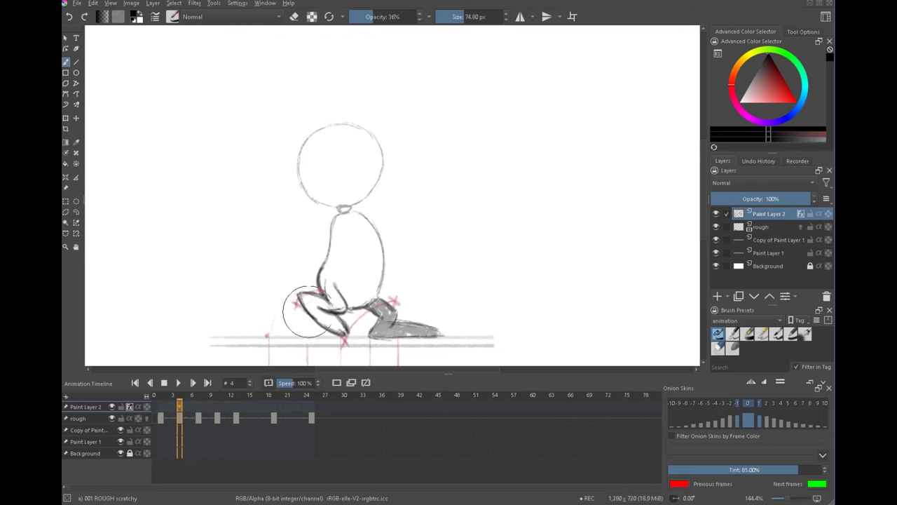
left_click_drag(296, 290, 295, 298)
- Mark the unshaded foot's heel at frame 13 with an X and extend the heel arc to it from the frame 7 mark
left_click(197, 405)
left_click(235, 406)
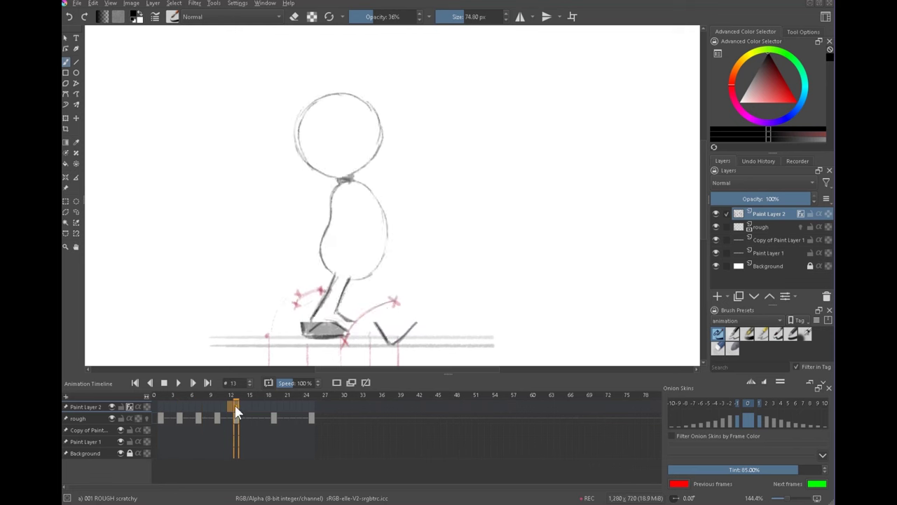
left_click(219, 402)
left_click(236, 403)
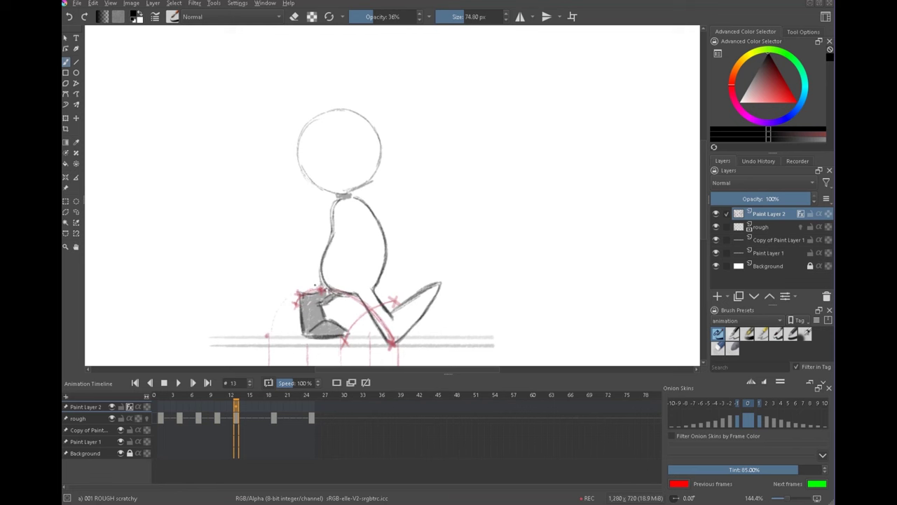
- On the rough layer at frame 10, draw the torso's lower edge and the swinging foot's heel and sole from the heel arc
left_click(219, 397)
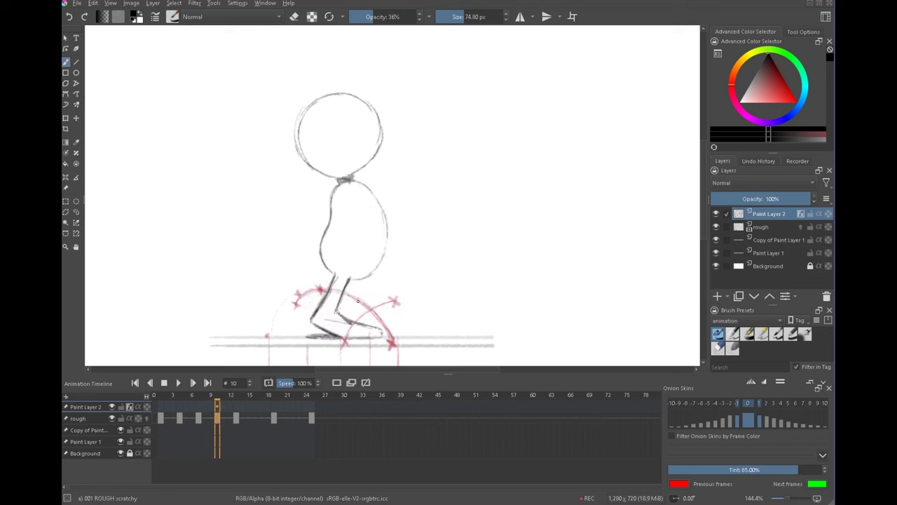
left_click(219, 418)
left_click_drag(332, 275, 369, 279)
left_click_drag(363, 280, 356, 299)
left_click_drag(357, 300, 394, 292)
- Draw the swinging leg's thigh and the upper contour of its foot at frame 10, and darken the foot outline
left_click_drag(347, 260, 419, 267)
mouse_move(389, 294)
left_mouse_down()
mouse_move(416, 267)
mouse_move(382, 272)
mouse_move(418, 266)
mouse_move(358, 299)
mouse_move(357, 254)
mouse_move(359, 298)
left_mouse_up()
key(".")
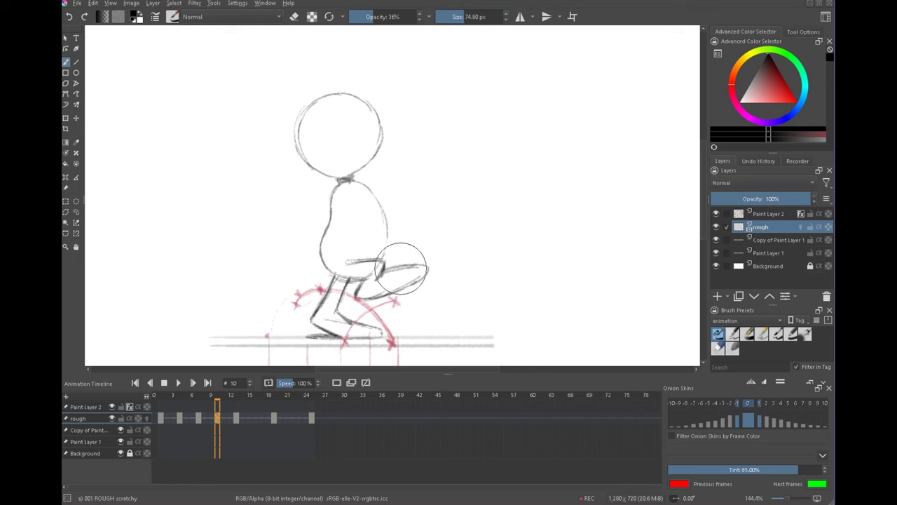
left_click_drag(385, 271, 411, 286)
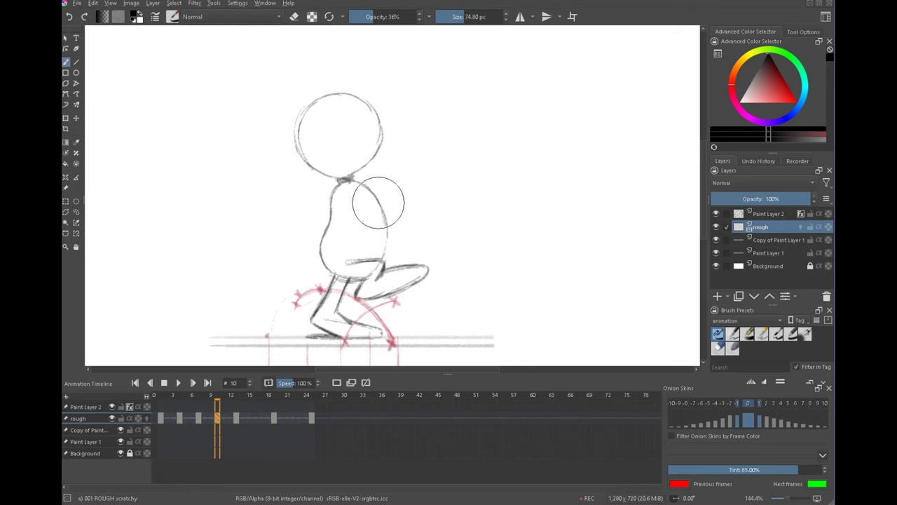
- Darken the torso outline and the lines of the swinging leg at frame 10, comparing with the neighbouring frames
mouse_move(320, 249)
left_mouse_down()
mouse_move(346, 263)
mouse_move(340, 182)
left_mouse_up()
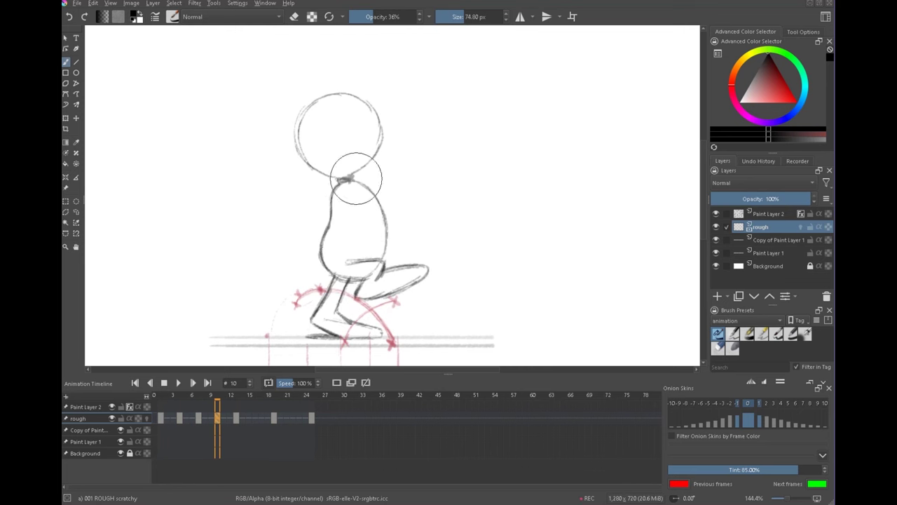
left_click_drag(338, 276, 408, 286)
key("comma")
key("period")
key("period")
key("comma")
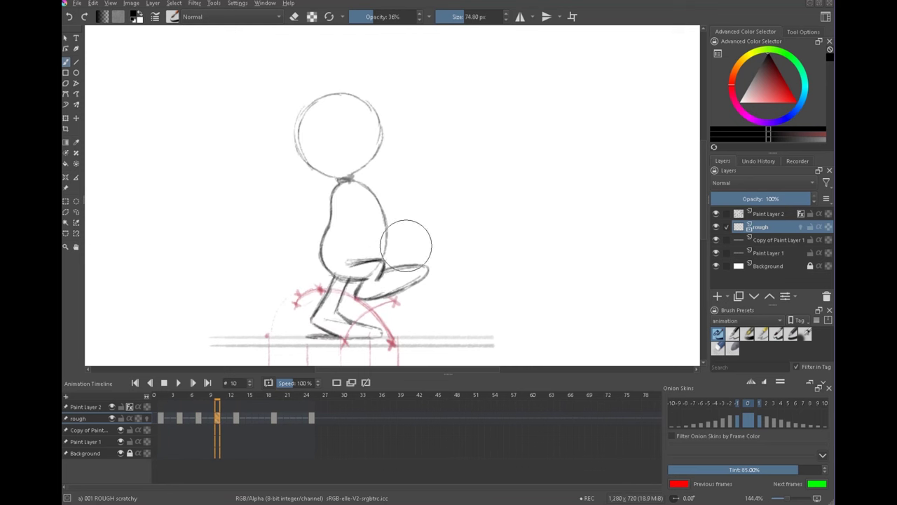
- Erase the overlapping lines where the swinging thigh meets the torso at frame 10 and redraw the thigh cleanly
key("e")
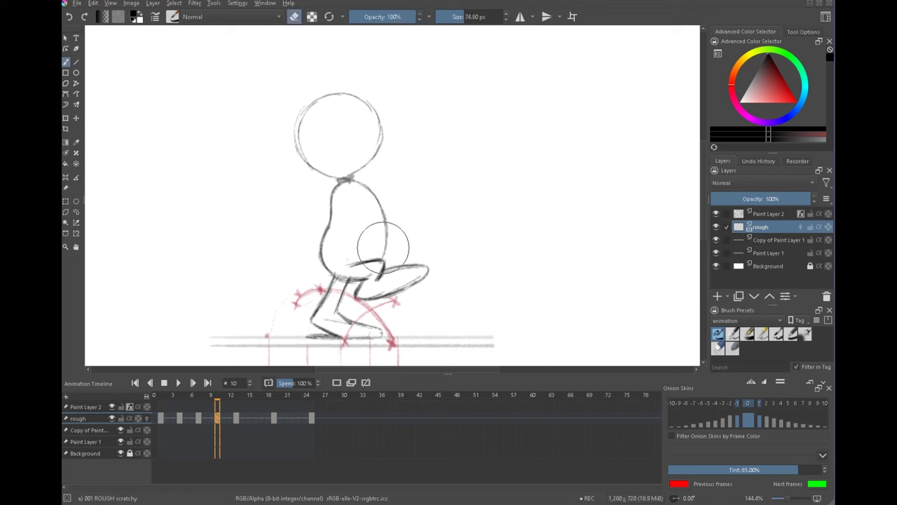
key("e")
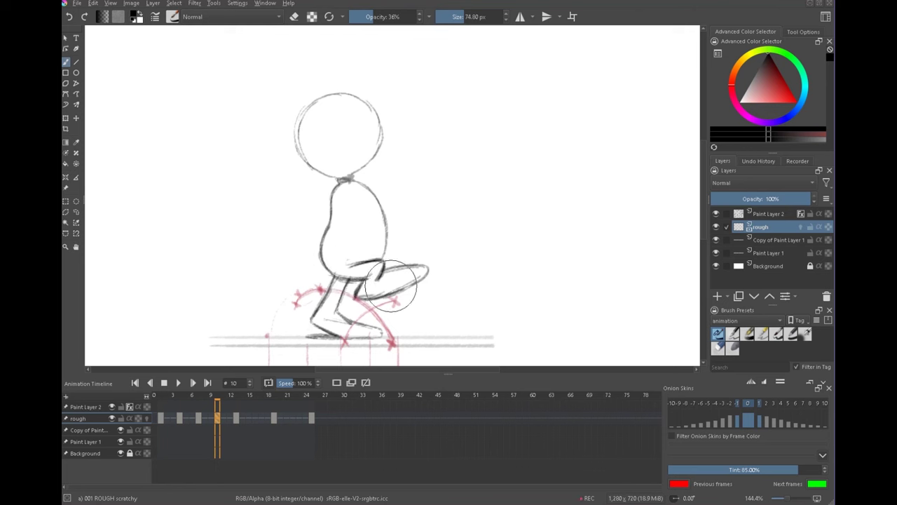
key("comma")
key("period")
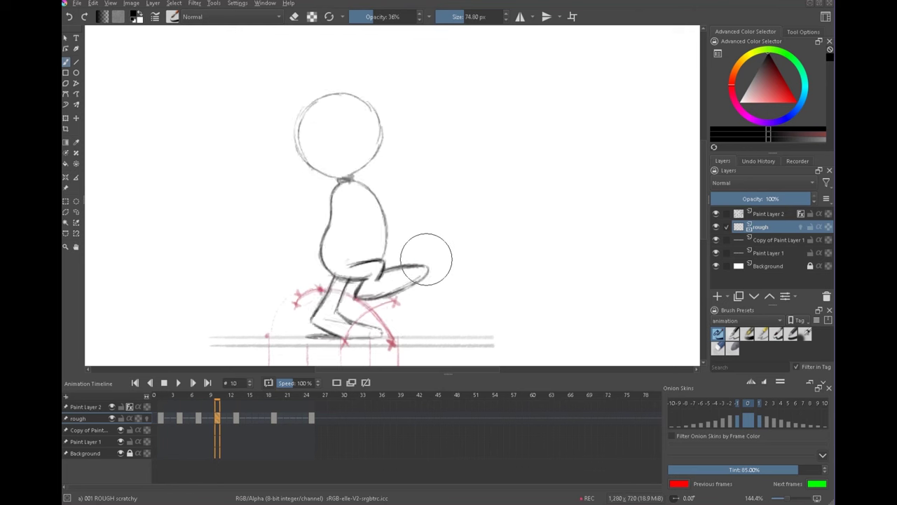
- Shade the supporting leg and its foot grey at frame 10
key("period")
key("comma")
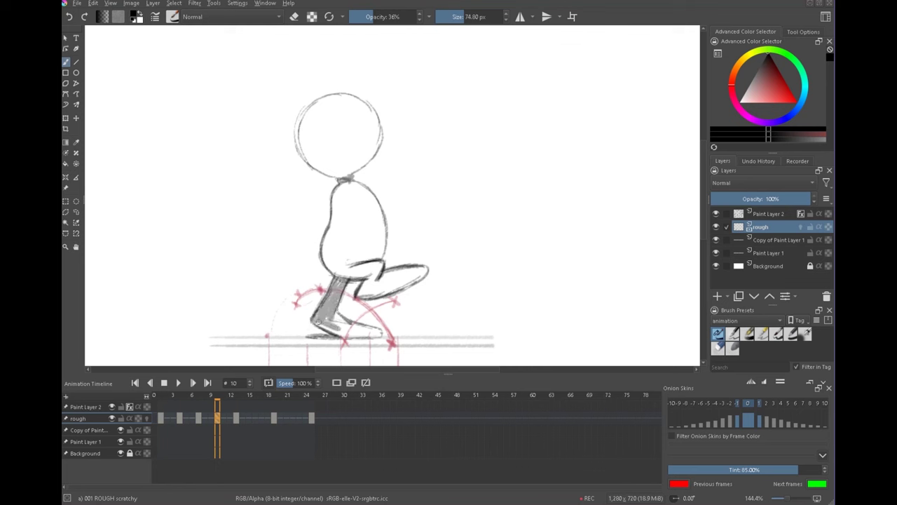
left_click_drag(351, 330, 373, 327)
left_click_drag(515, 93, 502, 130)
key("ctrl+z")
key("ctrl+z")
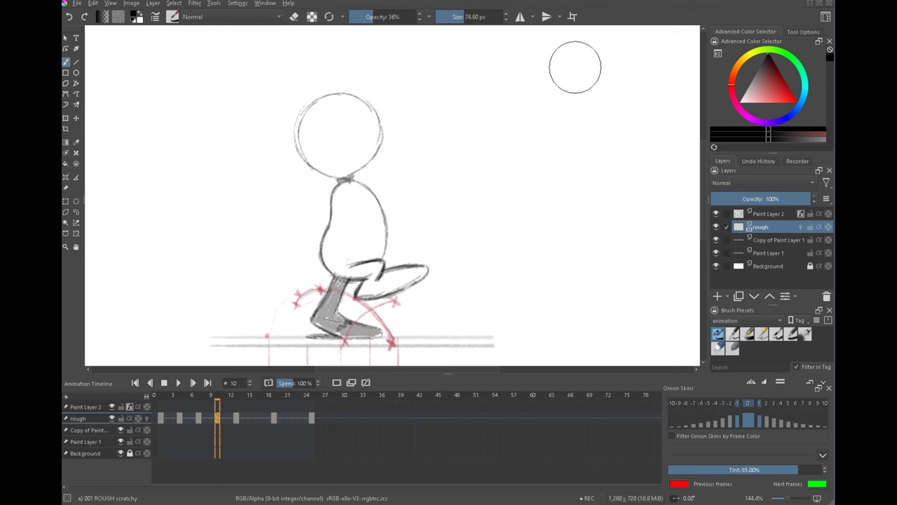
mouse_move(544, 189)
left_mouse_down()
mouse_move(581, 226)
mouse_move(595, 284)
left_mouse_up()
key("ctrl+z")
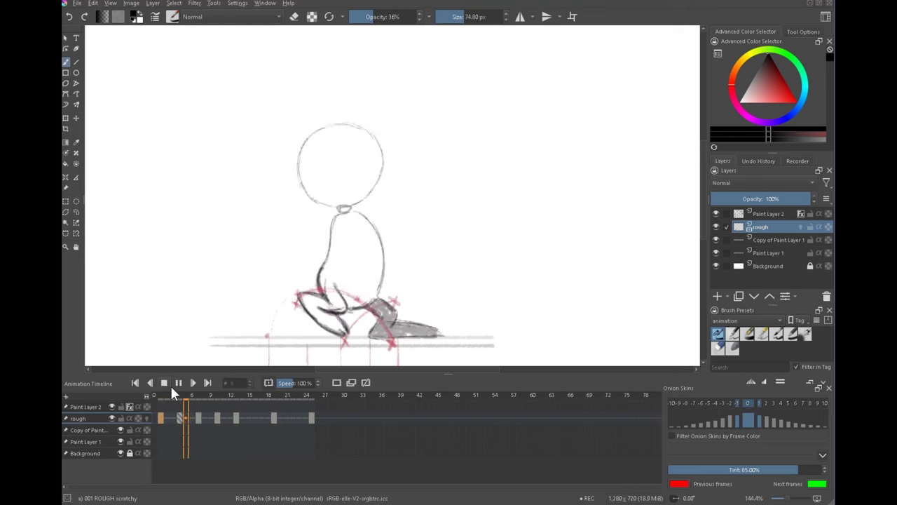
- Hide Paint Layer 2 with the arcs and play back the rough walk animation
left_click(164, 382)
left_click(716, 213)
left_click(726, 227)
left_click(178, 382)
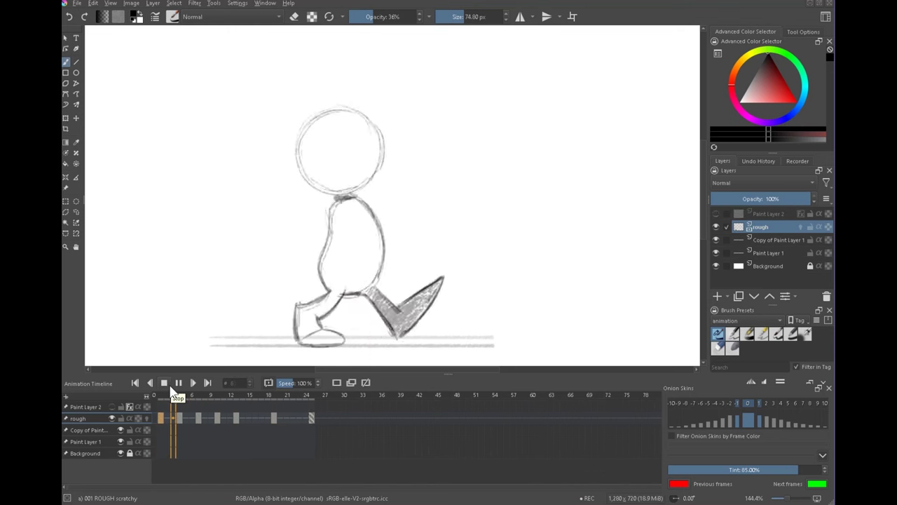
left_click(165, 382)
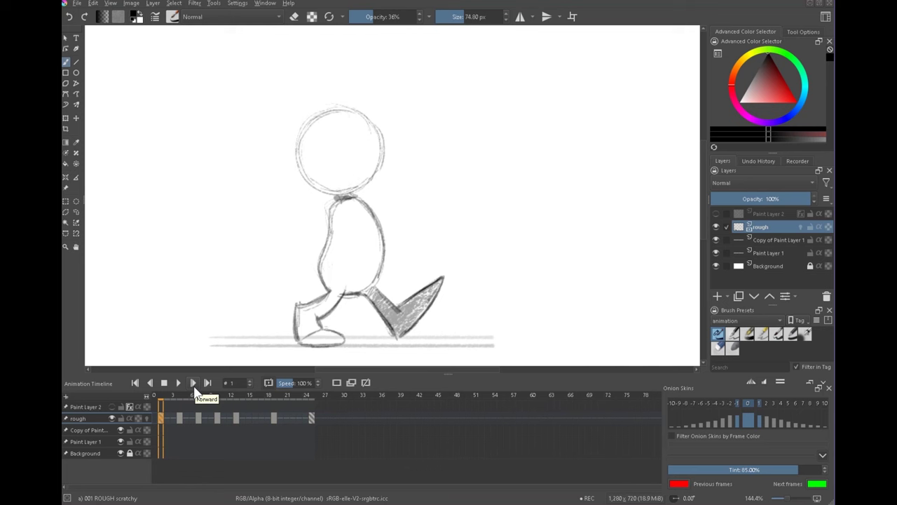
- Scrub through the rough layer's keyframes and compare the poses and the gap between frames 1 and 4
left_click(234, 414)
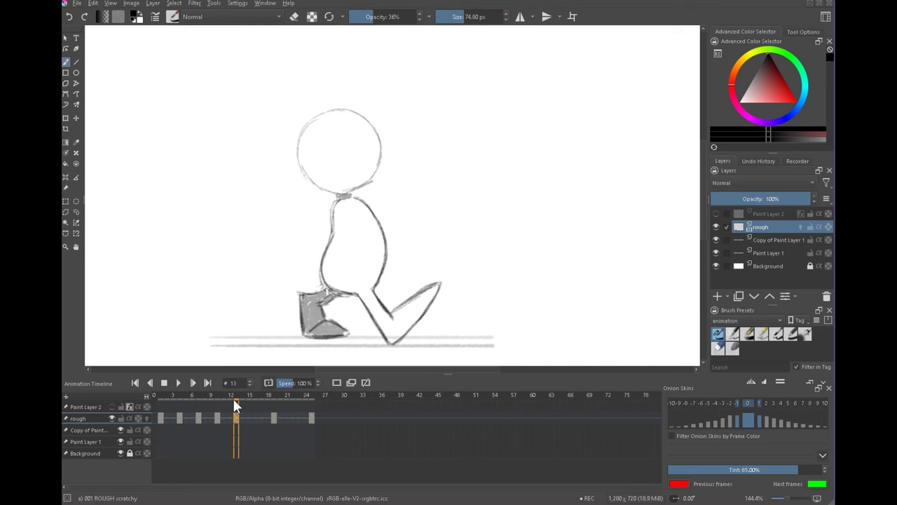
left_click(253, 417)
left_click(295, 417)
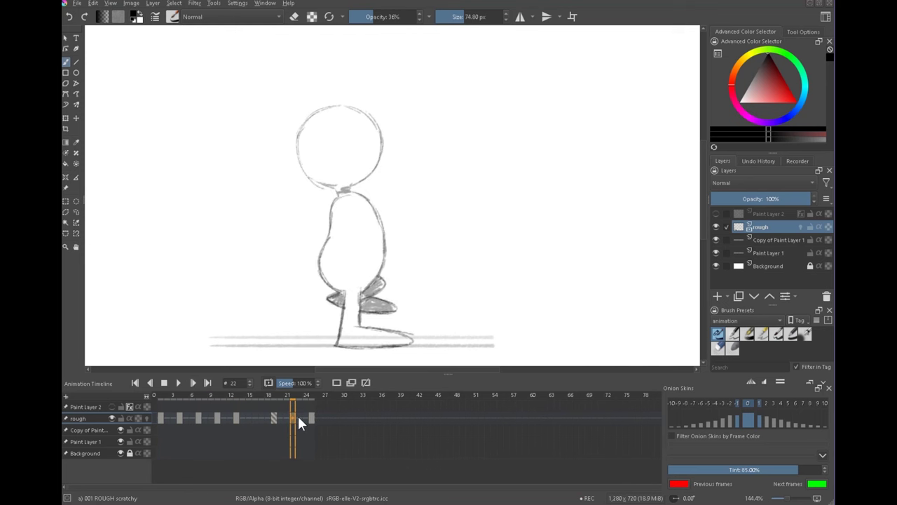
left_click(161, 417)
left_click(168, 416)
left_click(181, 418)
left_click(162, 417)
key("Right")
key("Up")
key("Up")
key("Down")
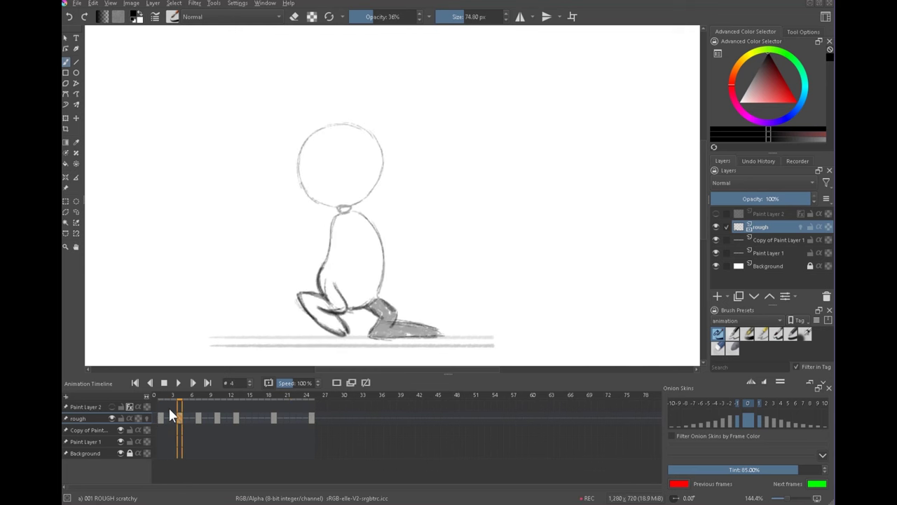
key("Down")
left_click(168, 418)
left_click(174, 419)
left_click(181, 420)
left_click(165, 416)
left_click(173, 418)
left_click(186, 417)
left_click(166, 415)
left_click(161, 416)
key("Right")
key("Right")
key("Right")
- On frame 1, draw a timing chart from 1 to 4 with ticks 2 and 3 at thirds, noted 1/3
left_click(167, 417)
left_click_drag(523, 230, 421, 251)
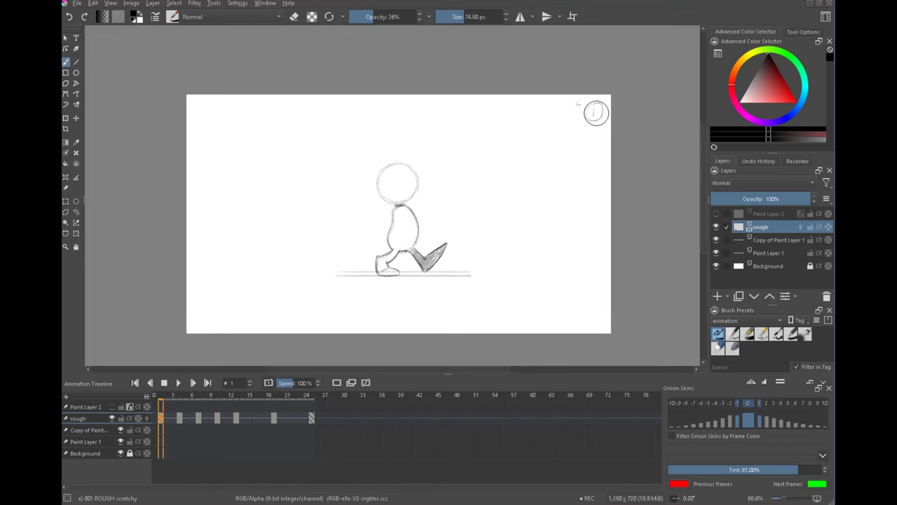
scroll(589, 105, "up", 2)
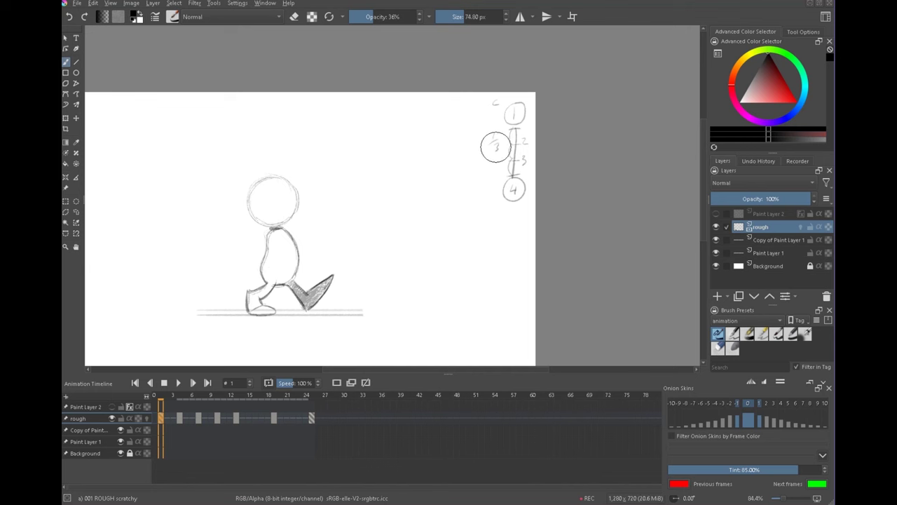
- Go to frame 4 of the rough layer, close in on its circled frame number
left_click(181, 418)
scroll(533, 130, "up", 4)
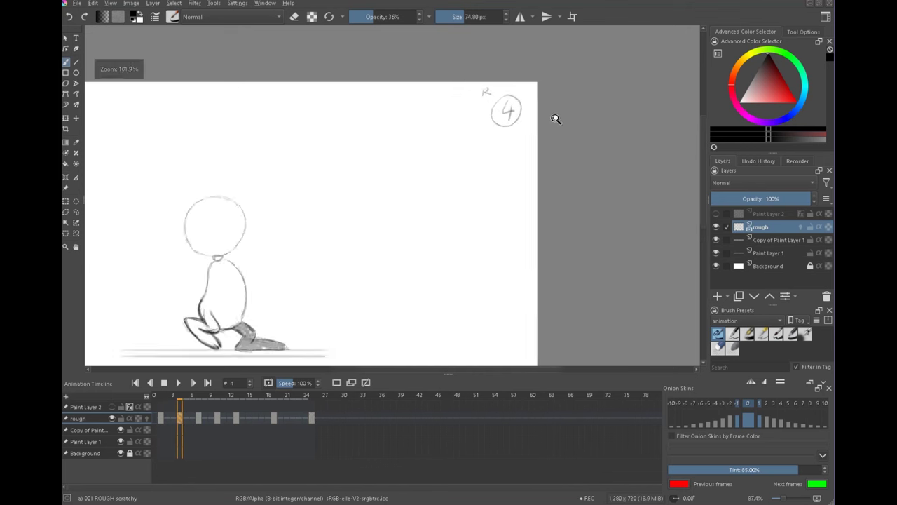
left_click_drag(497, 124, 495, 257)
key("ctrl+z")
key("ctrl+z")
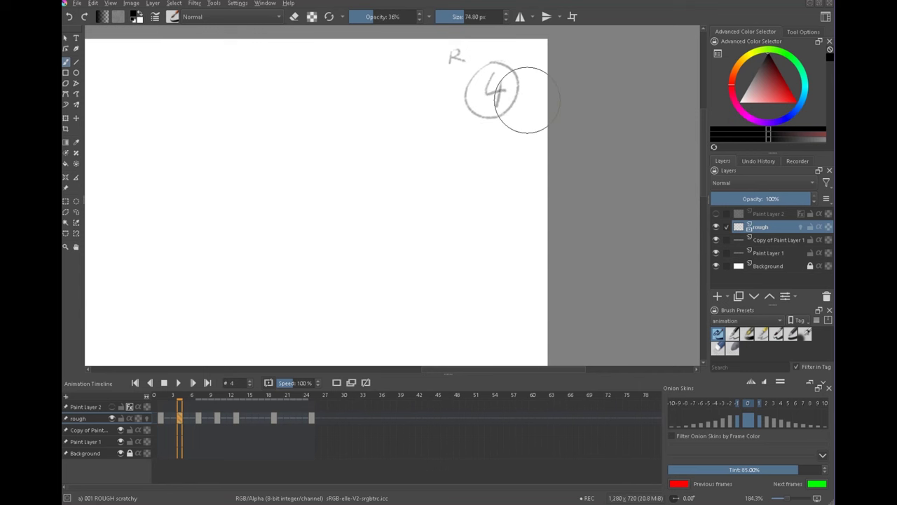
left_click_drag(486, 130, 513, 125)
left_click_drag(500, 126, 502, 272)
left_click_drag(461, 295, 539, 249)
mouse_move(465, 188)
left_mouse_down()
mouse_move(506, 210)
mouse_move(508, 235)
left_mouse_up()
left_click_drag(500, 126, 507, 242)
key("ctrl+z")
key("ctrl+z")
key("ctrl+z")
key("ctrl+z")
key("ctrl+z")
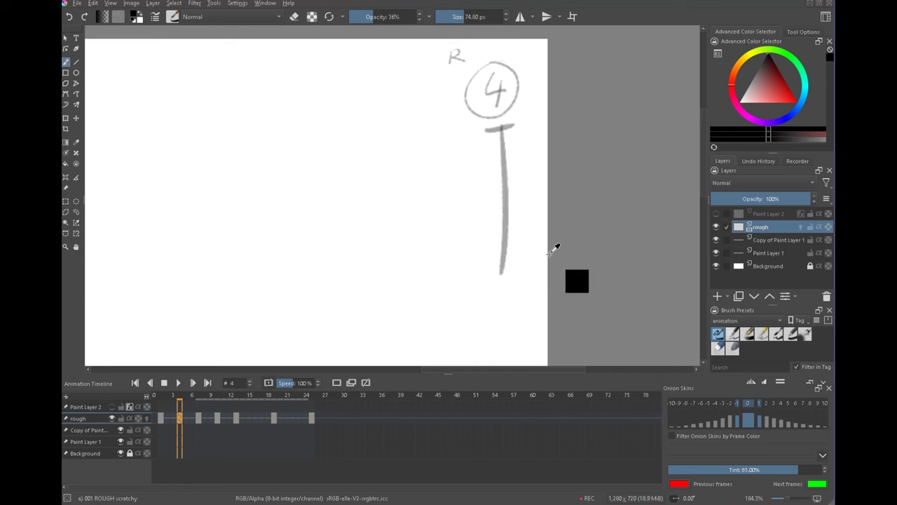
- Under frame 4's number, draw a timing chart with ticks 5 and 6 at thirds, a circled 7 and the note 1/3
left_click_drag(484, 128, 515, 126)
mouse_move(502, 161)
left_mouse_down()
mouse_move(499, 249)
mouse_move(519, 249)
left_mouse_up()
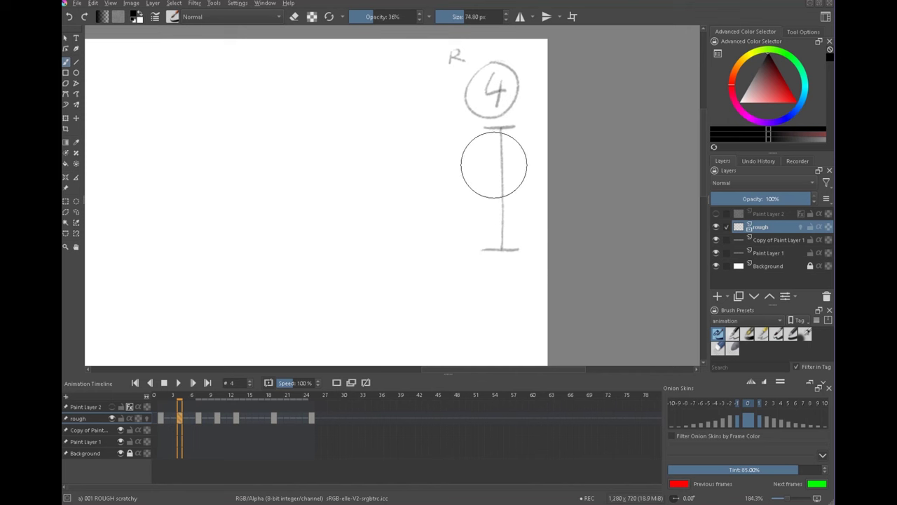
left_click_drag(494, 164, 508, 164)
left_click_drag(493, 204, 512, 204)
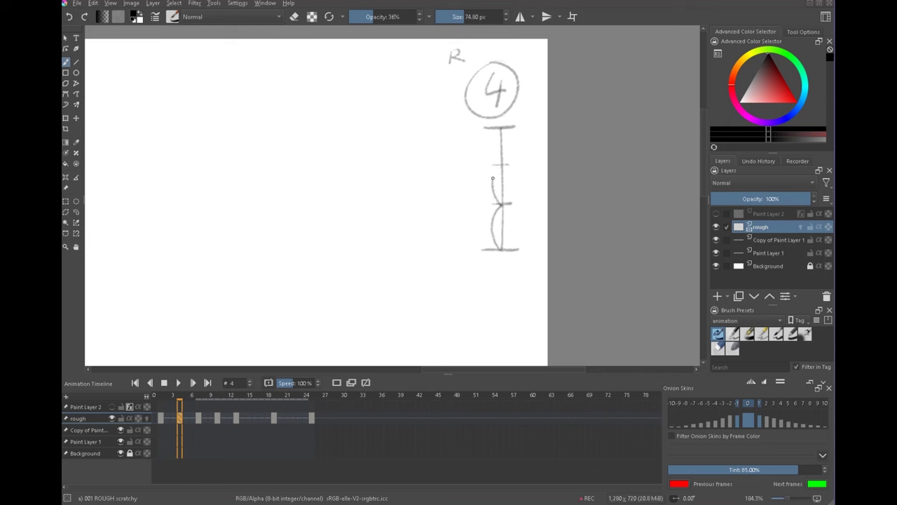
left_click_drag(493, 178, 499, 127)
left_click_drag(528, 156, 516, 171)
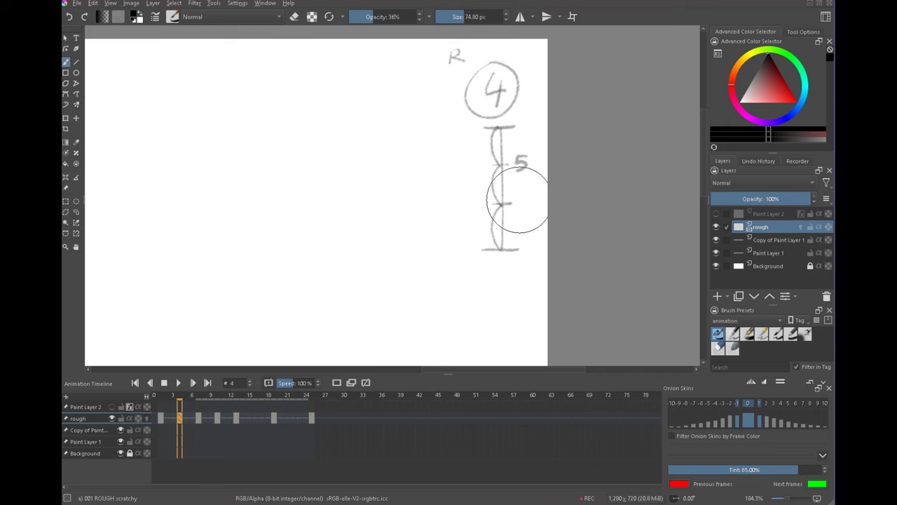
mouse_move(493, 259)
left_mouse_down()
mouse_move(506, 260)
mouse_move(499, 279)
mouse_move(502, 251)
left_mouse_up()
left_click_drag(467, 148, 458, 170)
left_click_drag(470, 164, 472, 178)
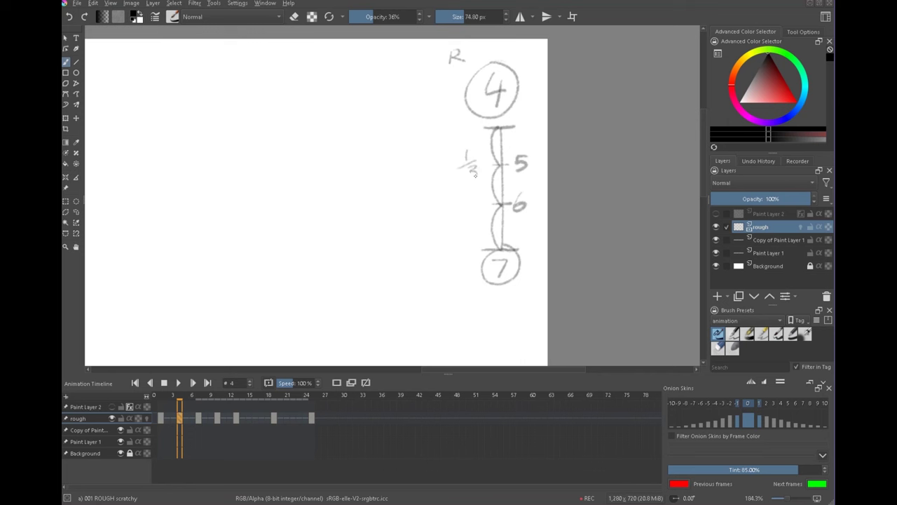
- On frame 7, draw a timing chart below the frame number with ticks 8 and 9 and a circled 10
left_click(199, 418)
mouse_move(479, 128)
left_mouse_down()
mouse_move(516, 127)
mouse_move(503, 252)
mouse_move(520, 253)
left_mouse_up()
left_click_drag(492, 208, 522, 215)
left_click_drag(499, 273, 500, 291)
mouse_move(513, 275)
left_mouse_down()
mouse_move(512, 289)
mouse_move(500, 261)
left_mouse_up()
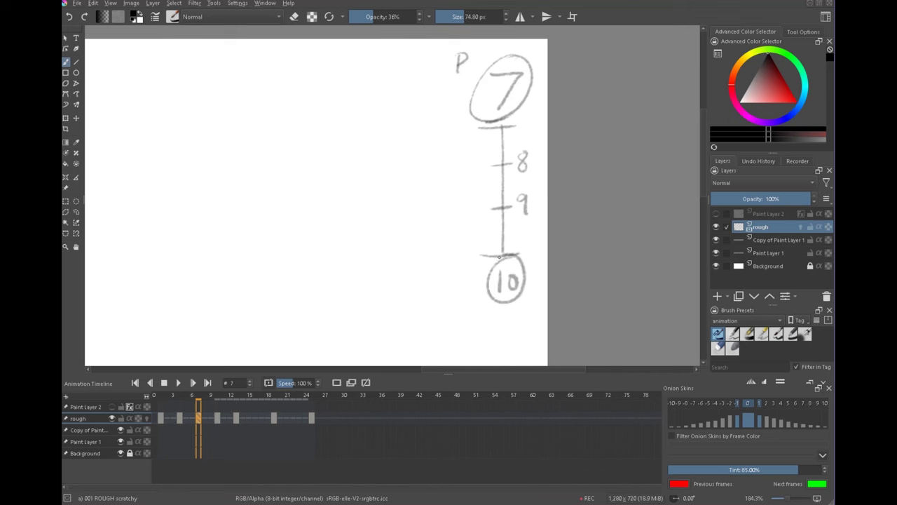
- On frame 10, draw a timing chart below the frame number with two in-between ticks at thirds and label them
left_click(216, 418)
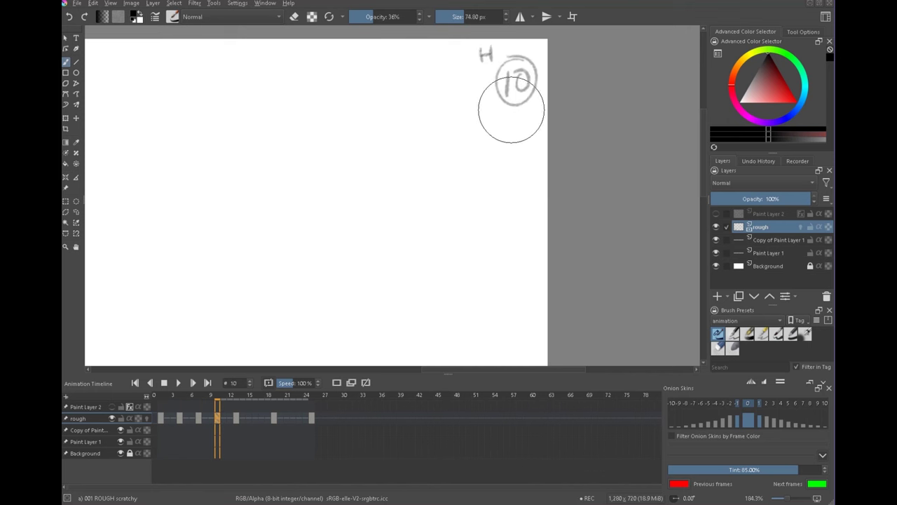
left_click_drag(497, 255, 522, 255)
left_click_drag(500, 204, 520, 204)
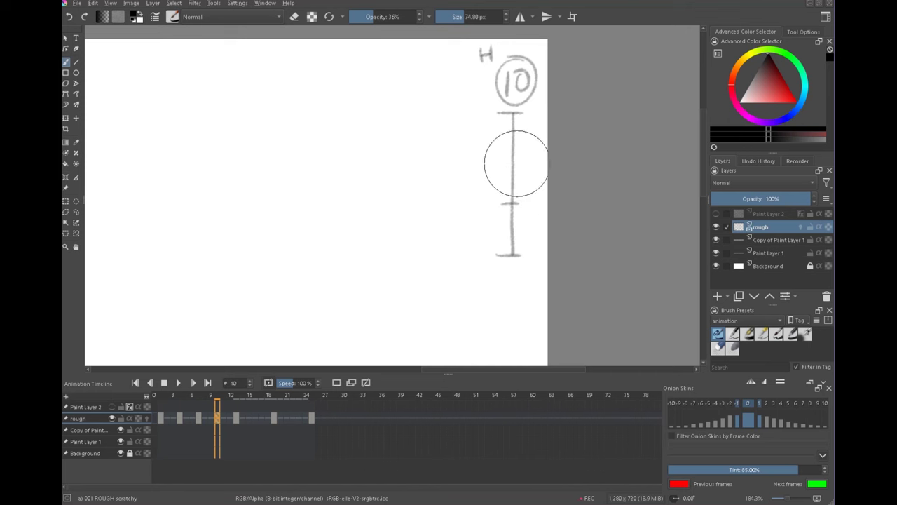
left_click_drag(503, 155, 530, 162)
left_click_drag(523, 196, 523, 211)
left_click_drag(529, 198, 538, 212)
left_click_drag(507, 270, 507, 281)
left_click_drag(511, 267, 511, 286)
mouse_move(518, 257)
left_mouse_down()
mouse_move(497, 269)
mouse_move(517, 257)
left_mouse_up()
left_click_drag(509, 254, 514, 120)
- On frame 13, draw and number a timing chart below the frame number, split into thirds by two ticks
left_click(236, 417)
mouse_move(507, 123)
left_mouse_down()
mouse_move(504, 259)
mouse_move(523, 254)
left_mouse_up()
left_click_drag(495, 209, 513, 203)
left_click_drag(495, 164, 509, 160)
left_click_drag(519, 152, 517, 165)
left_click_drag(524, 152, 531, 158)
left_click_drag(530, 151, 528, 169)
left_click_drag(499, 273, 498, 291)
left_click_drag(513, 272, 510, 289)
left_click_drag(506, 266, 508, 267)
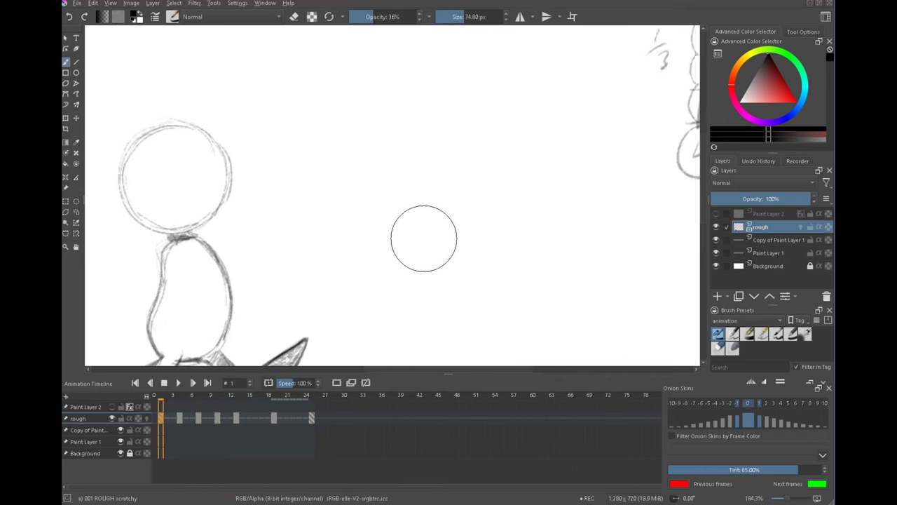
- Go to frame 2 with the full character in view and turn on onion skins for the rough layer
scroll(427, 234, "down", 3)
scroll(427, 233, "up", 1)
scroll(427, 234, "up", 2)
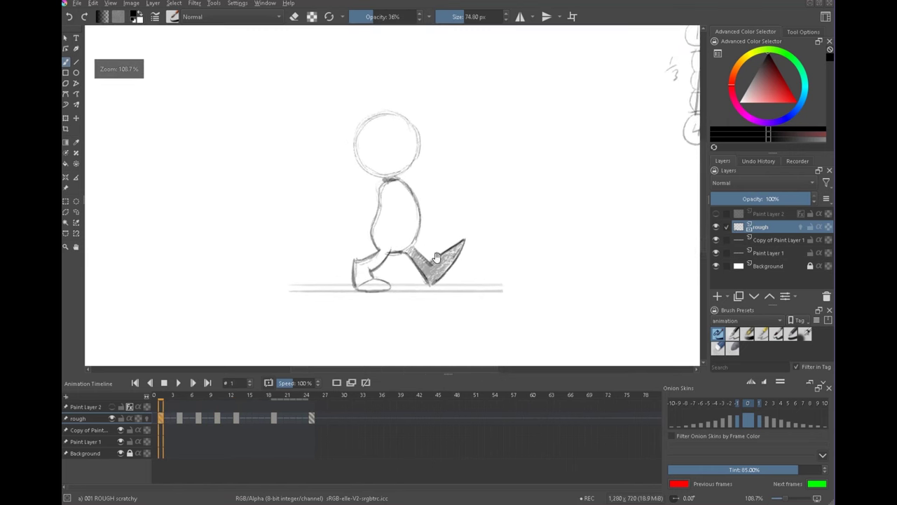
left_click(166, 417)
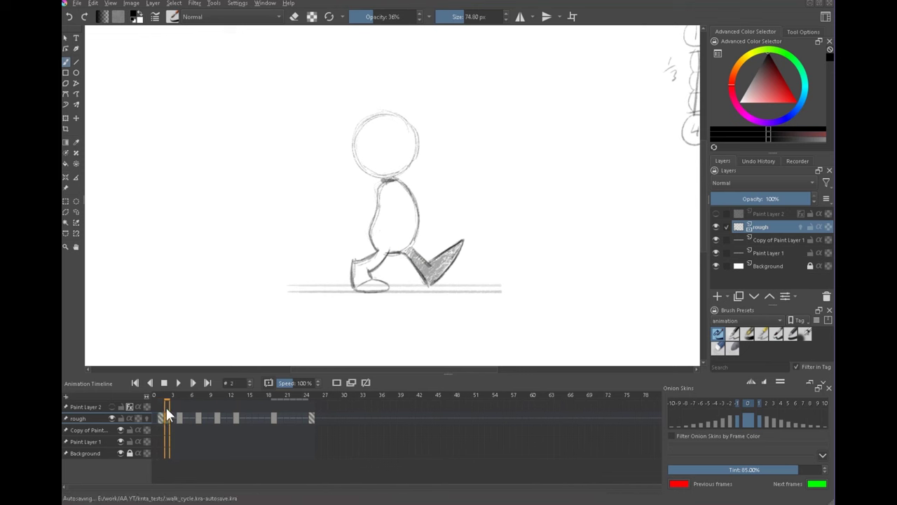
left_click(146, 418)
scroll(449, 235, "up", 2)
scroll(448, 235, "up", 1)
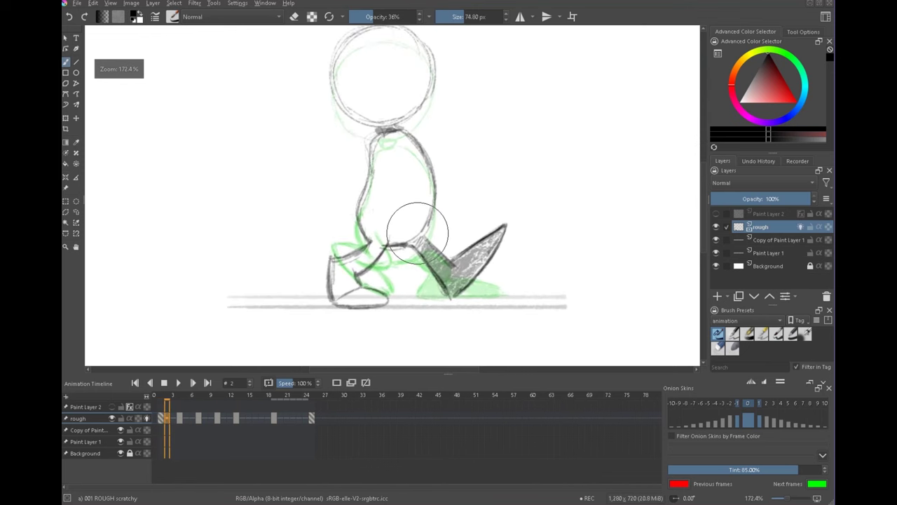
left_click(65, 61)
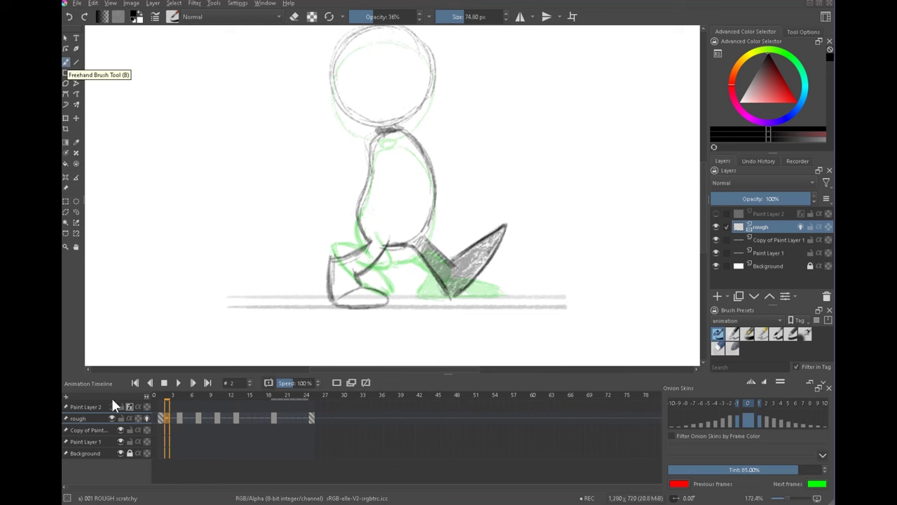
- Check the toe and heel arcs on Paint Layer 2 against the poses at frames 2 and 4, then hide that layer
left_click(716, 214)
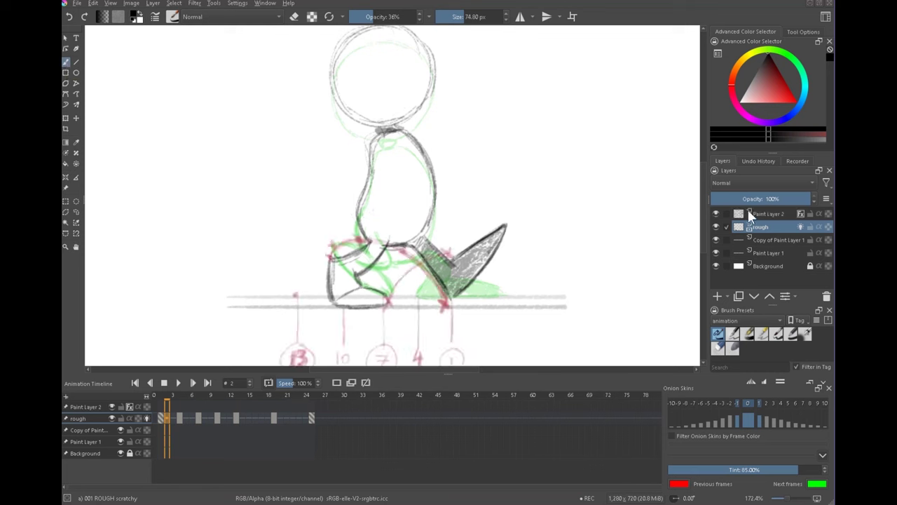
key("period")
key("period")
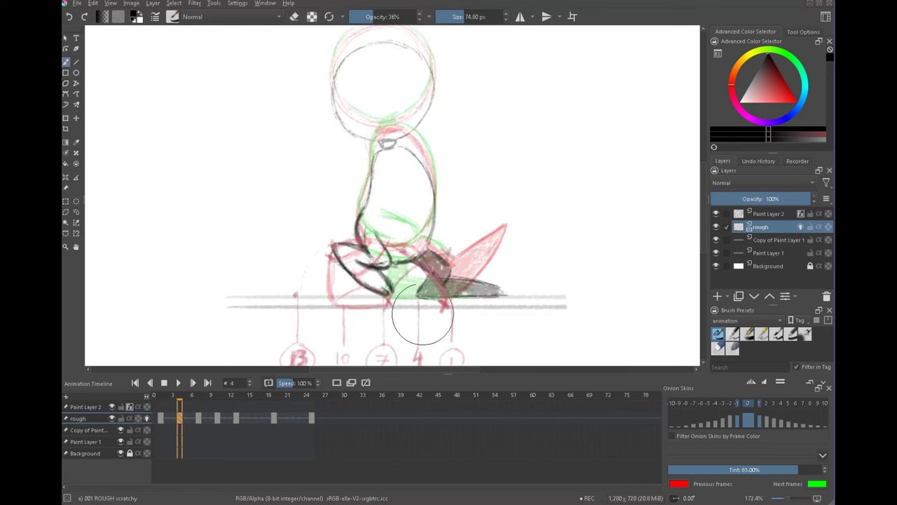
left_click(167, 418)
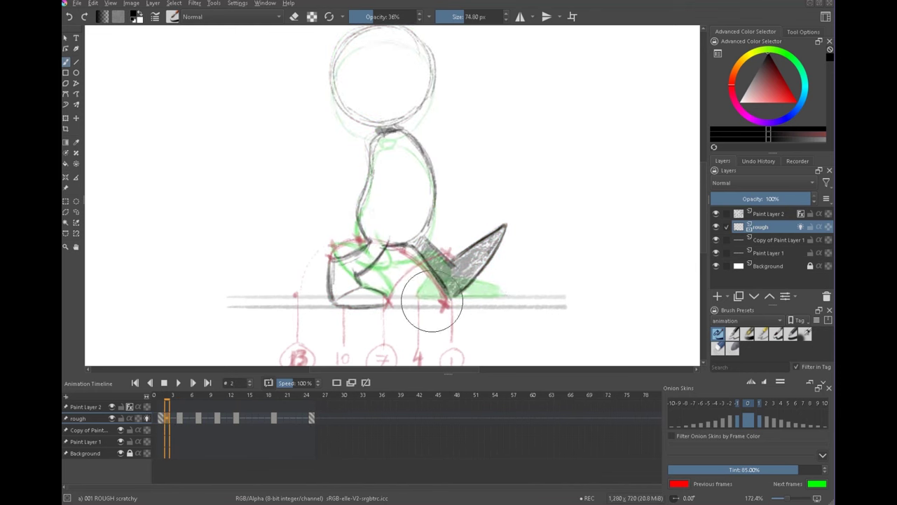
left_click(715, 214)
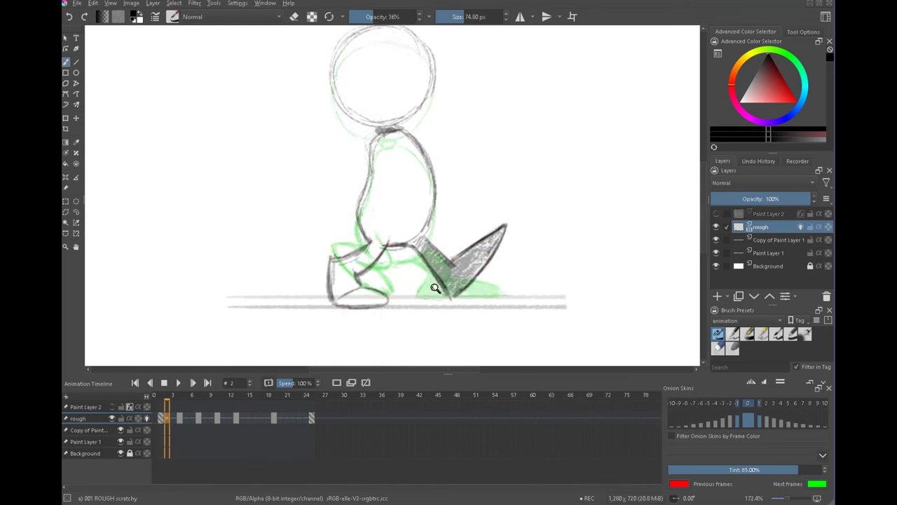
- On frame 2, draw the front foot's outline flat on the upper ground line, just ahead of the onion-skinned frame 4 foot
scroll(437, 291, "up", 3)
key("Right")
key("Right")
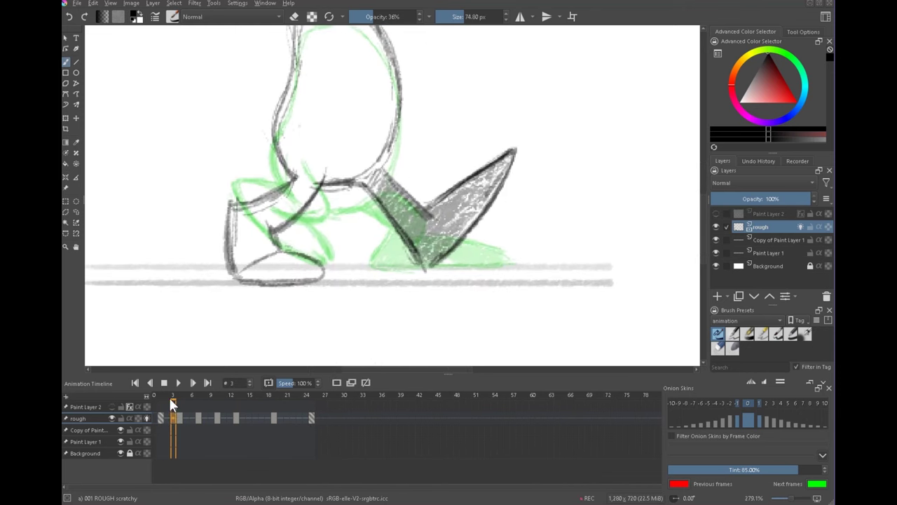
left_click(165, 418)
left_click(404, 266)
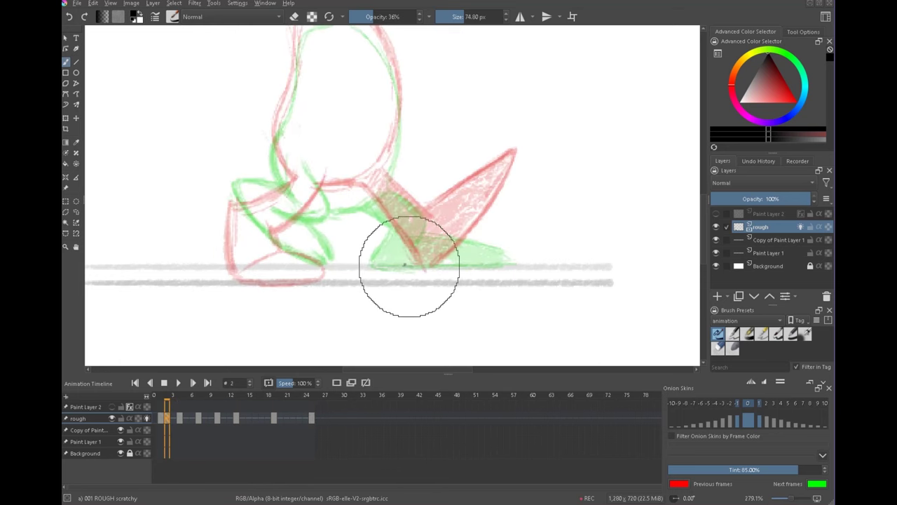
left_click_drag(406, 266, 531, 265)
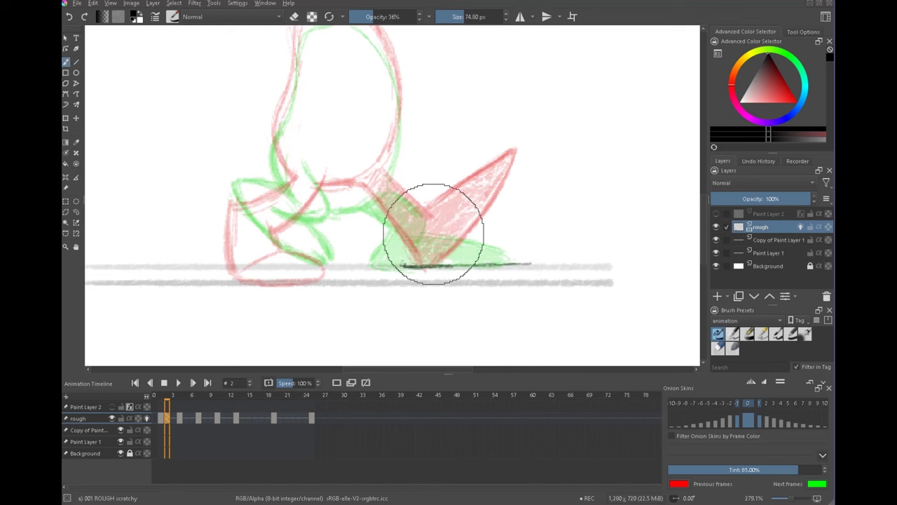
mouse_move(443, 233)
left_mouse_down()
mouse_move(537, 256)
mouse_move(531, 264)
left_mouse_up()
left_click_drag(410, 266, 535, 263)
left_click_drag(411, 241, 402, 259)
- Draw the head circle on frame 2 over the previous frame's onion-skinned head
scroll(507, 212, "down", 5)
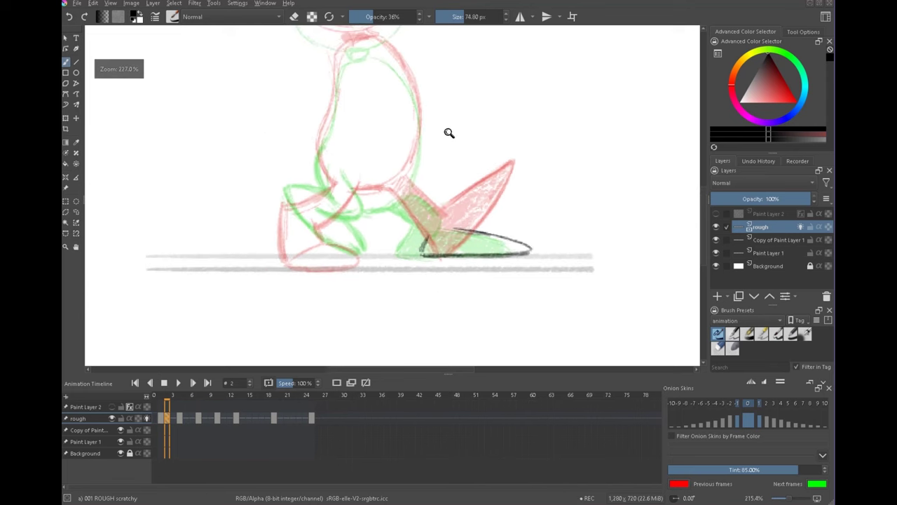
scroll(415, 200, "up", 2)
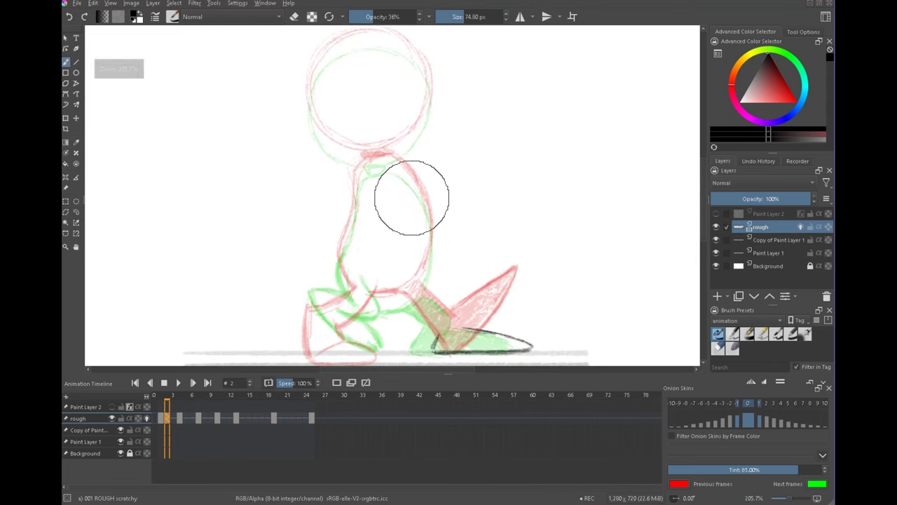
mouse_move(314, 101)
left_mouse_down()
mouse_move(323, 150)
mouse_move(327, 112)
mouse_move(351, 83)
mouse_move(405, 79)
left_mouse_up()
left_click_drag(335, 179, 377, 198)
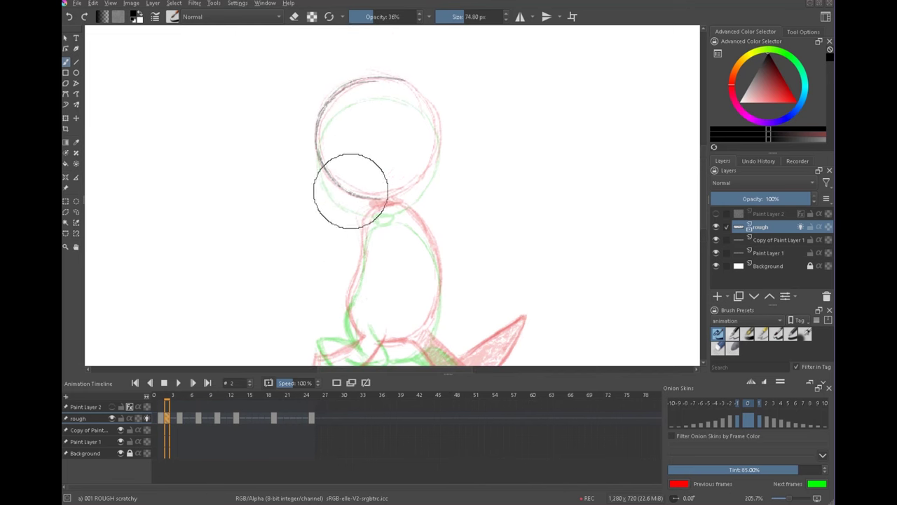
left_click_drag(442, 123, 425, 173)
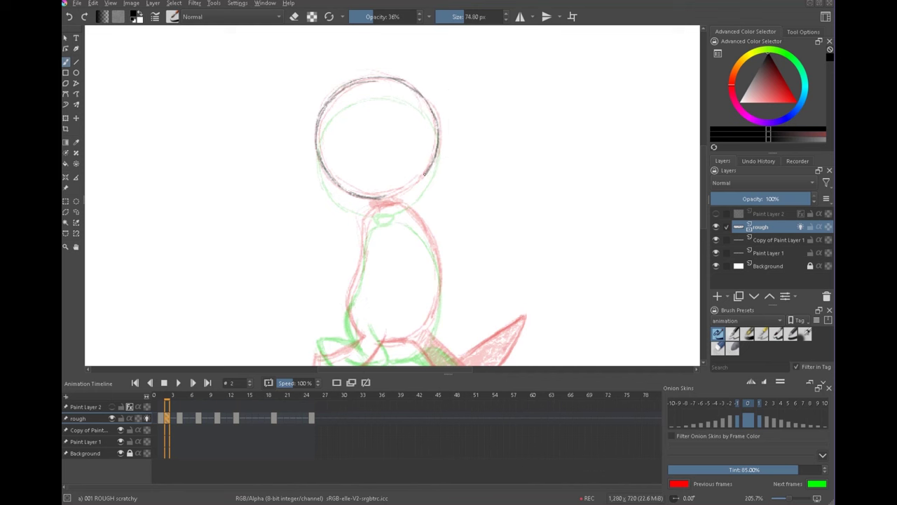
- Draw the neck and the bean-shaped torso outline on frame 2, following the previous frame's onion skin
left_click_drag(406, 233, 405, 145)
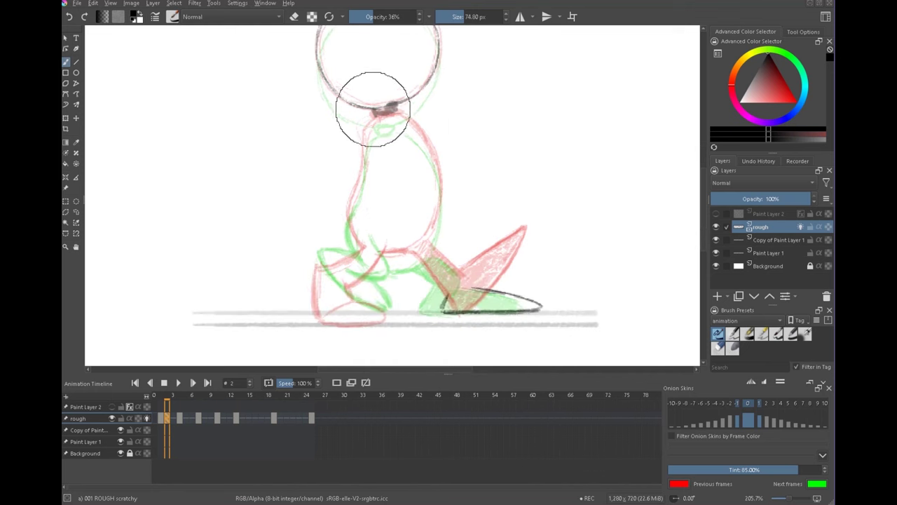
left_click_drag(361, 176, 370, 250)
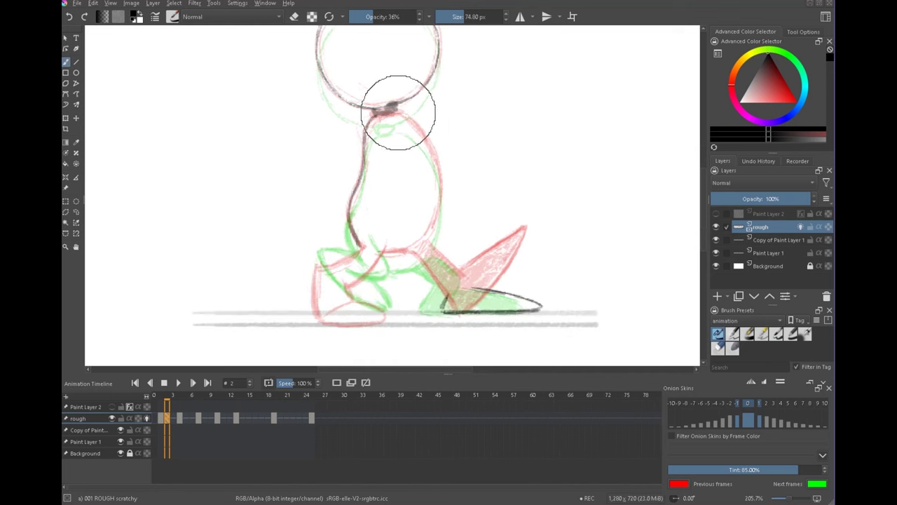
left_click_drag(397, 110, 441, 177)
left_click_drag(382, 252, 412, 248)
left_click_drag(441, 178, 442, 192)
left_click_drag(437, 225, 430, 237)
left_click_drag(350, 225, 363, 247)
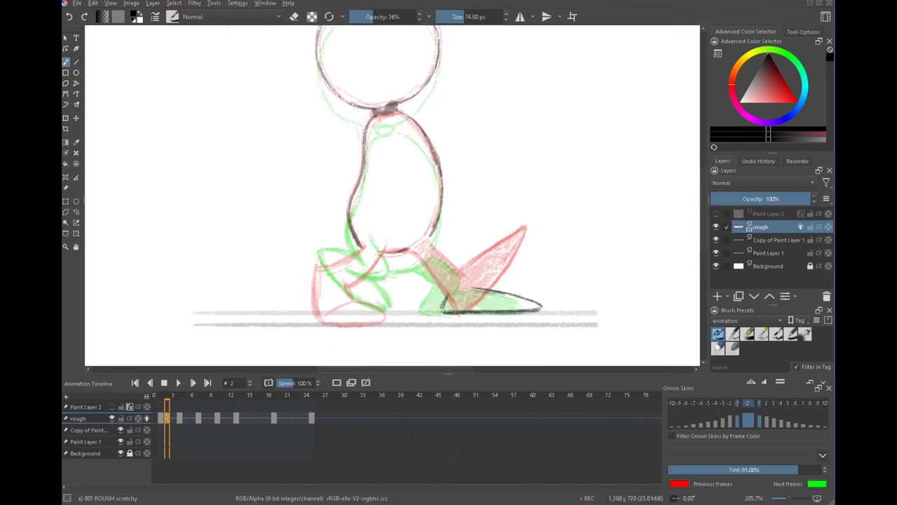
left_click_drag(439, 171, 441, 190)
- Lasso the head and torso on frame 2, move them slightly down between the neighbouring poses, and clear the selection
mouse_move(488, 228)
left_mouse_down()
mouse_move(470, 275)
mouse_move(443, 302)
left_mouse_up()
key("l")
left_click_drag(465, 267, 465, 252)
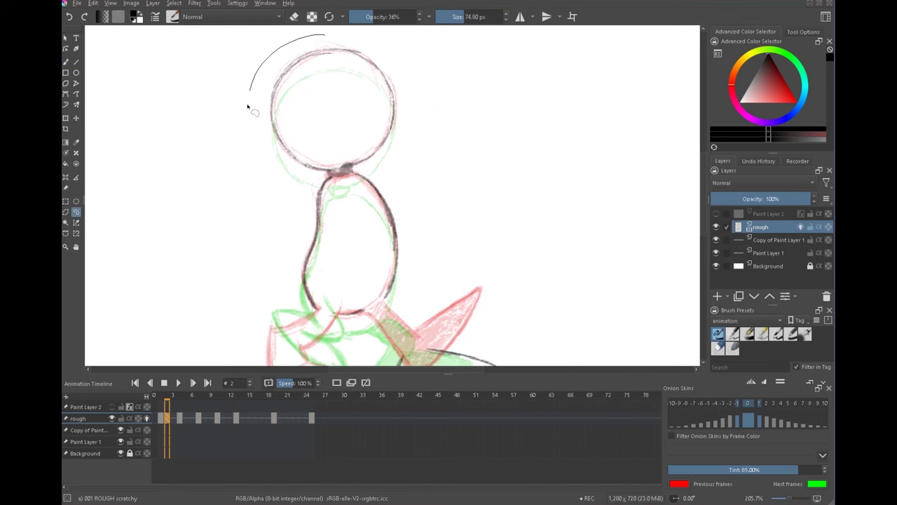
mouse_move(248, 106)
left_mouse_down()
mouse_move(327, 340)
mouse_move(425, 100)
mouse_move(325, 35)
left_mouse_up()
key("t")
mouse_move(392, 272)
left_mouse_down()
mouse_move(394, 280)
mouse_move(512, 245)
mouse_move(493, 254)
left_mouse_up()
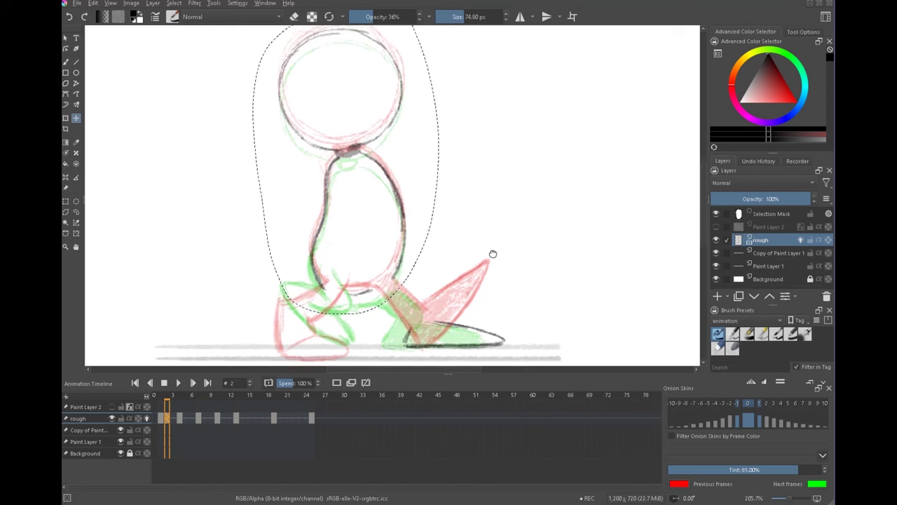
left_click(164, 423)
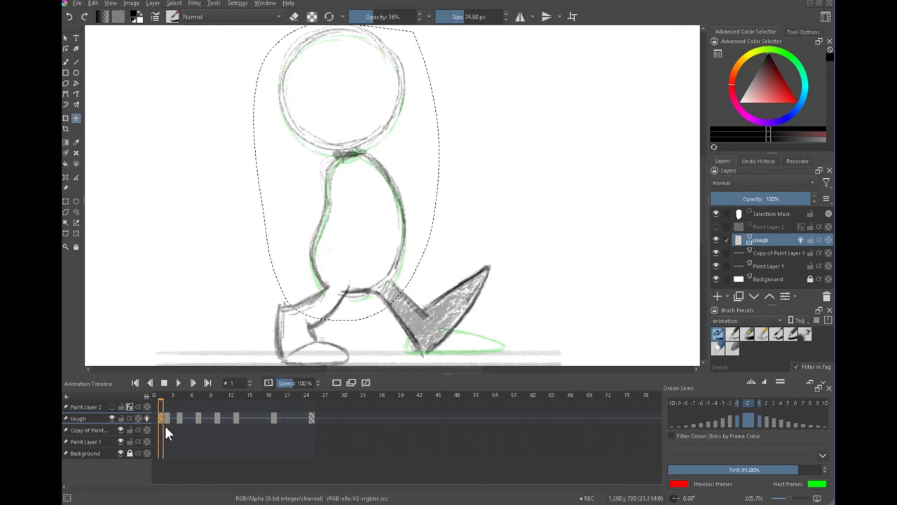
left_click(166, 418)
left_click(177, 417)
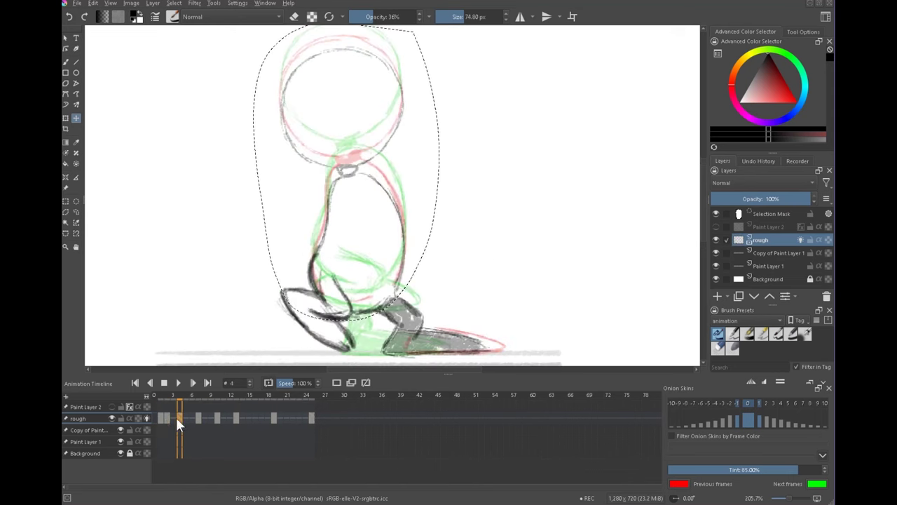
left_click(168, 418)
mouse_move(402, 211)
left_mouse_down()
mouse_move(403, 222)
mouse_move(403, 211)
left_mouse_up()
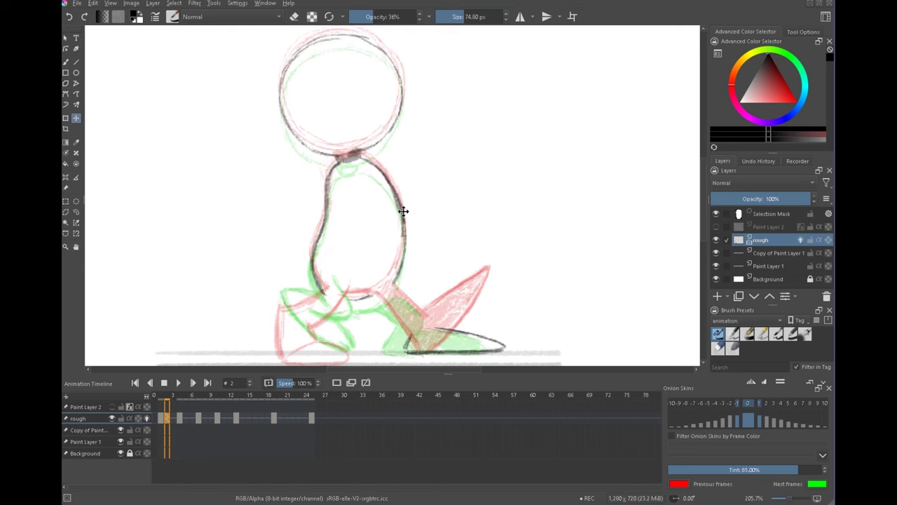
key("ctrl+shift+a")
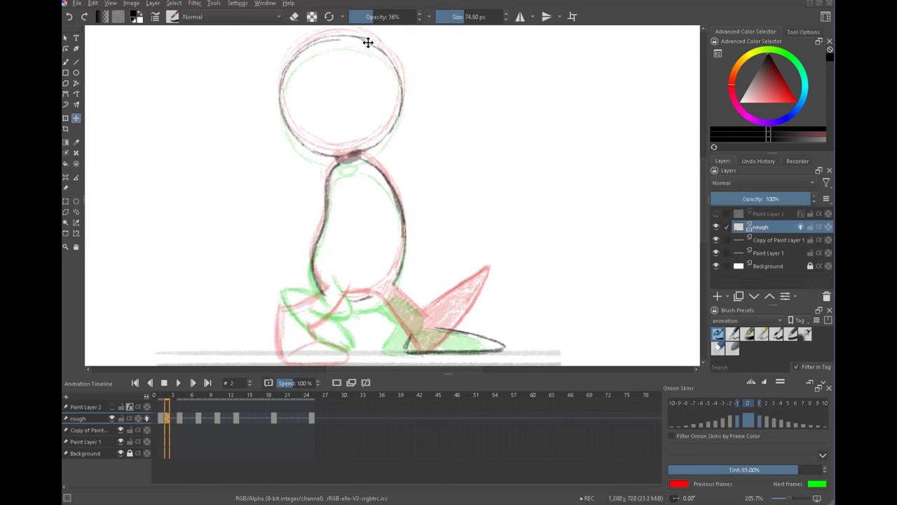
- Draw the front leg on frame 2 from the hip down to the flat foot, comparing it with the neighbouring frames
scroll(529, 245, "down", 1)
scroll(374, 262, "up", 1)
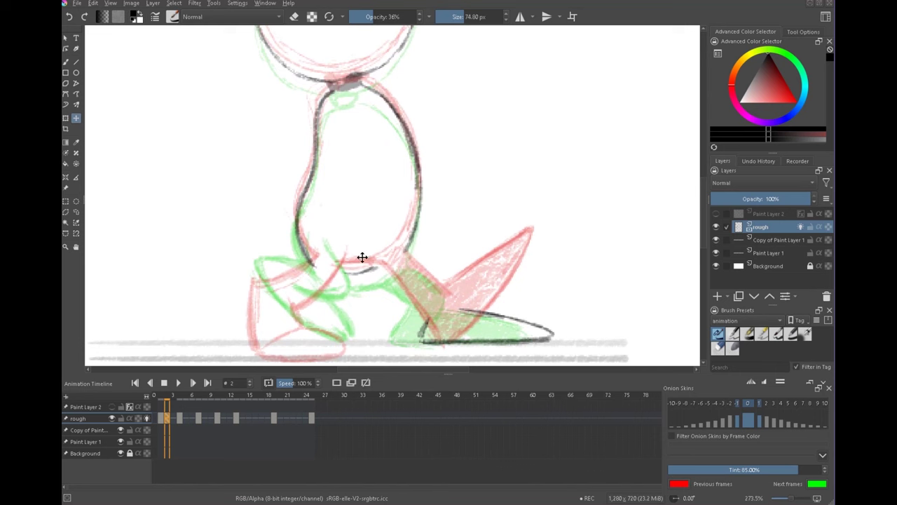
key("b")
left_click_drag(407, 256, 436, 283)
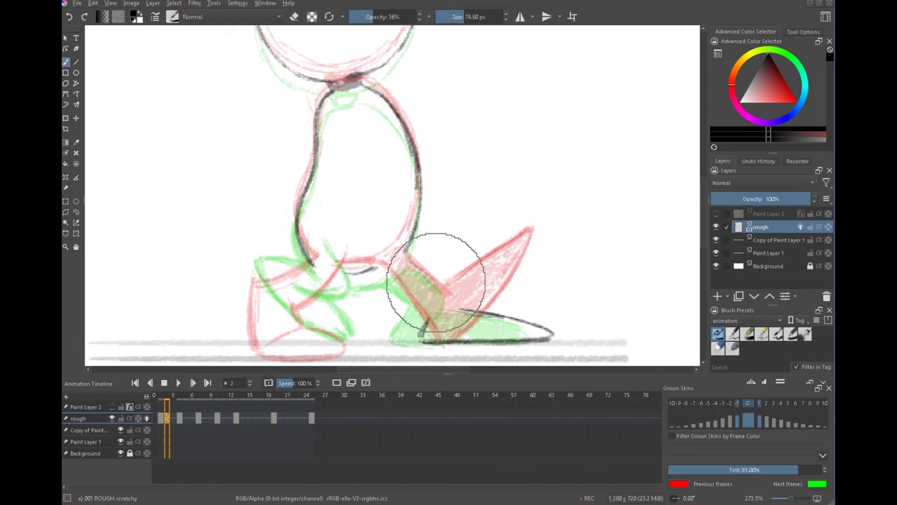
left_click_drag(384, 268, 405, 290)
key("Left")
mouse_move(480, 284)
left_mouse_down()
mouse_move(463, 196)
mouse_move(404, 242)
left_mouse_up()
key("Right")
key("Left")
key("Right")
key("Right")
key("Left")
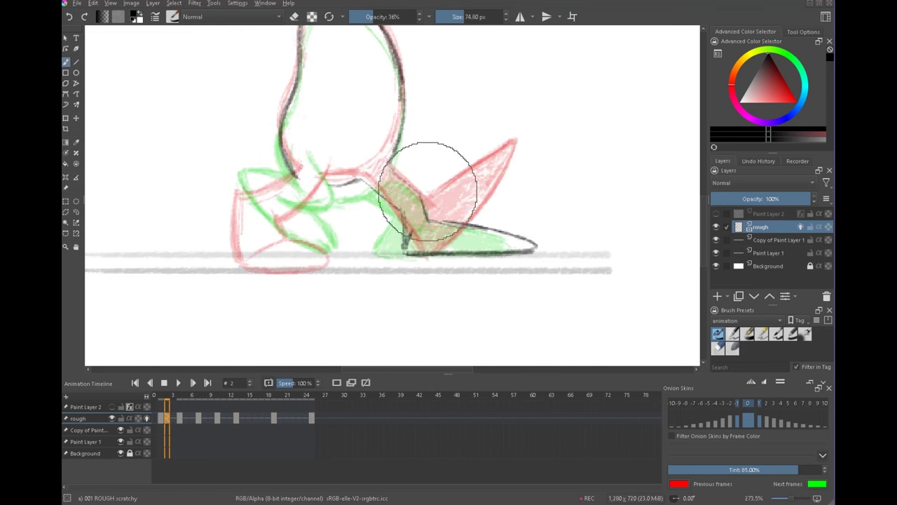
left_click_drag(425, 206, 428, 216)
left_click_drag(388, 165, 415, 192)
- Draw the rear foot's heel mark and rounded toe on frame 2, using the frame 1 pose as reference
left_click_drag(383, 246, 448, 256)
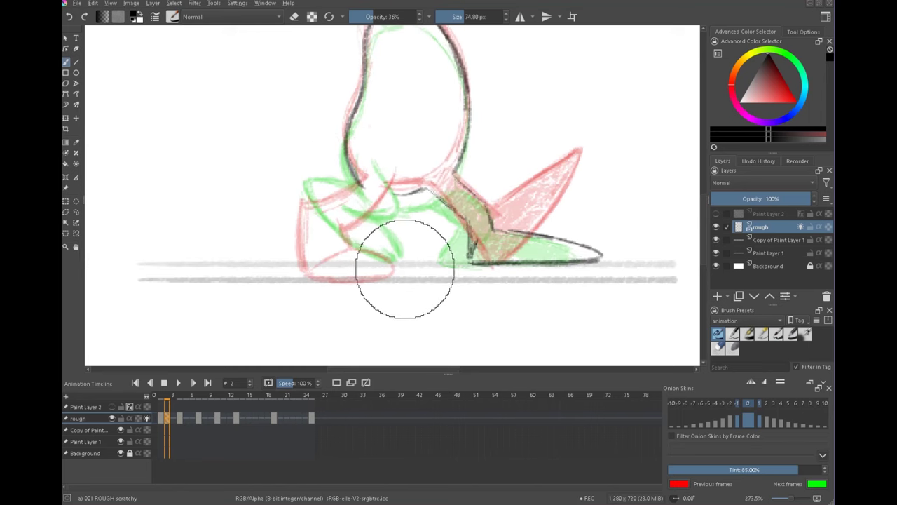
left_click_drag(298, 195, 302, 231)
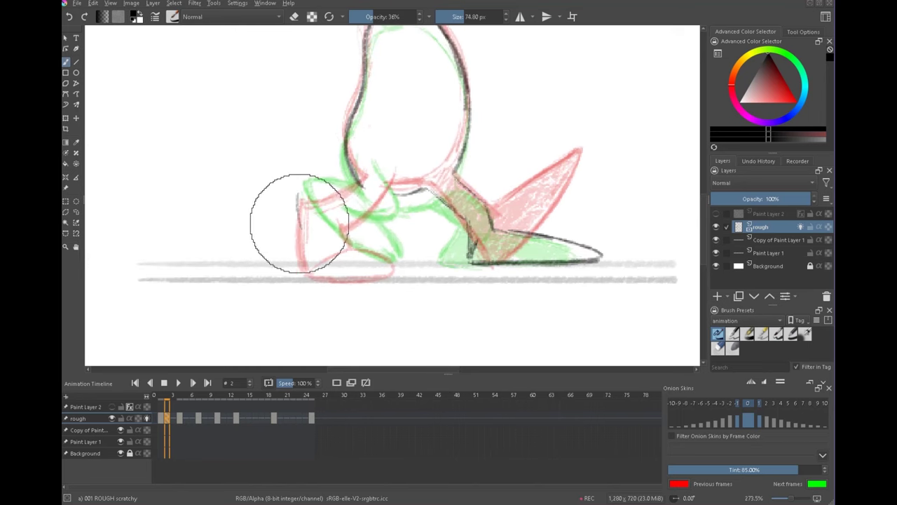
key("Left")
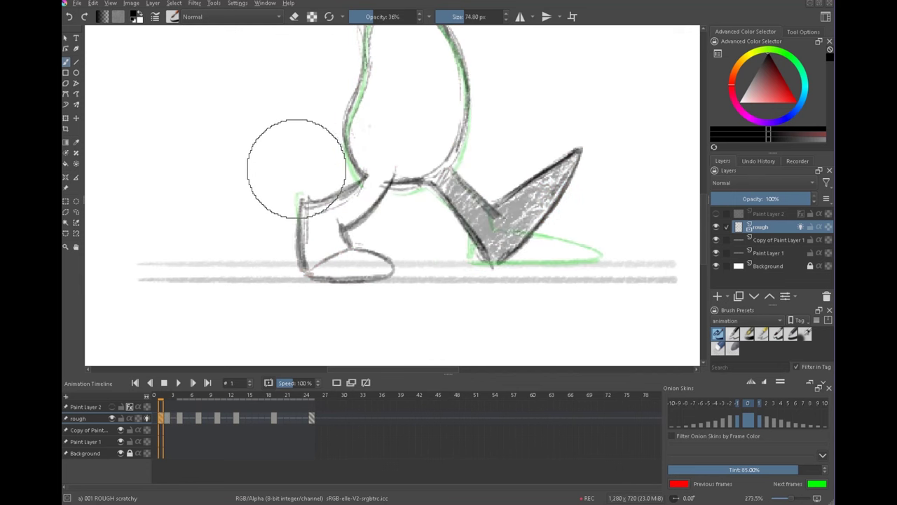
key("Right")
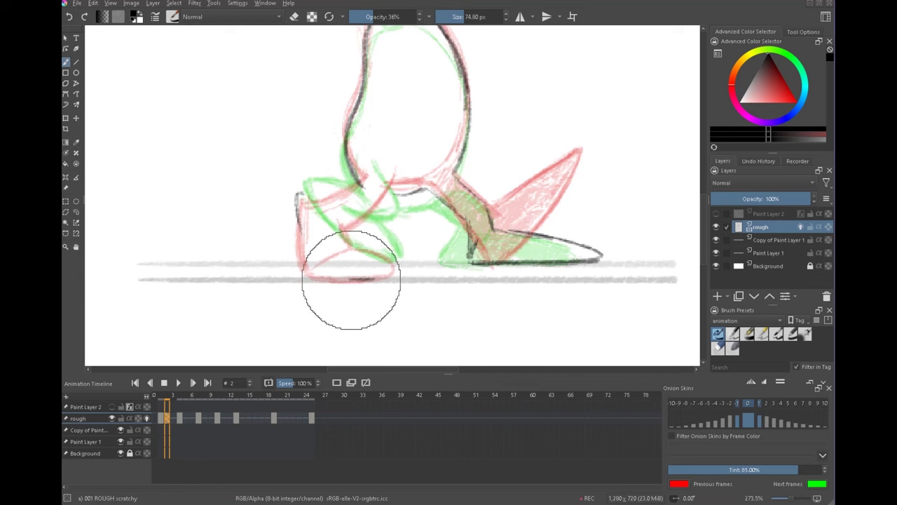
left_click_drag(369, 250, 392, 263)
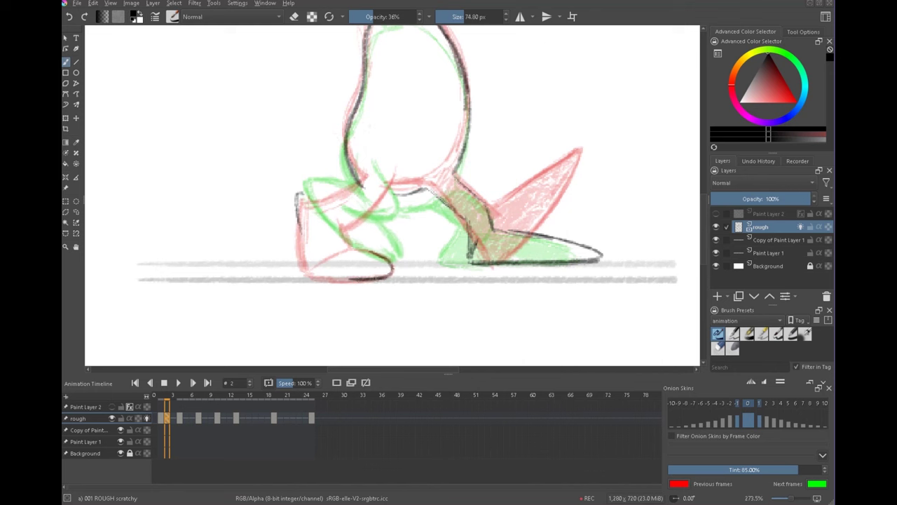
- Draw the curved line joining the rear foot's heel to its sole on frame 2, flipping against frame 1 to compare
key("Right")
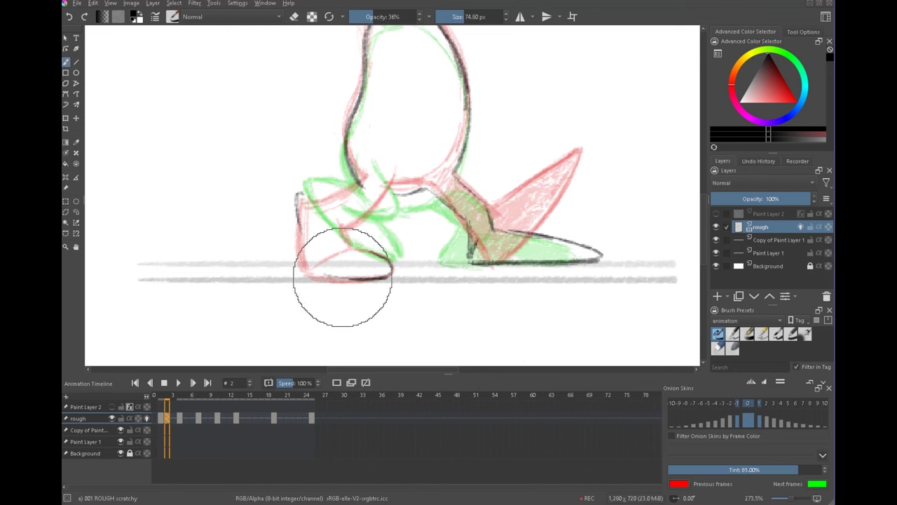
key("Left")
key("Right")
key("Left")
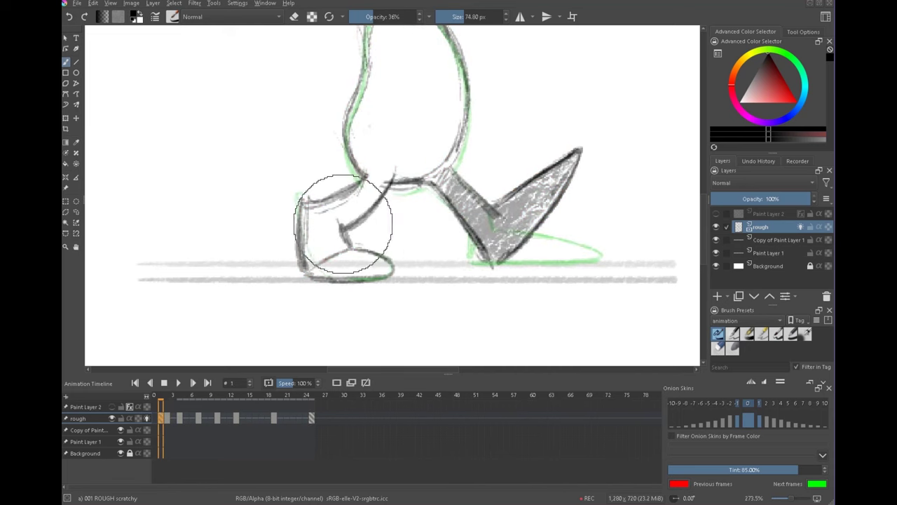
key("Left")
key("Right")
key("Right")
key("Left")
key("Right")
key("Left")
key("Right")
key("Left")
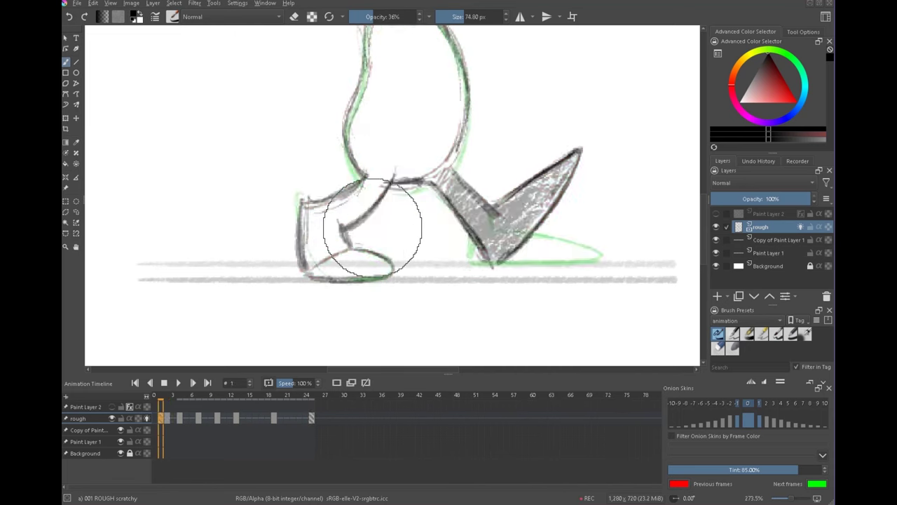
key("Right")
key("Left")
key("Right")
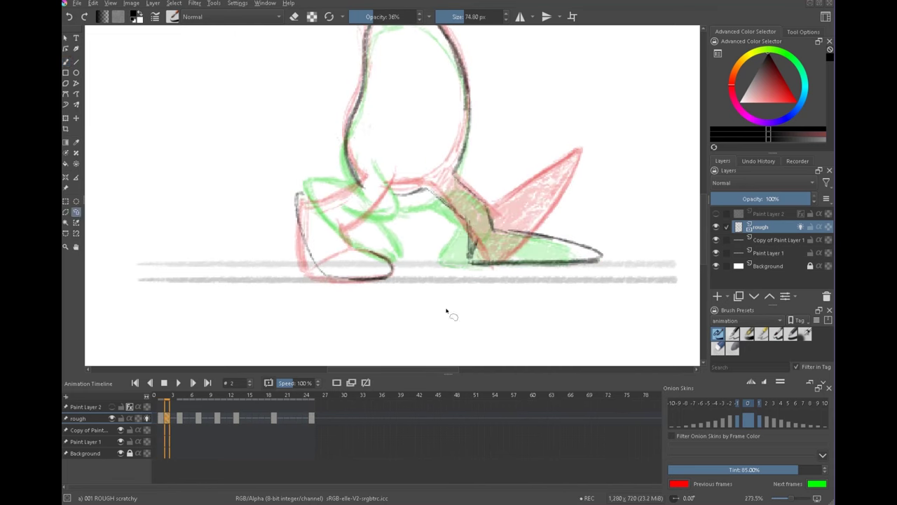
- Lasso the rear foot's toe on frame 2, shift it slightly back toward the heel, and clear the selection
key("e")
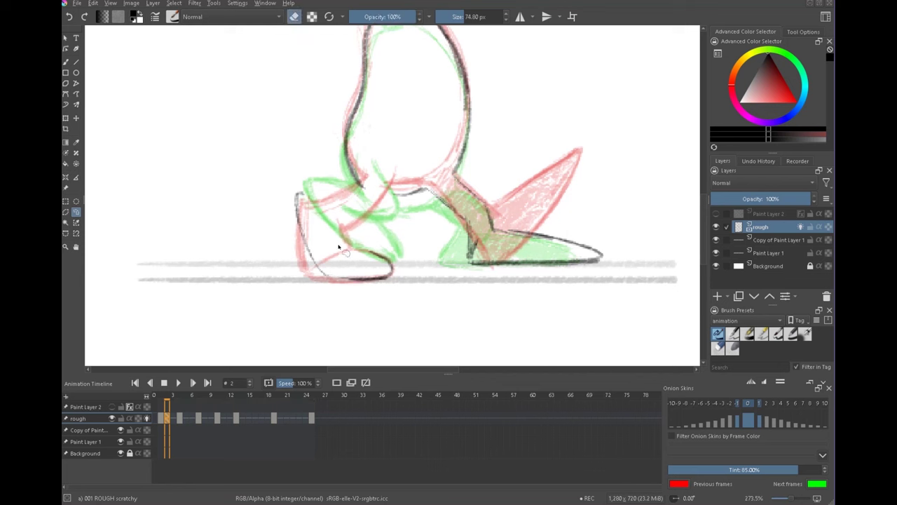
left_click(162, 415)
left_click(167, 416)
left_click_drag(356, 258, 419, 258)
key("t")
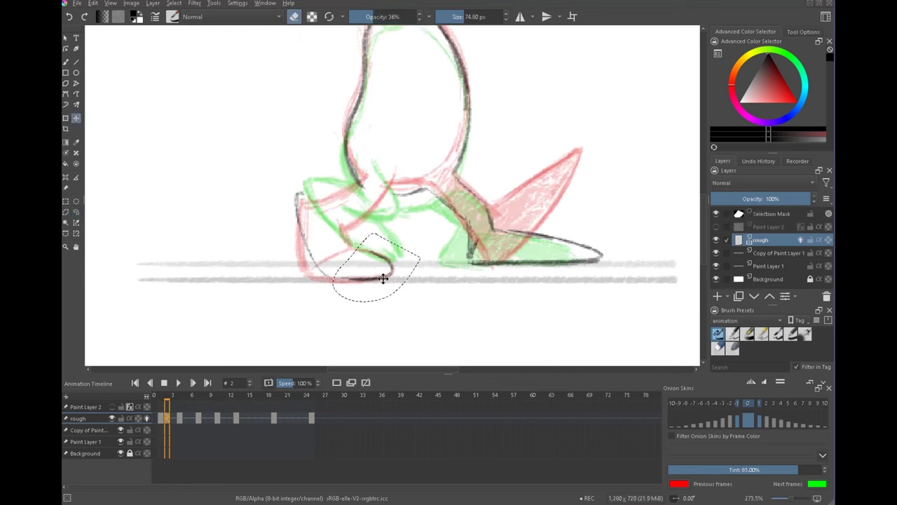
key("ctrl+shift+a")
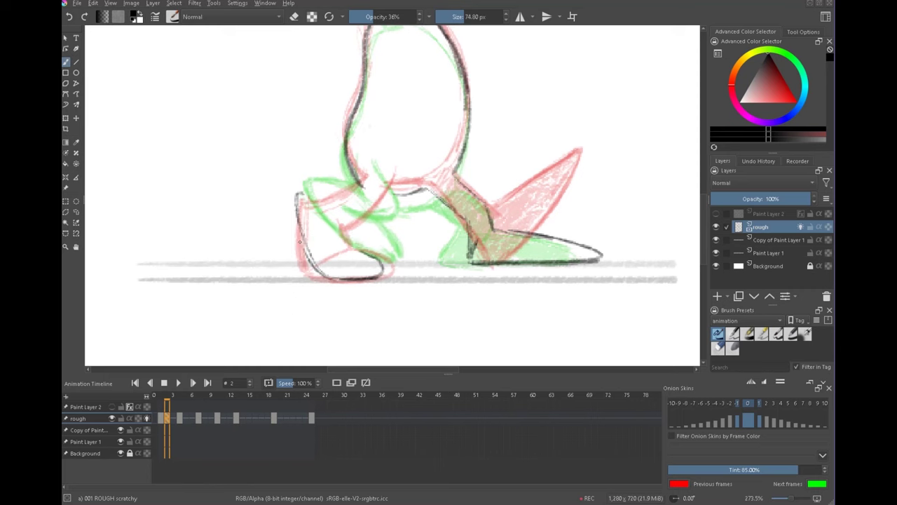
- Draw the rear leg's shin and thigh lines on frame 2 up to the torso, flipping against frame 1 to compare
key("Left")
key("Right")
left_click_drag(341, 216, 345, 239)
left_click_drag(300, 194, 358, 186)
key("Left")
key("Right")
key("Left")
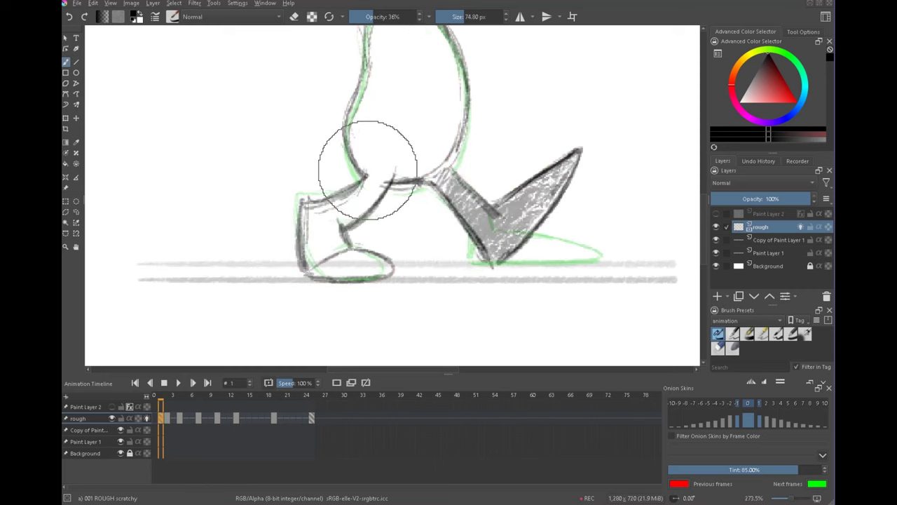
key("Right")
key("Left")
key("Right")
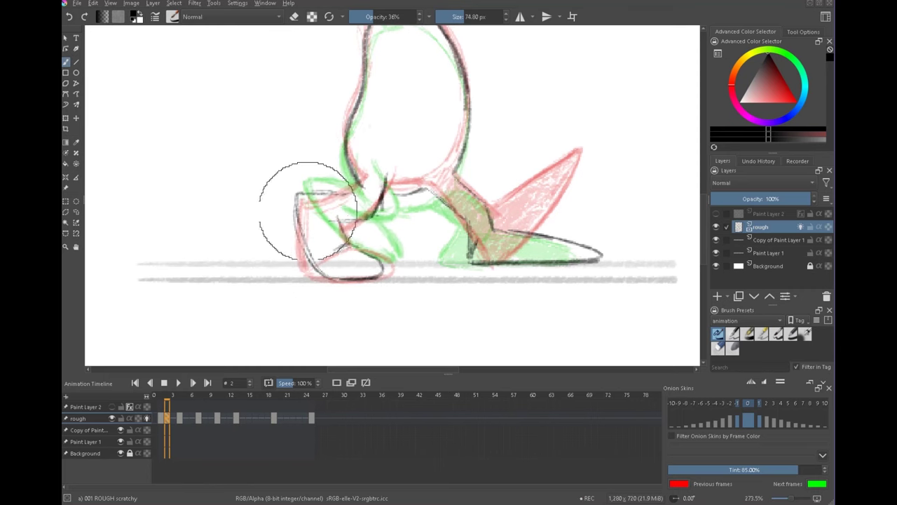
- Turn off onion skins for the rough layer and compare the frame 2 drawing with frame 1
left_click(147, 417)
key("Left")
key("Right")
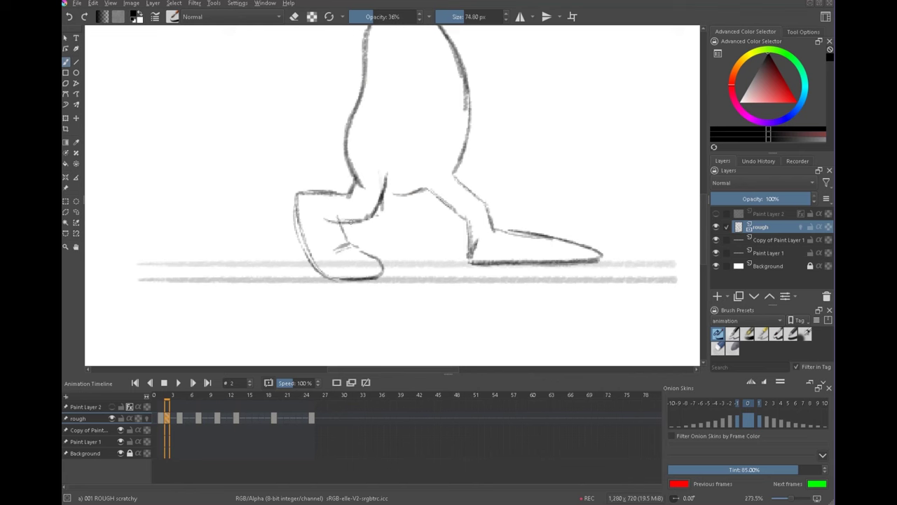
- Tidy the rear knee and hip lines on frame 2 and shade the front leg grey, flipping against frame 1 to compare
key("e")
key("e")
key("Left")
key("Right")
mouse_move(456, 175)
left_mouse_down()
mouse_move(484, 200)
mouse_move(493, 228)
mouse_move(448, 177)
left_mouse_up()
key("Left")
key("Right")
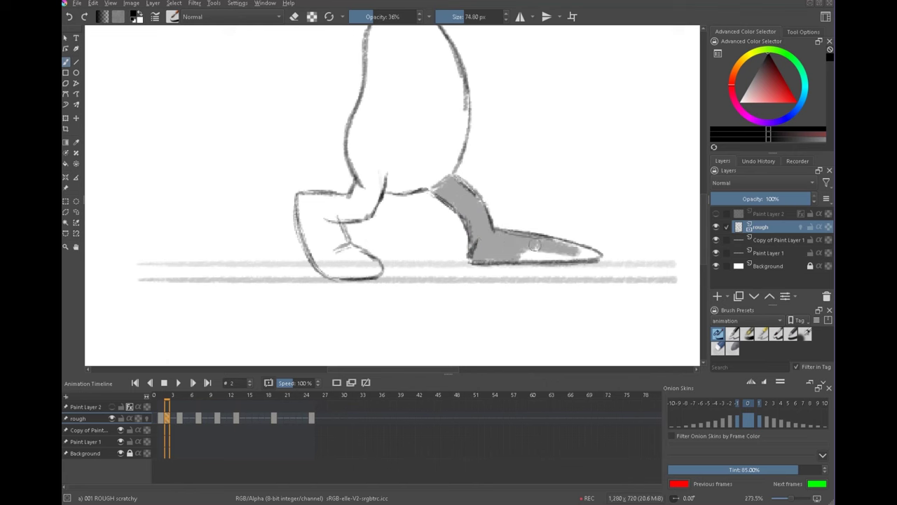
- Fill the rest of the front foot up to the toe with grey on frame 2 and flip through the neighbouring frames
left_click_drag(593, 254, 579, 251)
key("Left")
key("Right")
key("Right")
key("Right")
key("Left")
key("Left")
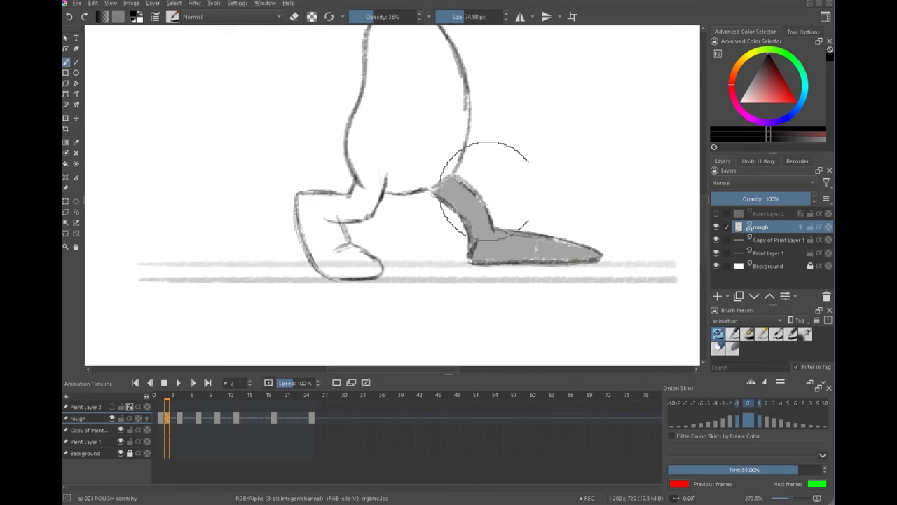
- Play back the rough walk animation to check the motion, and stop it
mouse_move(523, 189)
left_mouse_down()
mouse_move(471, 230)
mouse_move(486, 206)
left_mouse_up()
left_click(179, 382)
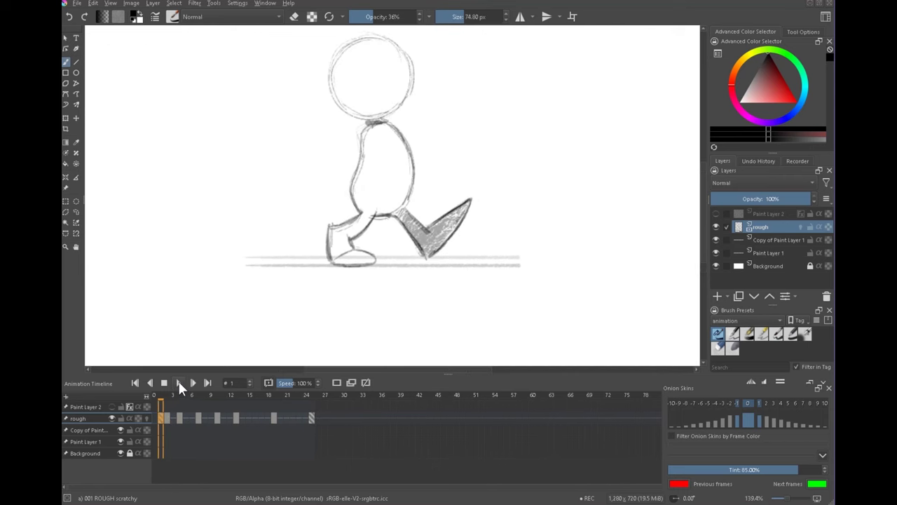
left_click(178, 382)
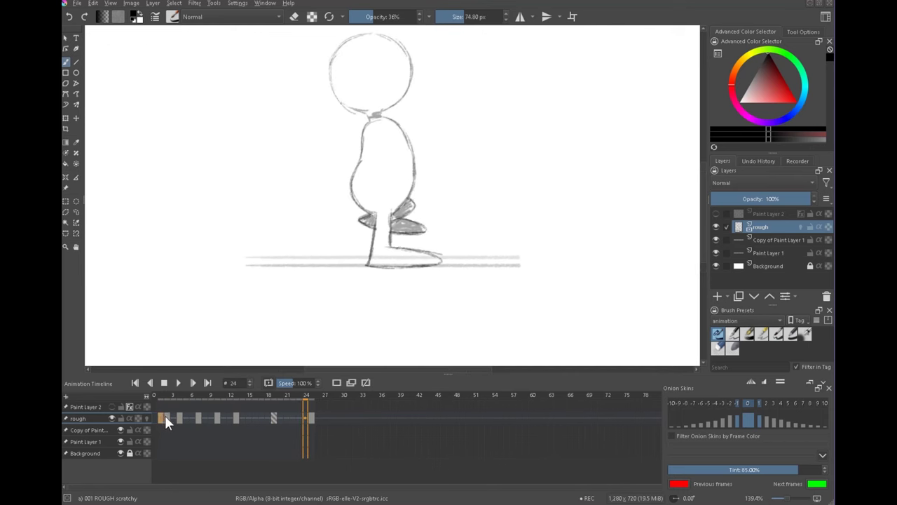
- Examine the timing chart drawn on frame 1 for the placement of in-between 3
left_click(174, 417)
left_click_drag(421, 230, 540, 258)
left_click_drag(582, 191, 286, 325)
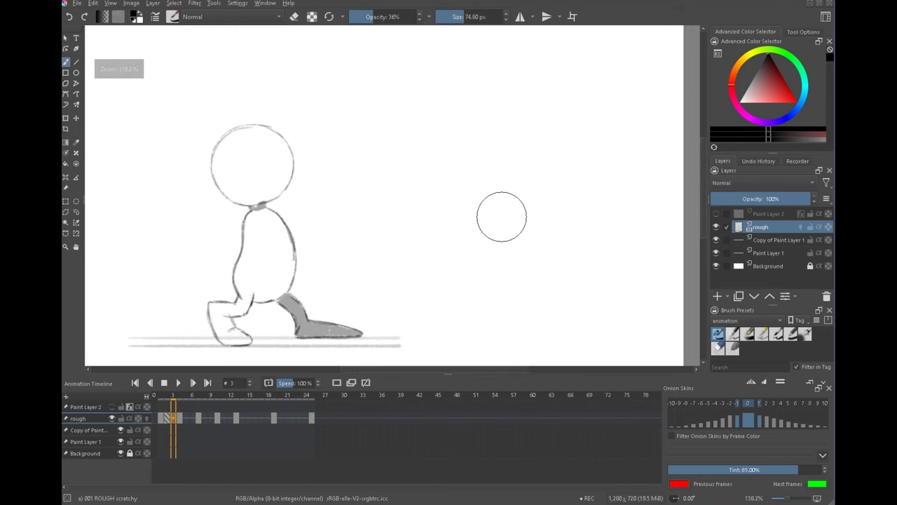
left_click(160, 417)
left_click_drag(537, 198, 340, 329)
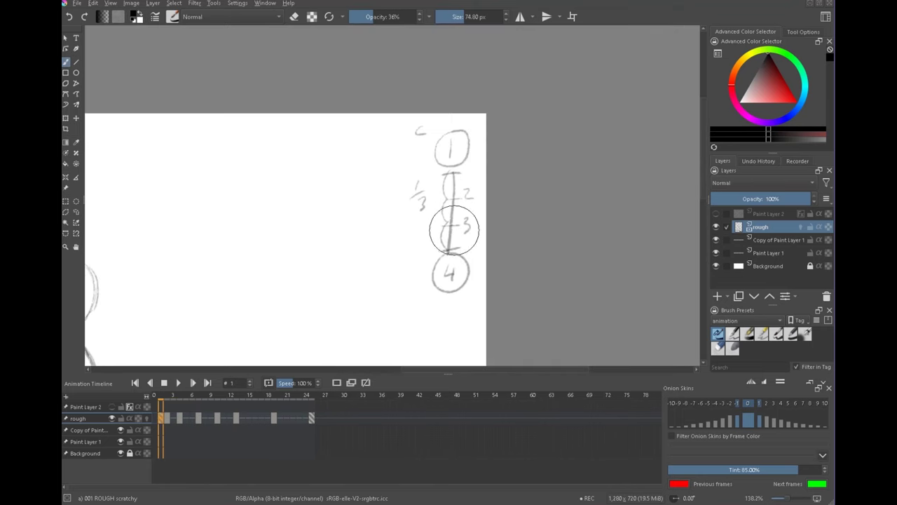
left_click_drag(342, 293, 631, 162)
left_click_drag(331, 281, 347, 224)
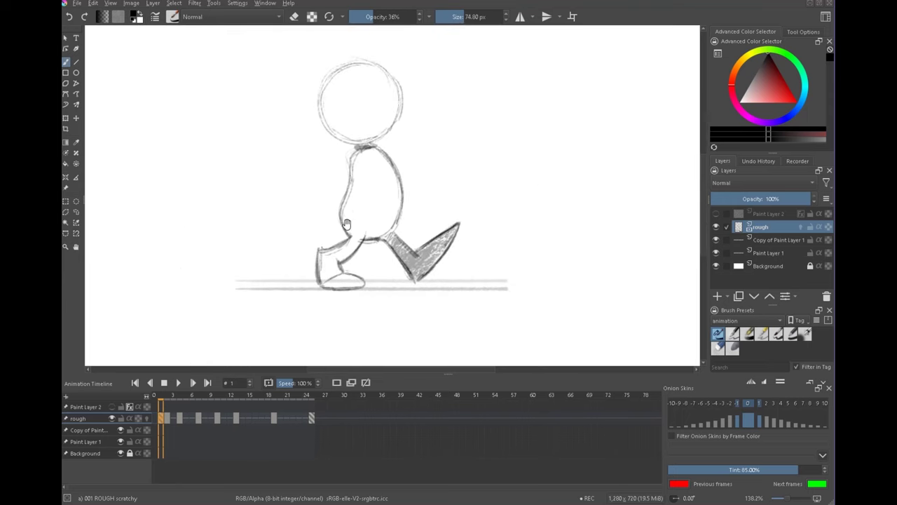
- Scrub through the rough walk poses and compare the leg drawings of frames 1 and 2 up close
left_click_drag(186, 419, 227, 403)
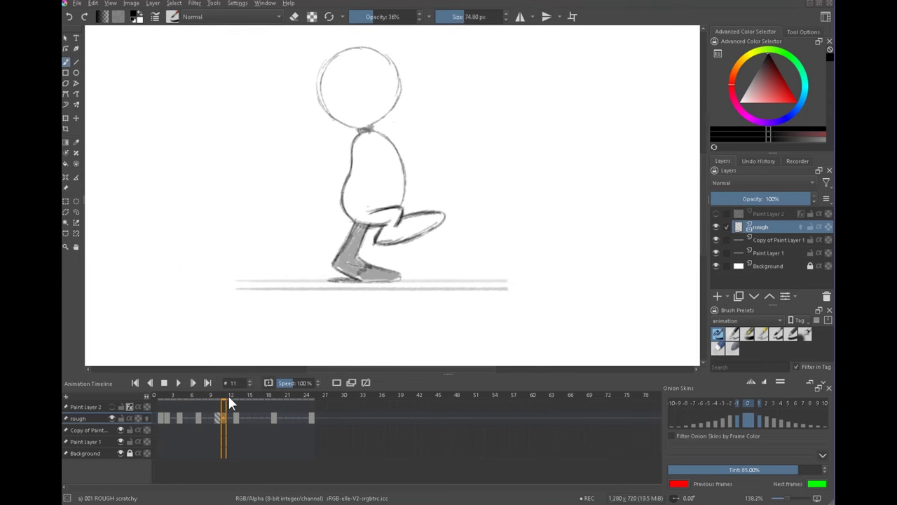
left_click(172, 418)
scroll(372, 266, "up", 3)
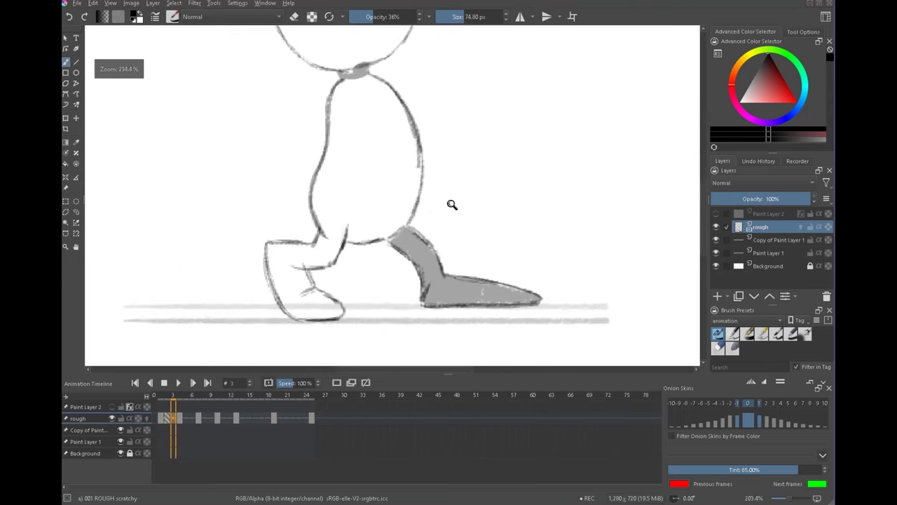
left_click(162, 419)
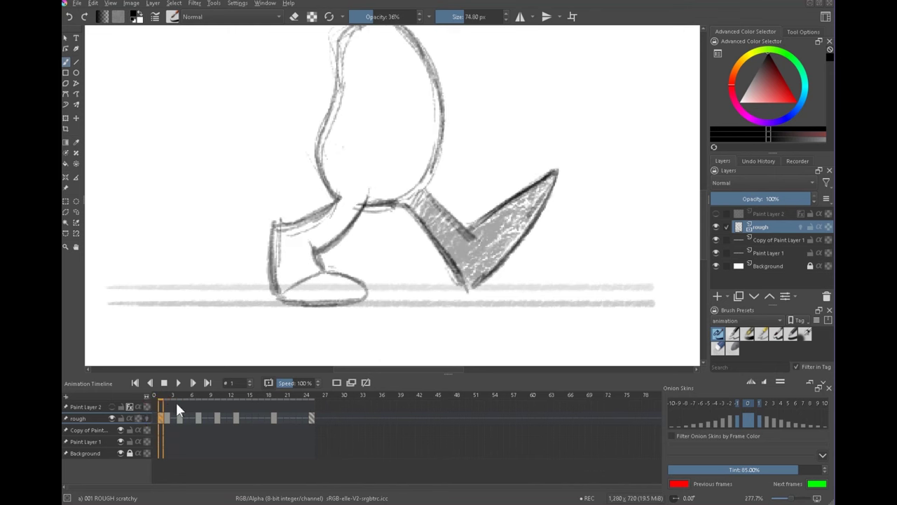
left_click(166, 418)
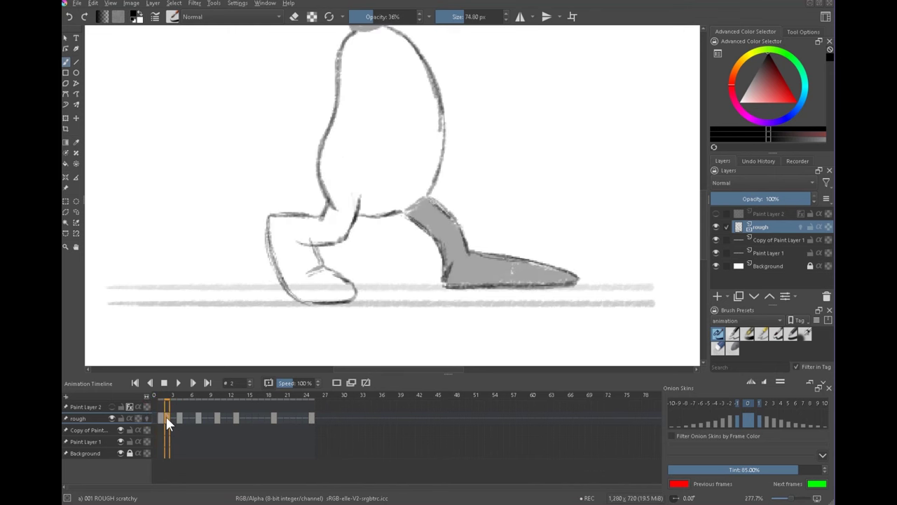
- Give the frame 2 keyframe of the rough layer a blue colour label and go to frame 3
right_click(167, 415)
right_click(165, 339)
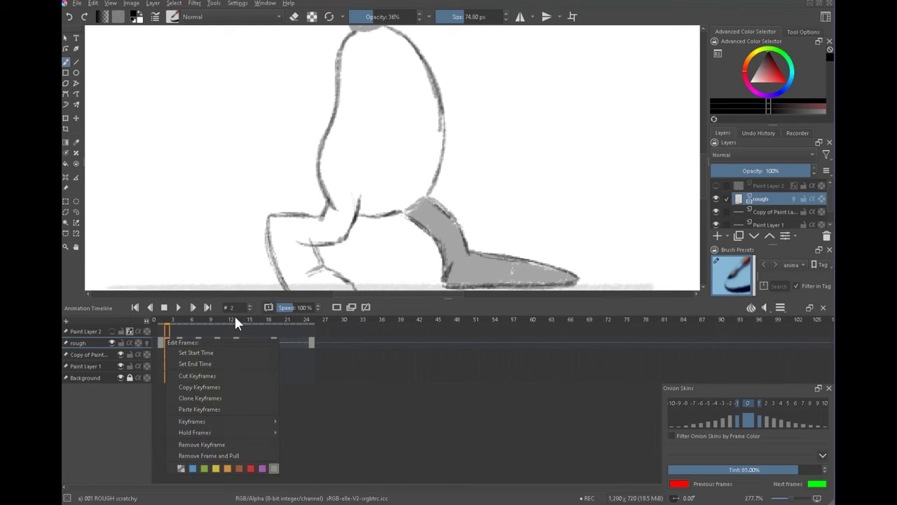
left_click(180, 467)
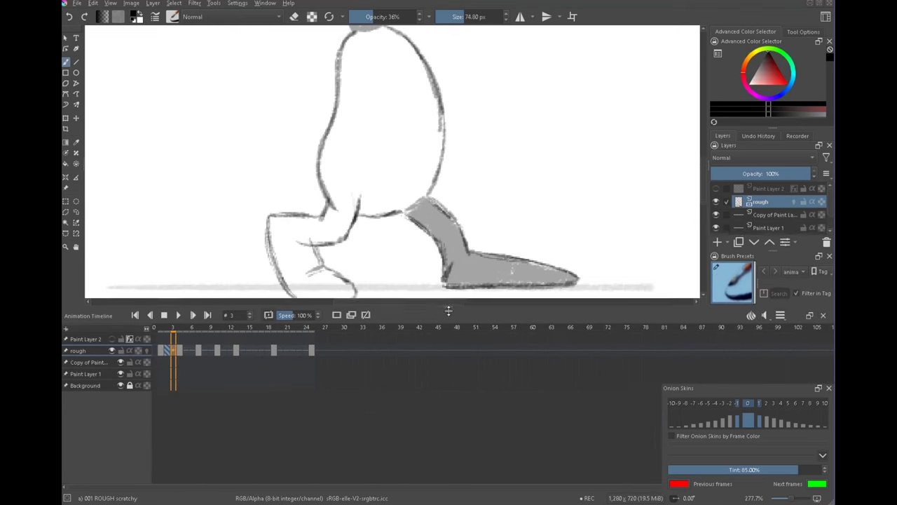
left_click(160, 409)
left_click(173, 409)
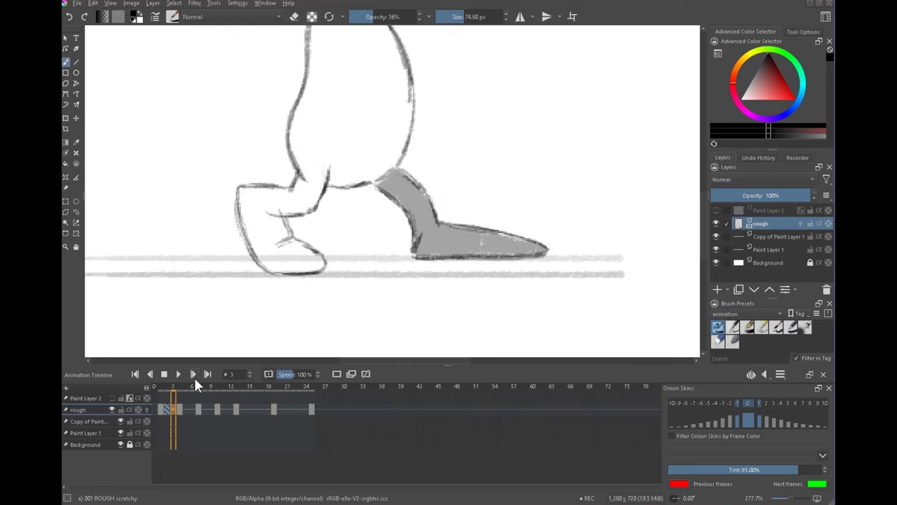
- Show onion skins on the rough layer and sketch the outline of the front foot on frame 3
left_click(147, 409)
left_click_drag(414, 246, 472, 215)
mouse_move(398, 235)
left_mouse_down()
mouse_move(389, 262)
mouse_move(580, 259)
left_mouse_up()
mouse_move(442, 214)
left_mouse_down()
mouse_move(580, 245)
mouse_move(577, 257)
left_mouse_up()
left_click_drag(488, 218, 479, 254)
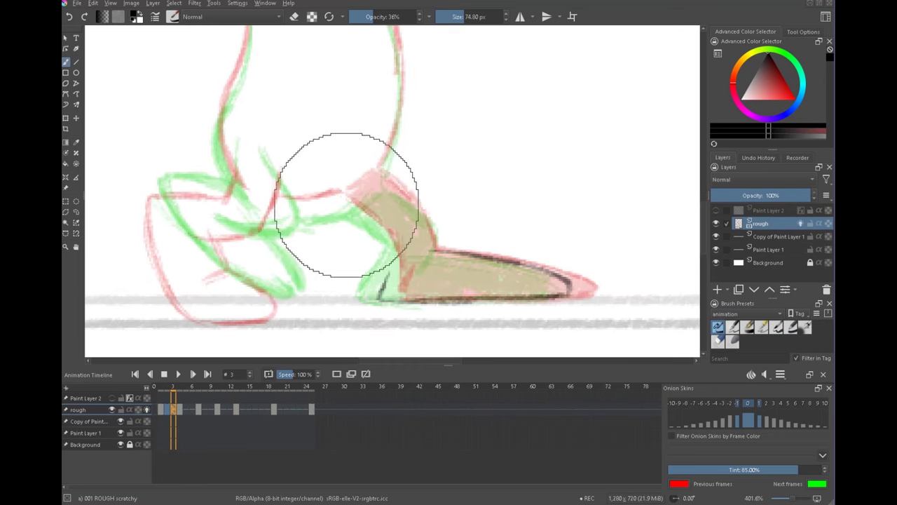
- Sketch the heel and both sides of the front leg between its foot and the body on frame 3
left_click_drag(345, 204, 381, 233)
left_click_drag(379, 296, 401, 254)
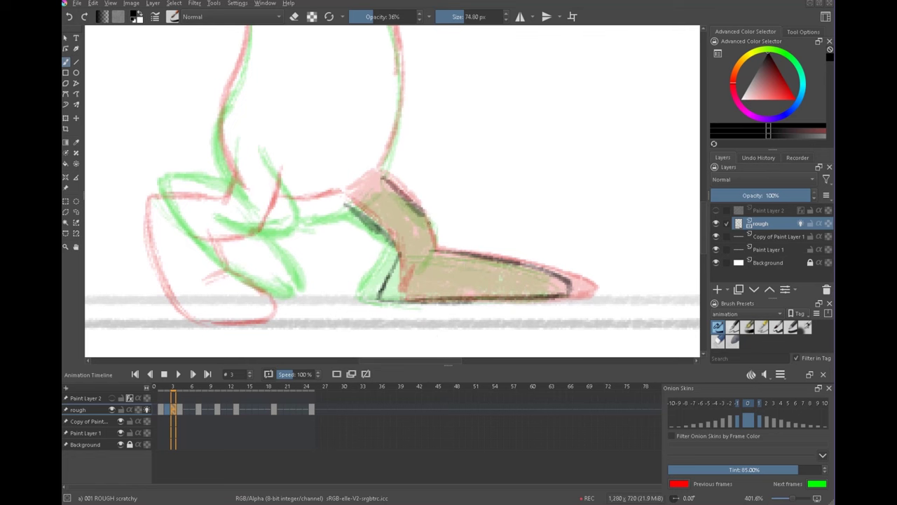
left_click_drag(425, 210, 505, 263)
mouse_move(356, 257)
left_mouse_down()
mouse_move(405, 260)
mouse_move(422, 250)
left_mouse_up()
- Draw the underside and full outline of the bean-shaped torso on frame 3, between the onion-skin poses
mouse_move(498, 210)
left_mouse_down()
mouse_move(475, 312)
mouse_move(488, 326)
left_mouse_up()
mouse_move(338, 117)
left_mouse_down()
mouse_move(323, 169)
mouse_move(326, 203)
left_mouse_up()
left_click_drag(330, 242, 348, 173)
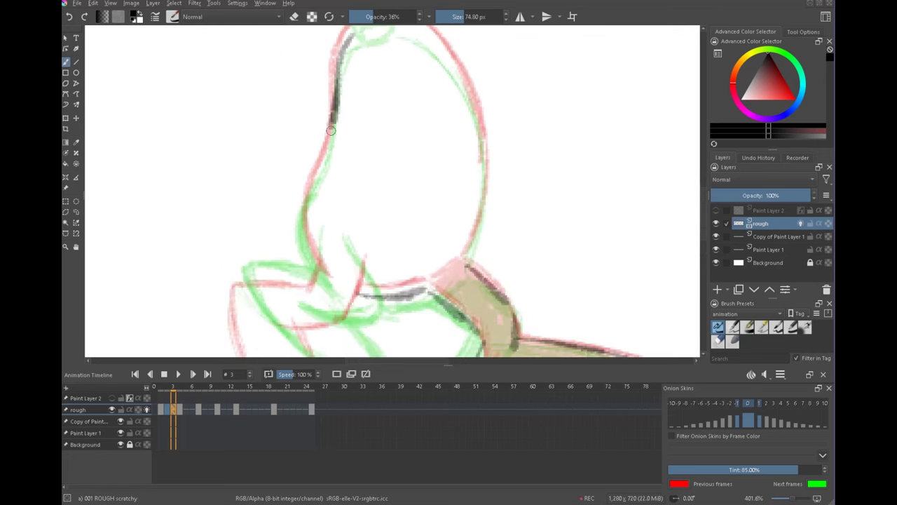
left_click_drag(302, 223, 315, 266)
left_click_drag(394, 246, 360, 361)
left_click_drag(312, 155, 344, 137)
mouse_move(318, 148)
left_mouse_down()
mouse_move(345, 137)
mouse_move(374, 146)
left_mouse_up()
mouse_move(336, 141)
left_mouse_down()
mouse_move(395, 146)
mouse_move(419, 178)
left_mouse_up()
mouse_move(398, 156)
left_mouse_down()
mouse_move(433, 214)
mouse_move(433, 134)
mouse_move(447, 186)
left_mouse_up()
left_click_drag(441, 144, 447, 155)
left_click_drag(439, 274, 428, 295)
mouse_move(383, 321)
left_mouse_down()
mouse_move(419, 287)
mouse_move(436, 295)
left_mouse_up()
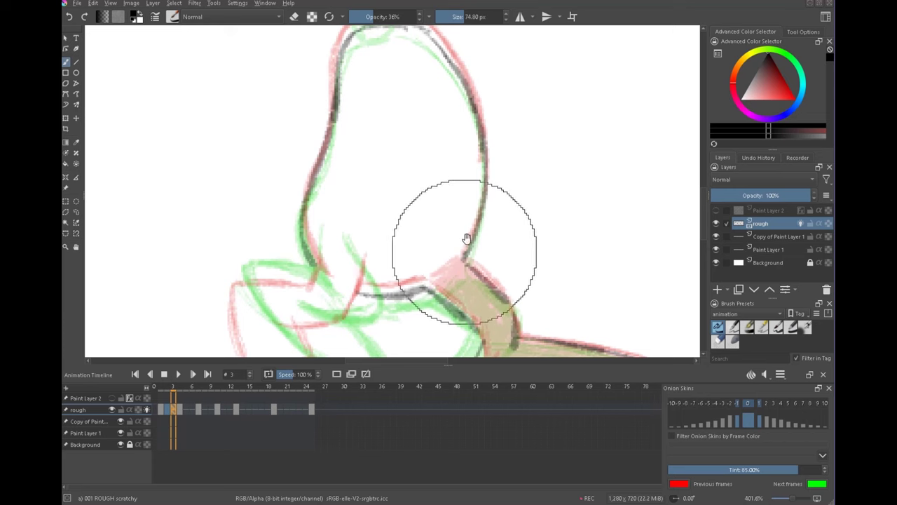
- Draw the round head and the shaded neck on frame 3, midway between the onion-skin heads
left_click_drag(465, 242, 455, 350)
mouse_move(386, 132)
left_mouse_down()
mouse_move(385, 242)
mouse_move(422, 330)
left_mouse_up()
mouse_move(323, 302)
left_mouse_down()
mouse_move(294, 271)
mouse_move(276, 169)
mouse_move(309, 131)
left_mouse_up()
mouse_move(285, 171)
left_mouse_down()
mouse_move(360, 94)
mouse_move(426, 91)
left_mouse_up()
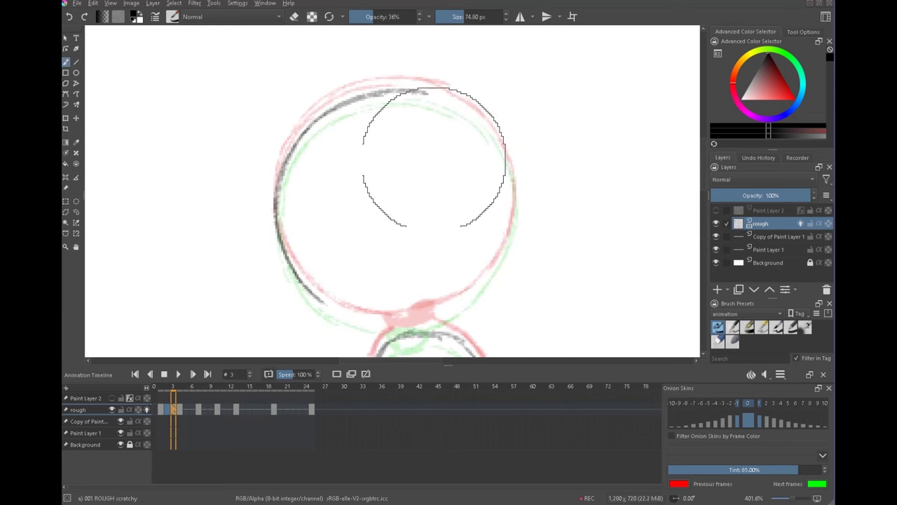
mouse_move(351, 319)
left_mouse_down()
mouse_move(451, 314)
mouse_move(433, 327)
left_mouse_up()
left_click_drag(467, 285, 432, 287)
left_click_drag(384, 93, 420, 101)
left_click_drag(396, 95, 436, 110)
mouse_move(411, 99)
left_mouse_down()
mouse_move(464, 137)
mouse_move(482, 228)
left_mouse_up()
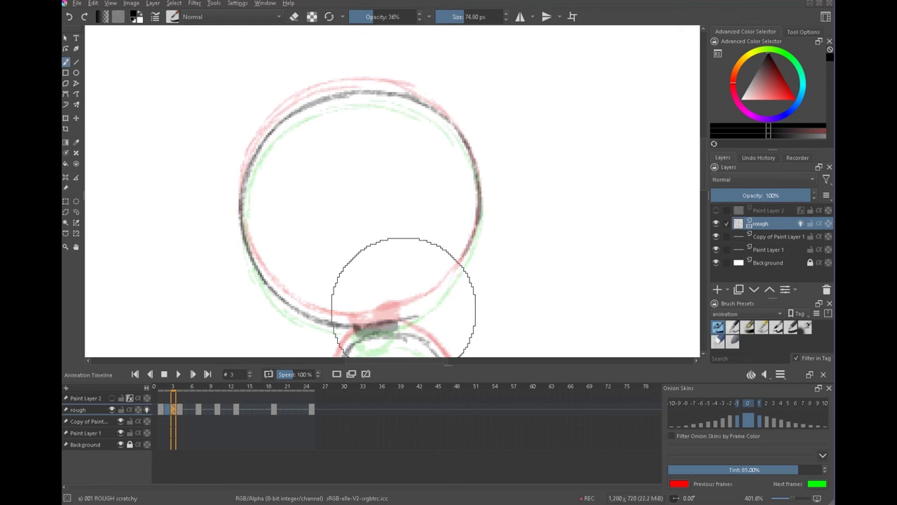
left_click_drag(444, 304, 476, 187)
left_click_drag(448, 274, 465, 174)
mouse_move(465, 174)
left_mouse_down()
mouse_move(454, 267)
mouse_move(468, 331)
left_mouse_up()
- Sketch the heel side and upper edge of the rear leg on frame 3, flipping to neighbouring frames to judge its position
left_click_drag(547, 286, 514, 211)
left_click_drag(527, 176, 520, 95)
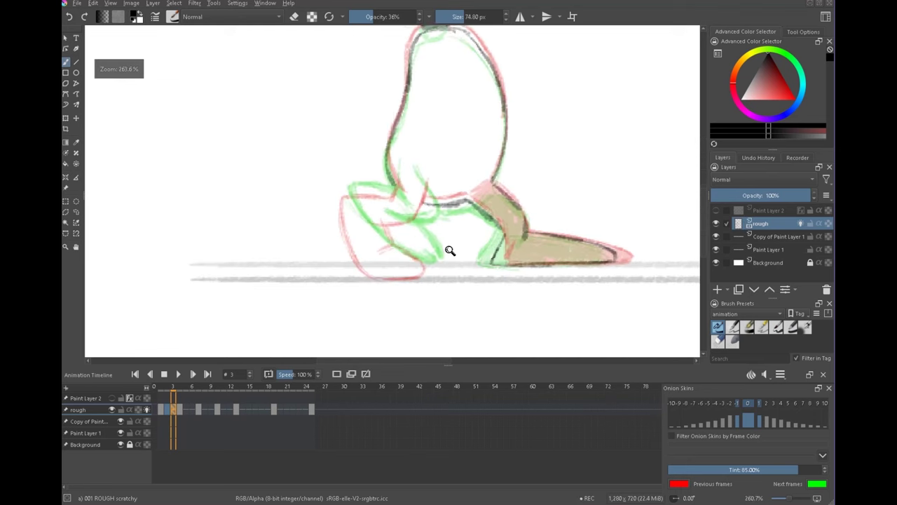
left_click_drag(451, 250, 457, 263)
key("Left")
key("Right")
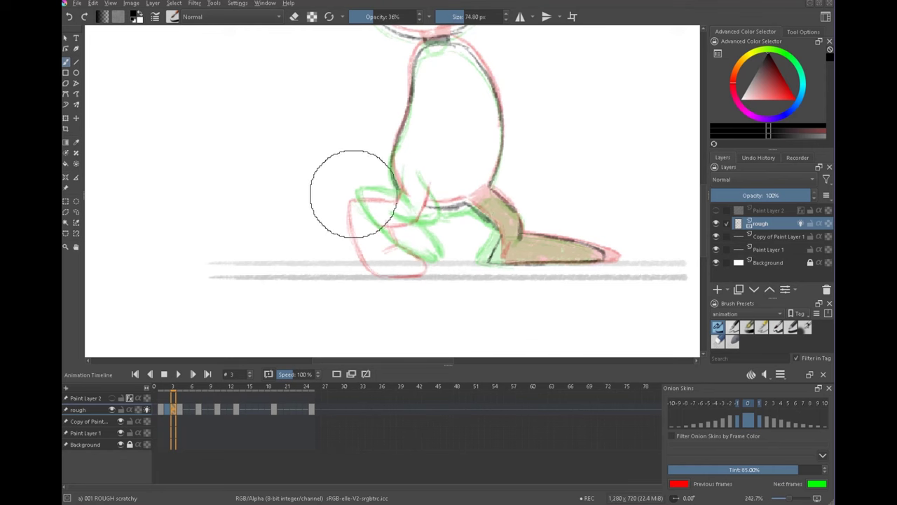
left_click_drag(354, 196, 378, 255)
key("Left")
key("Right")
key("Right")
key("Left")
left_click_drag(353, 195, 400, 196)
key("Left")
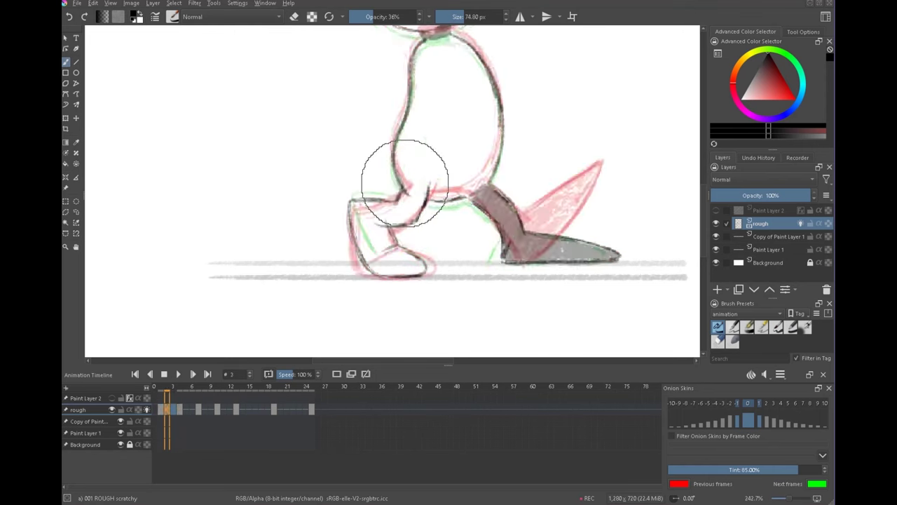
key("Right")
key("Right")
key("Left")
- Complete the sole and toe of the rear foot on frame 3, comparing it with the adjacent frames
mouse_move(367, 243)
left_mouse_down()
mouse_move(398, 264)
mouse_move(432, 271)
left_mouse_up()
mouse_move(432, 268)
left_mouse_down()
mouse_move(420, 237)
mouse_move(429, 267)
left_mouse_up()
key("Right")
key("Left")
key("Left")
key("Right")
key("Left")
key("Right")
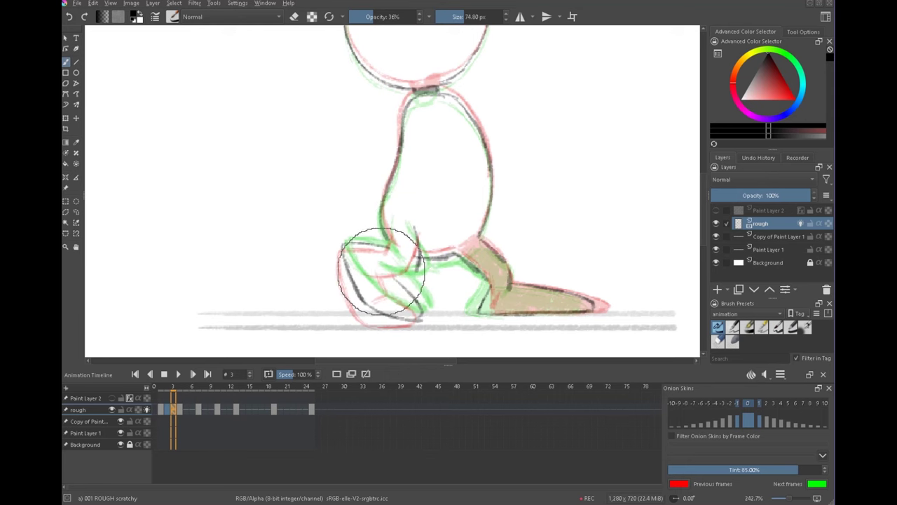
- Hide the onion skins and refine the rear leg's outline on frame 3
left_click(146, 410)
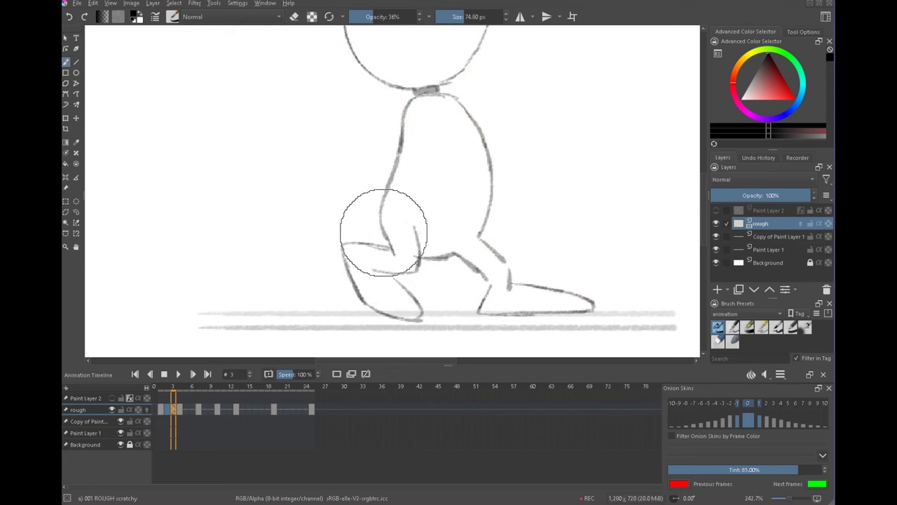
left_click_drag(393, 275, 422, 316)
mouse_move(470, 325)
left_mouse_down()
mouse_move(461, 278)
mouse_move(386, 281)
left_mouse_up()
left_click_drag(419, 215, 426, 243)
key("Left")
key("Right")
- Shade the front leg and foot grey on frame 3
left_click_drag(371, 208, 386, 203)
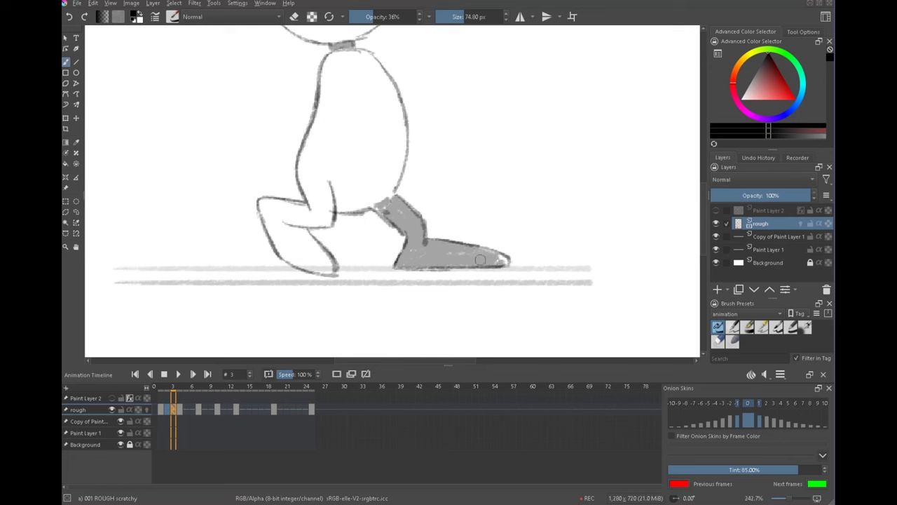
left_click_drag(562, 245, 441, 230)
left_click_drag(502, 201, 446, 212)
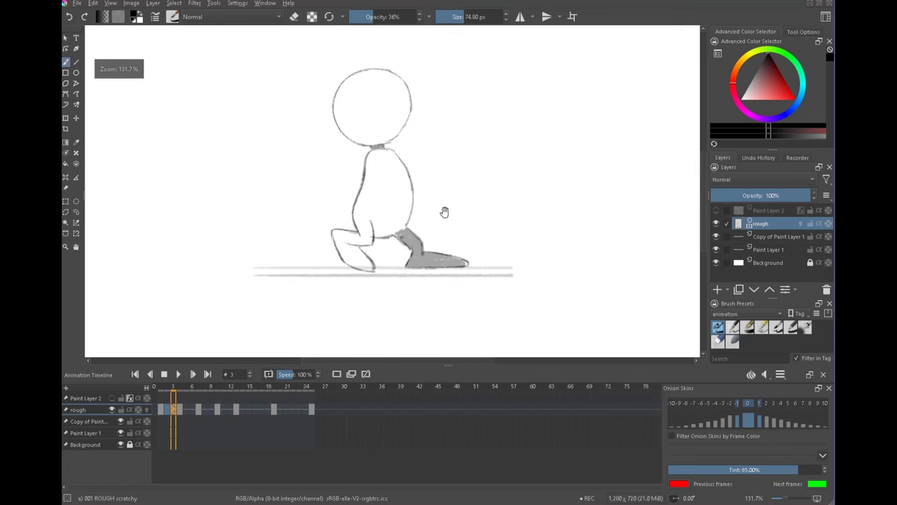
- Play the walk animation from frame 1 to check the new in-between, and stop playback
mouse_move(159, 408)
left_mouse_down()
mouse_move(173, 411)
mouse_move(163, 405)
left_mouse_up()
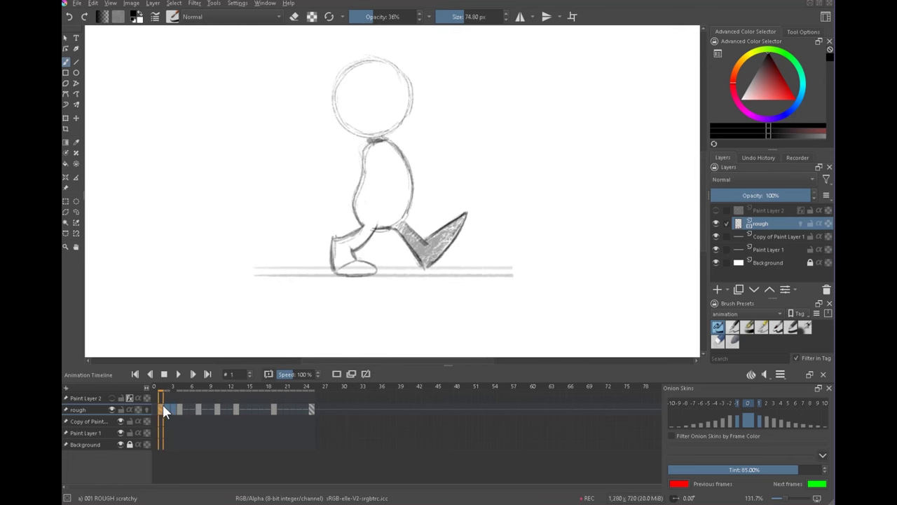
left_click(177, 374)
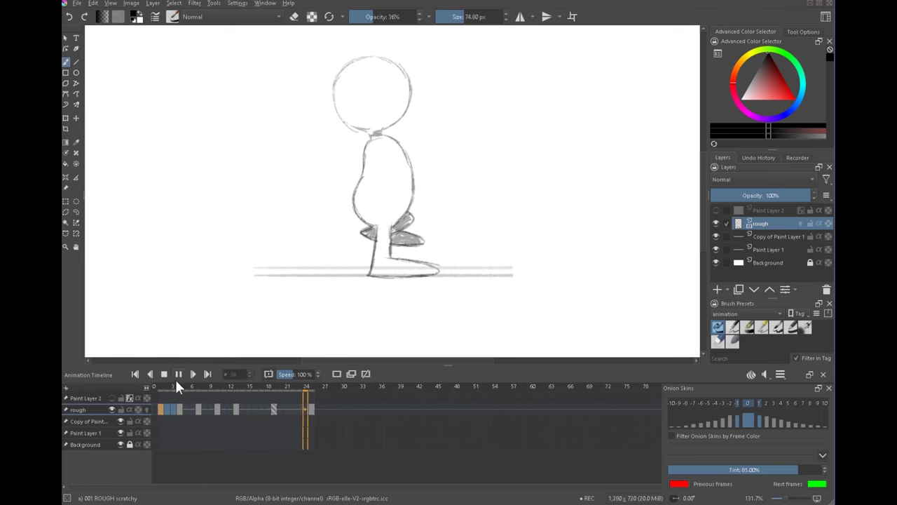
left_click(164, 374)
- Show onion skins at frame 5 and sketch the front foot's outline there, using frame 7 as reference
left_click(186, 409)
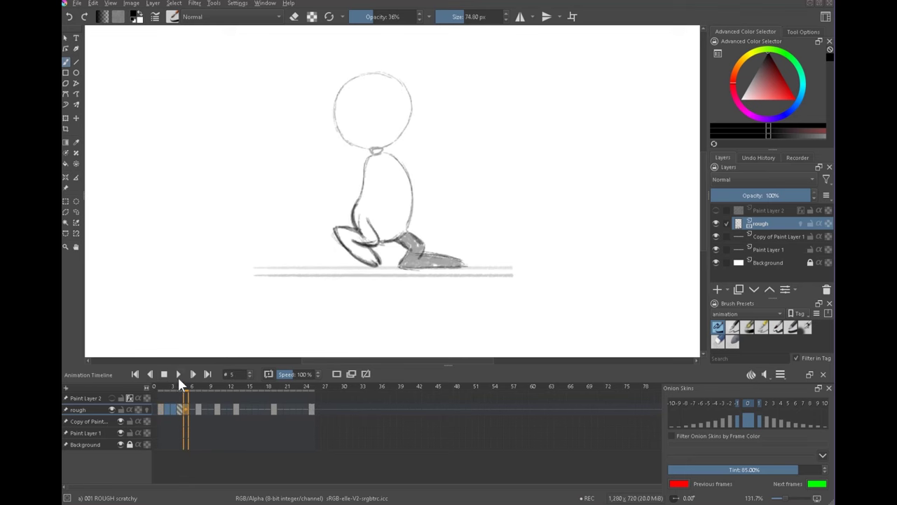
left_click_drag(406, 212, 449, 159)
left_click_drag(387, 231, 395, 216)
left_click(146, 410)
left_click_drag(447, 280, 455, 191)
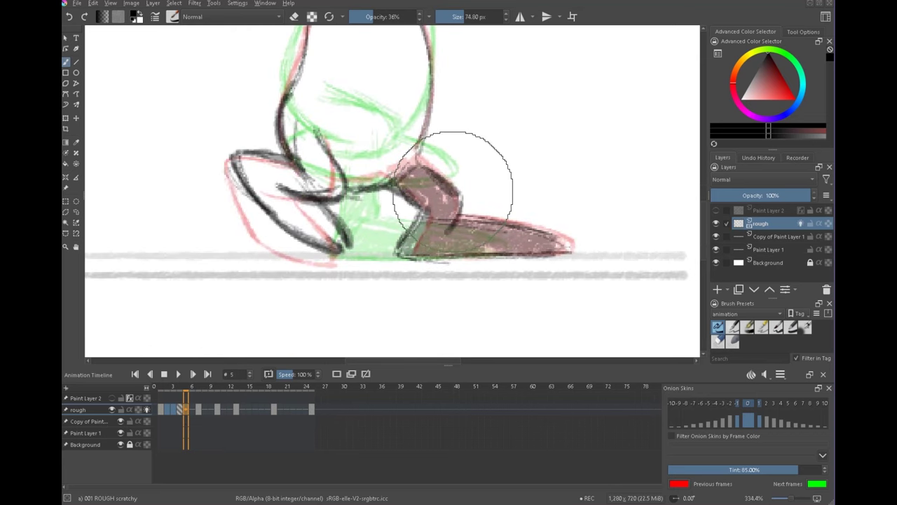
left_click(197, 408)
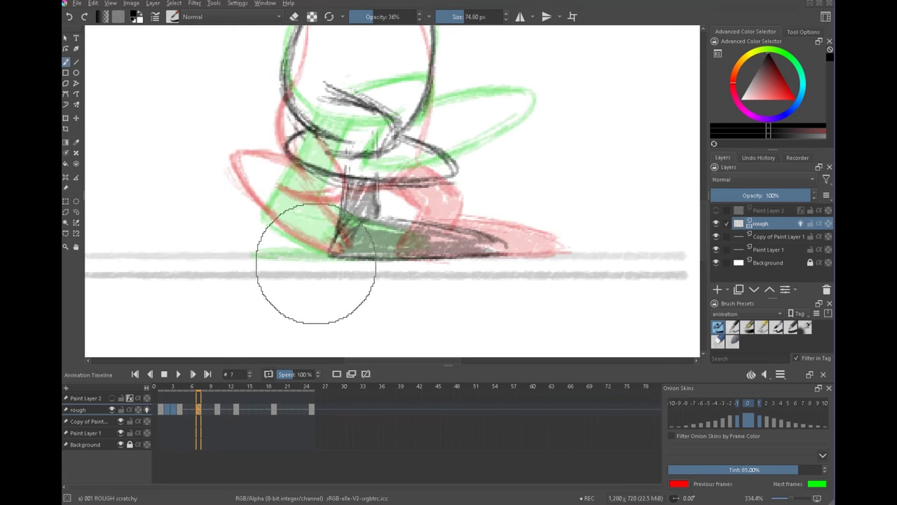
left_click(186, 409)
left_click_drag(379, 251, 540, 256)
mouse_move(422, 220)
left_mouse_down()
mouse_move(504, 231)
mouse_move(549, 253)
left_mouse_up()
left_click_drag(392, 217, 378, 253)
- Draw the round head on frame 5 over the previous frame's onion-skin head, undoing the misplaced first stroke
scroll(459, 273, "up", 10)
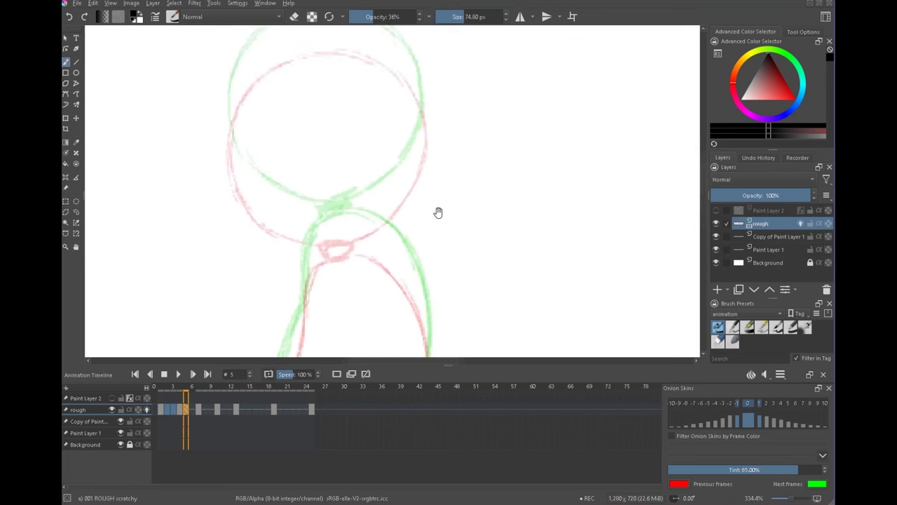
left_click_drag(296, 131, 347, 119)
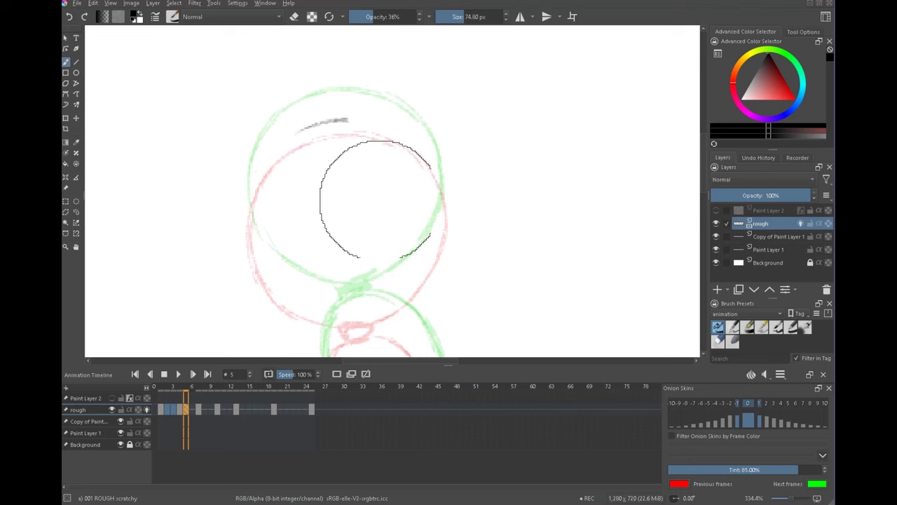
scroll(357, 169, "down", 3)
key("ctrl+z")
left_click_drag(272, 242, 245, 170)
mouse_move(250, 208)
left_mouse_down()
mouse_move(254, 128)
mouse_move(319, 77)
mouse_move(368, 76)
left_mouse_up()
left_click_drag(250, 212, 299, 257)
left_click_drag(271, 239, 330, 268)
mouse_move(378, 77)
left_mouse_down()
mouse_move(418, 110)
mouse_move(433, 140)
mouse_move(387, 259)
mouse_move(416, 138)
left_mouse_up()
scroll(387, 259, "down", 3)
- Trace both sides of the torso outline below the neck on frame 5
left_click_drag(351, 111, 309, 294)
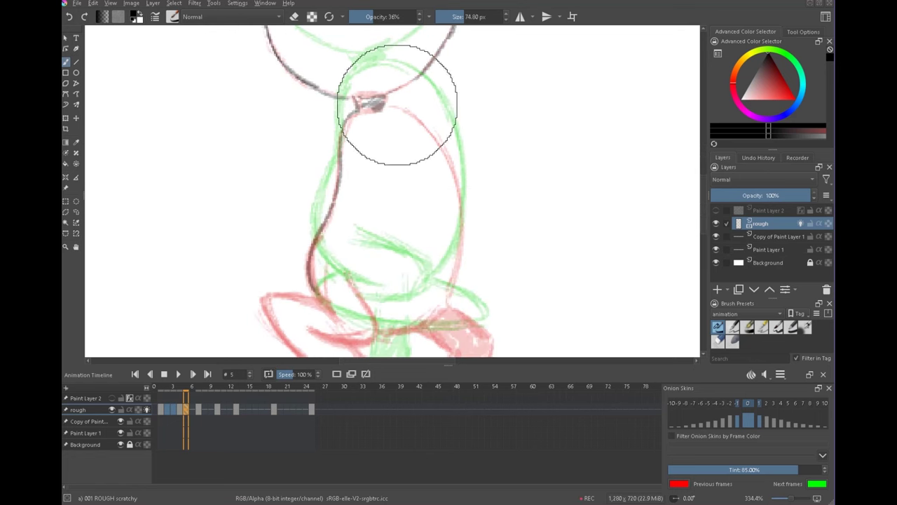
left_click_drag(387, 105, 456, 182)
scroll(501, 235, "down", 3)
left_click_drag(545, 234, 457, 274)
- Select the head and torso on frame 5 with a freehand selection, move them slightly upward, and deselect
key("l")
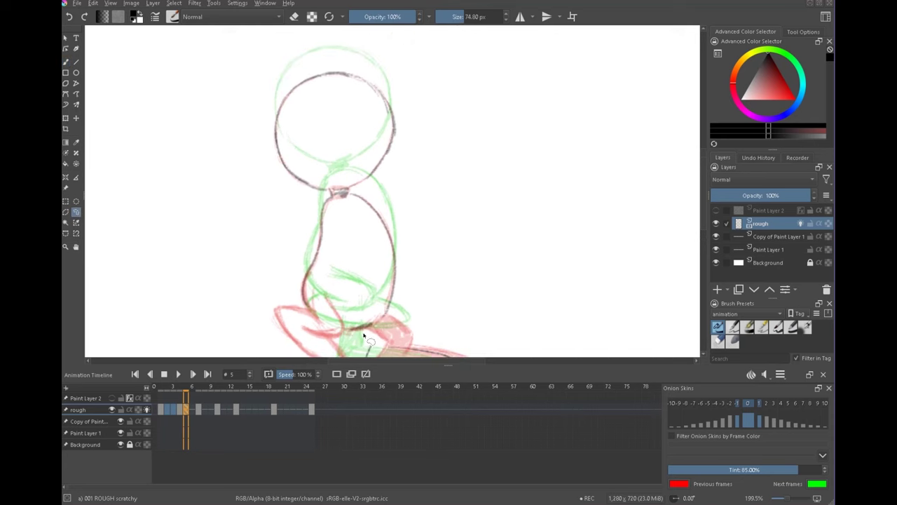
left_click_drag(295, 44, 298, 40)
key("t")
left_click_drag(393, 271, 435, 176)
key("ctrl+shift+a")
scroll(438, 176, "up", 3)
key("b")
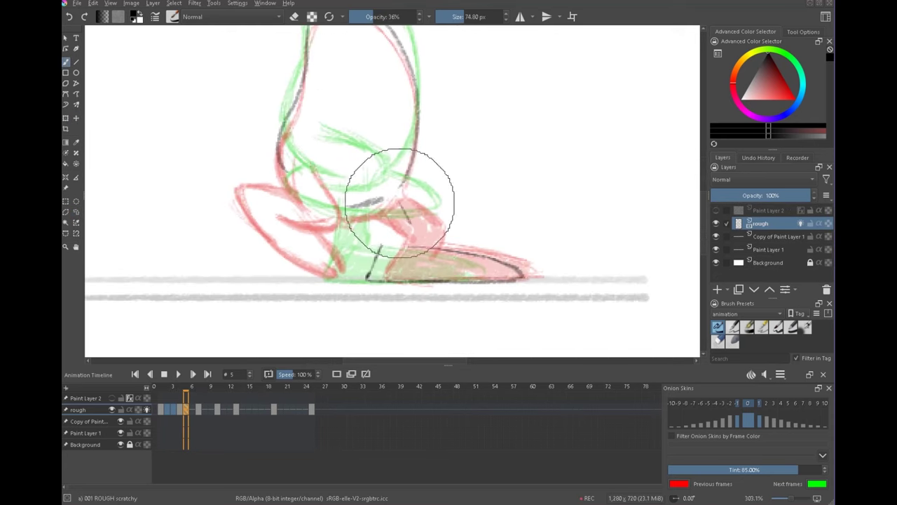
- Draw both sides of the front leg down to its foot on frame 5, comparing with neighbouring frames
key("Left")
mouse_move(373, 206)
left_mouse_down()
mouse_move(383, 239)
mouse_move(369, 275)
left_mouse_up()
key("Right")
left_click_drag(398, 195, 420, 255)
key("Left")
key("Right")
key("Left")
key("Right")
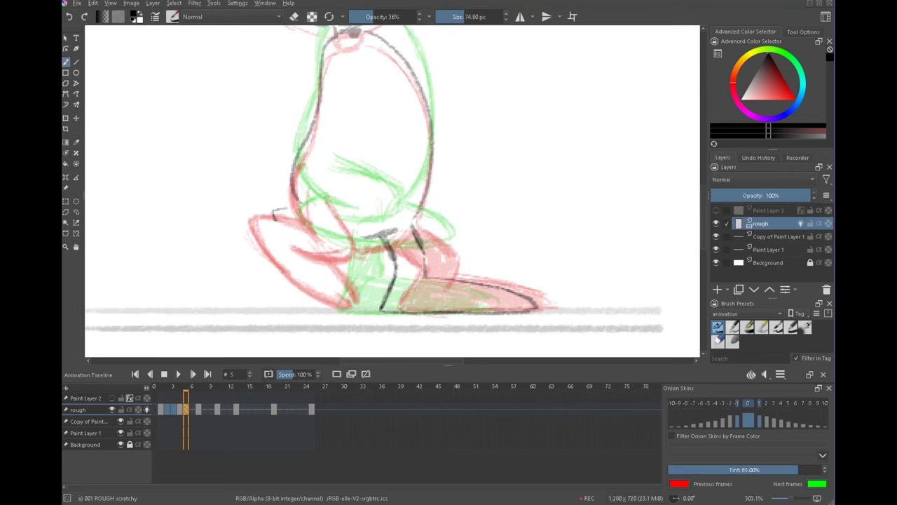
- Sketch the lifted rear foot and leg on frame 5 between the onion-skin poses
key("Left")
key("Right")
key("Left")
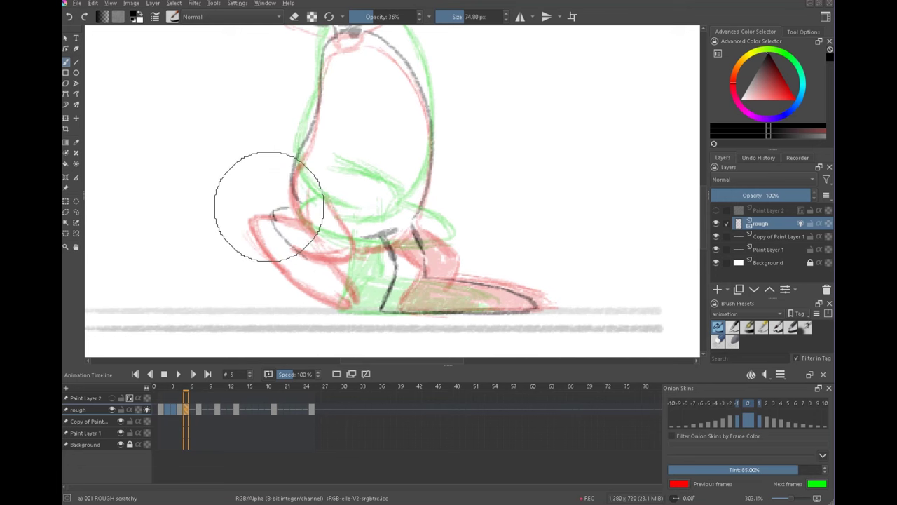
key("Right")
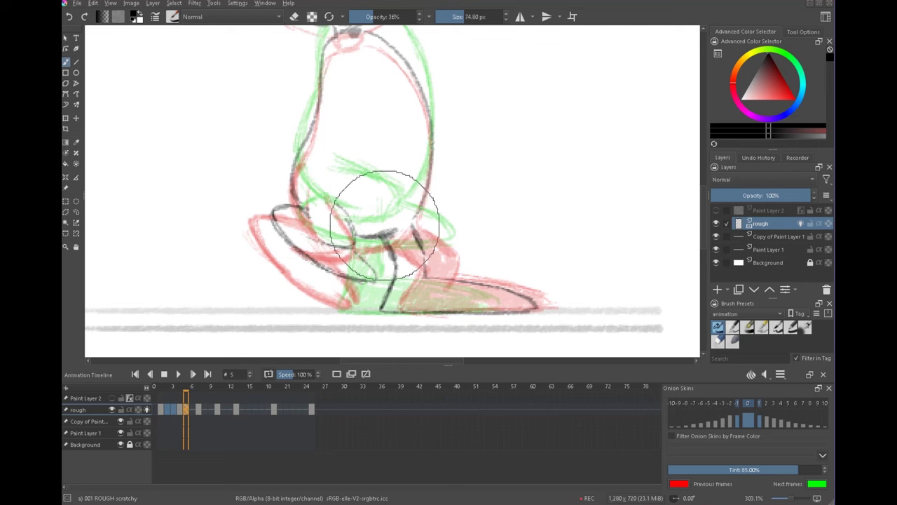
left_click_drag(512, 190, 498, 153)
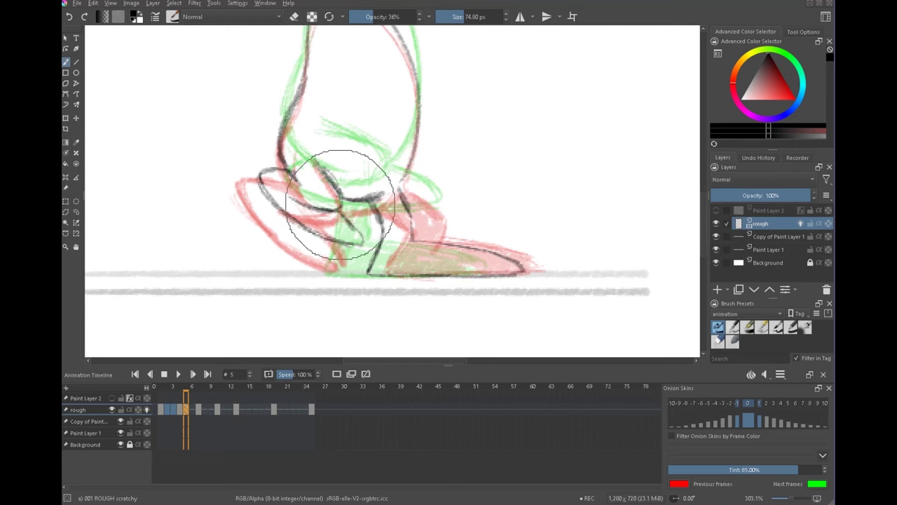
- Hide the onion skins, compare frame 5 with its neighbours, and clean up the rear foot's outline with the eraser
left_click(148, 409)
key("Left")
key("Right")
key("Right")
key("Left")
left_click_drag(500, 198, 497, 221)
key("Left")
key("Right")
key("Right")
key("Left")
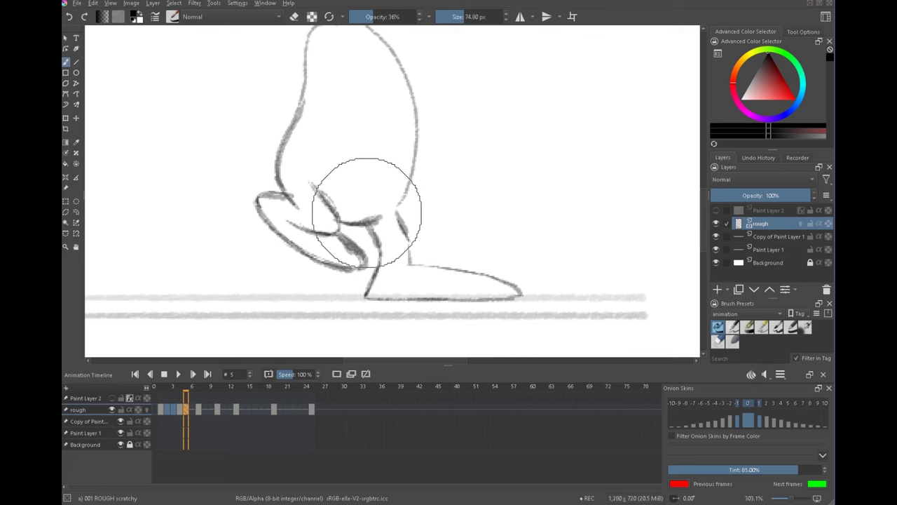
key("e")
key("e")
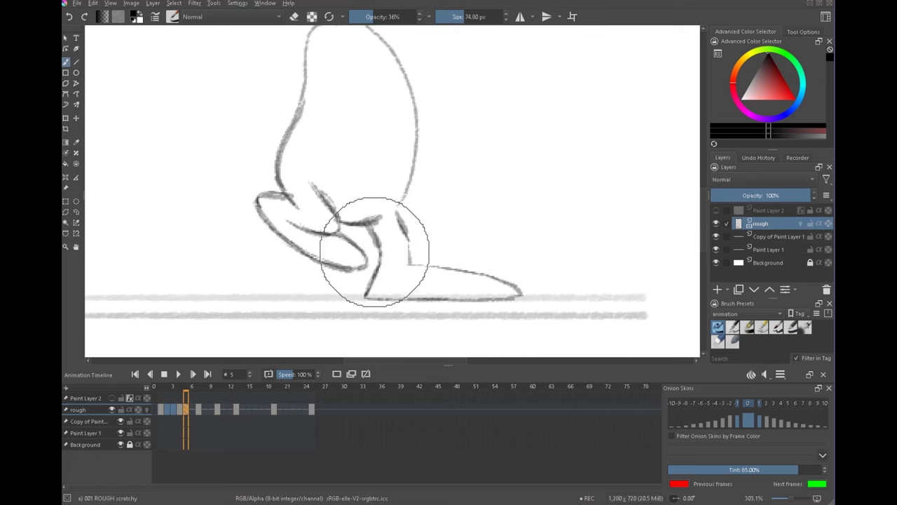
- Shade the front leg and foot grey on frame 5
left_click_drag(519, 264, 529, 253)
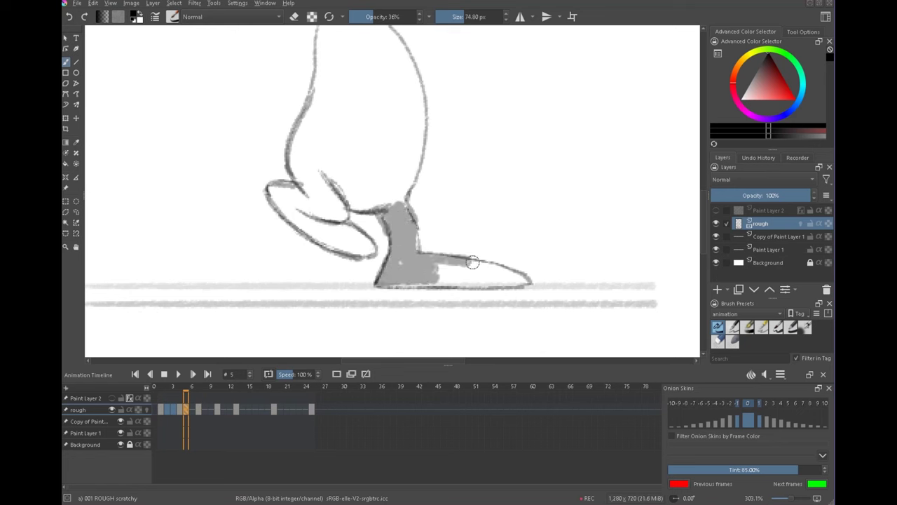
left_click_drag(474, 263, 408, 276)
left_click_drag(552, 239, 359, 257)
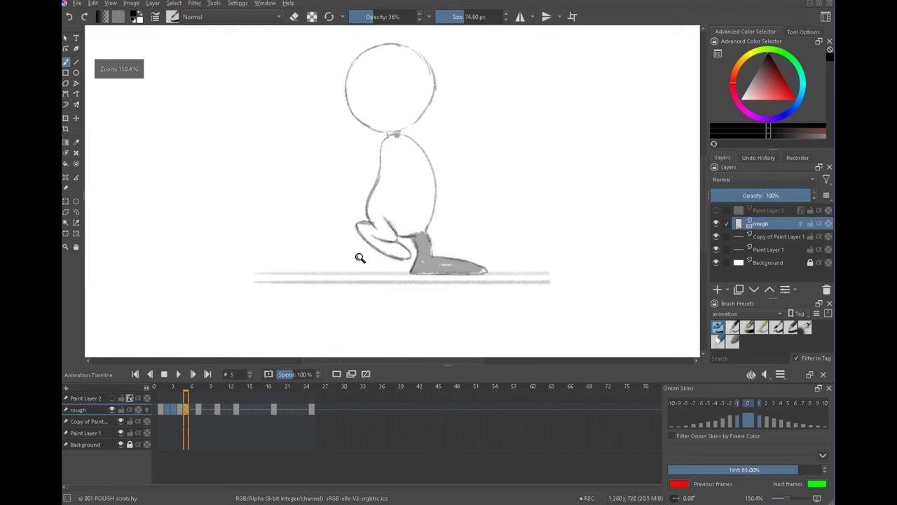
- Show the onion skins on frame 6 and outline the planted front foot and its leg between the neighbouring poses
right_click(184, 410)
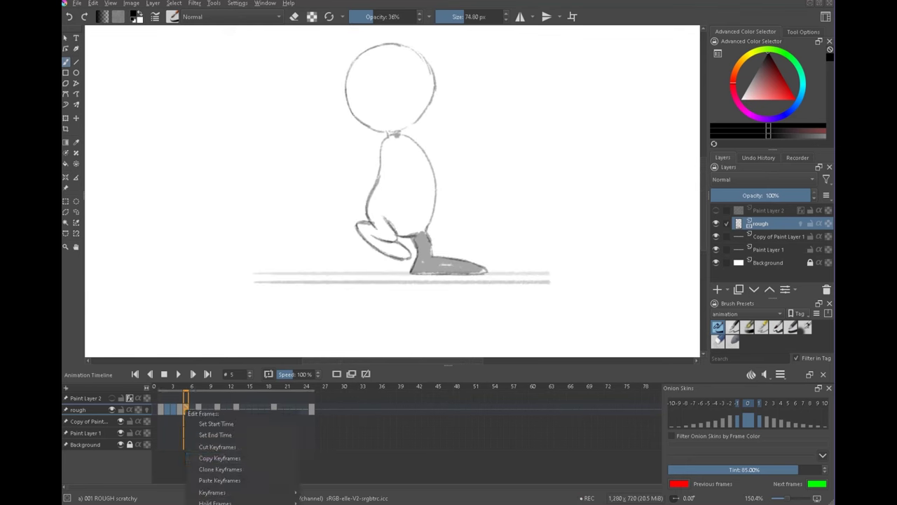
left_click(353, 453)
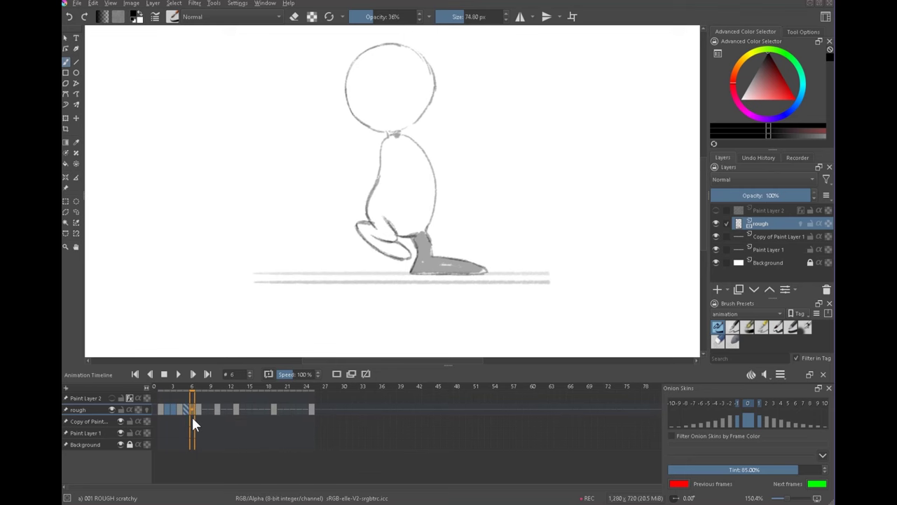
left_click(147, 409)
scroll(491, 195, "up", 5)
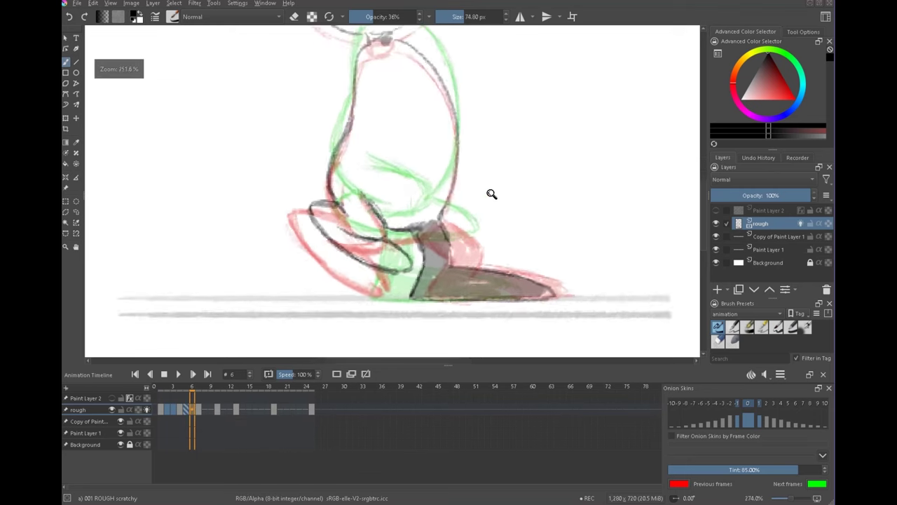
left_click_drag(467, 331, 592, 324)
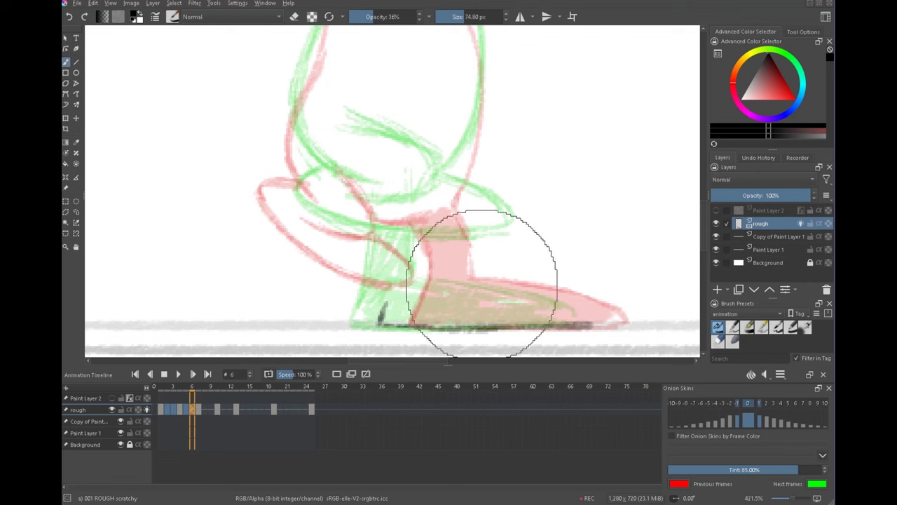
mouse_move(429, 277)
left_mouse_down()
mouse_move(494, 282)
mouse_move(572, 304)
left_mouse_up()
left_click_drag(495, 282, 582, 323)
mouse_move(390, 216)
left_mouse_down()
mouse_move(402, 256)
mouse_move(384, 314)
left_mouse_up()
left_click_drag(428, 209, 443, 273)
- Draw the head circle, neck mark and torso outline on frame 6, following the onion-skin poses
left_click_drag(525, 193, 477, 301)
left_click_drag(459, 61, 455, 211)
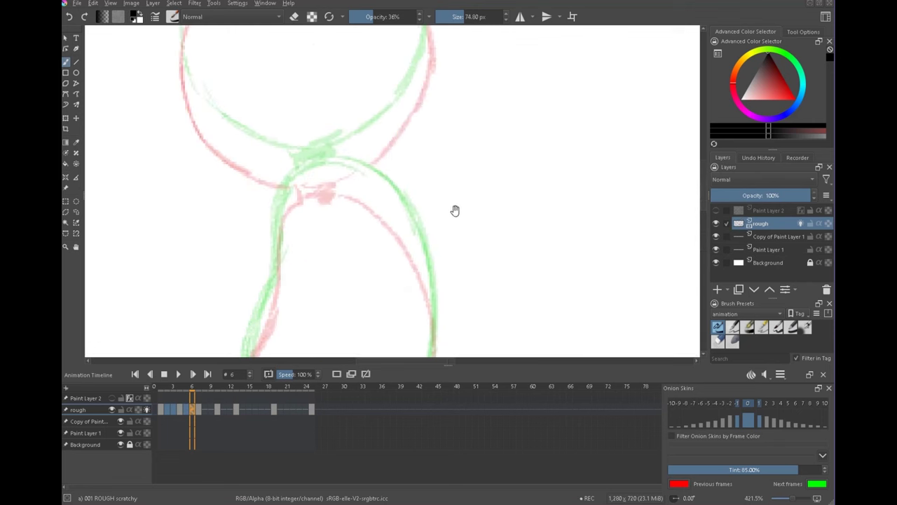
left_click_drag(471, 178, 425, 215)
mouse_move(481, 164)
left_mouse_down()
mouse_move(458, 192)
mouse_move(460, 178)
left_mouse_up()
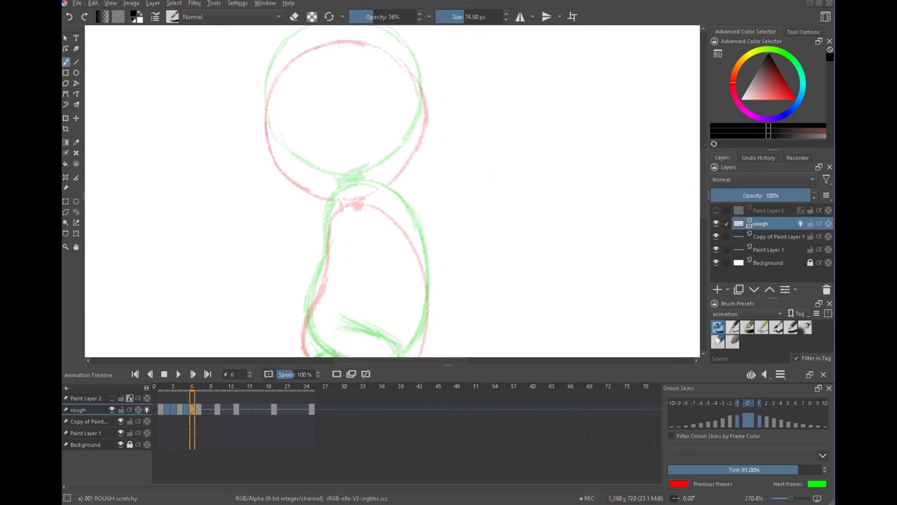
mouse_move(289, 178)
left_mouse_down()
mouse_move(265, 116)
mouse_move(289, 179)
mouse_move(295, 138)
mouse_move(348, 111)
mouse_move(389, 111)
left_mouse_up()
left_click_drag(319, 251, 376, 267)
mouse_move(380, 110)
left_mouse_down()
mouse_move(438, 156)
mouse_move(440, 185)
mouse_move(433, 213)
left_mouse_up()
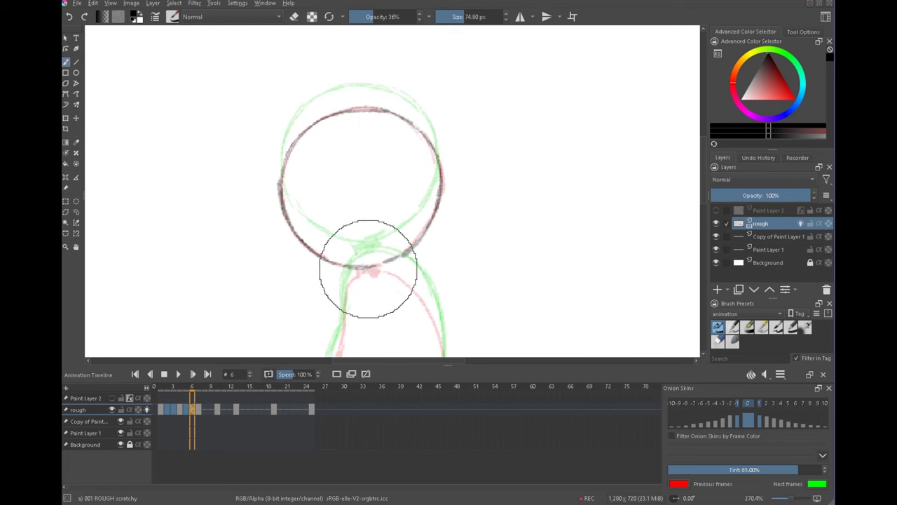
mouse_move(374, 271)
left_mouse_down()
mouse_move(370, 105)
mouse_move(344, 150)
left_mouse_up()
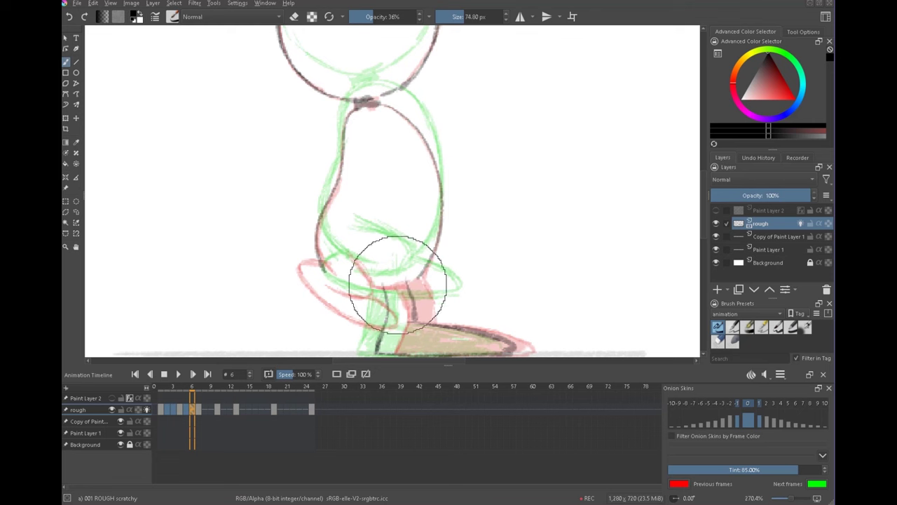
left_click_drag(372, 289, 405, 283)
- Lasso the head and torso on frame 6 and move them to sit between the onion-skin poses
mouse_move(509, 230)
left_mouse_down()
mouse_move(528, 199)
mouse_move(475, 257)
left_mouse_up()
key("l")
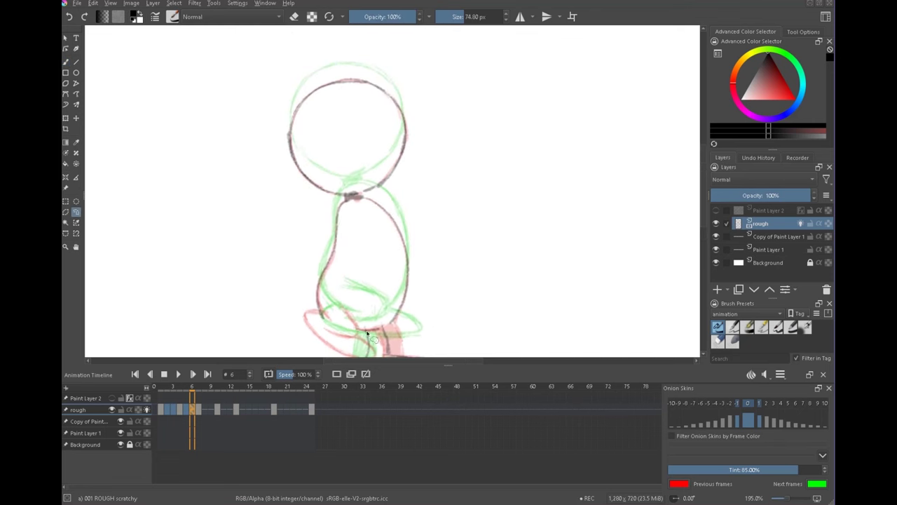
left_click_drag(414, 313, 373, 332)
key("t")
mouse_move(457, 299)
left_mouse_down()
mouse_move(450, 273)
mouse_move(399, 262)
left_mouse_up()
key("ctrl+shift+a")
left_click_drag(499, 262, 511, 184)
mouse_move(397, 131)
left_mouse_down()
mouse_move(439, 109)
mouse_move(453, 214)
left_mouse_up()
- Redraw the torso's lower edge with the rough brush so it closes above the front leg on frame 6
key("b")
scroll(487, 248, "down", 3)
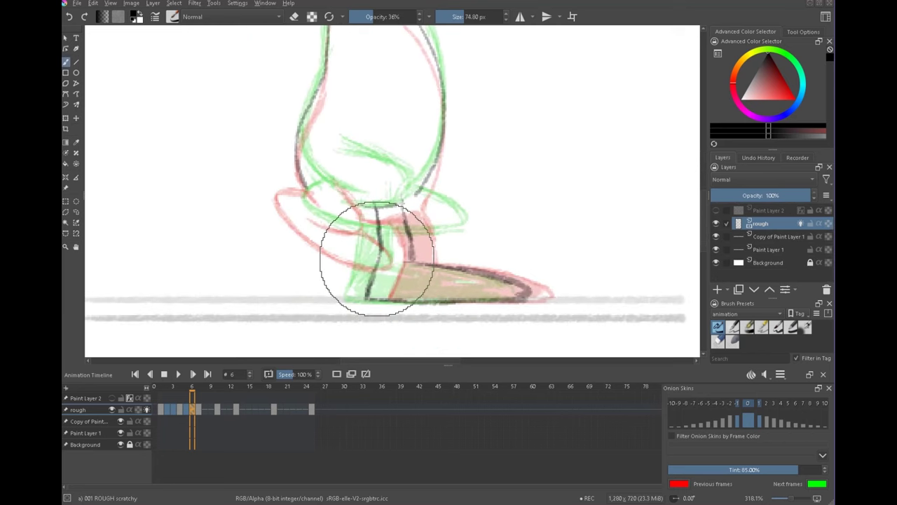
left_click_drag(537, 266, 507, 291)
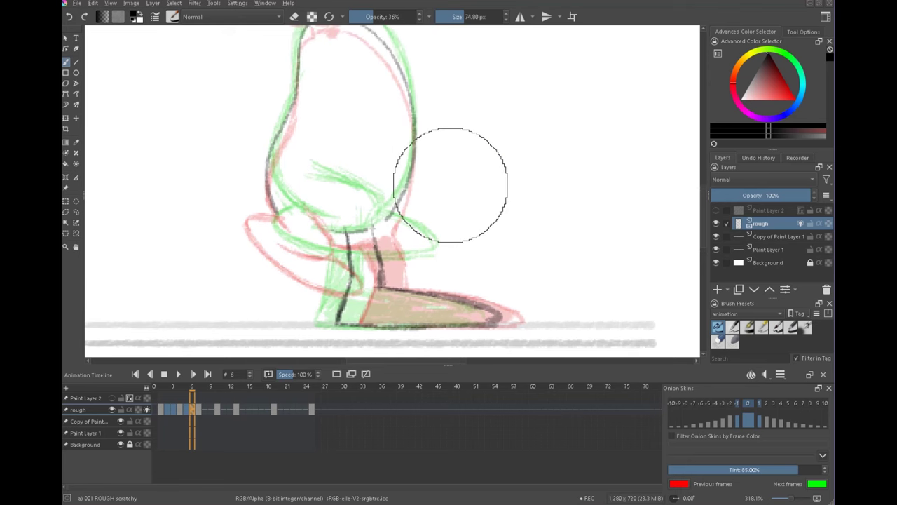
left_click(719, 327)
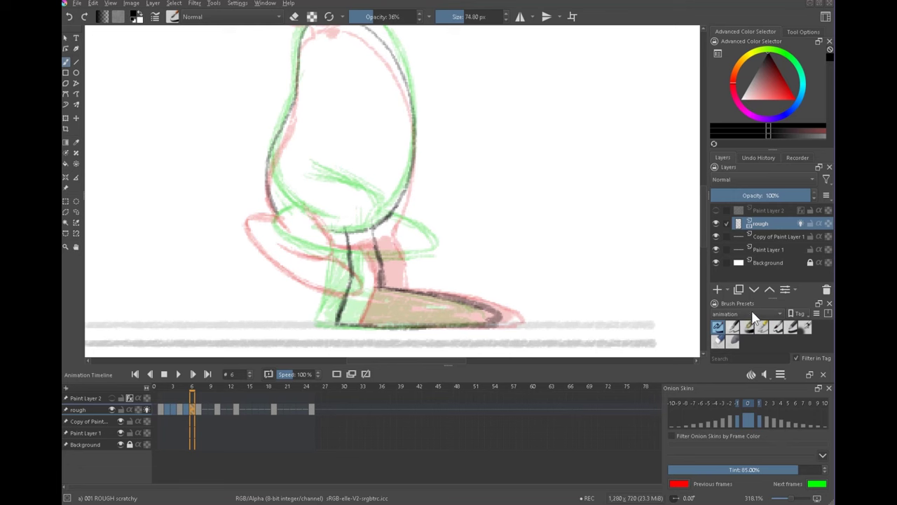
left_click_drag(456, 206, 374, 226)
left_click_drag(424, 190, 465, 168)
left_click_drag(482, 243, 469, 230)
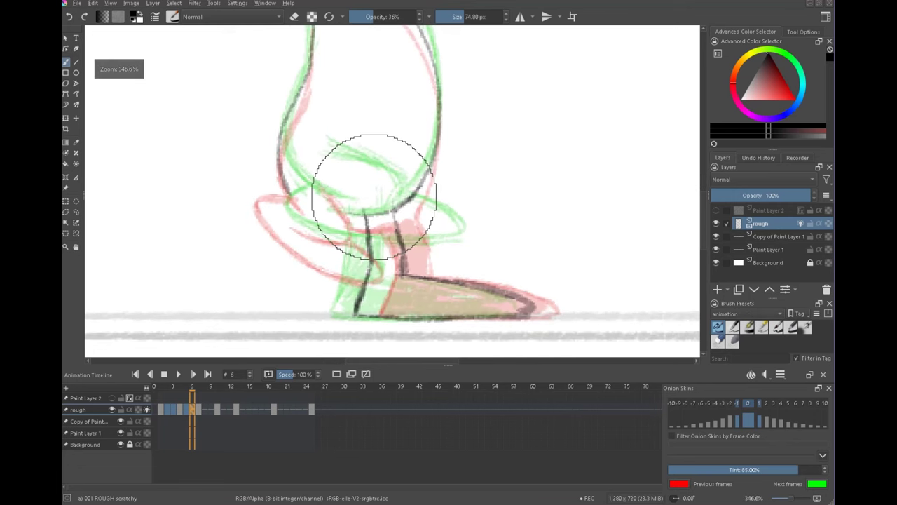
- Draw the sole of the lifted rear foot on frame 6, comparing it with the neighbouring frames
key("Left")
key("Right")
left_click_drag(401, 260, 286, 198)
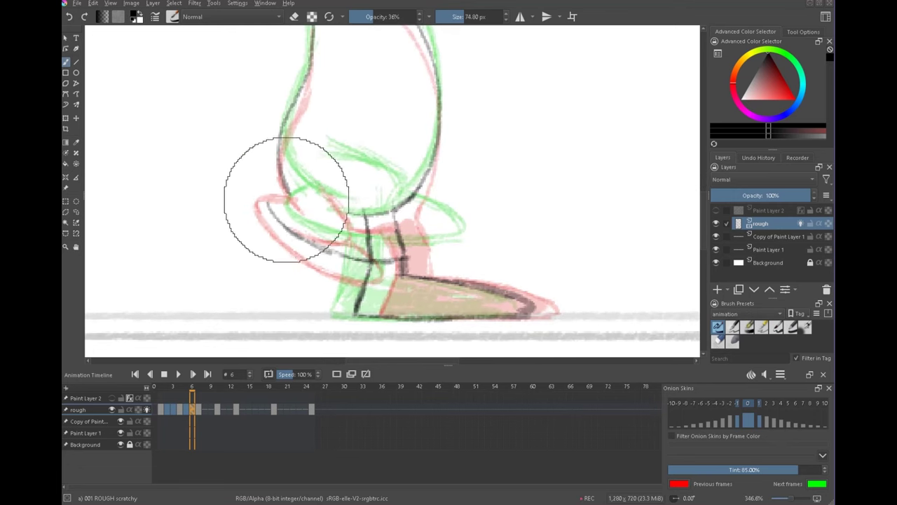
key("Left")
key("Right")
key("Right")
key("Left")
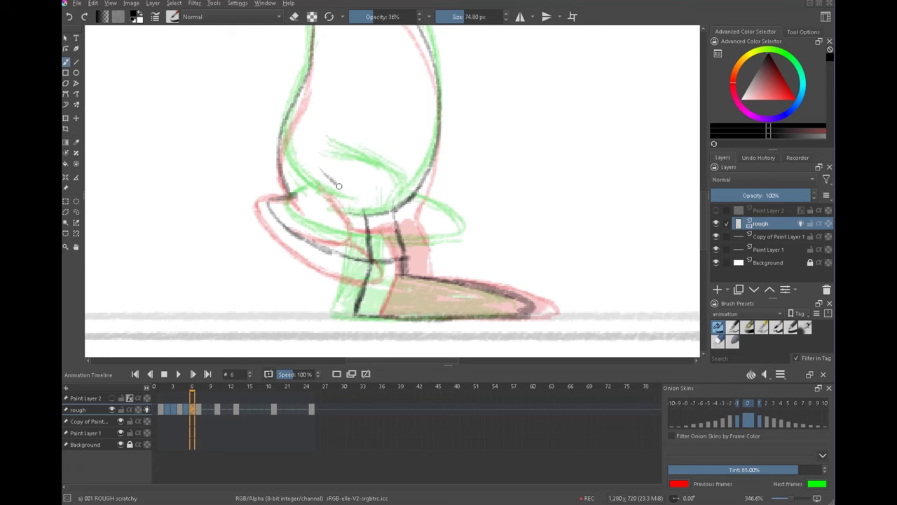
- Erase the front-leg lines crossing the rear foot on frame 6 and complete the rear foot's outline
key("e")
mouse_move(368, 217)
left_mouse_down()
mouse_move(380, 250)
mouse_move(401, 246)
mouse_move(377, 229)
left_mouse_up()
key("Left")
key("Right")
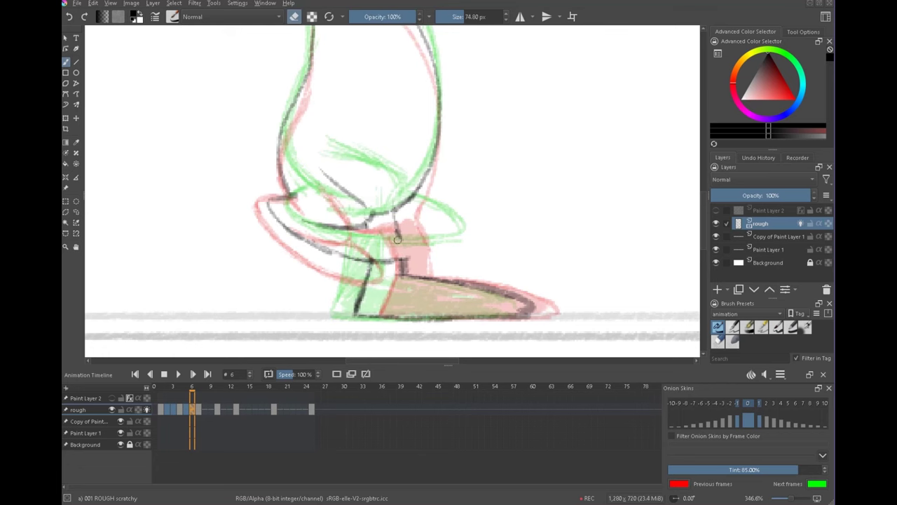
key("e")
left_click_drag(265, 205, 313, 244)
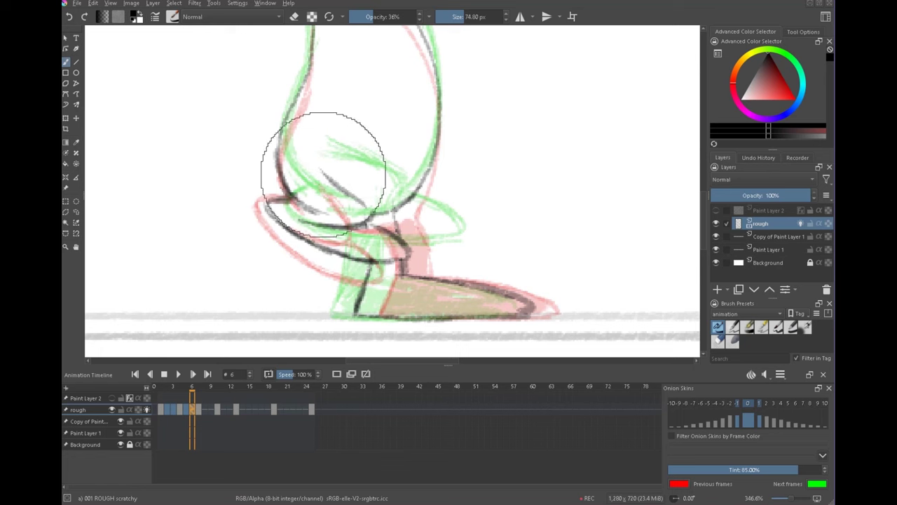
- Shade the front leg and foot grey on frame 6 and hide the onion skins
mouse_move(416, 221)
left_mouse_down()
mouse_move(410, 180)
mouse_move(393, 193)
mouse_move(380, 182)
left_mouse_up()
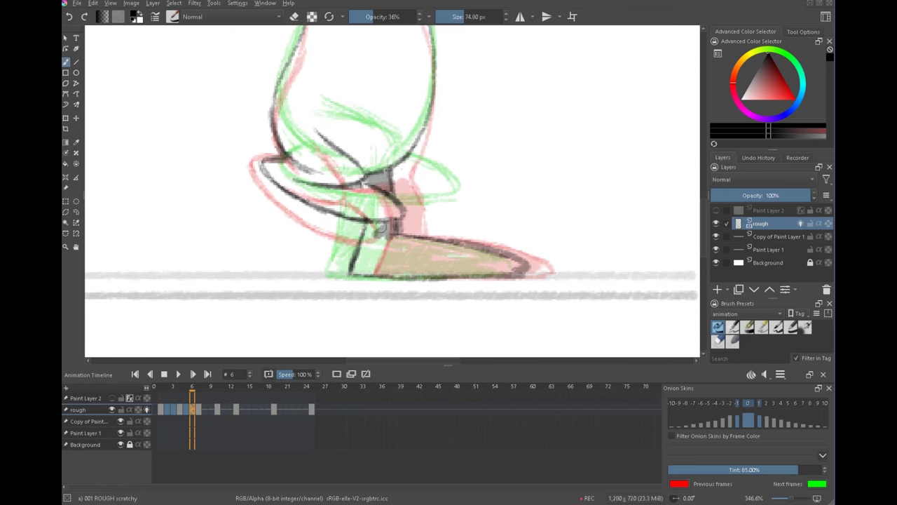
left_click_drag(397, 257, 486, 262)
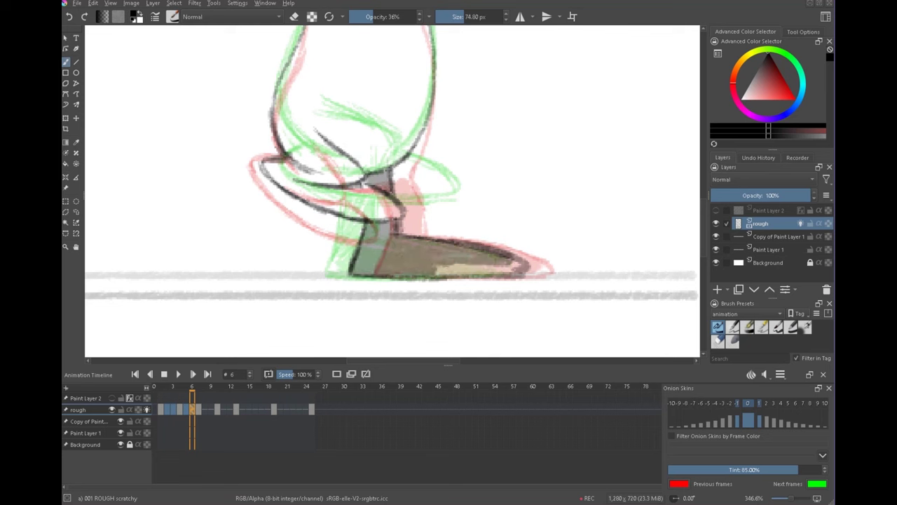
left_click_drag(549, 202, 433, 211)
left_click(147, 410)
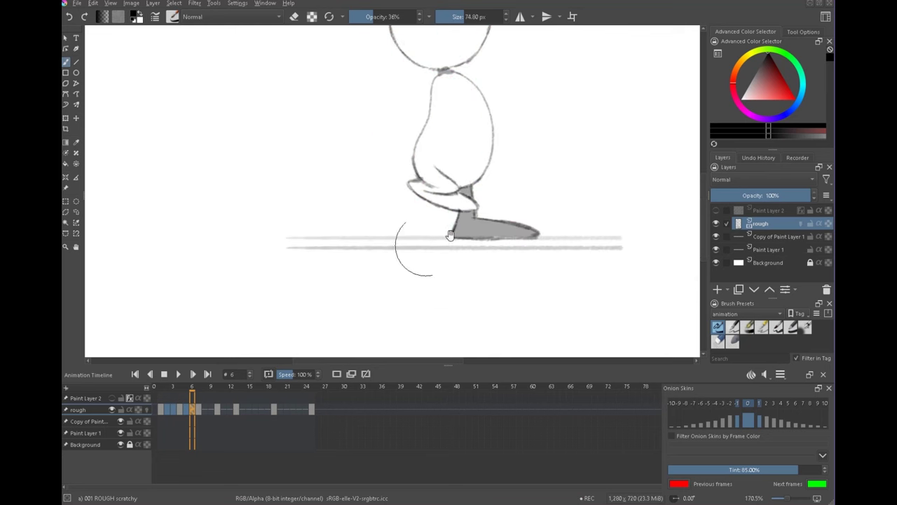
left_click_drag(565, 173, 439, 262)
scroll(458, 241, "down", 1)
- Play back the animation from its first drawing to check the motion, and stop on frame 8
left_click(162, 410)
left_click(180, 370)
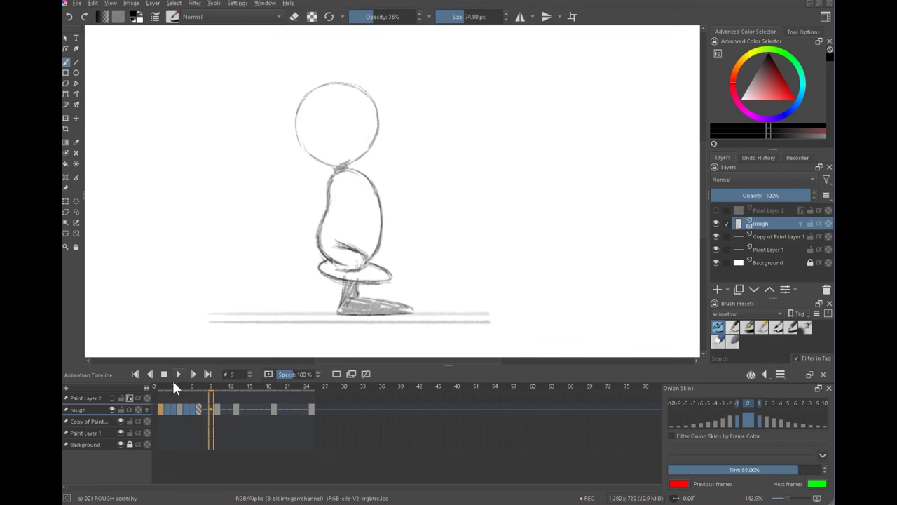
left_click(169, 376)
left_click_drag(167, 407, 206, 405)
- Turn on the rough layer's onion skins and compare the leg poses on frames 7 and 10
scroll(367, 270, "up", 5)
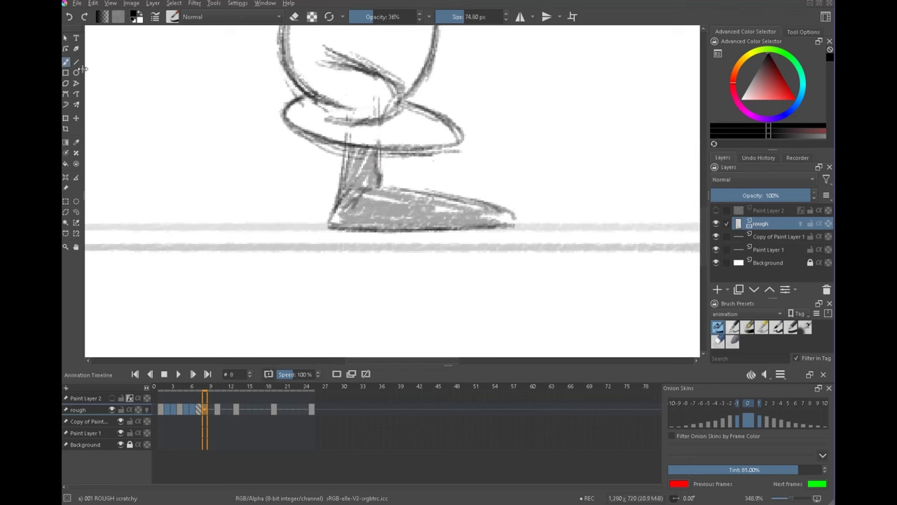
left_click(146, 410)
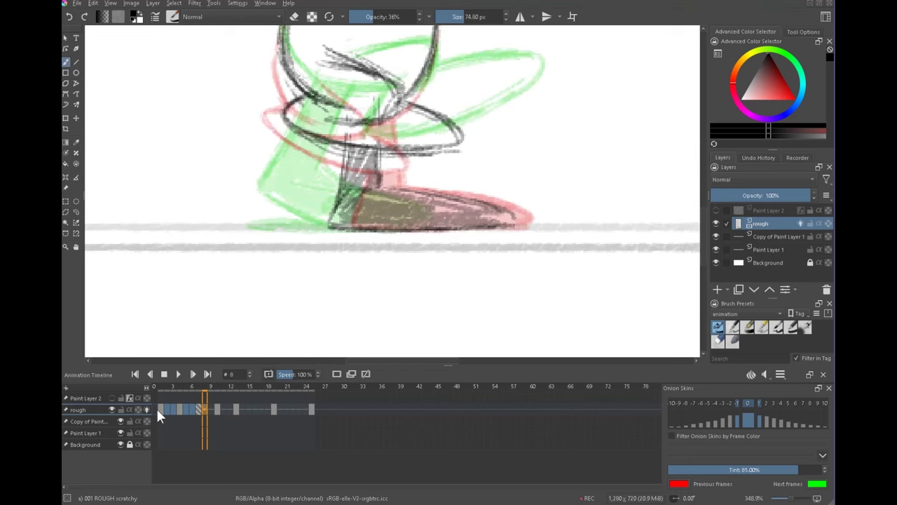
left_click_drag(390, 225, 400, 283)
left_click(204, 409)
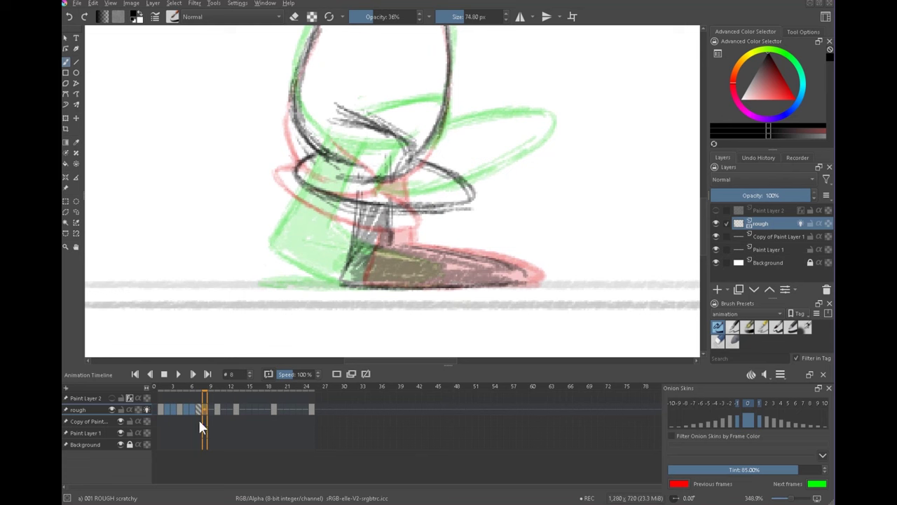
left_click(218, 409)
left_click(197, 409)
left_click(217, 409)
left_click(198, 408)
left_click(218, 408)
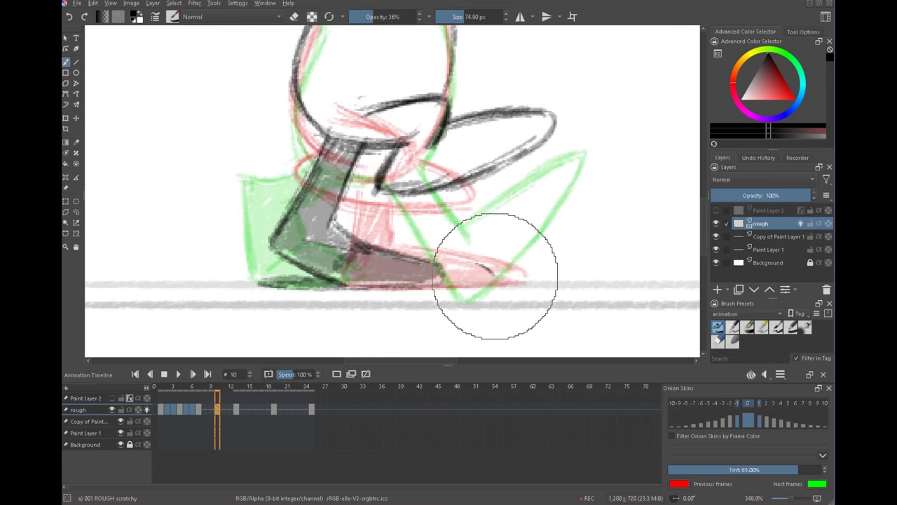
left_click_drag(392, 247, 491, 272)
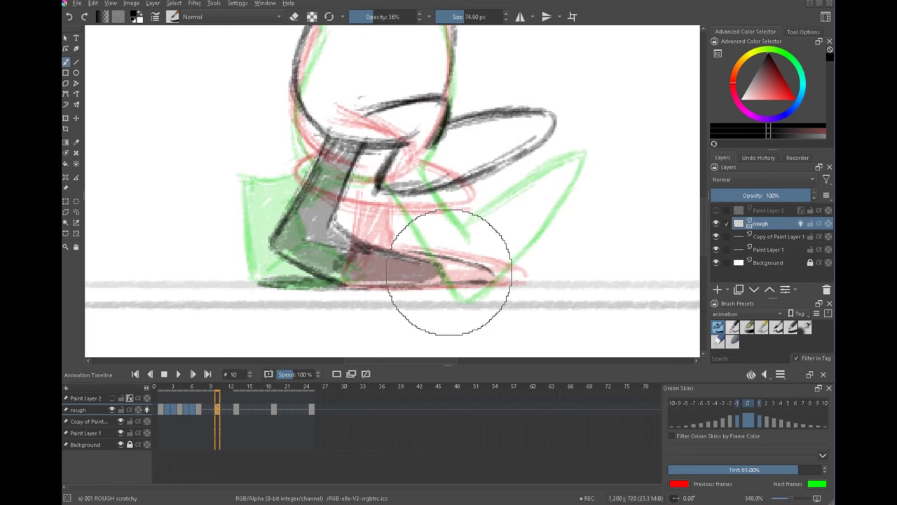
key("ctrl+z")
key("ctrl+z")
key("ctrl+z")
key("ctrl+z")
key("ctrl+z")
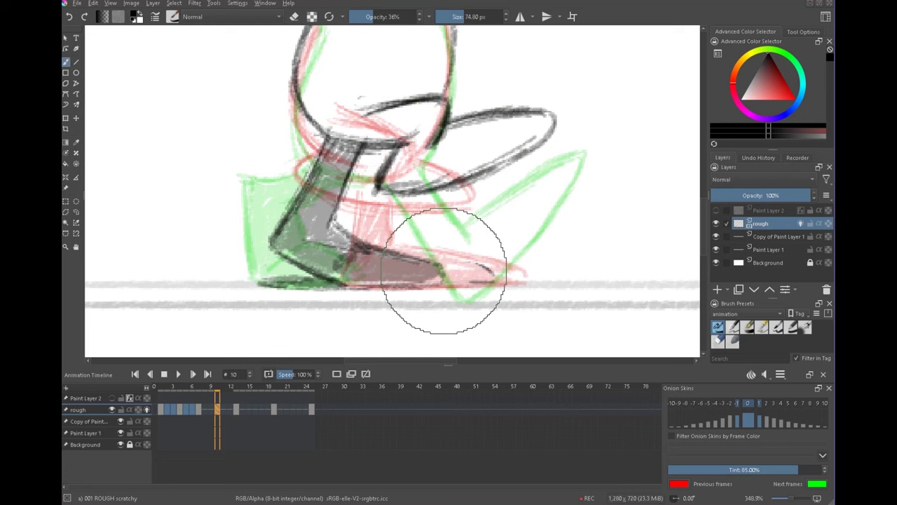
- Compare frames 7 and 10 again and outline the planted foot on frame 8 between their poses
left_click(203, 410)
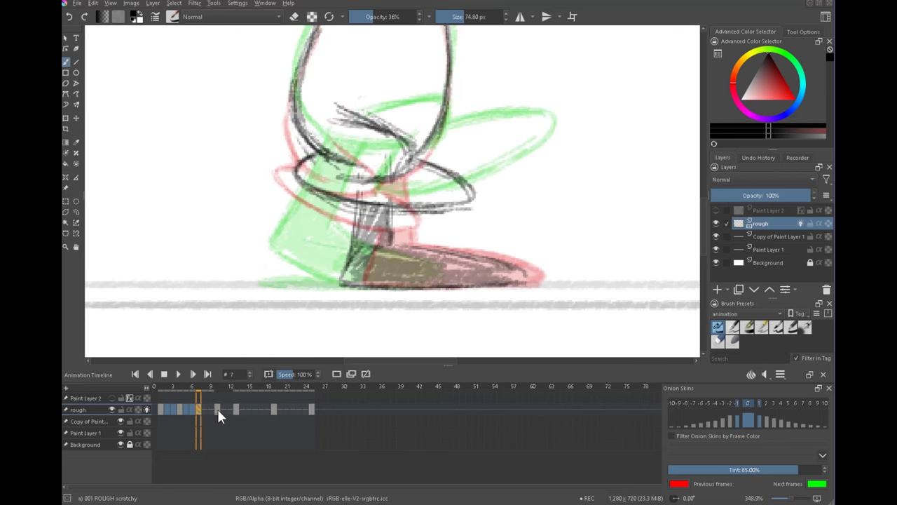
left_click(217, 411)
left_click(200, 409)
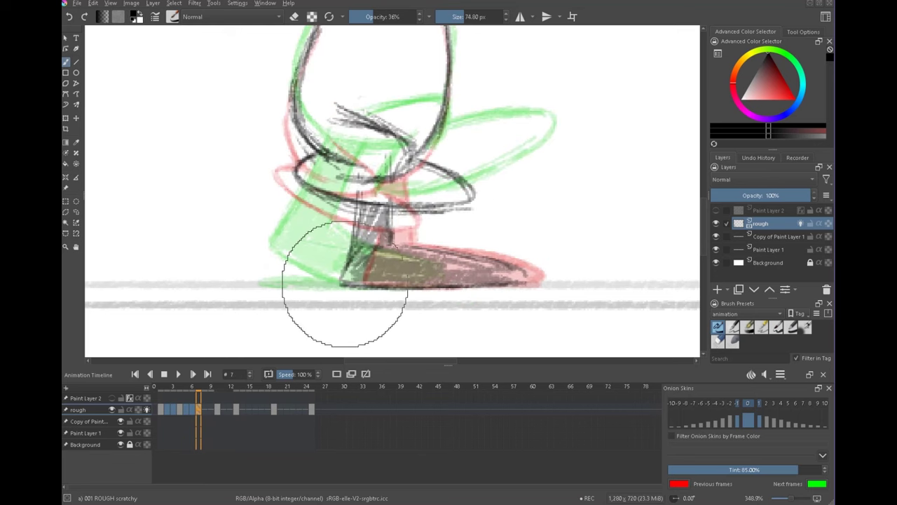
left_click(217, 410)
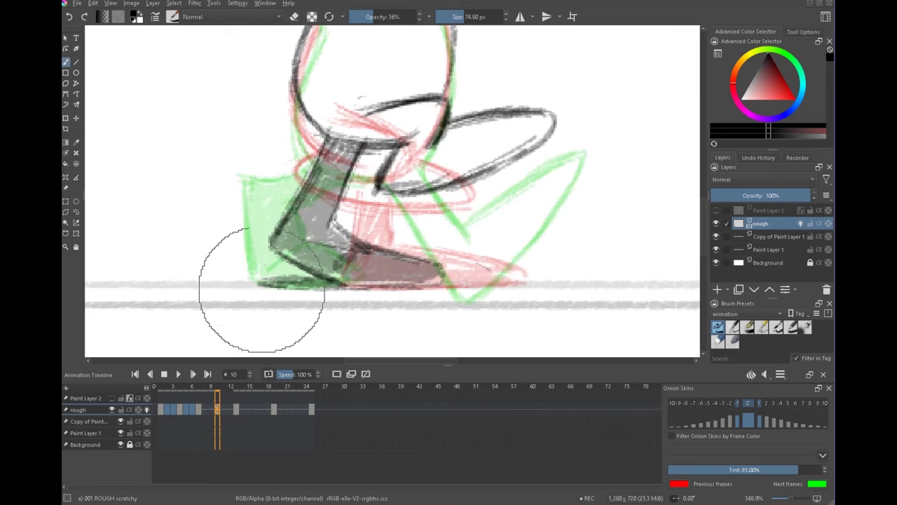
left_click(205, 409)
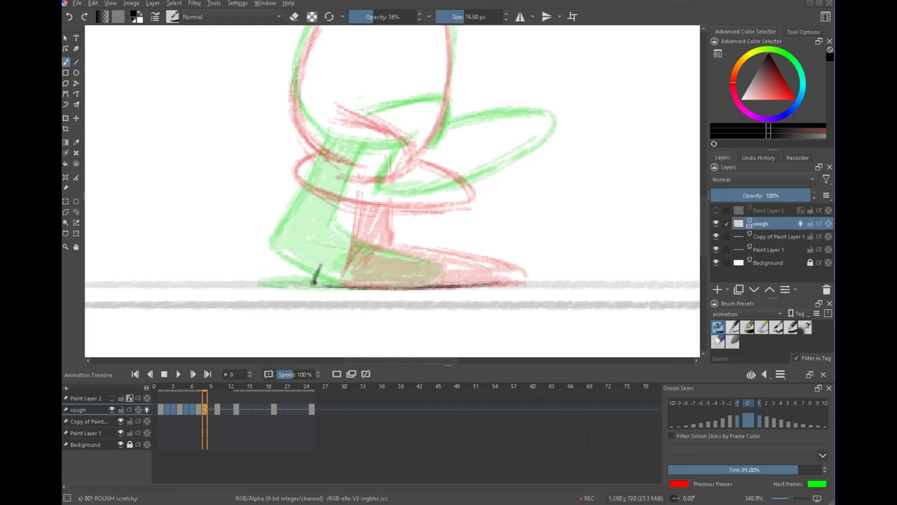
left_click_drag(496, 280, 393, 249)
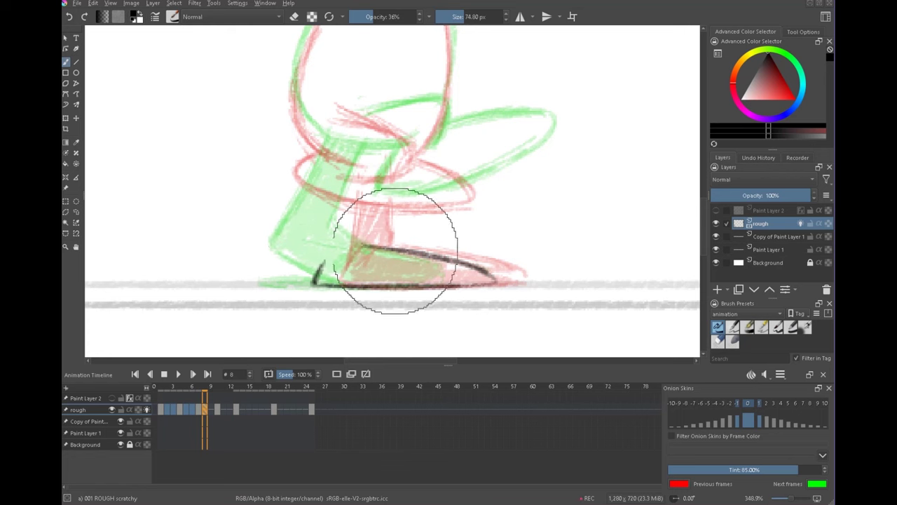
- Draw the body's outline on frame 8, following the onion skins of the neighbouring poses
mouse_move(542, 174)
left_mouse_down()
mouse_move(523, 244)
mouse_move(526, 300)
left_mouse_up()
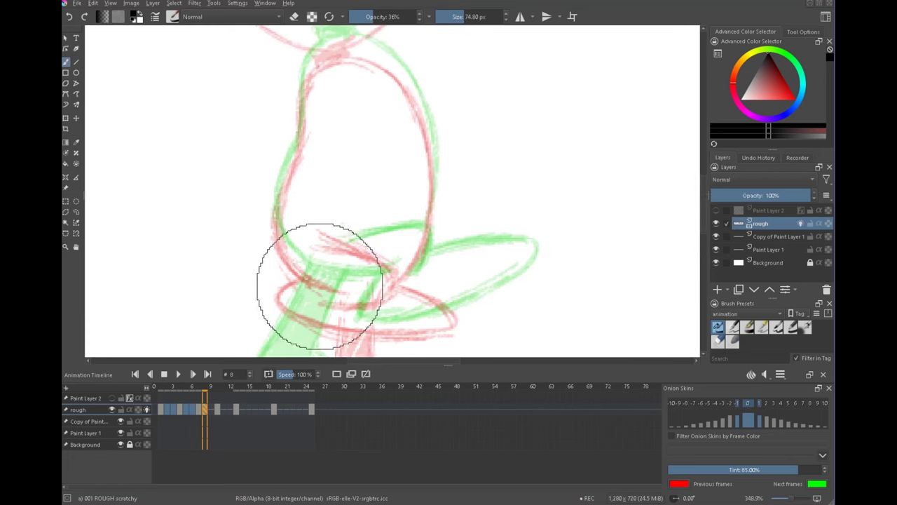
mouse_move(319, 286)
left_mouse_down()
mouse_move(290, 258)
mouse_move(282, 233)
mouse_move(282, 194)
mouse_move(300, 150)
left_mouse_up()
scroll(304, 208, "up", 3)
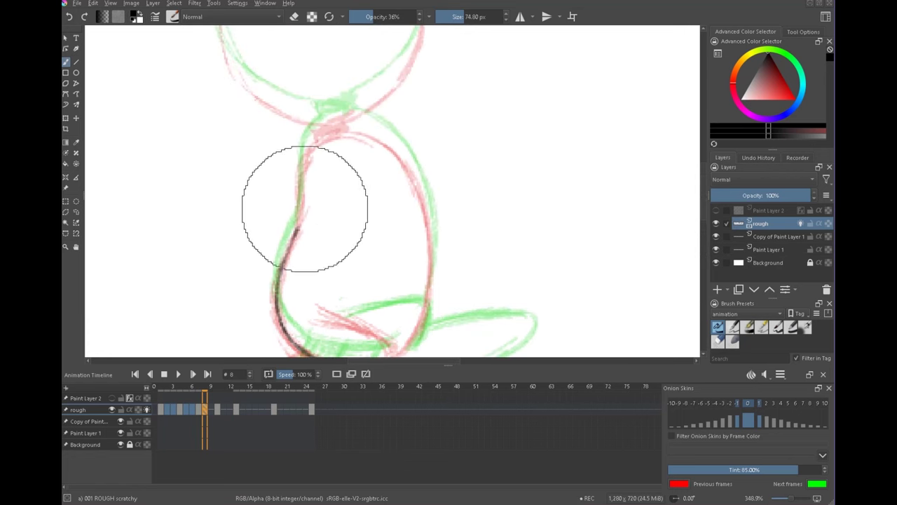
mouse_move(299, 229)
left_mouse_down()
mouse_move(319, 128)
mouse_move(362, 127)
mouse_move(354, 131)
mouse_move(398, 157)
left_mouse_up()
mouse_move(439, 267)
left_mouse_down()
mouse_move(461, 181)
mouse_move(417, 270)
left_mouse_up()
- Add the neck and outline the round head on frame 8 along the previous frame's onion skin
left_click_drag(442, 156, 430, 349)
mouse_move(327, 231)
left_mouse_down()
mouse_move(277, 209)
mouse_move(231, 132)
left_mouse_up()
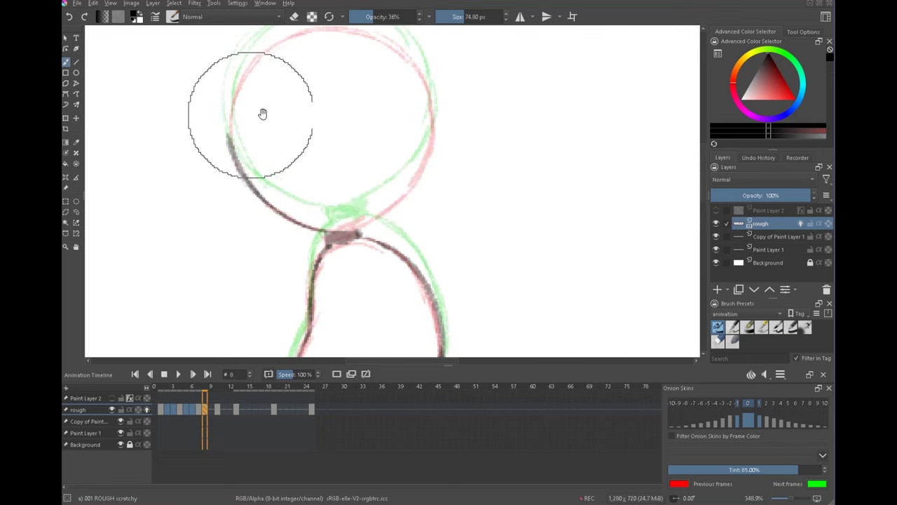
left_click_drag(417, 142, 454, 246)
left_click_drag(271, 251, 285, 178)
mouse_move(271, 227)
left_mouse_down()
mouse_move(311, 155)
mouse_move(390, 138)
mouse_move(427, 148)
mouse_move(467, 233)
mouse_move(463, 266)
mouse_move(385, 337)
left_mouse_up()
left_click_drag(469, 265, 489, 289)
left_click_drag(501, 277, 469, 136)
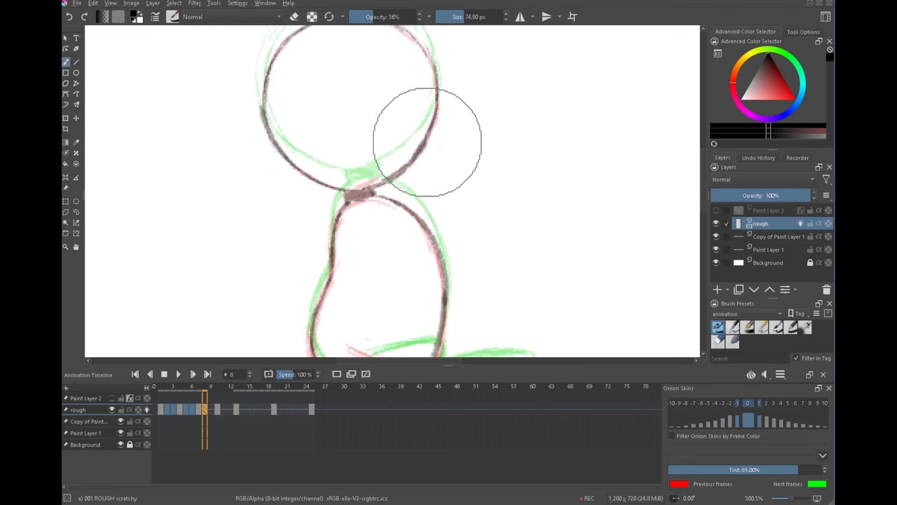
- Select the head and body on frame 8, shift them slightly upward, and clear the selection
scroll(514, 223, "down", 3)
scroll(457, 209, "up", 3)
left_click_drag(501, 197, 500, 235)
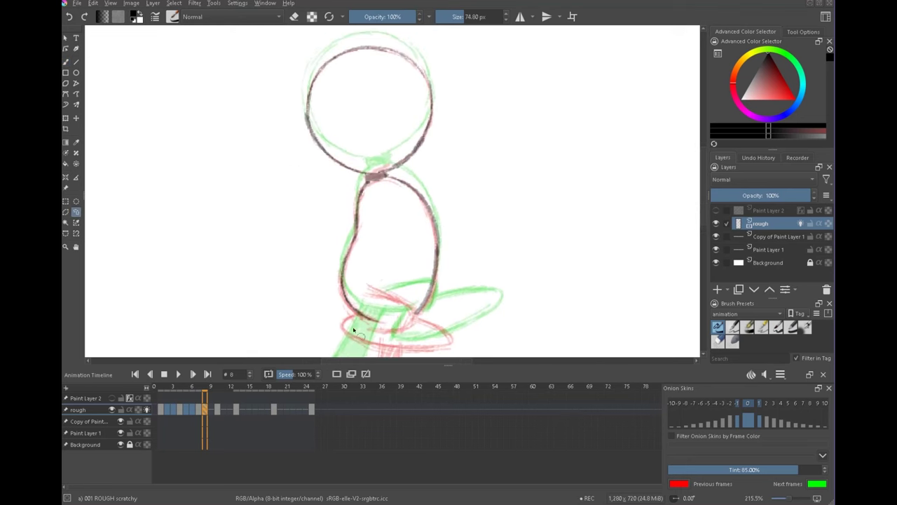
left_click_drag(415, 39, 444, 334)
key("t")
left_click_drag(431, 274, 432, 266)
key("ctrl+shift+a")
- Draw the back edge of the planted lower leg on frame 8 with the brush
left_click_drag(473, 320, 481, 152)
scroll(409, 196, "up", 2)
left_click_drag(421, 204, 454, 232)
left_click(67, 63)
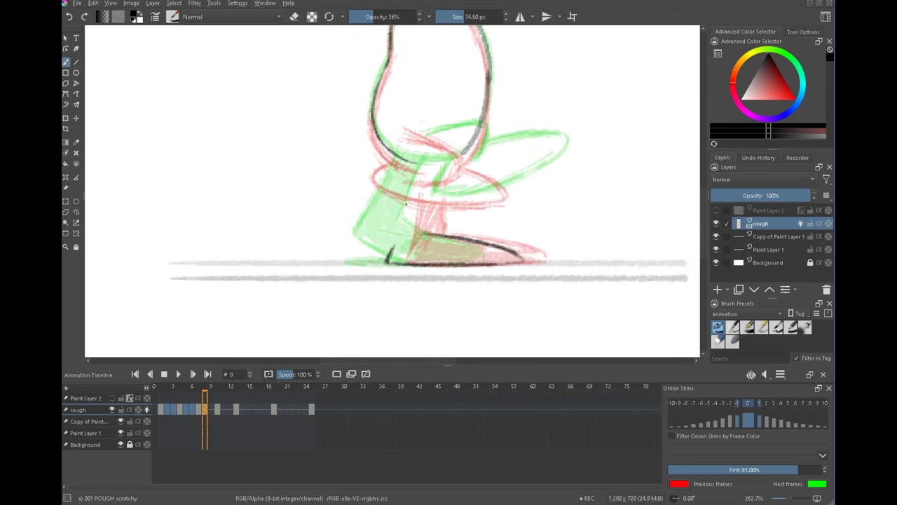
left_click_drag(407, 203, 389, 258)
- Outline the lifted leg on frame 8 between the onion-skin poses and add the planted shin's front edge
left_click_drag(515, 238, 472, 298)
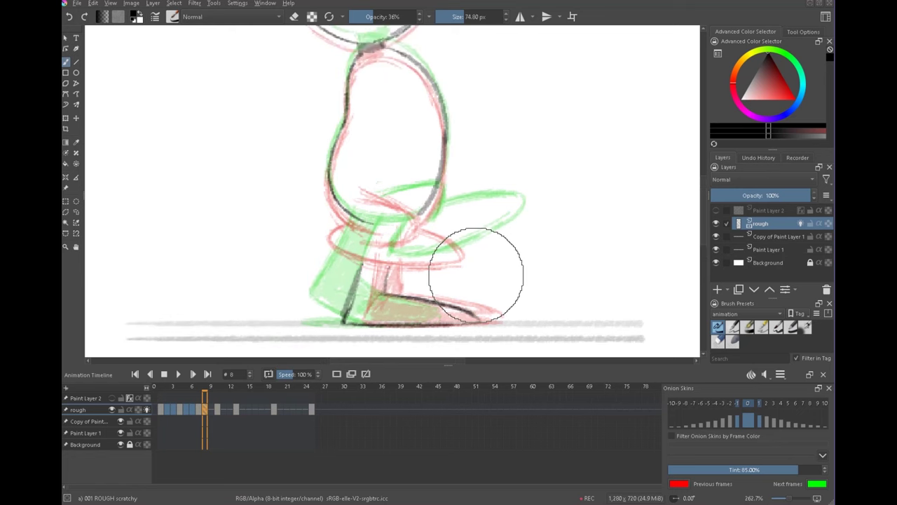
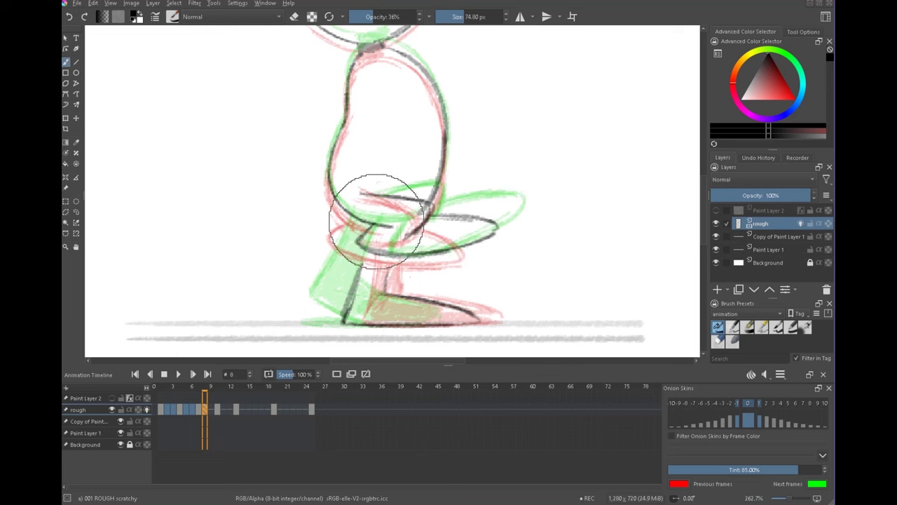
key("period")
key("comma")
mouse_move(369, 253)
left_mouse_down()
mouse_move(354, 288)
mouse_move(383, 289)
left_mouse_up()
left_click_drag(500, 284, 502, 227)
- Hide the onion skins and shade the planted leg and foot grey on frame 8
left_click(147, 409)
key("comma")
key("period")
left_click_drag(351, 258, 374, 199)
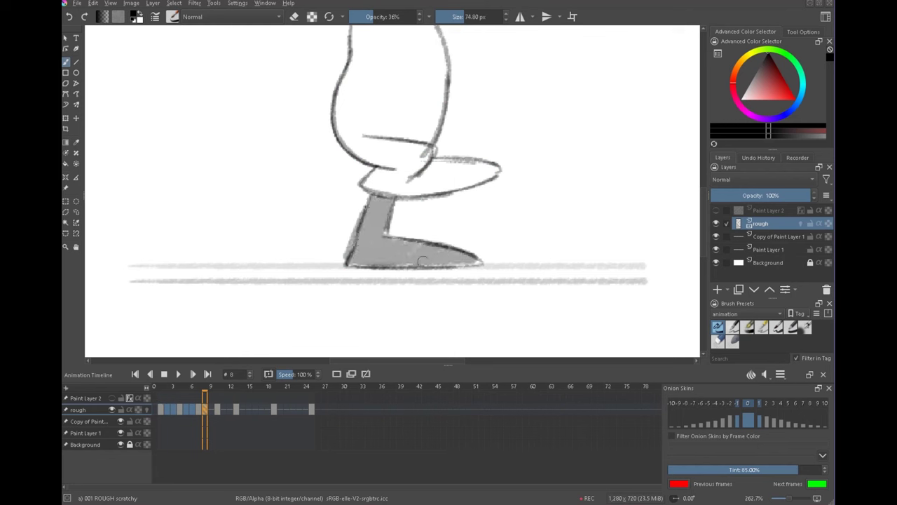
- Flip between frame 8 and its neighbouring drawings to check the motion of the whole figure
left_click_drag(538, 202, 497, 204)
key("comma")
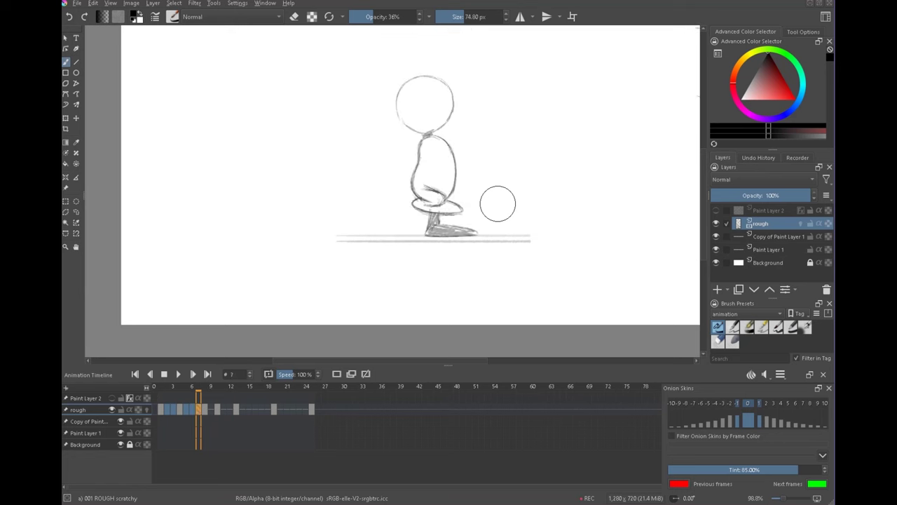
key("period")
key("period")
key("comma")
key("comma")
key("period")
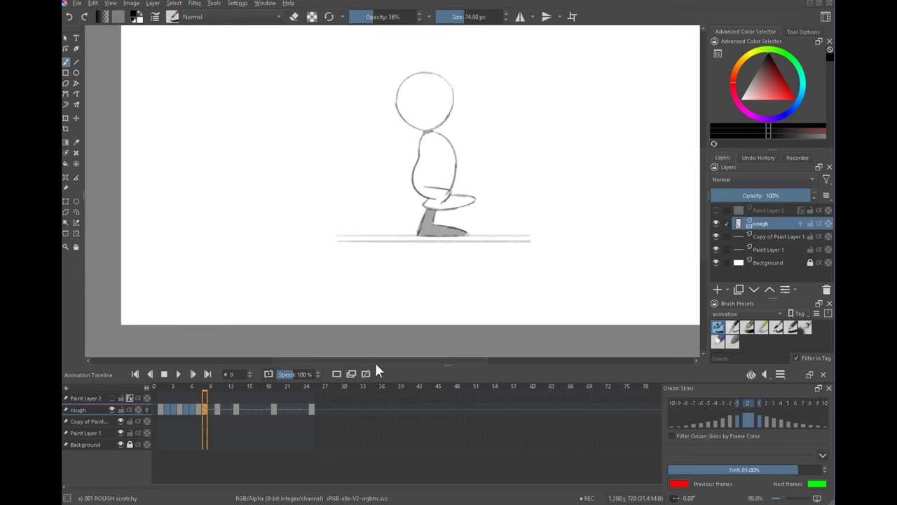
- Enlarge the timeline area and mark frame 8's keyframe with the blue in-between colour
left_click_drag(448, 364, 448, 341)
right_click(204, 384)
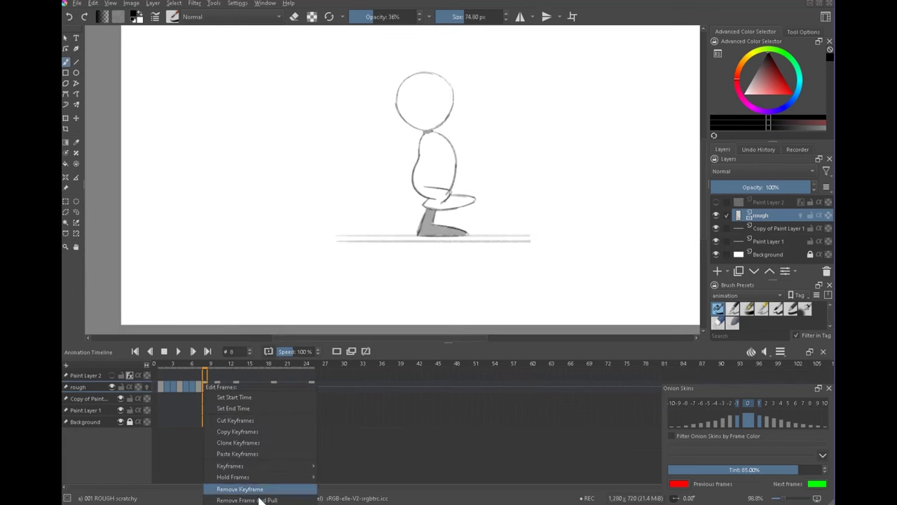
left_click(385, 421)
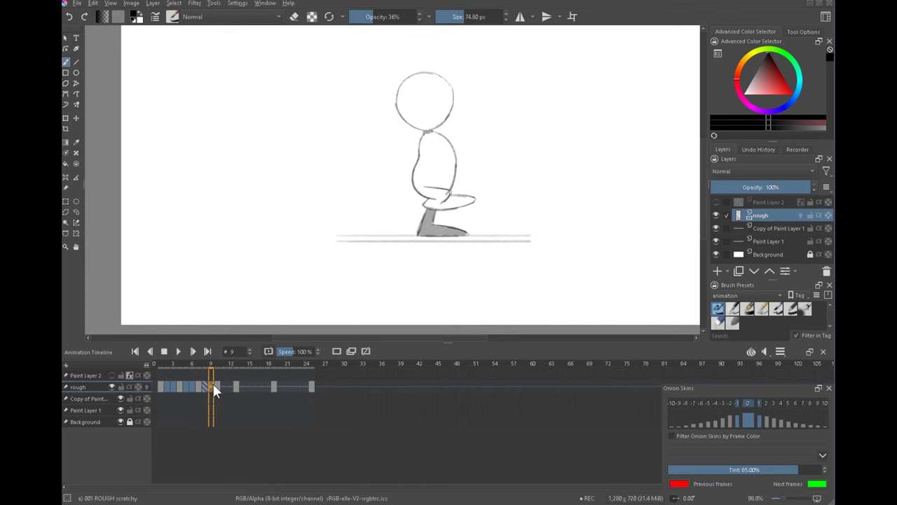
- Go to frame 9 and turn on the rough layer's onion skins around the legs
scroll(507, 160, "up", 2)
left_click(147, 386)
scroll(502, 153, "up", 2)
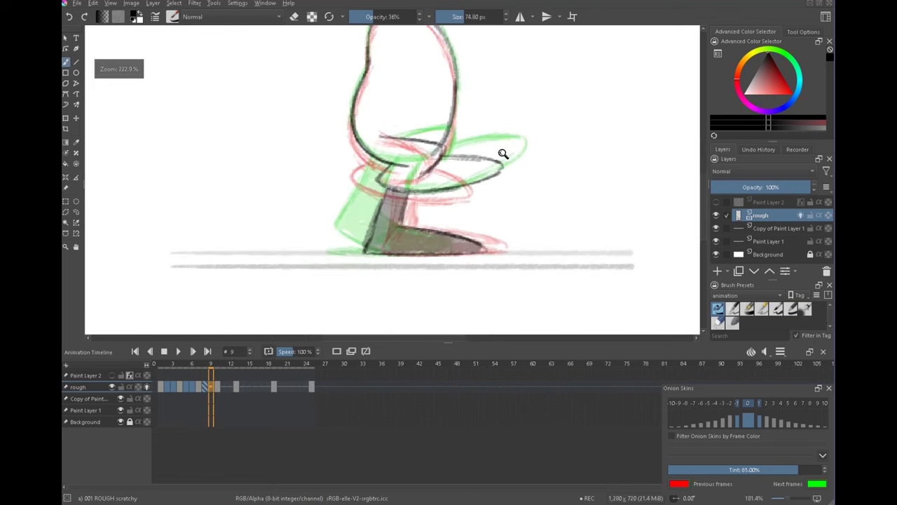
scroll(503, 153, "up", 1)
- Compare the leg and foot poses on frames 8 and 10 to plan the in-between on frame 9
key("Left")
key("Right")
key("Right")
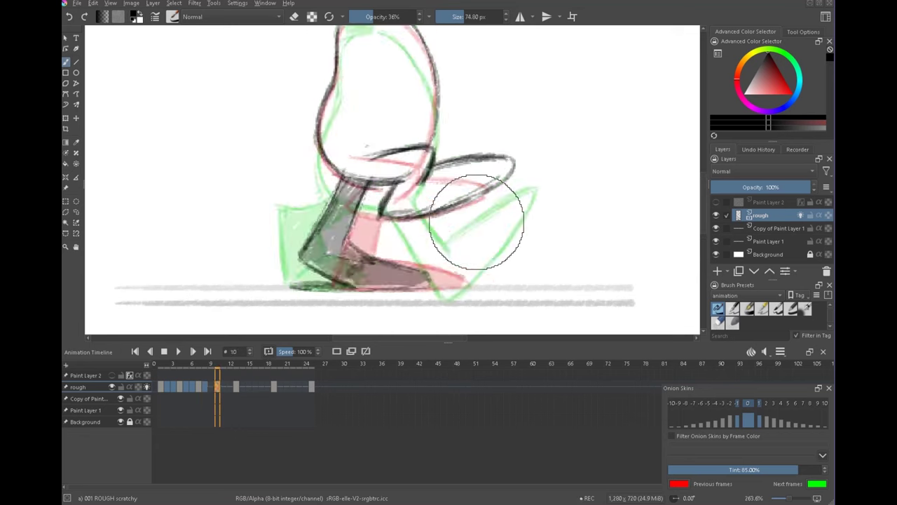
key("Left")
key("Left")
left_click(210, 386)
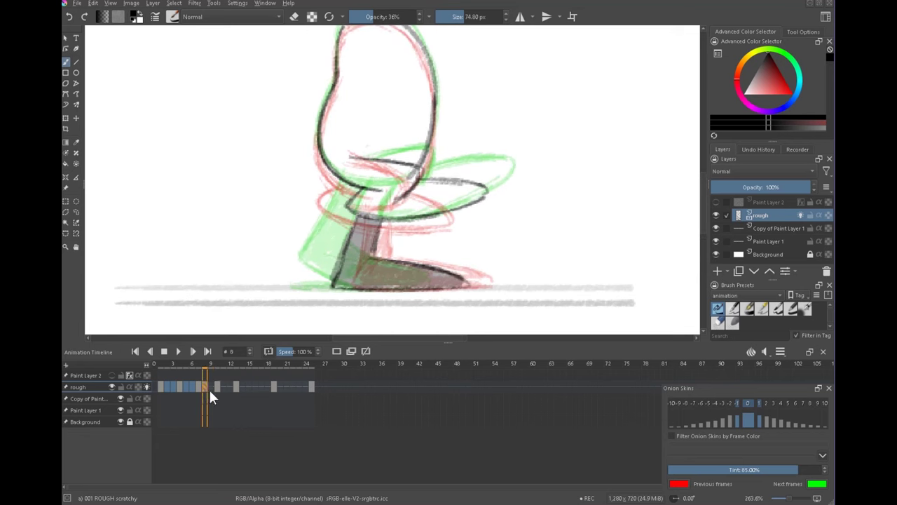
key("Right")
key("Right")
left_click(204, 387)
left_click(218, 388)
key("Left")
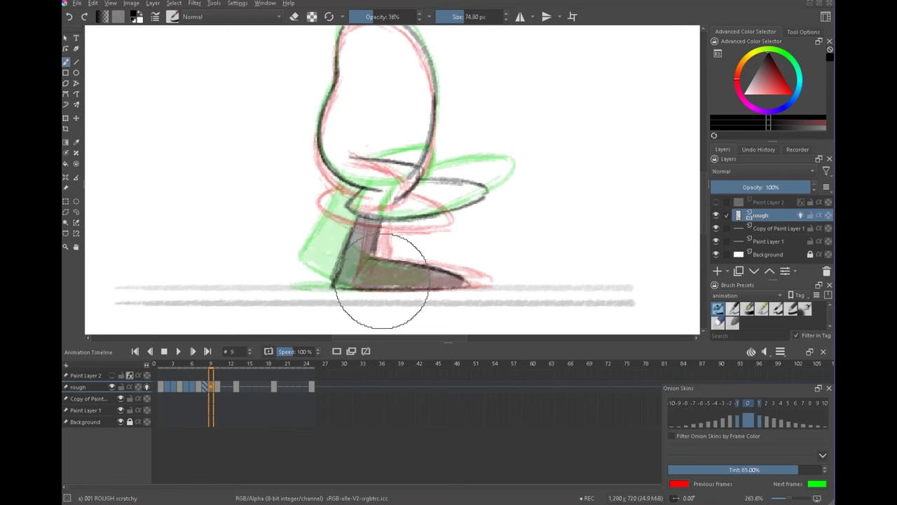
left_click(204, 385)
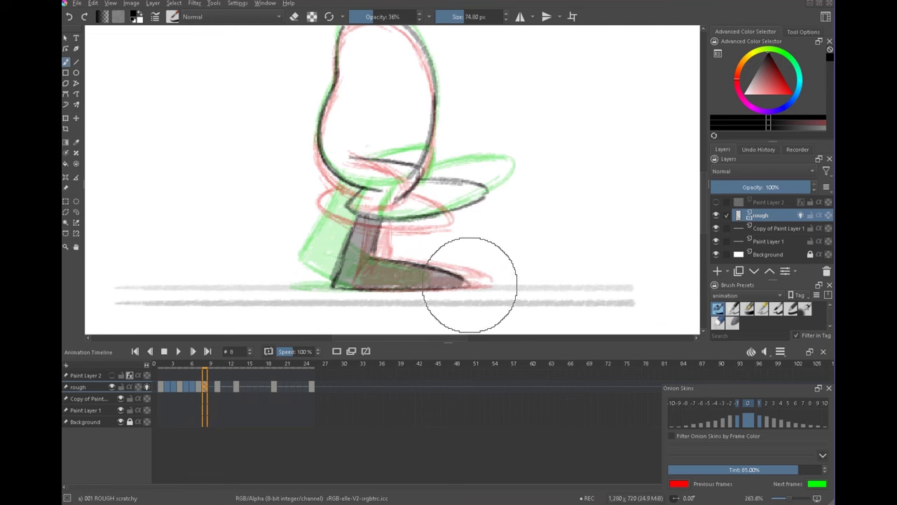
left_click(218, 372)
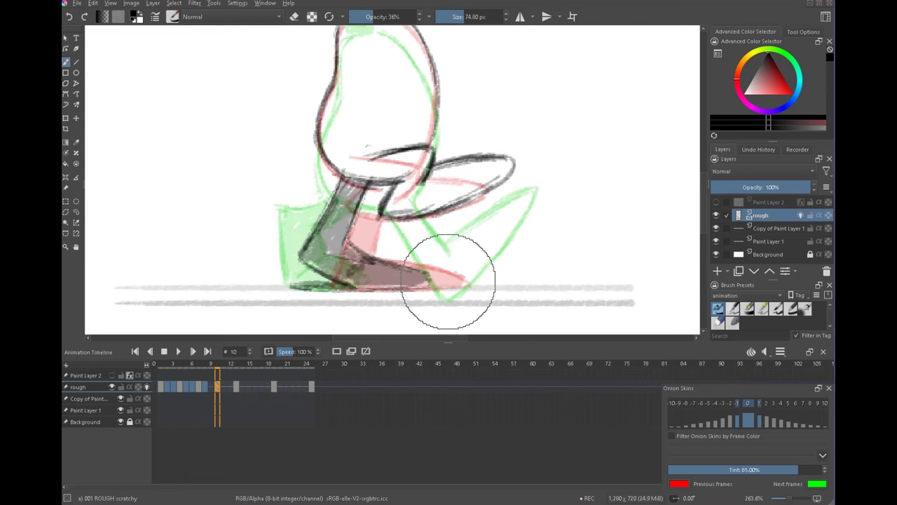
- Create a blank drawing on frame 9 and mark the planted foot's toe, checking it against frames 8 and 10
left_click(209, 386)
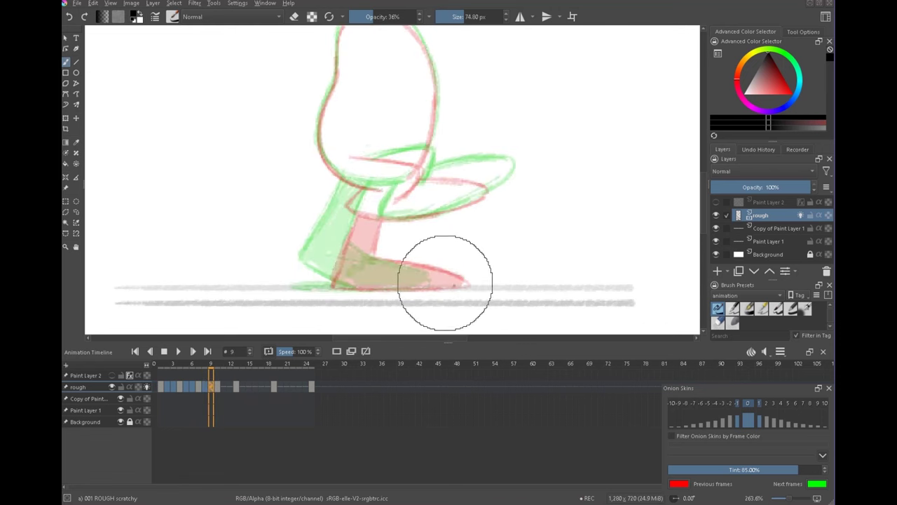
left_click_drag(441, 276, 445, 288)
key("Left")
key("Right")
key("Right")
key("Left")
key("Left")
key("Right")
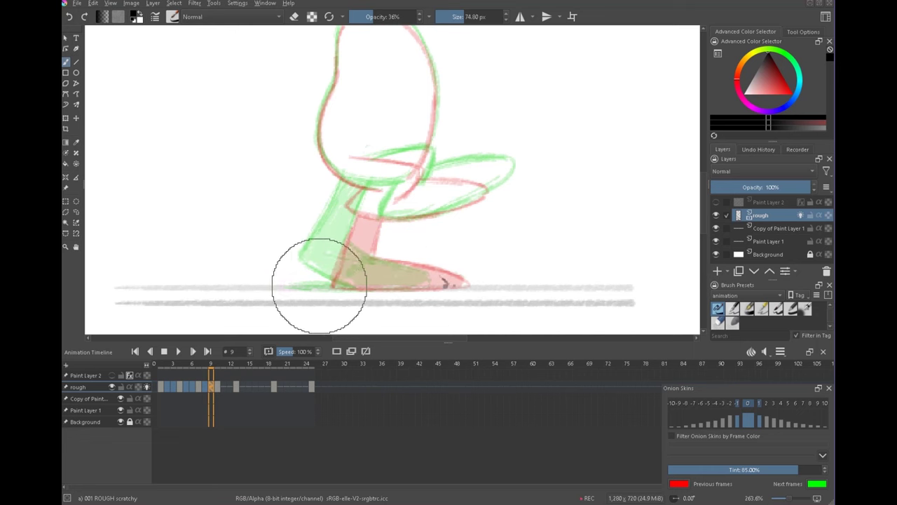
- Outline the planted foot and lower leg on frame 9 between the poses of frames 8 and 10
left_click_drag(310, 286, 317, 286)
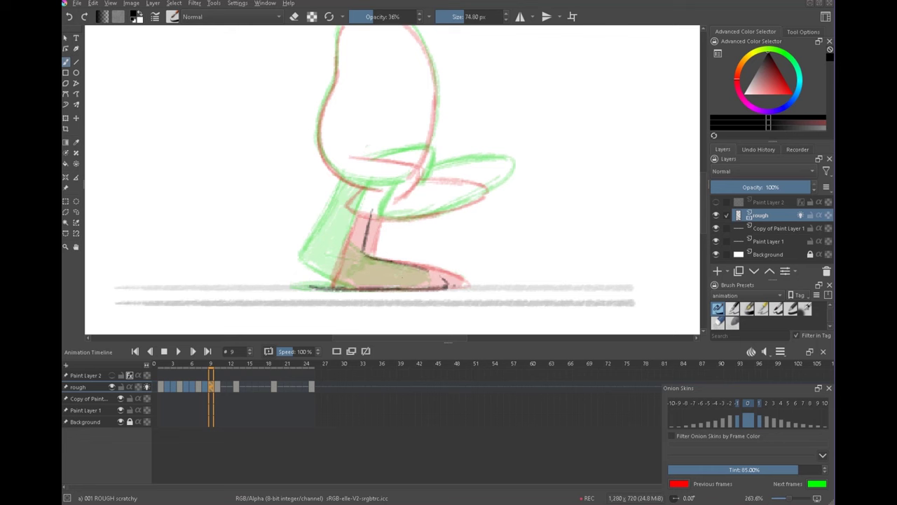
key("Left")
key("Right")
left_click_drag(338, 213, 318, 273)
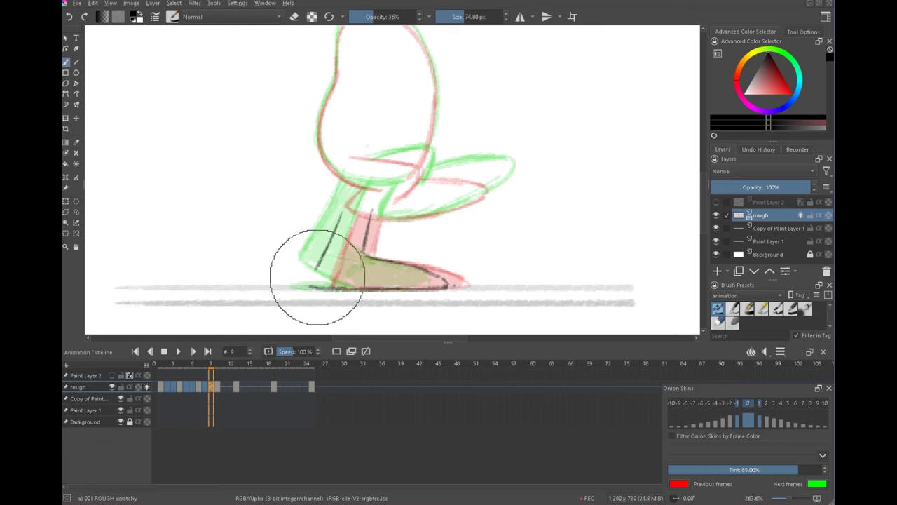
key("Left")
key("Right")
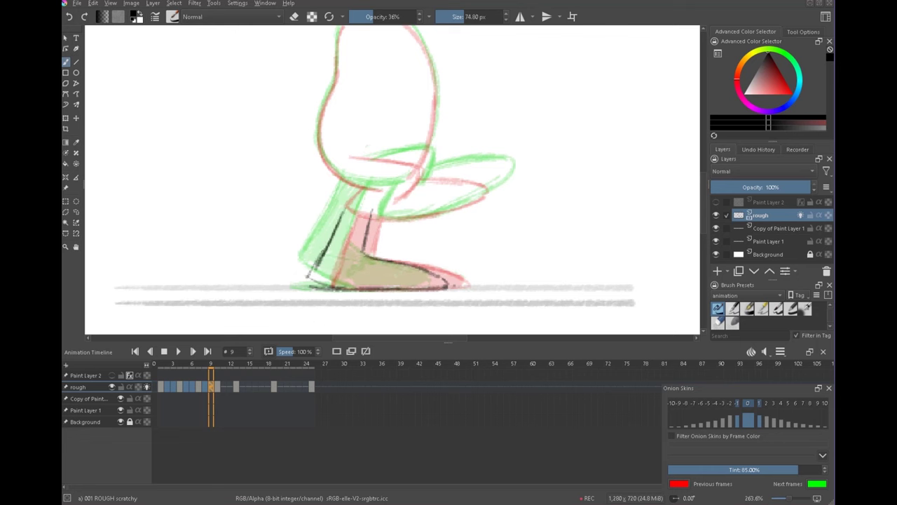
- Draw the body, neck and round head on frame 9 along frame 8's onion skin
left_click_drag(477, 173, 444, 268)
left_click_drag(342, 284, 314, 273)
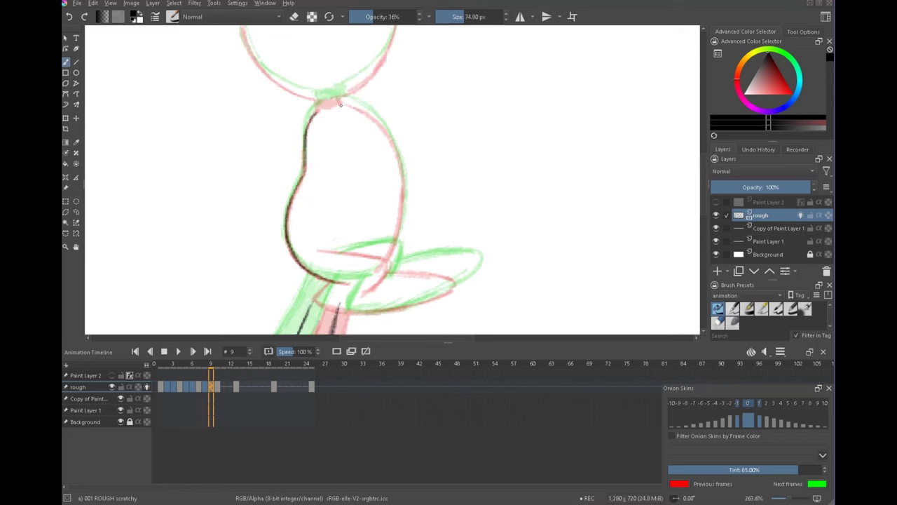
left_click_drag(400, 223, 385, 260)
left_click_drag(432, 183, 469, 332)
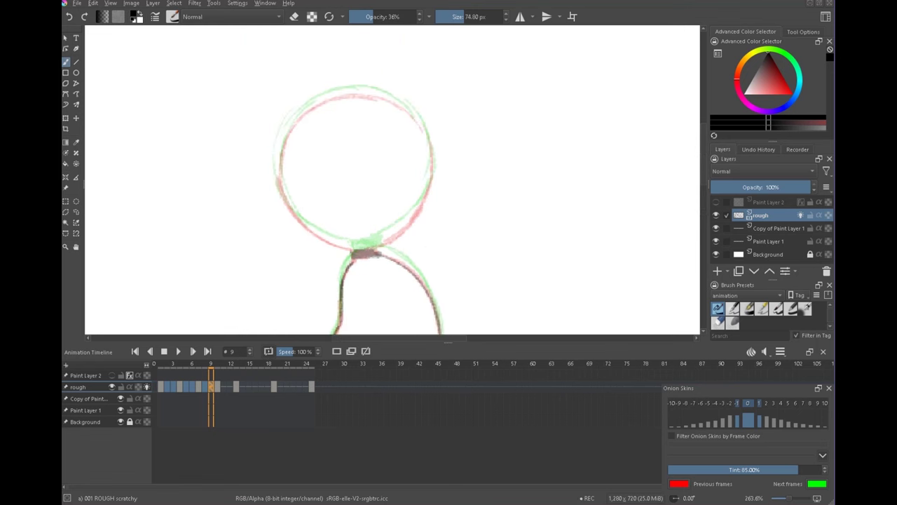
mouse_move(294, 218)
left_mouse_down()
mouse_move(282, 162)
mouse_move(289, 134)
mouse_move(324, 106)
mouse_move(416, 112)
mouse_move(430, 191)
mouse_move(386, 246)
left_mouse_up()
left_click_drag(469, 230, 493, 256)
- Select the head and body on frame 9, nudge them slightly upward, and clear the selection
left_click_drag(495, 256, 429, 150)
key("l")
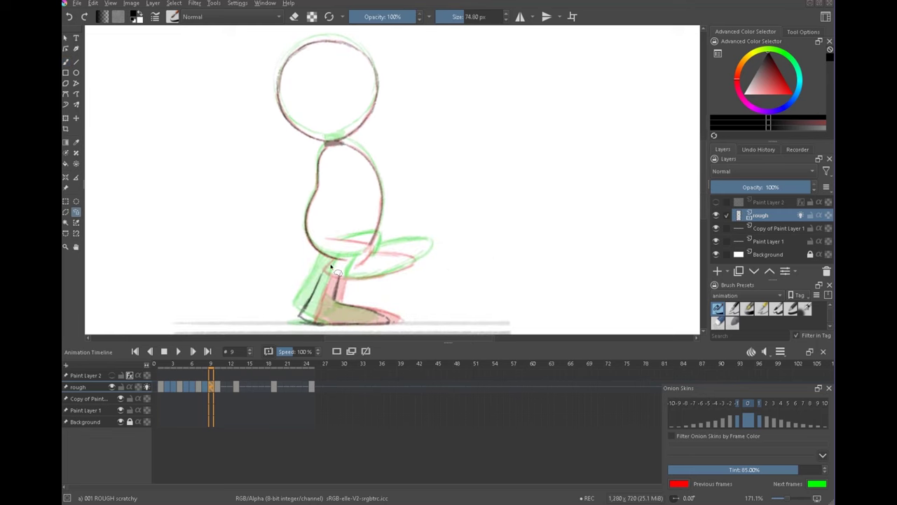
left_click_drag(409, 58, 396, 261)
left_click_drag(399, 86, 400, 83)
key("v")
key("t")
left_click_drag(401, 230, 401, 225)
key("ctrl+shift+a")
- Draw the upper edge of the lifted leg's thigh on frame 9, comparing it with frames 8 and 10
left_click_drag(431, 308, 443, 120)
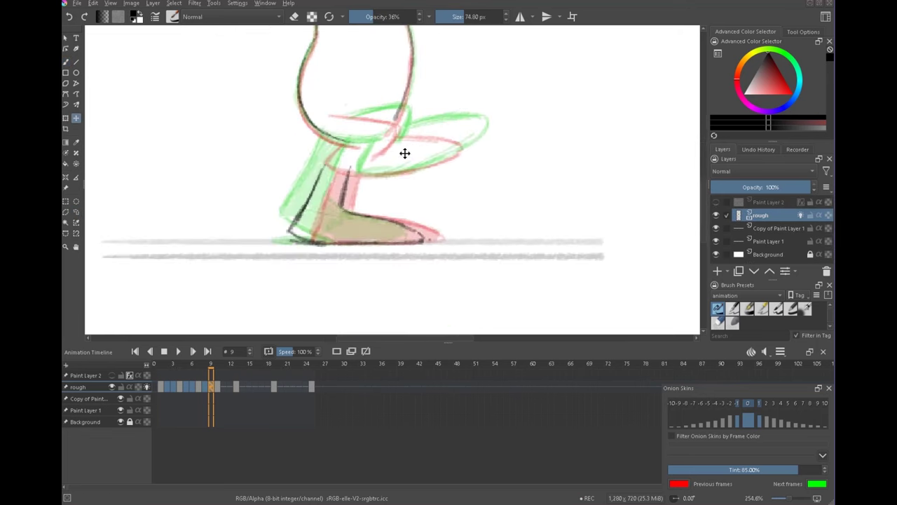
left_click_drag(357, 190, 350, 158)
left_click(66, 63)
key("Left")
key("Right")
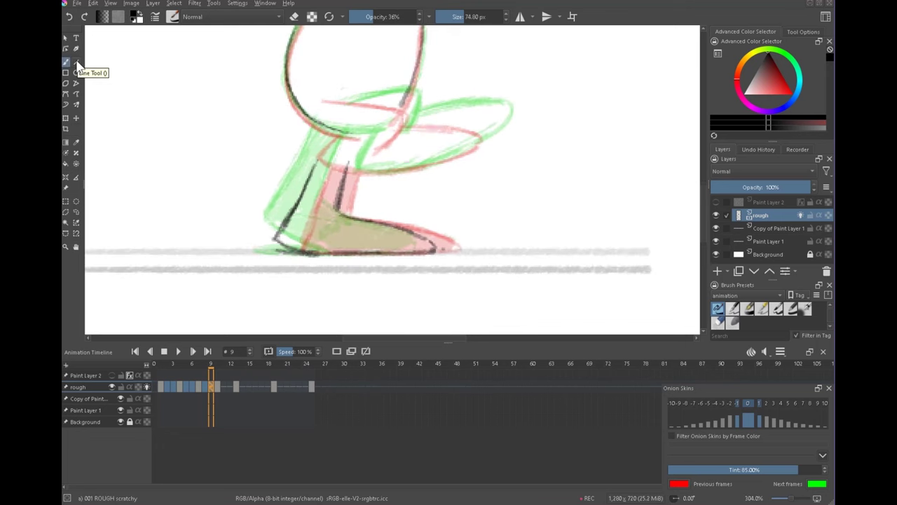
left_click_drag(465, 158, 473, 234)
key("Left")
key("Right")
key("Right")
key("Left")
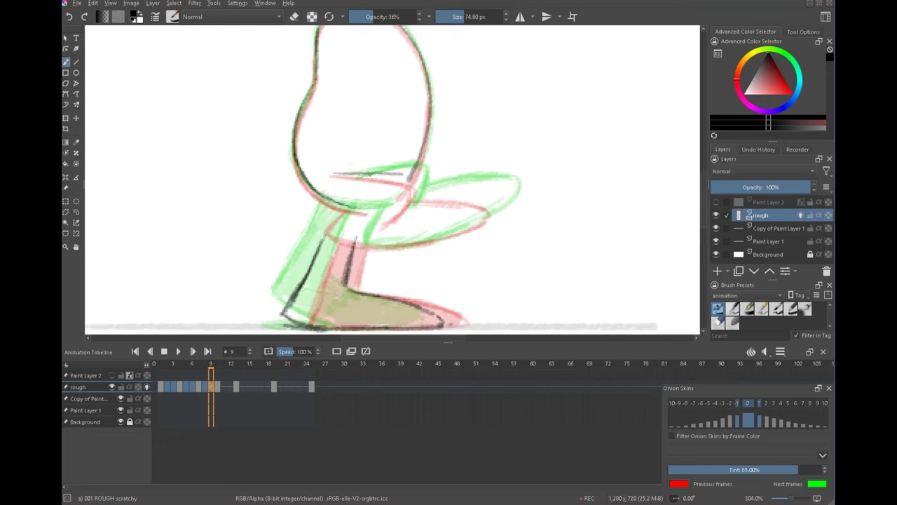
- Add the fold at the body's front and the top edge of the lifted leg's extended part on frame 9
key("Left")
key("Right")
key("Left")
key("Right")
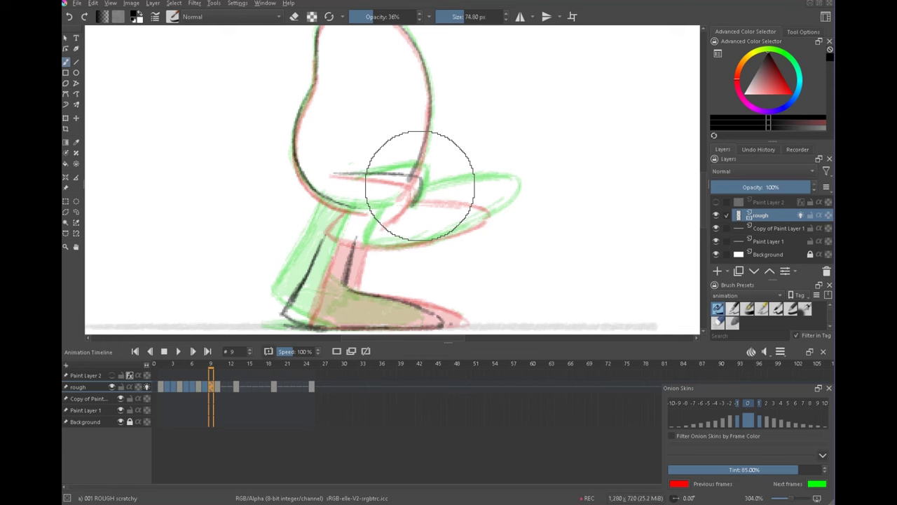
key("Left")
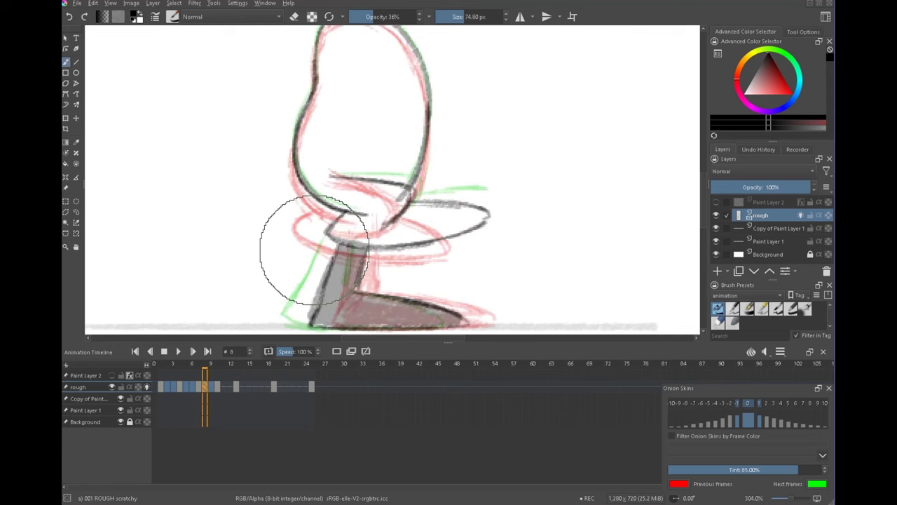
key("Right")
key("Right")
key("Left")
key("Left")
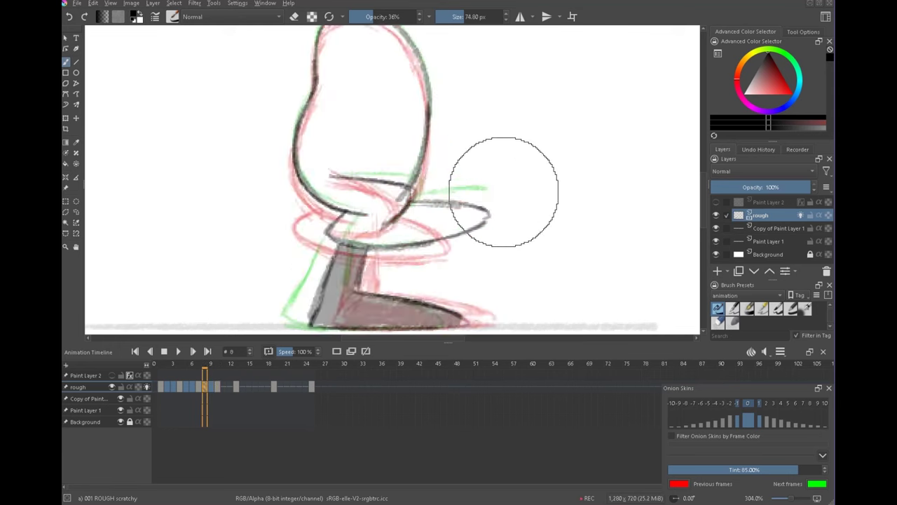
- Complete the lifted leg's rounded tip, underside and hip line on frame 9, checking against frame 8
key("Right")
left_click_drag(500, 203, 459, 229)
key("Left")
key("Right")
left_click_drag(361, 213, 344, 235)
left_click_drag(328, 198, 385, 209)
left_click_drag(335, 172, 381, 172)
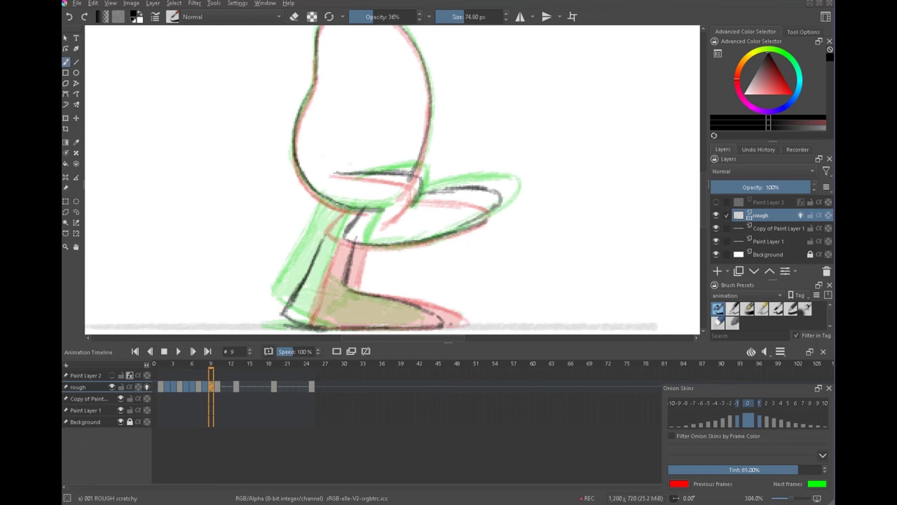
key("Left")
key("Right")
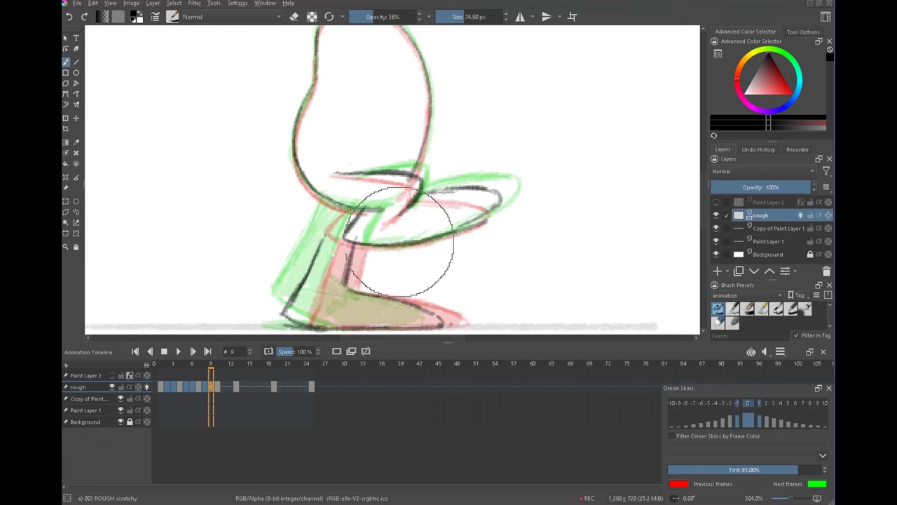
- Draw the standing leg's back edge on frame 9 and shade the leg and foot grey with onion skins off
key("space")
left_click_drag(449, 269, 469, 215)
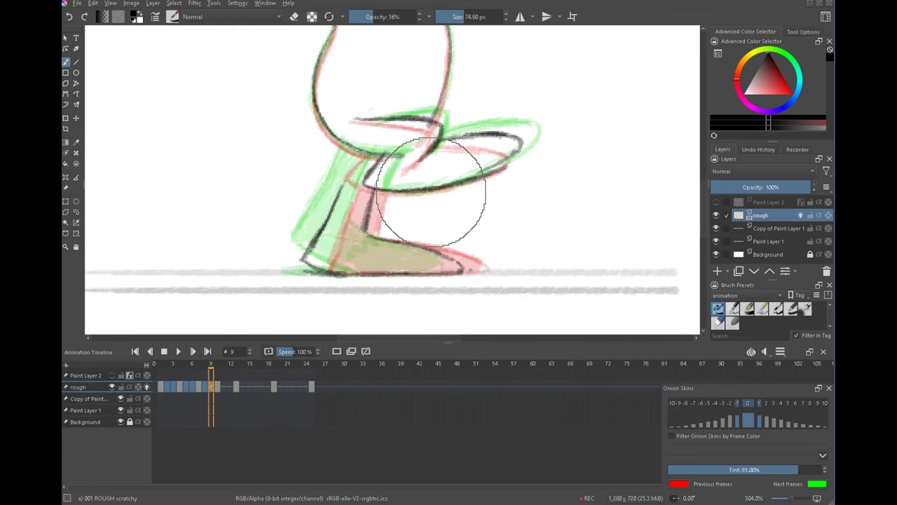
left_click_drag(352, 151, 341, 188)
left_click(146, 386)
key("Left")
key("Right")
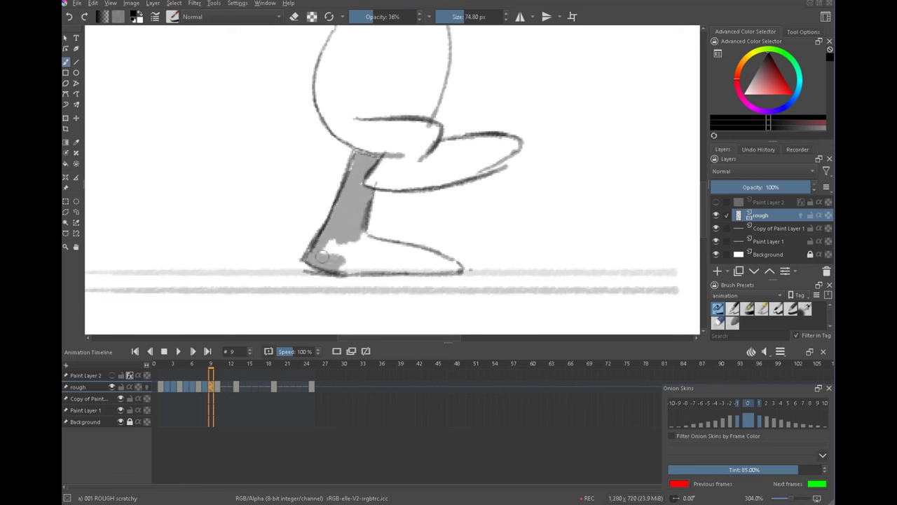
left_click_drag(356, 253, 446, 263)
mouse_move(484, 185)
left_mouse_down()
mouse_move(460, 210)
mouse_move(450, 277)
left_mouse_up()
left_click_drag(443, 184, 389, 225)
- Play the walk animation from frame 1 to review the motion
left_click(159, 386)
left_click(178, 351)
left_click(165, 349)
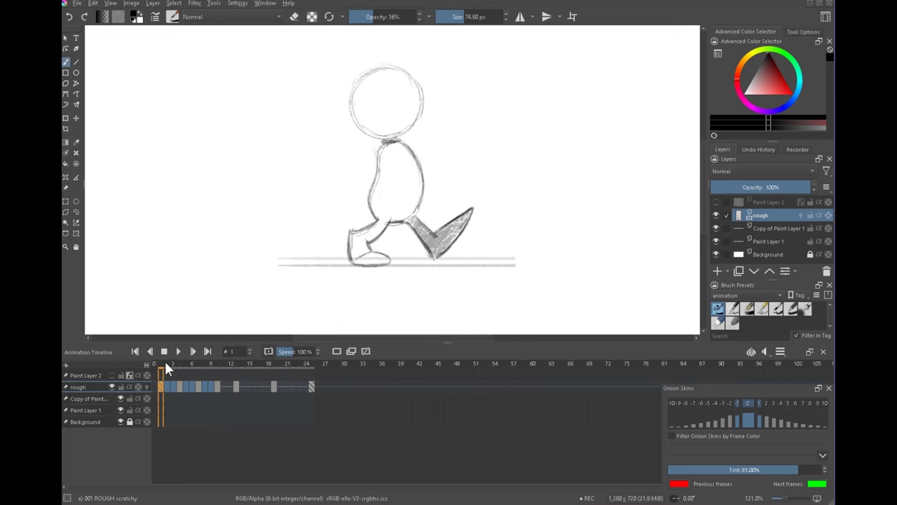
left_click(176, 349)
left_click(178, 351)
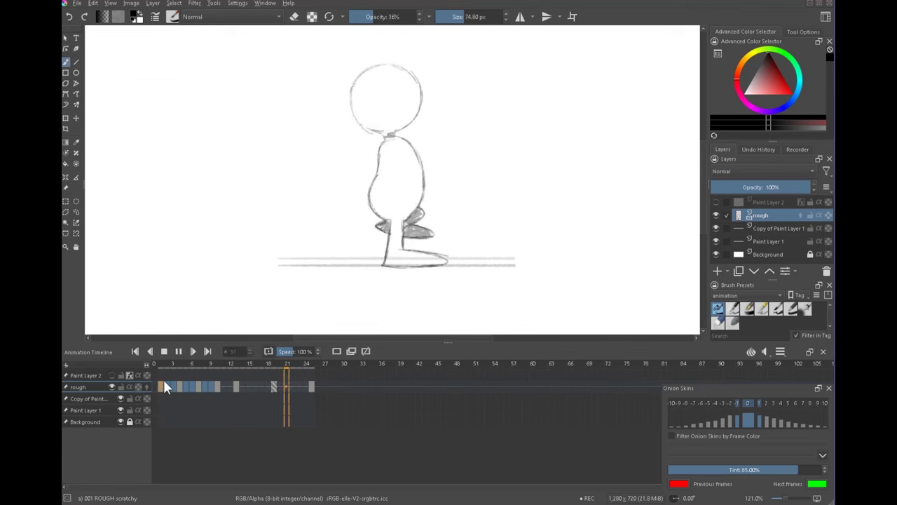
- Start a blank drawing at frame 11 on the rough layer with onion skins on, comparing the neighbouring poses
scroll(442, 223, "up", 3)
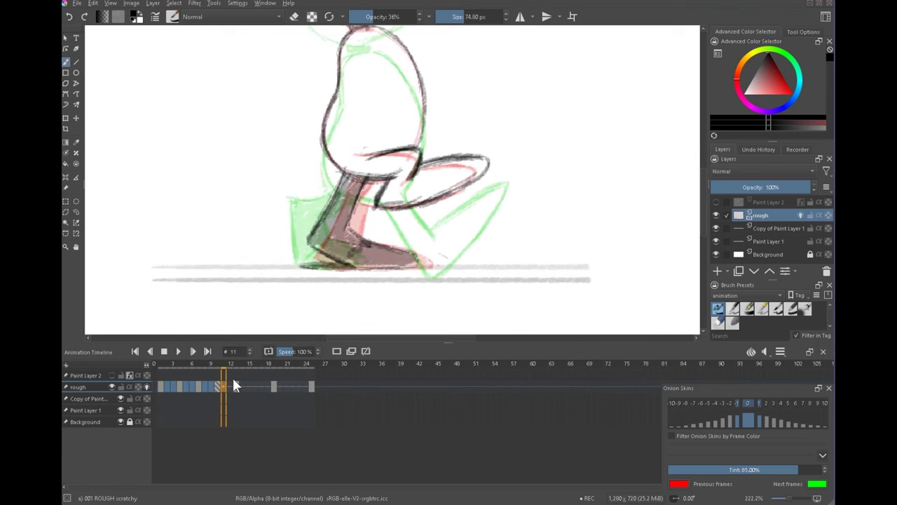
mouse_move(234, 380)
left_mouse_down()
mouse_move(224, 382)
mouse_move(289, 384)
mouse_move(223, 370)
left_mouse_up()
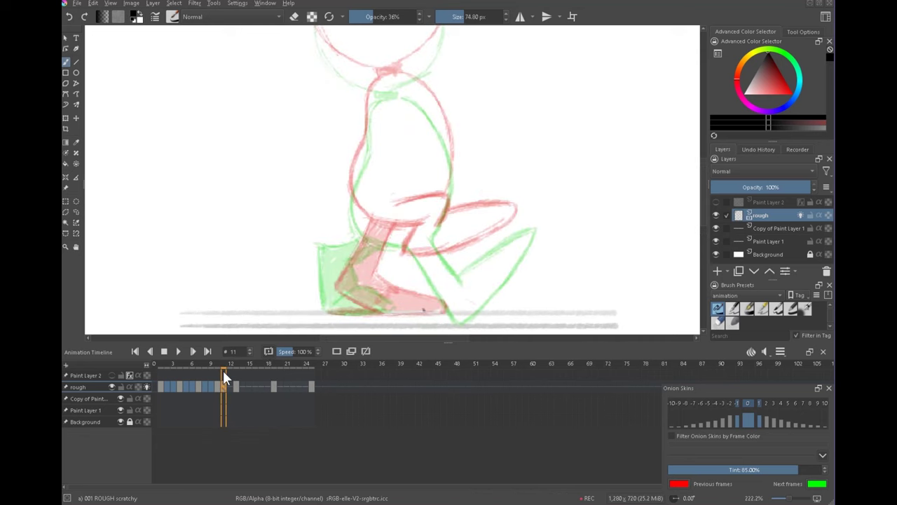
key("Right")
key("Right")
key("Left")
key("Left")
key("Left")
key("Right")
key("Left")
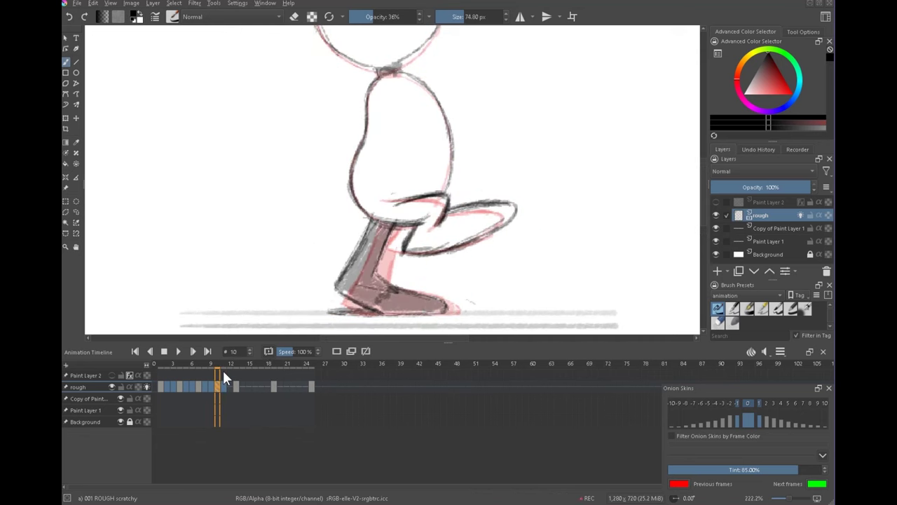
key("Right")
key("Right")
key("Left")
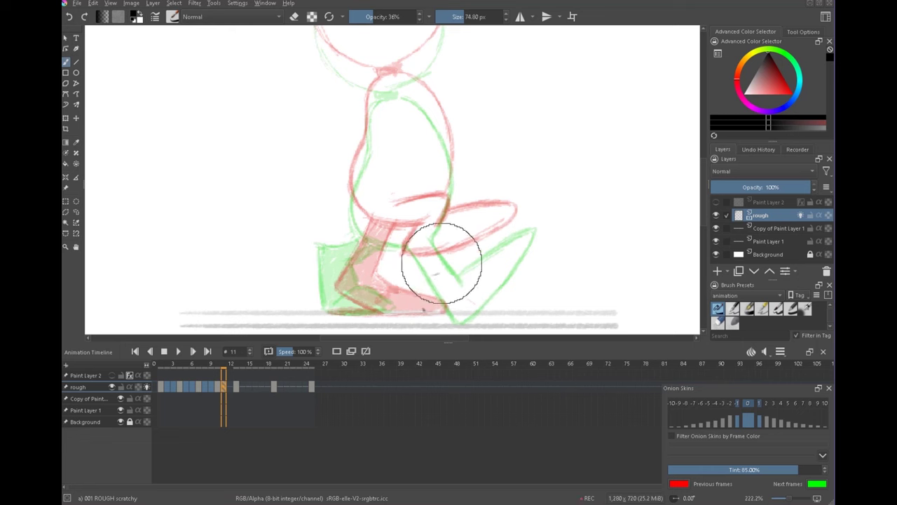
- Sketch the lifted foot's curved underside and upper edge on frame 11, between the poses of frames 10 and 13
key("Left")
key("Right")
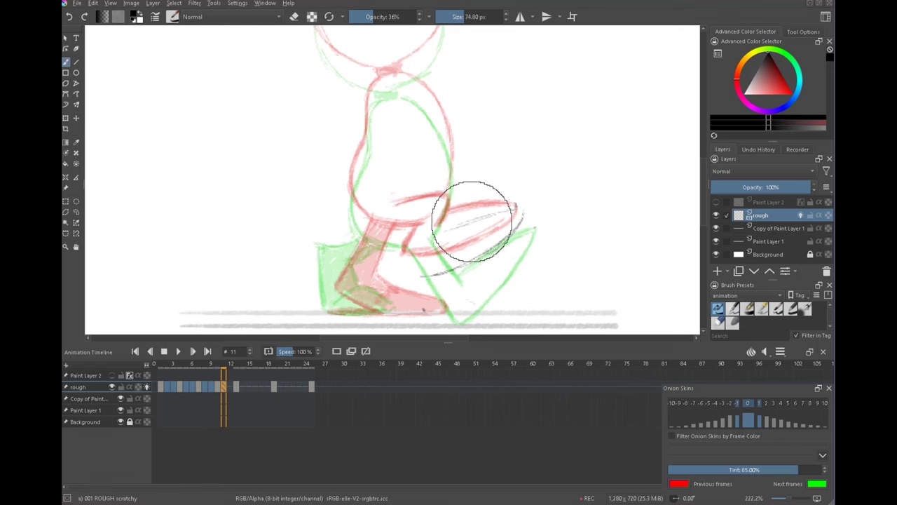
key("comma")
key("period")
key("period")
key("comma")
left_click_drag(440, 234, 516, 210)
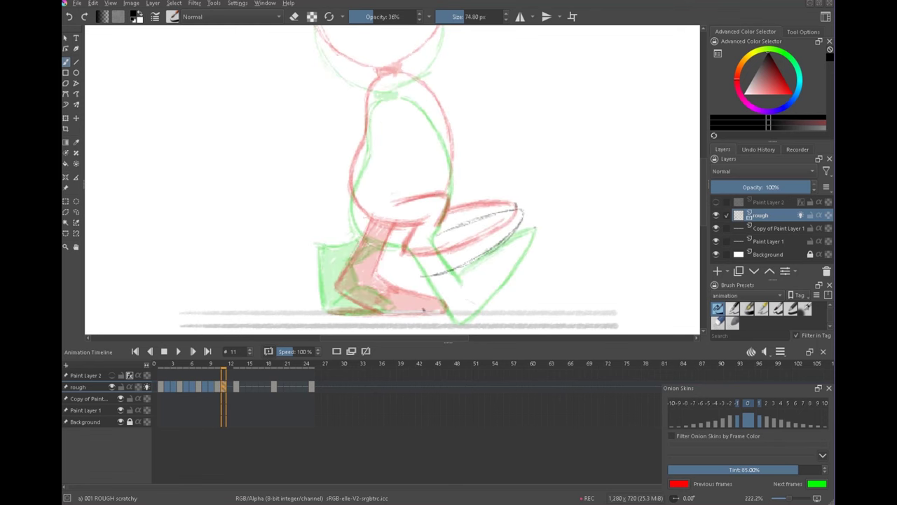
- Strengthen the lifted foot's upper edge on frame 11, checking it against the neighbouring frames
key("comma")
key("period")
key("period")
key("comma")
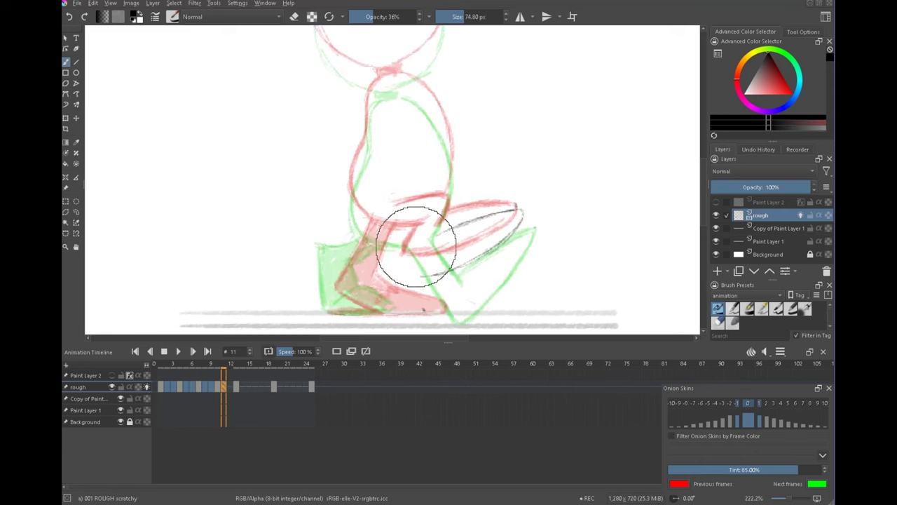
key("comma")
key("period")
key("comma")
- Position the head and body on frame 11 between the adjacent poses, clear the selection and return to the brush
mouse_move(506, 174)
left_mouse_down()
mouse_move(510, 230)
mouse_move(519, 176)
mouse_move(523, 220)
left_mouse_up()
key("period")
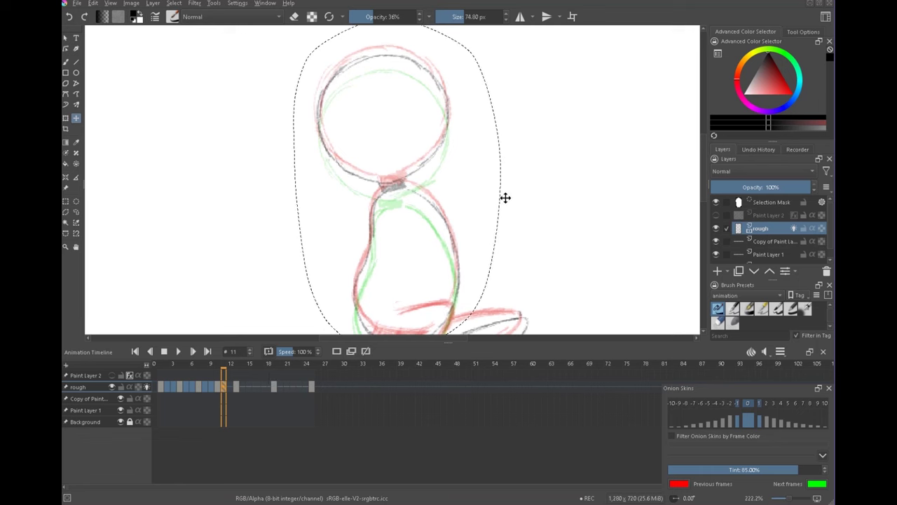
key("ctrl+shift+a")
scroll(545, 138, "down", 5)
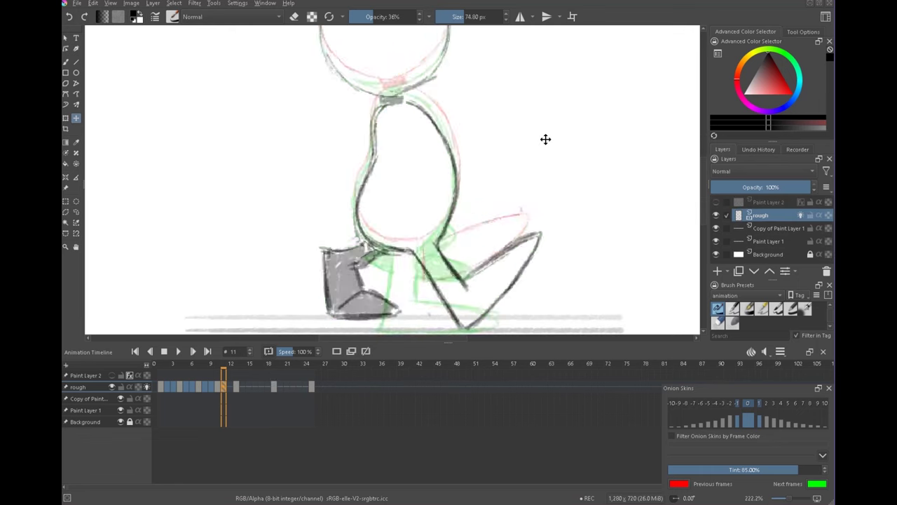
key("b")
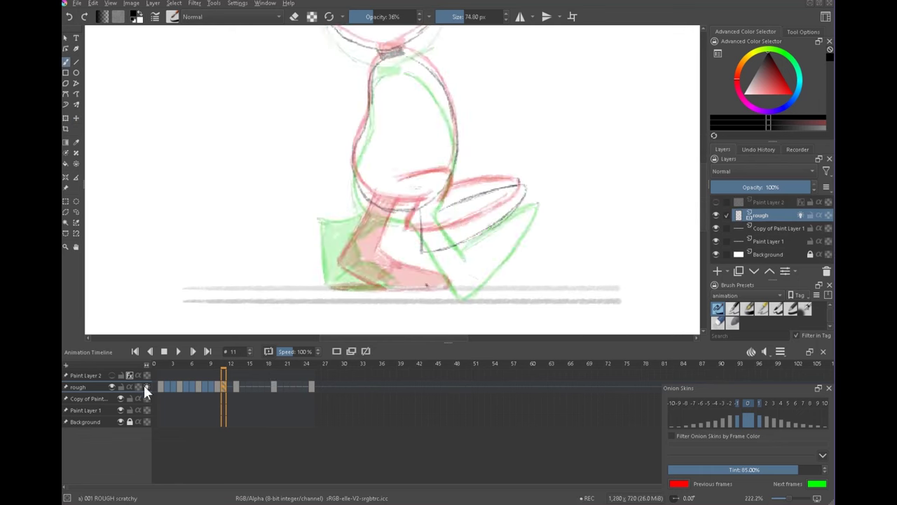
- Draw the hip line, the thigh's upper edge and fold, and the lifted heel's back edge on frame 11 with onion skins off
left_click(146, 387)
left_click_drag(393, 209, 423, 246)
key("Right")
key("Right")
key("Left")
key("Left")
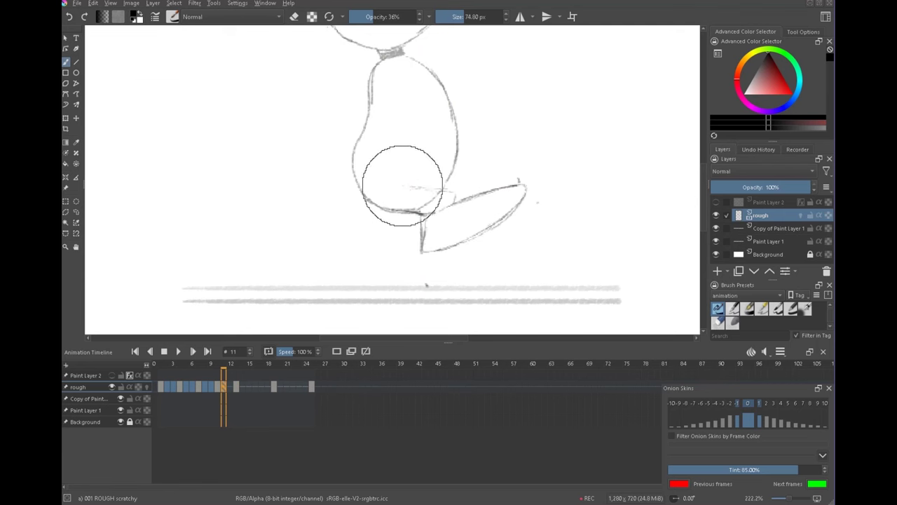
key("e")
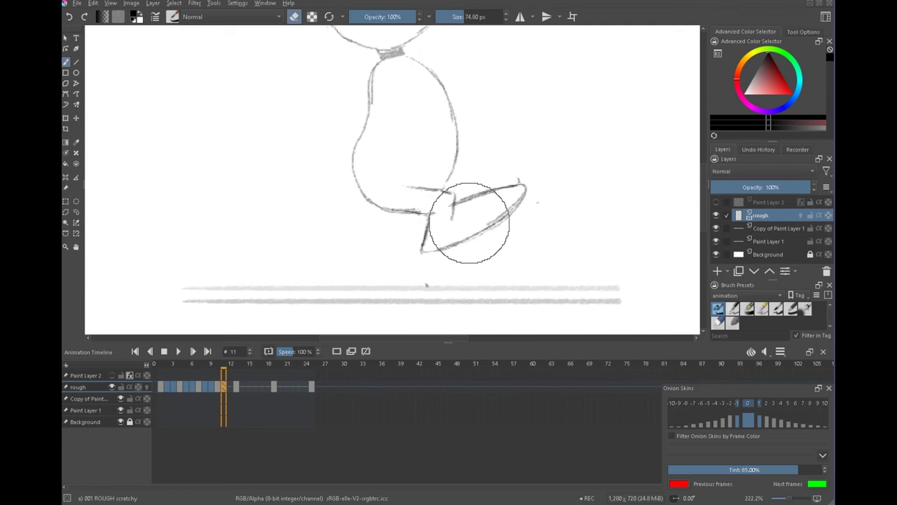
key("e")
- Reinforce the body's lower curve on frame 11, comparing the pose with frame 10
key("Left")
key("Right")
left_click_drag(362, 190, 412, 212)
key("Left")
key("Right")
left_click_drag(515, 264, 572, 207)
key("Left")
key("Right")
key("Left")
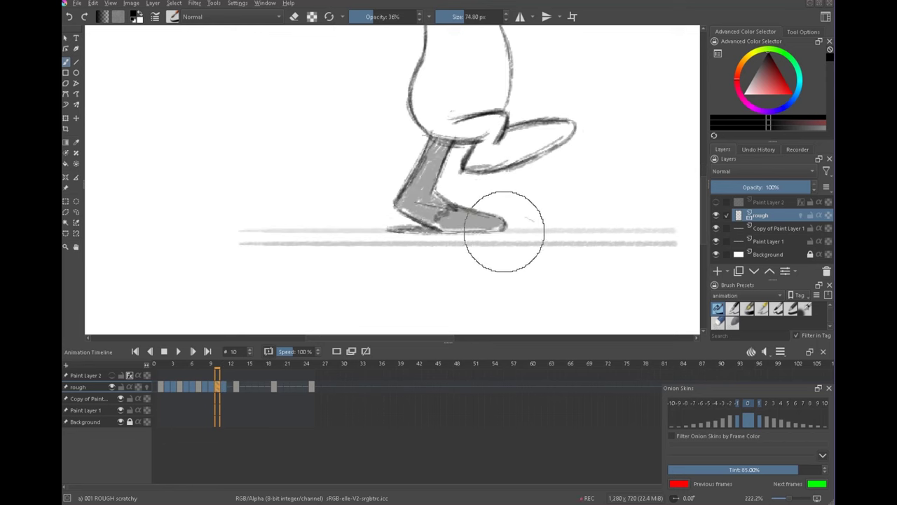
key("Right")
key("Left")
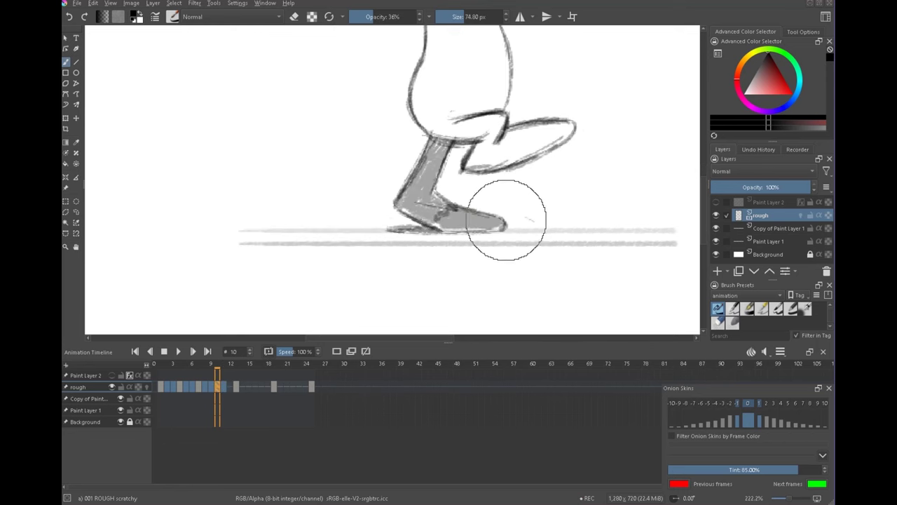
key("Right")
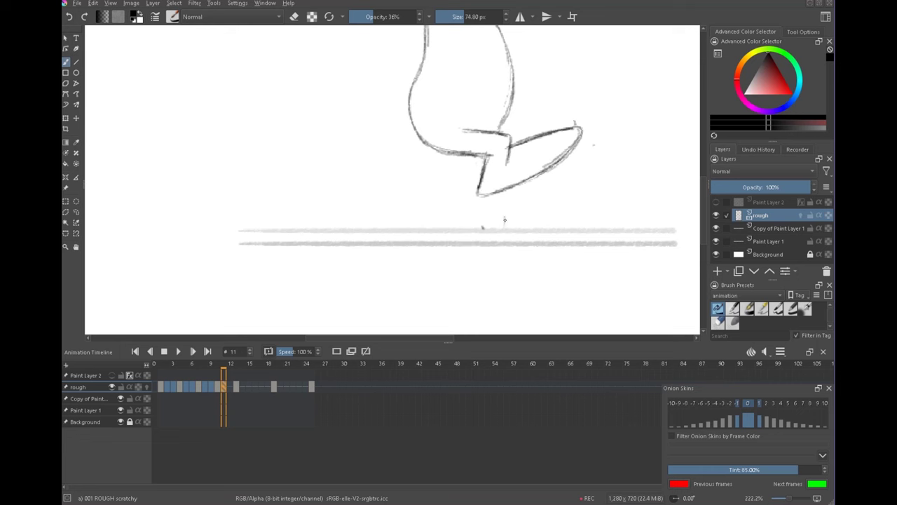
- Mark the planted foot's toe position on the ground line of frame 11 and erase the extra tick marks
left_click_drag(505, 220, 505, 231)
key("Left")
key("Right")
key("Right")
key("Right")
key("Left")
key("Left")
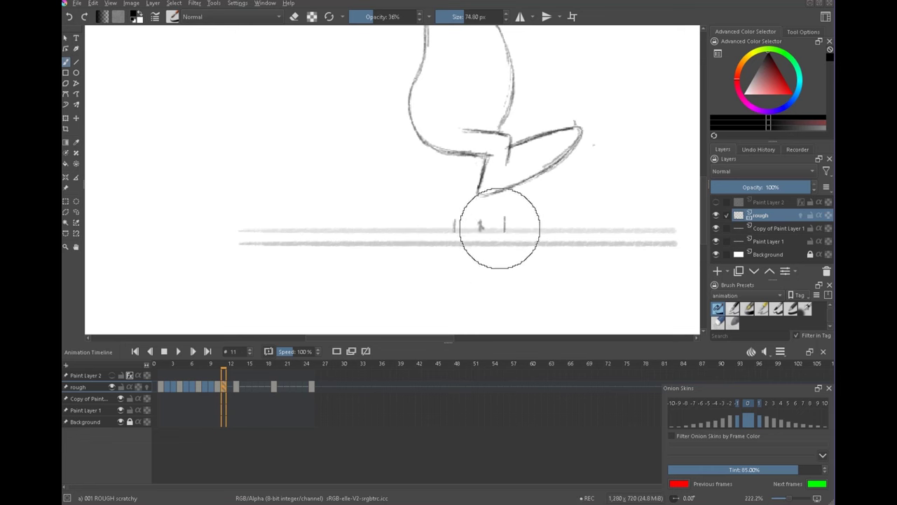
key("e")
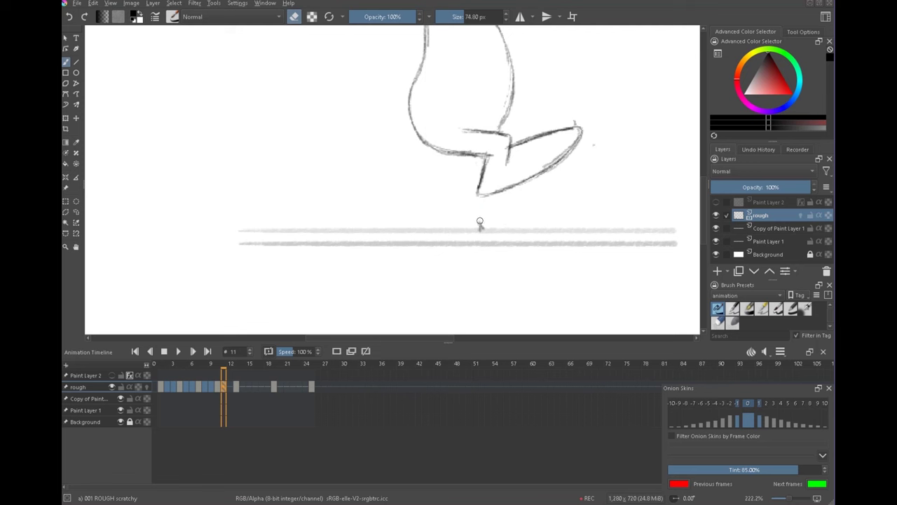
key("Left")
key("Right")
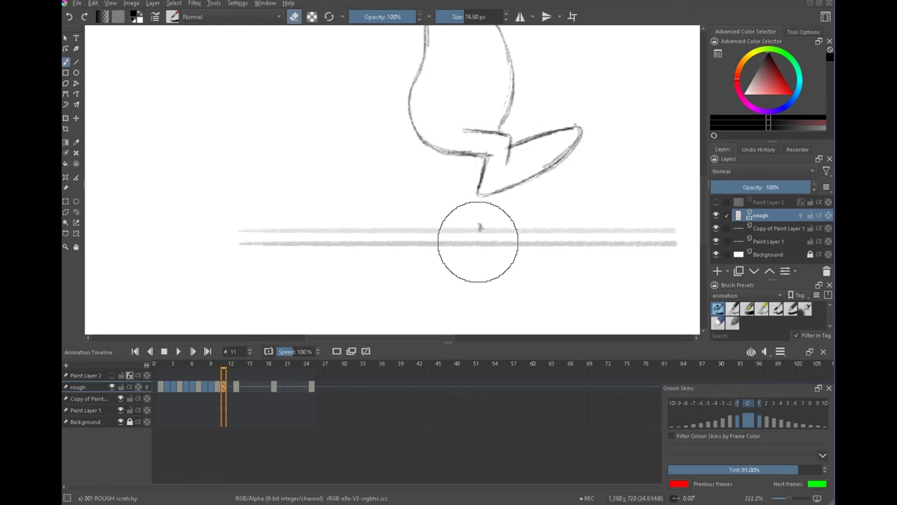
- Draw the front part of the planted foot's sole along the ground on frame 11, checking frames 10 and 13
key("Left")
key("Right")
key("Right")
key("Right")
key("Left")
key("Left")
key("e")
mouse_move(432, 230)
left_mouse_down()
mouse_move(505, 235)
mouse_move(442, 229)
left_mouse_up()
- Sketch the planted foot's top curve and adjust the toe mark on frame 11, checking the adjacent frames
key("Left")
key("Left")
key("Right")
key("Right")
key("Left")
key("Right")
key("e")
key("e")
key("Right")
key("Left")
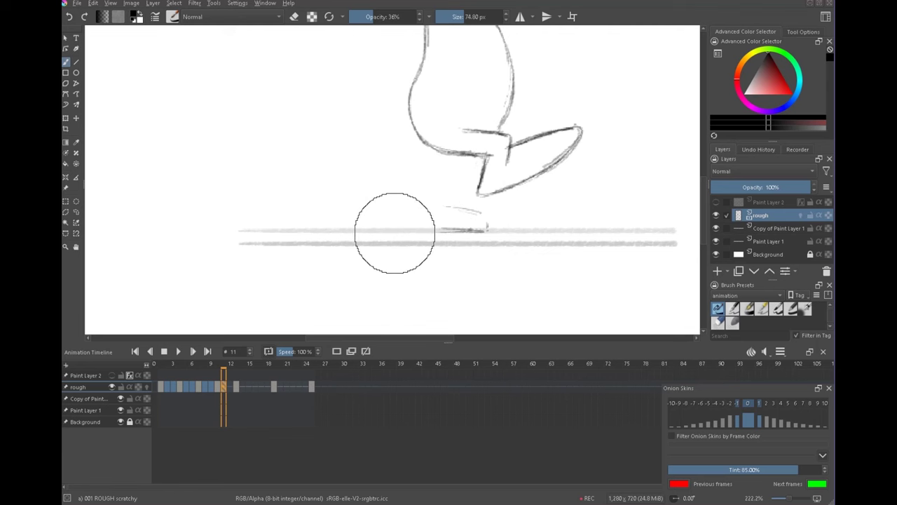
- Add a foot-length guide along the ground behind the heel on frame 13 and return to frame 11
key("Left")
key("Right")
key("Right")
left_click_drag(348, 228, 342, 230)
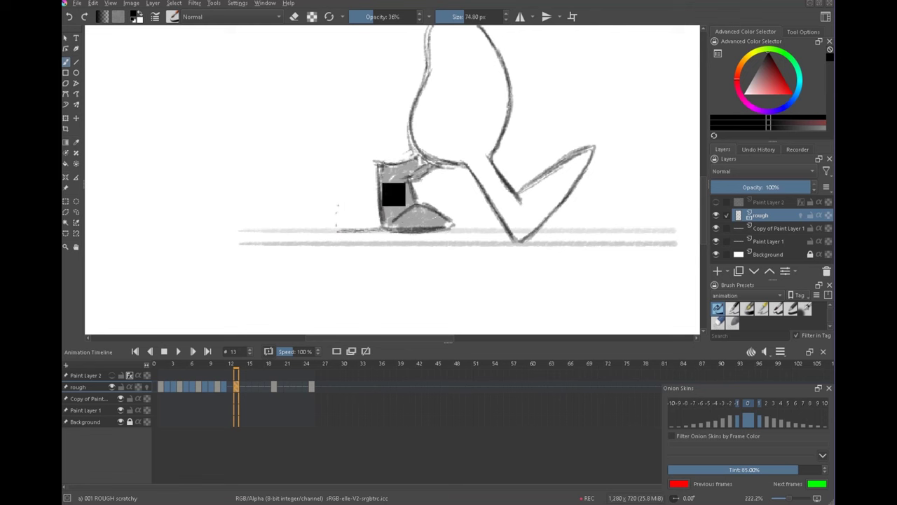
key("Left")
key("Left")
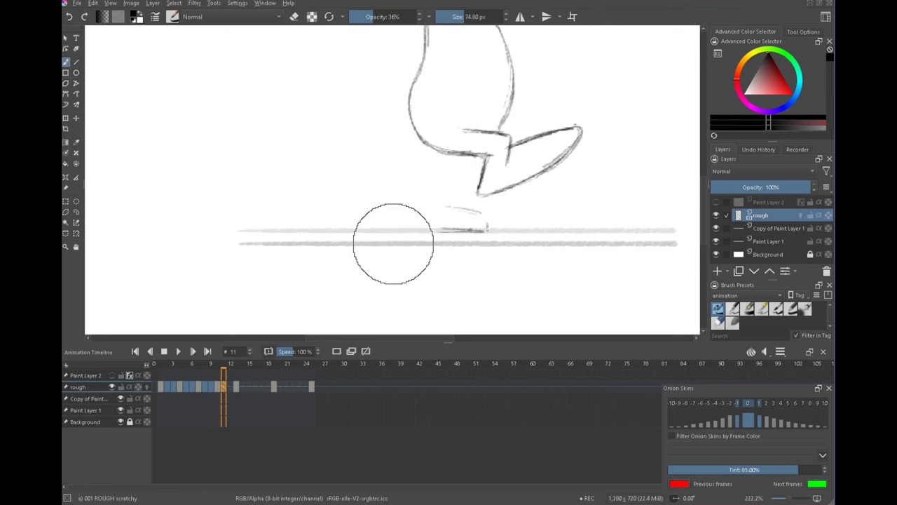
- Extend the planted foot's ground guide line back to the heel end on frame 11, comparing frames 10 and 13
key("Left")
key("Right")
key("Right")
key("Right")
key("Left")
key("Left")
left_click_drag(368, 229, 367, 231)
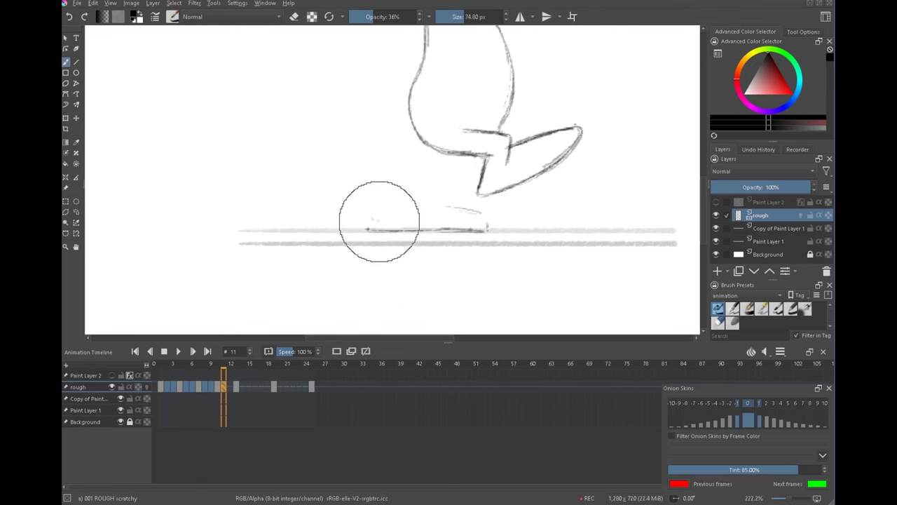
- Try a slanted heel line above the ground guide on frame 11 and erase it
key("Left")
key("Right")
key("e")
key("Left")
key("Right")
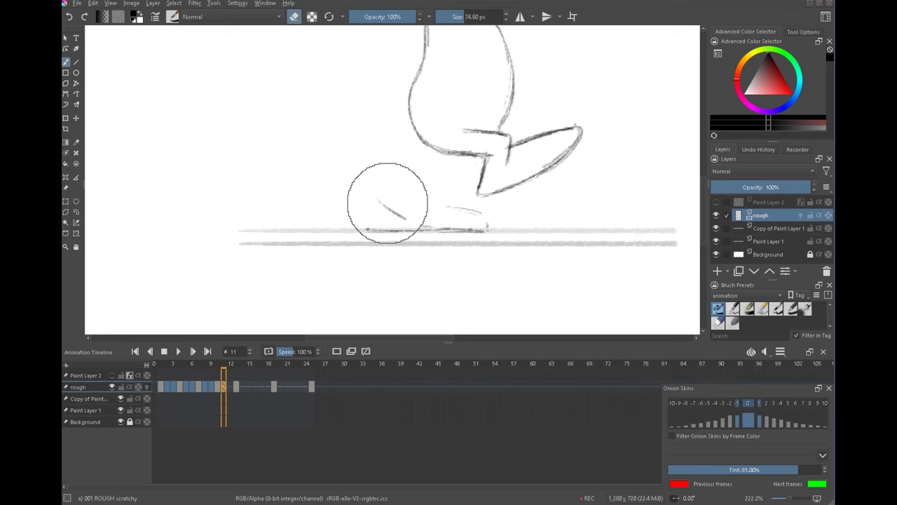
key("Left")
key("Right")
key("e")
key("Left")
key("Left")
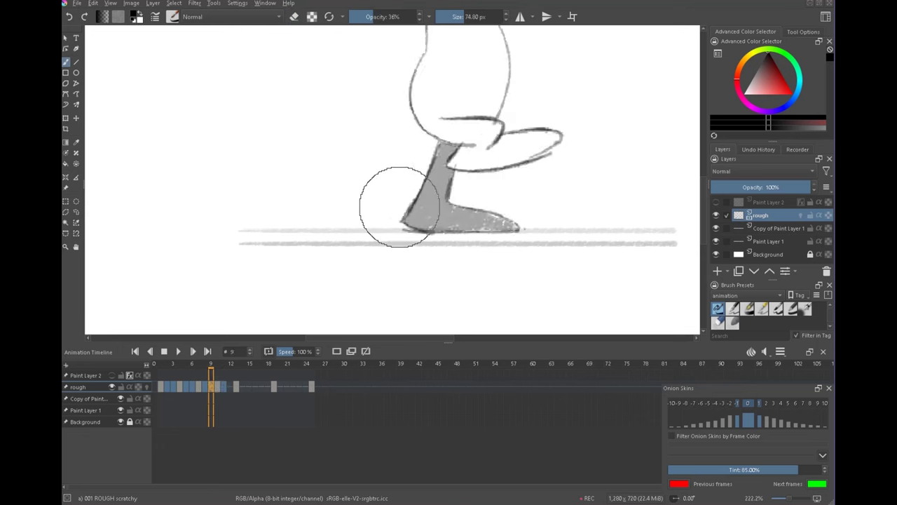
key("Right")
key("Right")
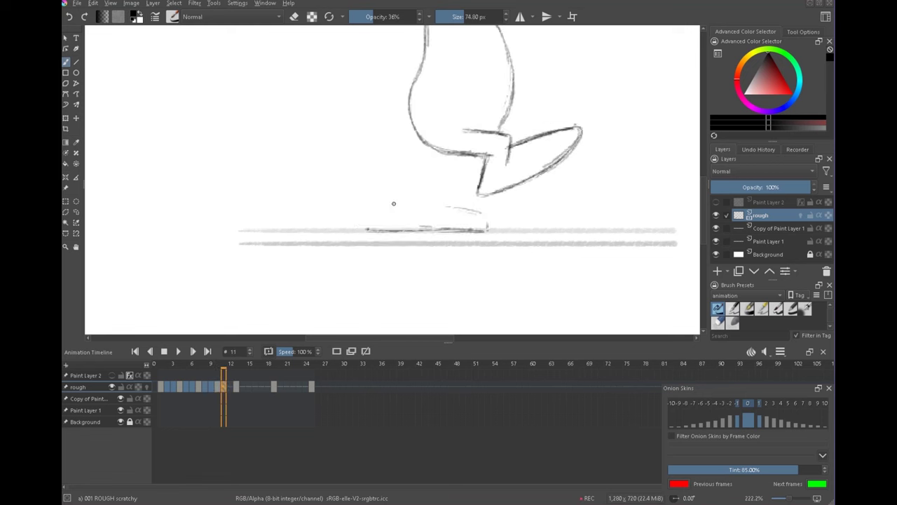
- Mark the raised heel point of the back leg on frame 11, checking its position with onion skins
key("Left")
key("Right")
key("Right")
key("Right")
key("Left")
key("Left")
key("e")
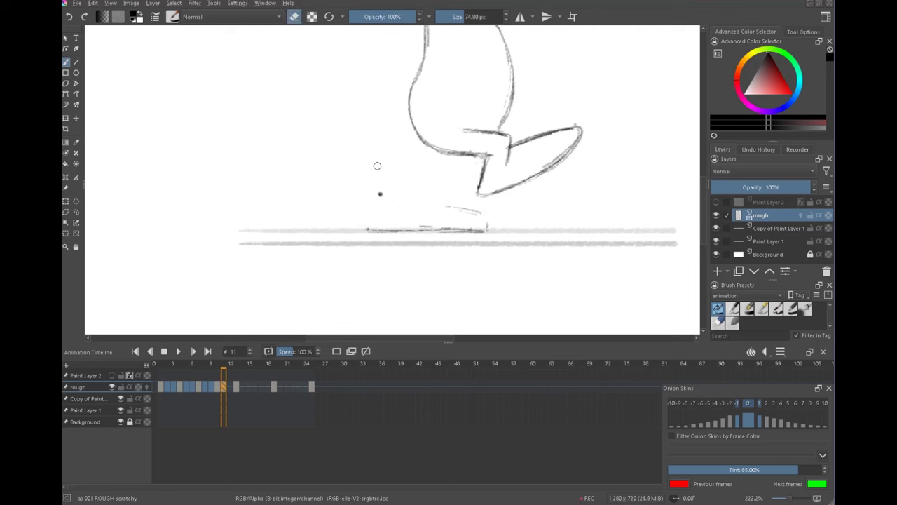
left_click(147, 386)
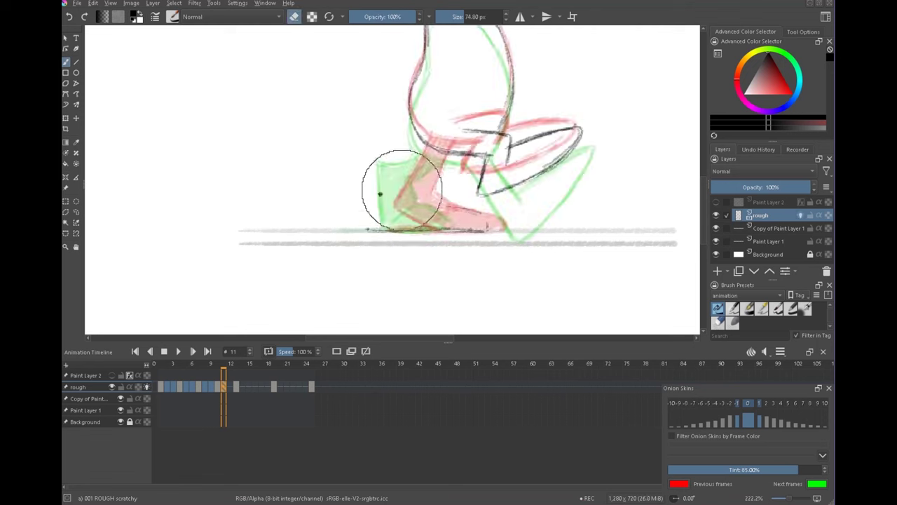
key("Left")
key("Right")
left_click(147, 386)
key("e")
- Draw the back leg's raised sole, ankle and shin outline on frame 11 and shade the leg and foot grey
mouse_move(381, 194)
left_mouse_down()
mouse_move(425, 155)
mouse_move(417, 226)
left_mouse_up()
key("Right")
key("Right")
key("Left")
key("Left")
key("Right")
key("Right")
key("Left")
key("Left")
left_click_drag(426, 149, 418, 167)
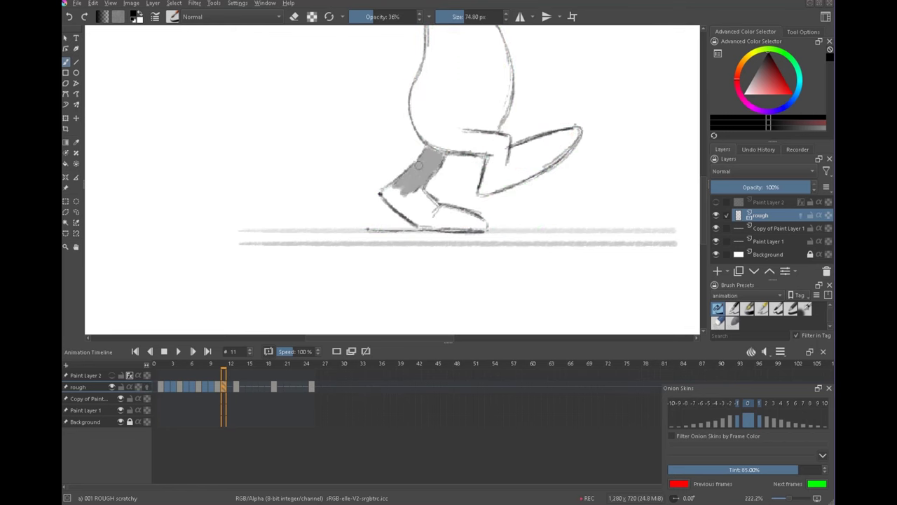
left_click_drag(433, 208, 482, 224)
- Start a blank drawing at frame 12 on the rough layer with onion skins on
scroll(484, 215, "down", 3)
left_click(230, 387)
left_click(147, 386)
scroll(429, 196, "up", 4)
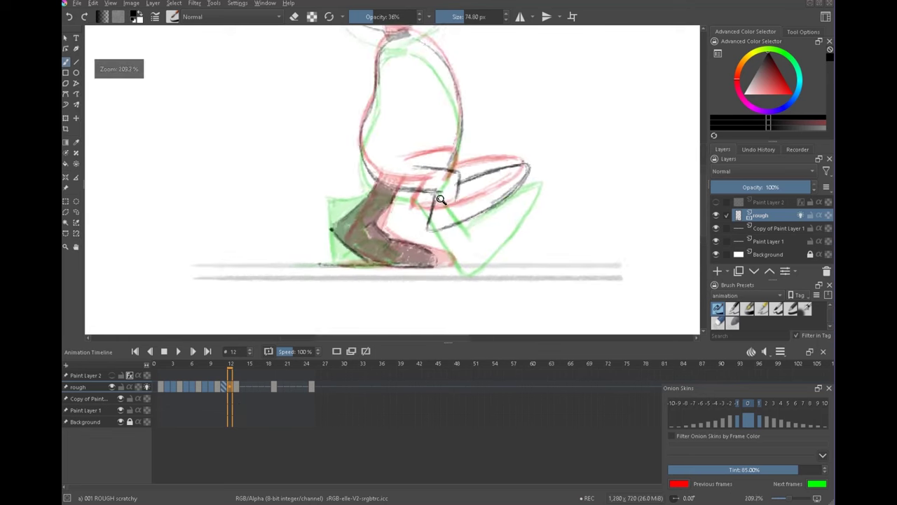
scroll(483, 214, "down", 1)
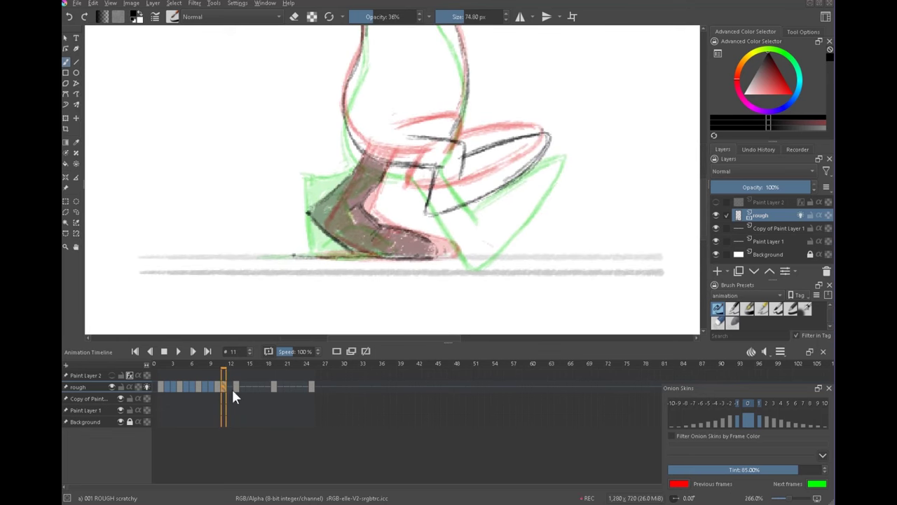
mouse_move(444, 246)
left_mouse_down()
mouse_move(446, 257)
mouse_move(416, 256)
left_mouse_up()
key("ctrl+z")
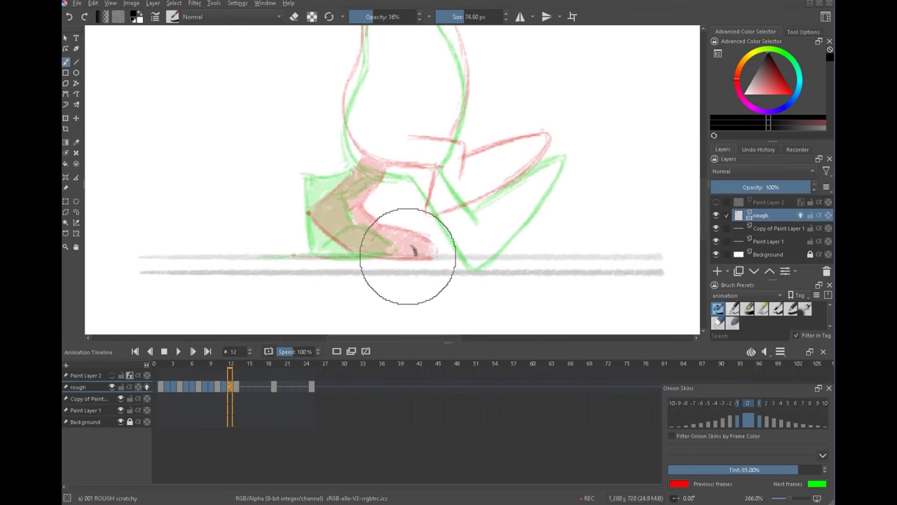
- Draw the back foot's slanted heel line and its sole along the ground guide on frame 12, comparing neighbouring frames
key("Right")
key("Left")
key("Left")
key("Right")
left_click_drag(302, 196, 327, 251)
key("Right")
key("Left")
left_click_drag(328, 256, 379, 255)
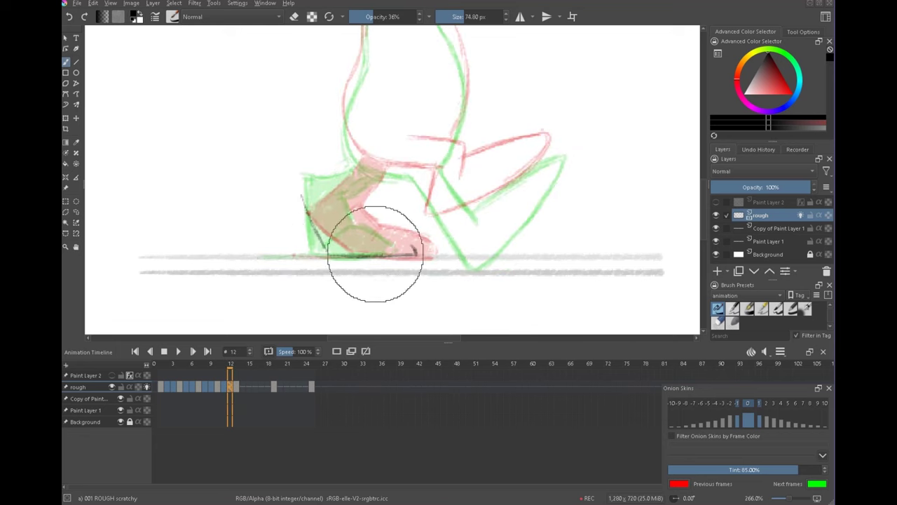
- Draw the instep and toe line of the back foot on frame 12, checking it against frame 11
key("Left")
key("Right")
mouse_move(350, 196)
left_mouse_down()
mouse_move(365, 225)
mouse_move(417, 254)
left_mouse_up()
key("Left")
key("Right")
key("Left")
key("Right")
- Sketch the raised front foot's sole, heel, toe and top edge midway between the onion skins on frame 12
mouse_move(453, 224)
left_mouse_down()
mouse_move(457, 242)
mouse_move(490, 225)
mouse_move(559, 144)
mouse_move(540, 176)
left_mouse_up()
mouse_move(450, 187)
left_mouse_down()
mouse_move(451, 219)
mouse_move(453, 241)
left_mouse_up()
key("Left")
key("Right")
mouse_move(468, 166)
left_mouse_down()
mouse_move(477, 201)
mouse_move(538, 144)
left_mouse_up()
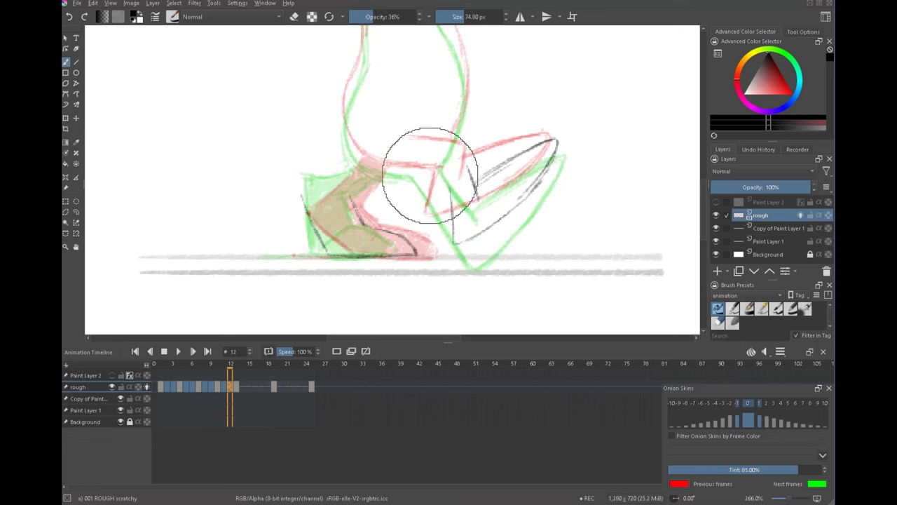
- Draw the torso outline, neck and round head on frame 12, following the onion-skin poses
left_click_drag(476, 116, 495, 235)
left_click_drag(385, 272, 362, 221)
mouse_move(368, 253)
left_mouse_down()
mouse_move(363, 208)
mouse_move(381, 170)
mouse_move(386, 112)
mouse_move(411, 98)
left_mouse_up()
left_click_drag(412, 283, 378, 269)
left_click_drag(455, 116, 486, 203)
left_click_drag(486, 158, 507, 296)
mouse_move(415, 233)
left_mouse_down()
mouse_move(374, 211)
mouse_move(349, 174)
mouse_move(362, 105)
mouse_move(406, 78)
left_mouse_up()
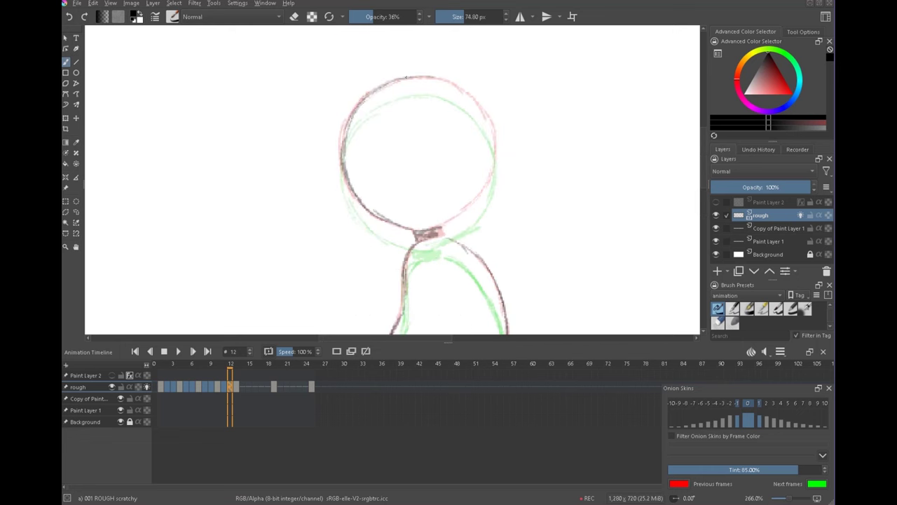
left_click_drag(483, 220, 460, 119)
- Hide the onion skins, draw the front thigh's underside and extend the belly line down to the thigh on frame 12
mouse_move(506, 209)
left_mouse_down("ctrl")
mouse_move(487, 270)
mouse_move(415, 274)
mouse_move(420, 280)
left_mouse_up("ctrl")
key("l")
key("t")
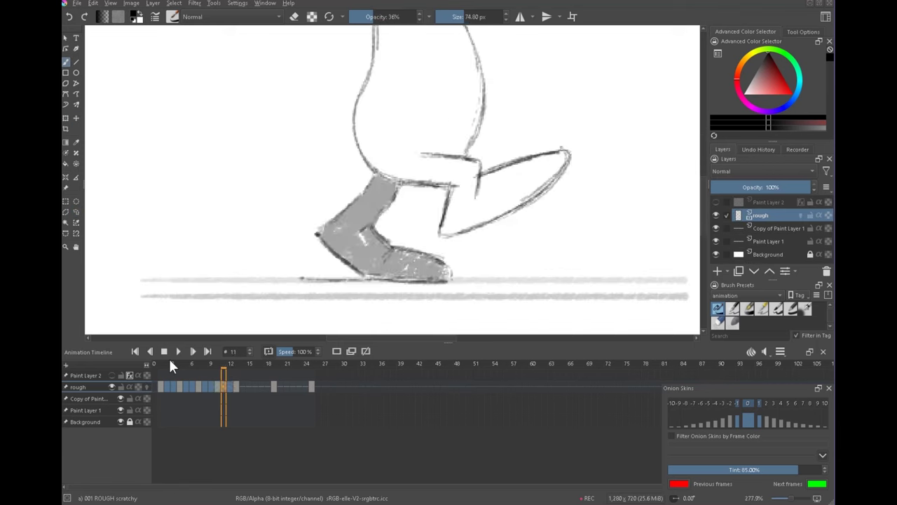
left_click(167, 354)
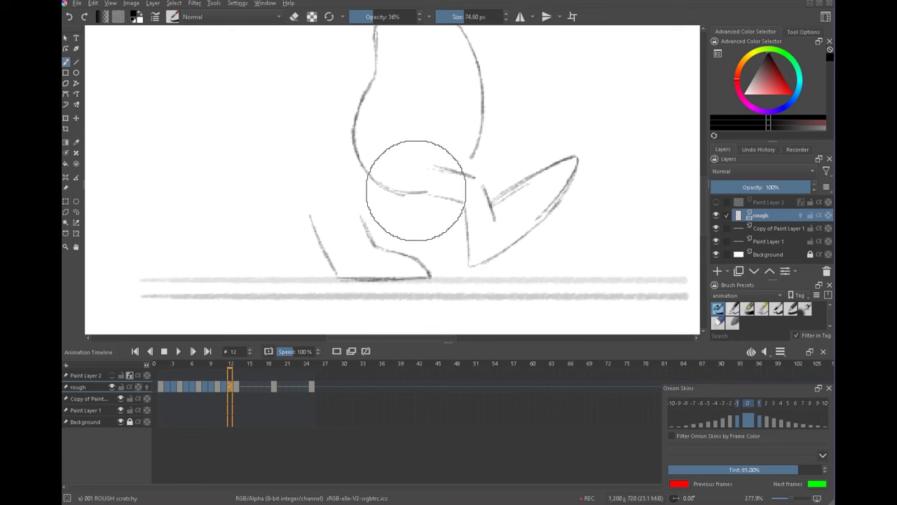
left_click_drag(409, 194, 464, 202)
key("Left")
key("Right")
key("Right")
key("Left")
left_click_drag(478, 143, 461, 173)
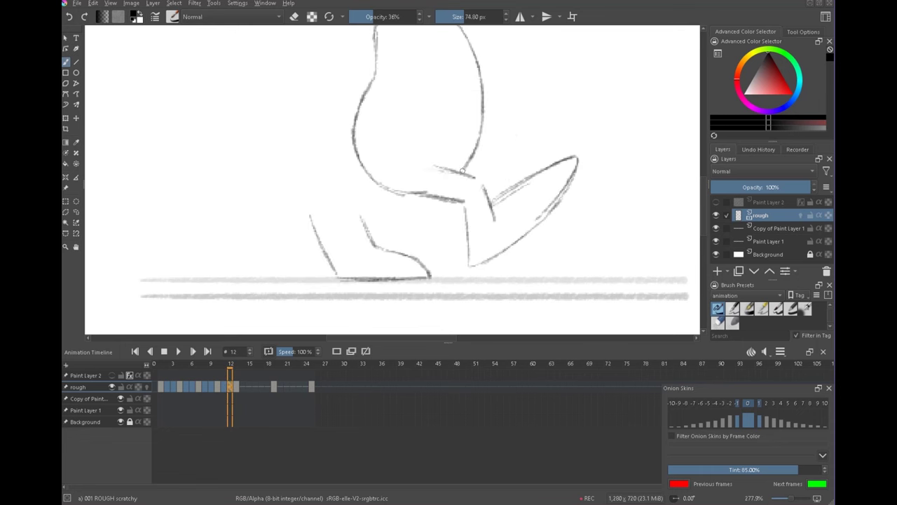
- Connect the front leg's upper thigh line to the ankle on frame 12, flipping to neighbouring frames to check it
key("Left")
key("Right")
key("space")
key("space")
left_click_drag(476, 177, 493, 209)
mouse_move(504, 268)
left_mouse_down()
mouse_move(499, 255)
mouse_move(484, 257)
left_mouse_up()
key("Left")
key("Right")
key("Right")
key("Left")
- Draw the back leg's shin lines from hip to foot and reinforce the heel line on frame 12, using onion skins
left_click(146, 387)
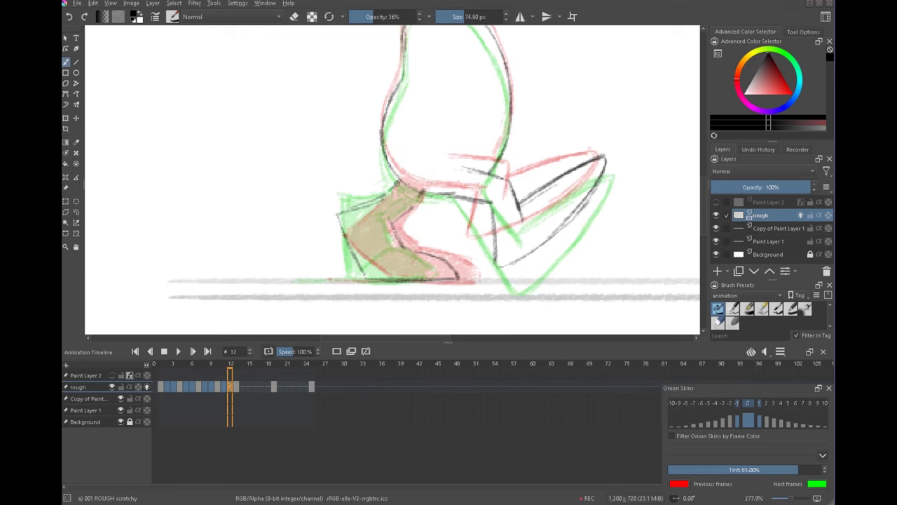
left_click(145, 387)
key("Left")
key("Right")
key("Right")
key("Left")
left_click_drag(406, 212, 385, 225)
left_click_drag(419, 195, 402, 216)
left_click_drag(337, 213, 368, 281)
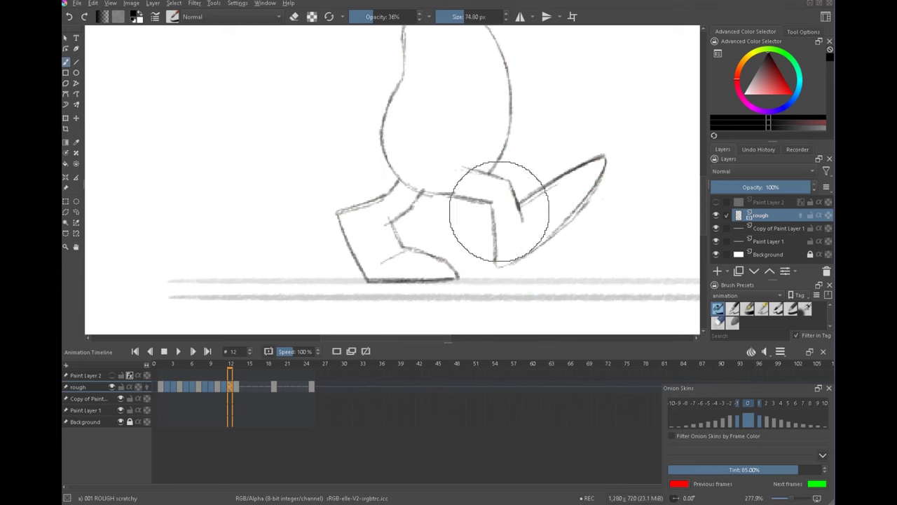
- Strengthen the front leg's heel line, then shade the back leg and foot grey on frame 12 and clean the edge
left_click_drag(494, 205, 496, 263)
mouse_move(404, 207)
left_mouse_down()
mouse_move(411, 200)
mouse_move(396, 198)
left_mouse_up()
left_click_drag(347, 228, 446, 276)
key("e")
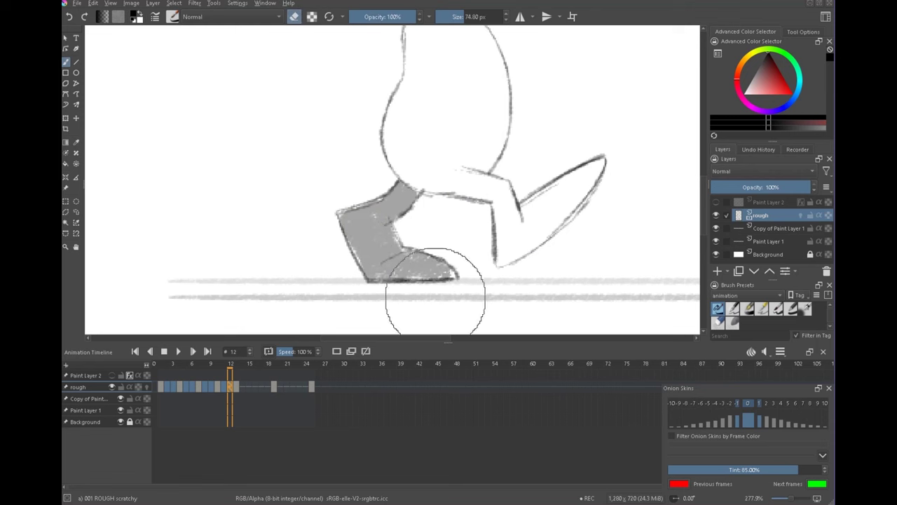
key("e")
- Play back the whole walk animation with the full figure in view, then stop it
scroll(463, 250, "down", 4)
left_click(180, 352)
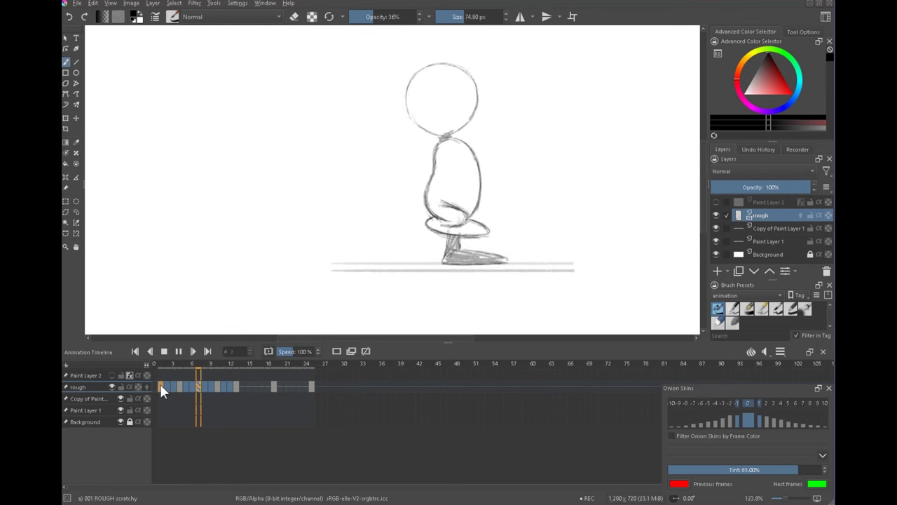
left_click(164, 350)
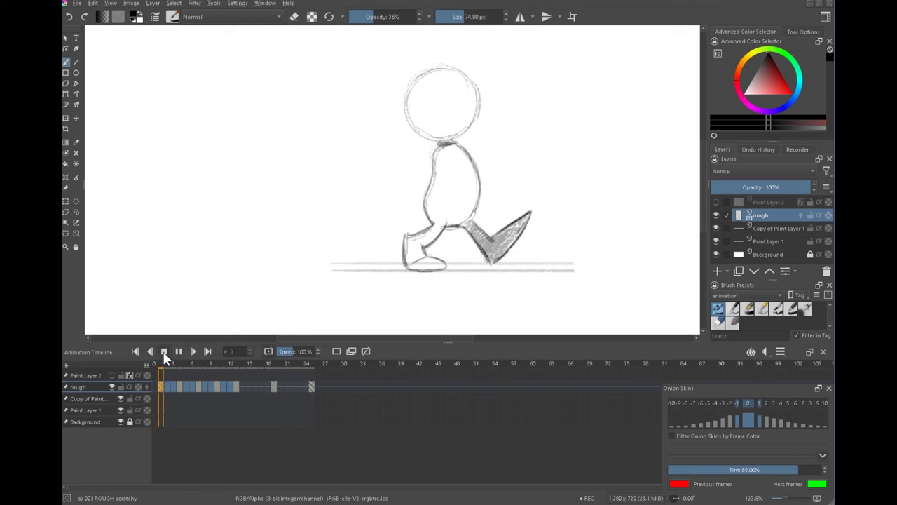
- Set the clip end to frame 13 and play the shortened walk loop to review it
left_click(237, 387)
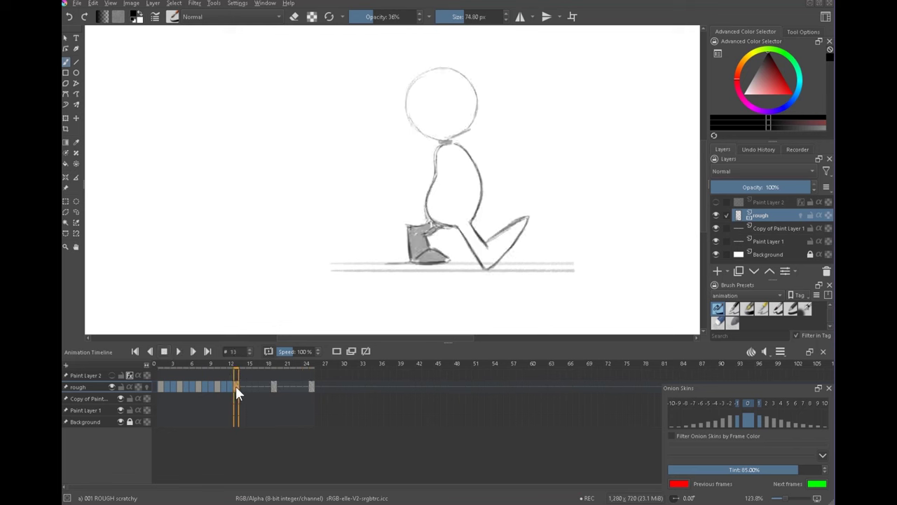
left_click(781, 351)
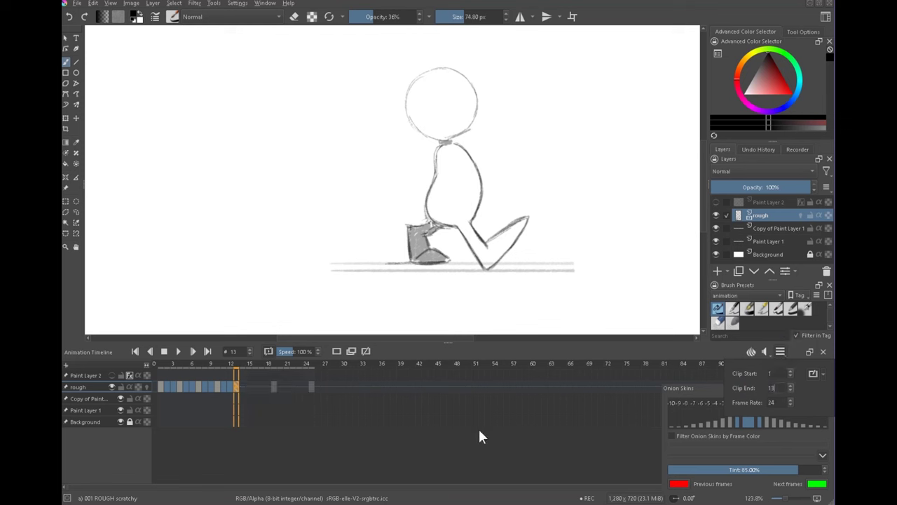
left_click(178, 351)
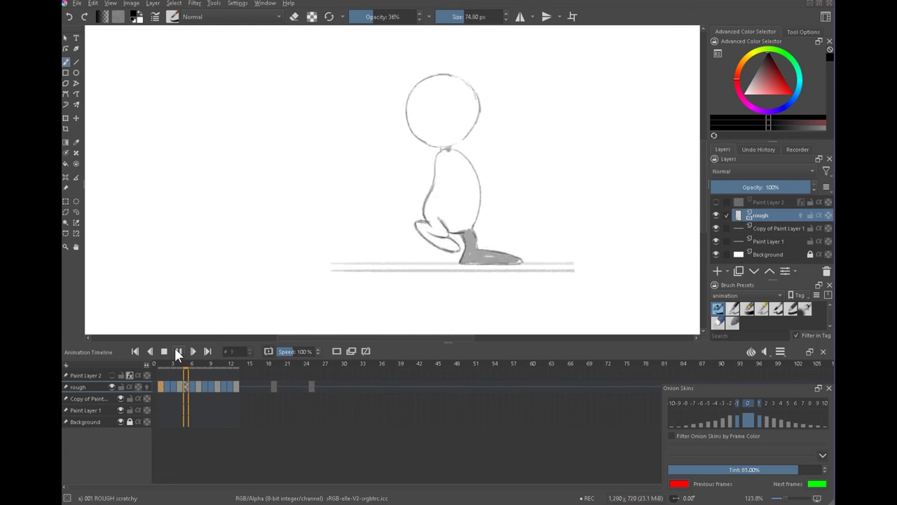
left_click(164, 351)
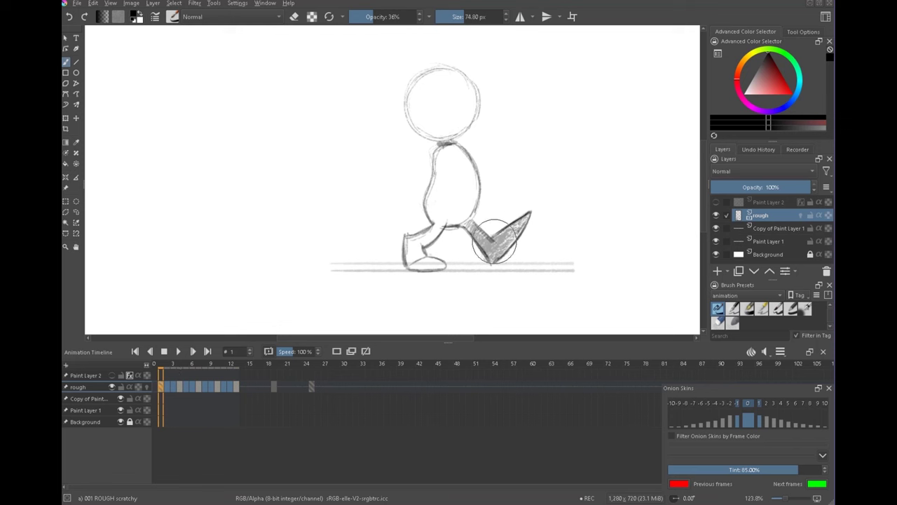
key("space")
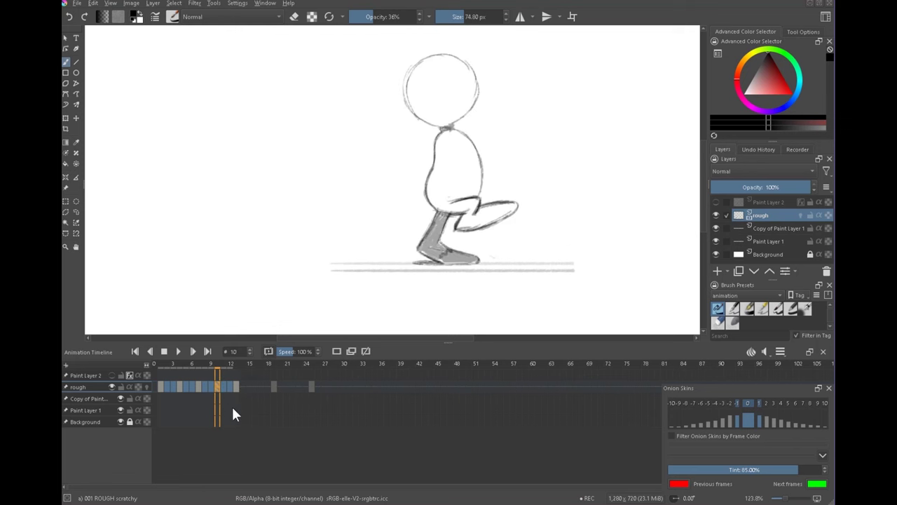
left_click(179, 351)
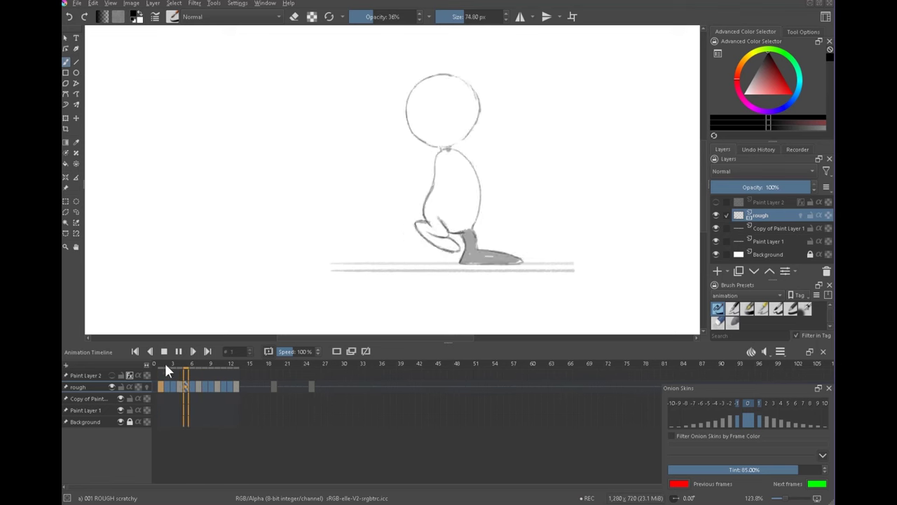
left_click(164, 351)
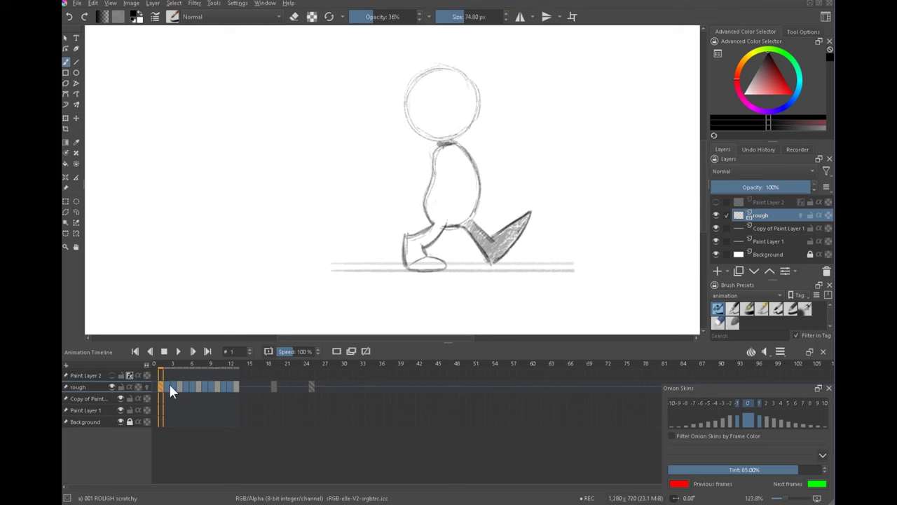
- Erase the ankle line's overshoot inside the front foot on frame 13
left_click(236, 387)
mouse_move(503, 253)
left_mouse_down()
mouse_move(517, 236)
mouse_move(568, 223)
mouse_move(518, 221)
left_mouse_up()
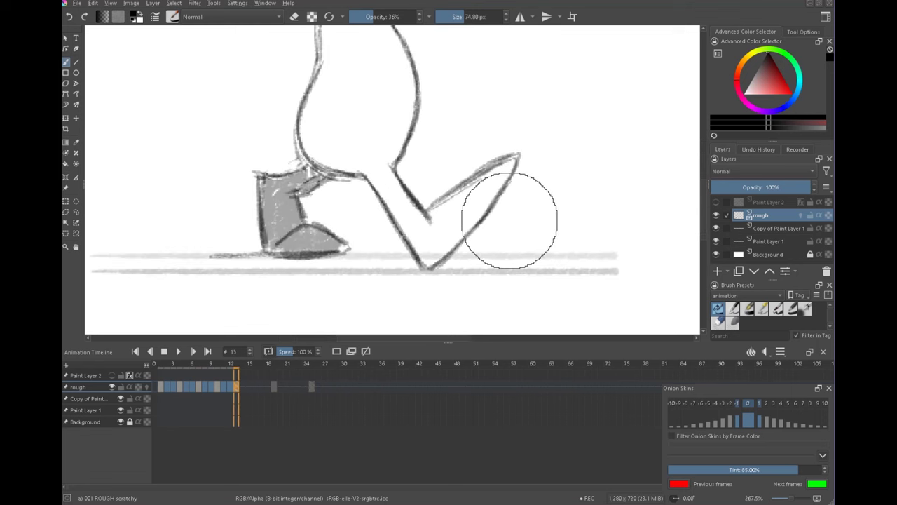
key("e")
left_click_drag(433, 224, 430, 221)
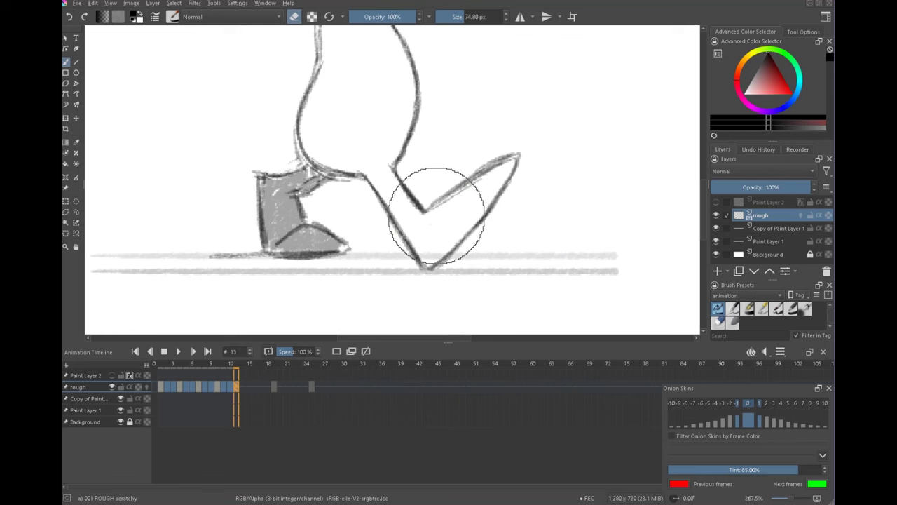
- Select the front foot on frame 13 with a freehand outline, rotate it slightly downward about the heel and deselect it
left_click_drag(515, 133, 518, 133)
key("ctrl+t")
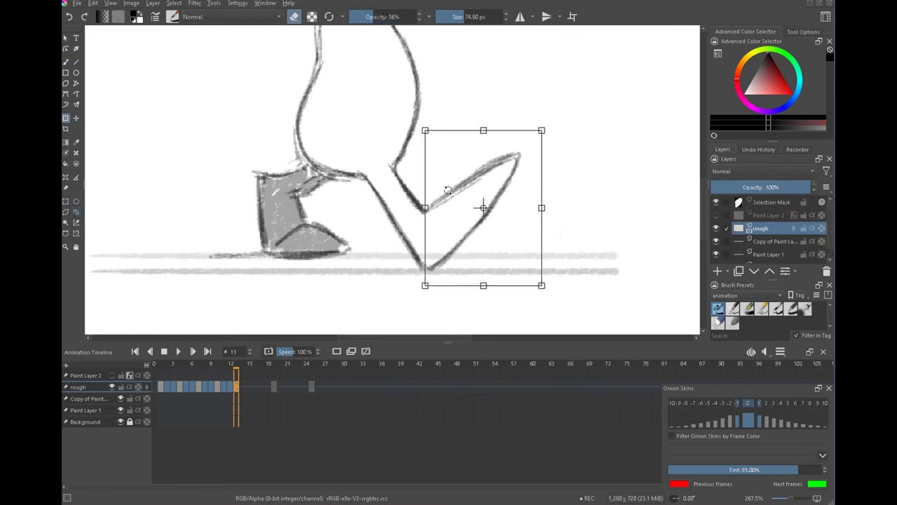
key("Return")
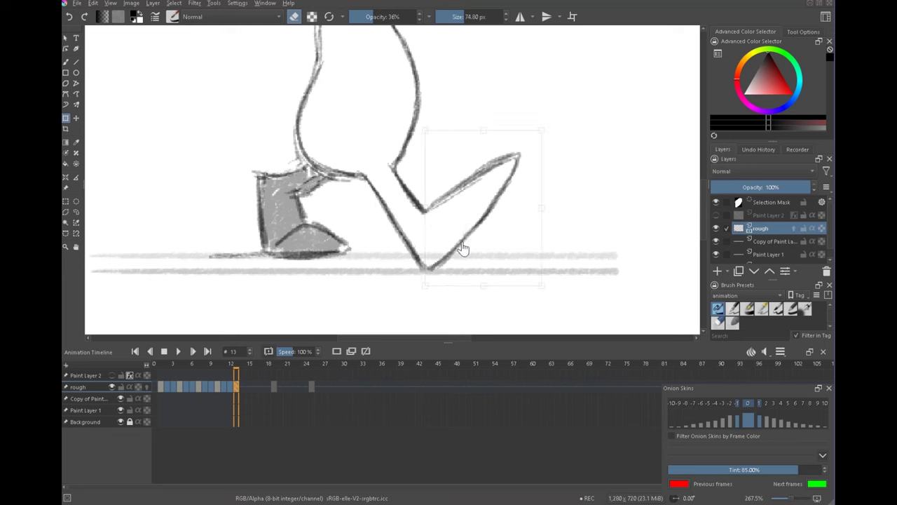
left_click_drag(549, 119, 561, 139)
key("Return")
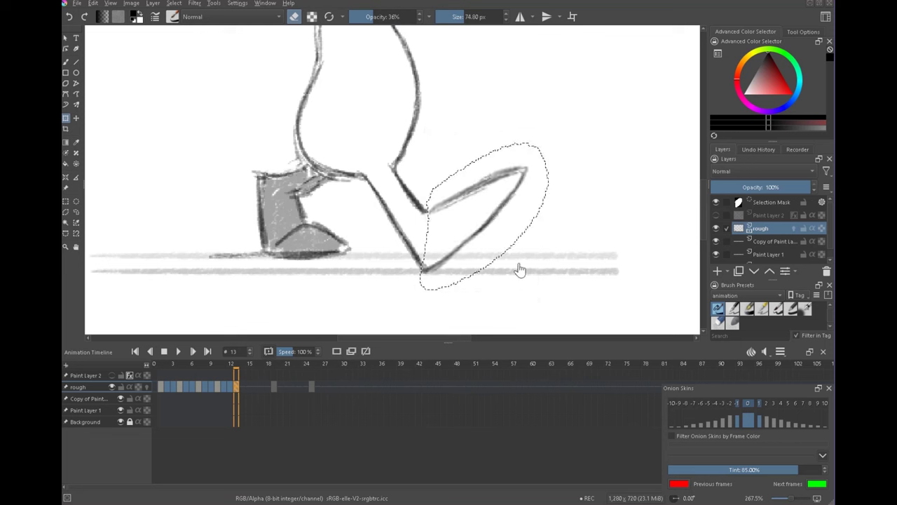
key("ctrl+shift+a")
- Clean up the ankle corner where the rotated front foot meets the shin on frame 13
left_click_drag(543, 242, 524, 252)
scroll(524, 253, "down", 3)
scroll(567, 209, "up", 5)
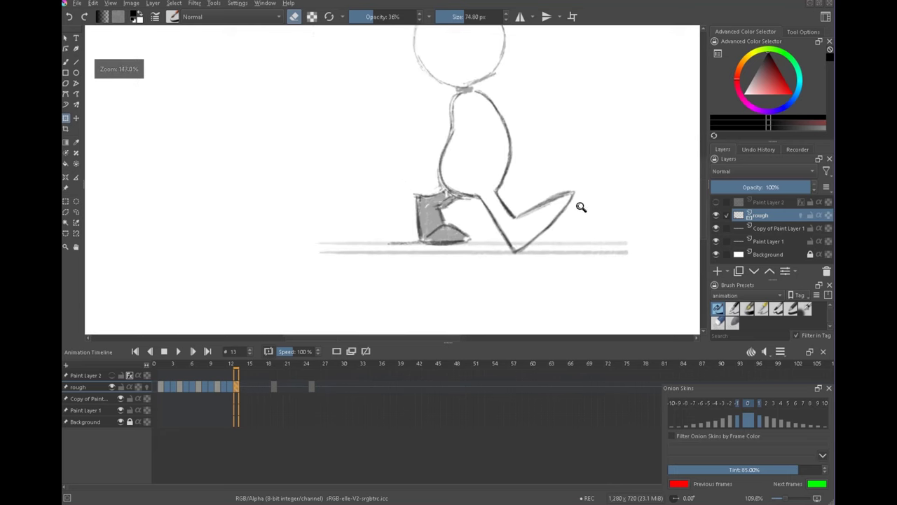
key("b")
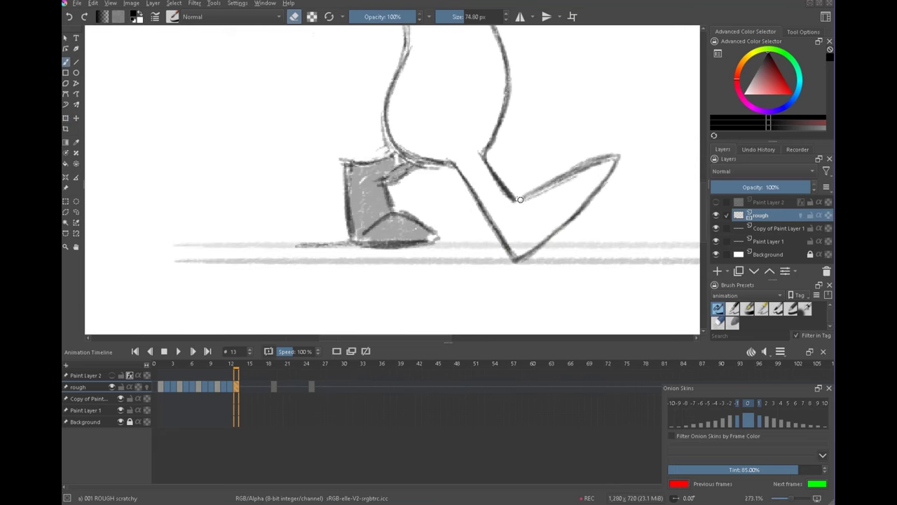
key("e")
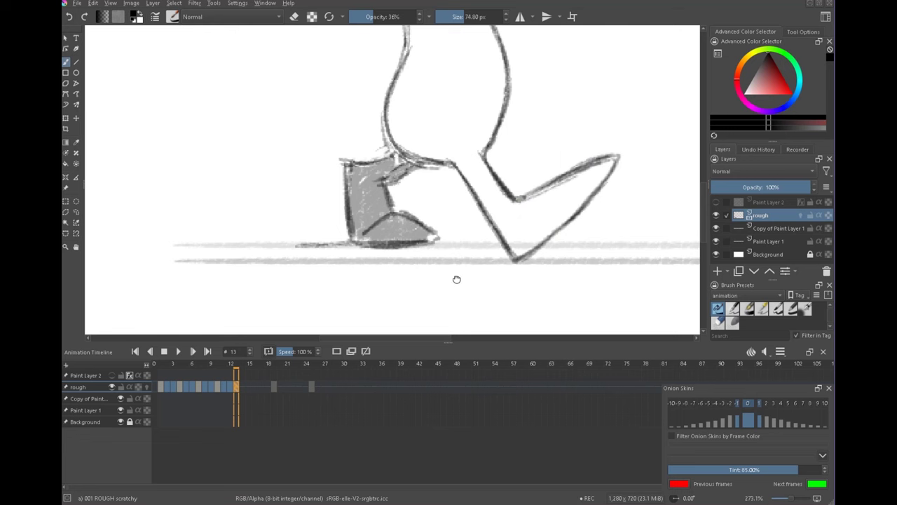
- Select the grey front foot on frame 1, rotate it slightly downward about the heel, apply the transform and deselect
left_click_drag(457, 279, 504, 255)
left_click(161, 385)
left_click_drag(606, 239, 339, 312)
key("l")
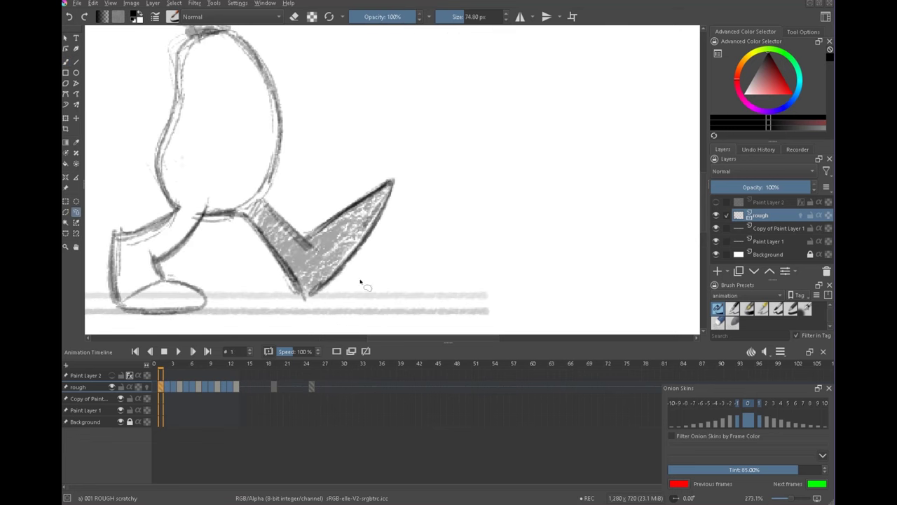
left_click_drag(435, 173, 356, 210)
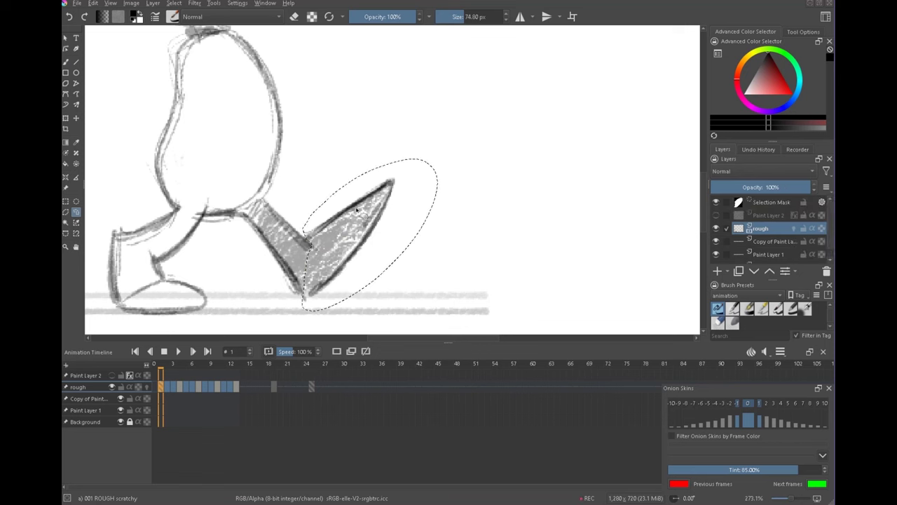
key("ctrl+t")
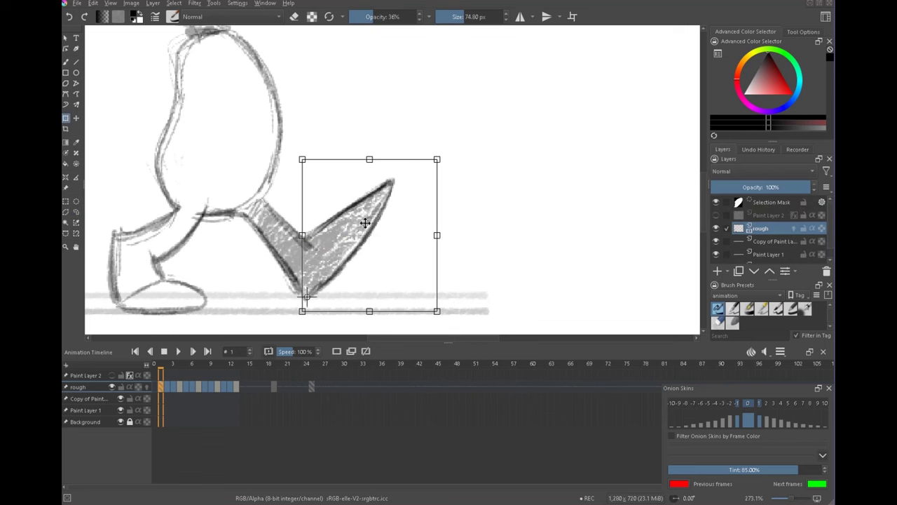
left_click_drag(445, 154, 456, 159)
left_click_drag(365, 254, 365, 252)
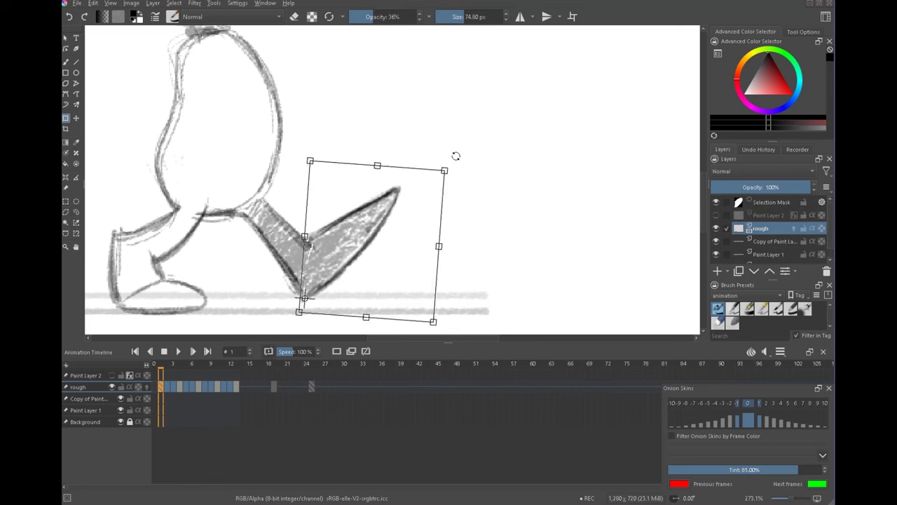
left_click_drag(456, 156, 455, 162)
key("Return")
key("ctrl+shift+a")
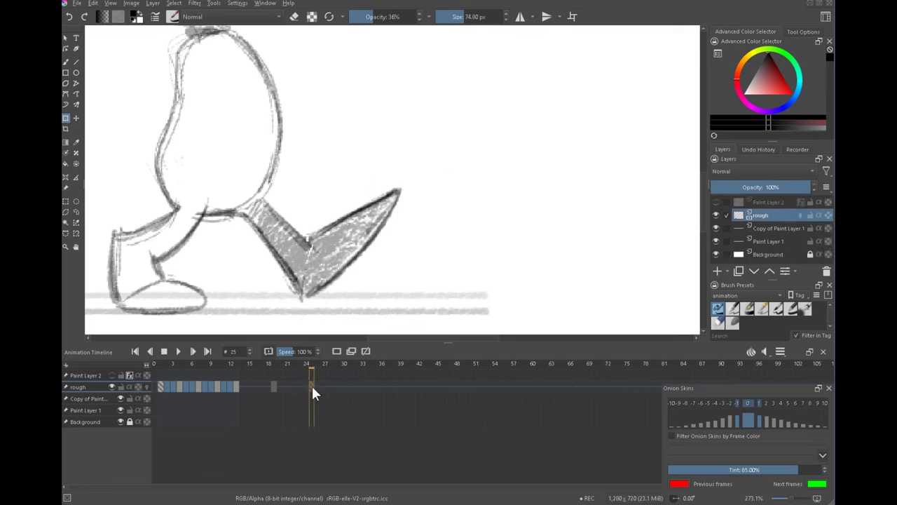
- Compare the contact poses on frames 1 and 13 by switching between them
left_click(161, 385)
left_click(234, 386)
left_click(162, 386)
left_click(233, 386)
left_click(166, 385)
- Scrub to frame 10 and flip between frames 7 and 11 to examine the front foot's motion
left_click_drag(167, 385, 221, 386)
key("Left")
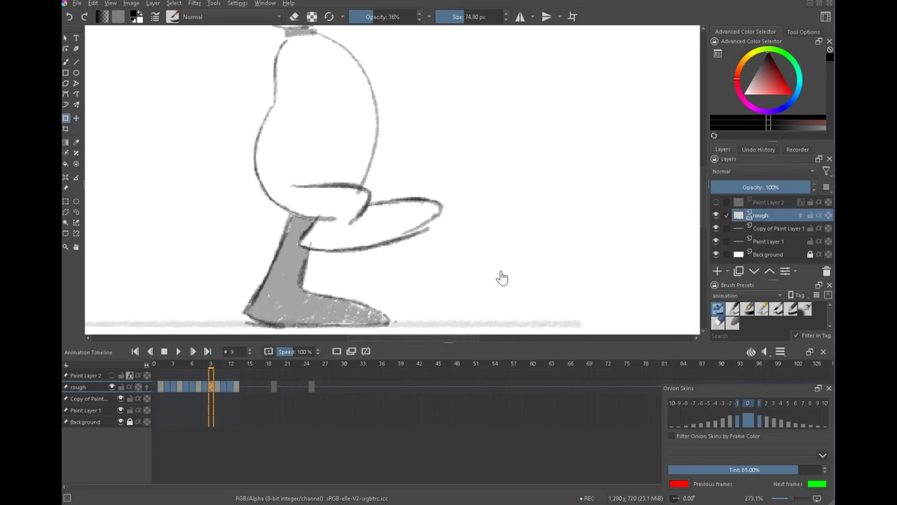
key("Right")
key("Right")
key("Left")
key("Left")
key("Left")
key("Left")
key("Right")
key("Right")
key("Right")
key("Right")
key("Left")
key("Right")
key("Left")
- Turn on onion skins for the rough layer and compare the front foot across frames 10 to 12
left_click(145, 386)
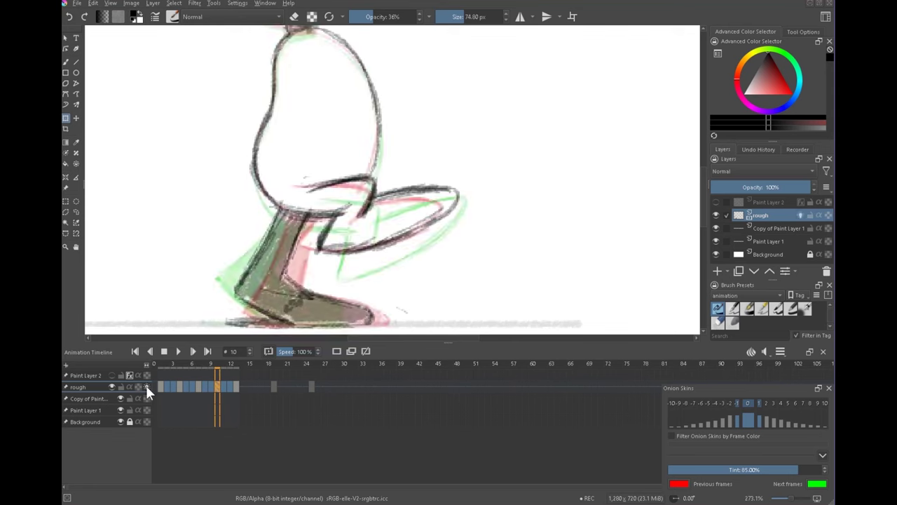
key("Right")
key("Right")
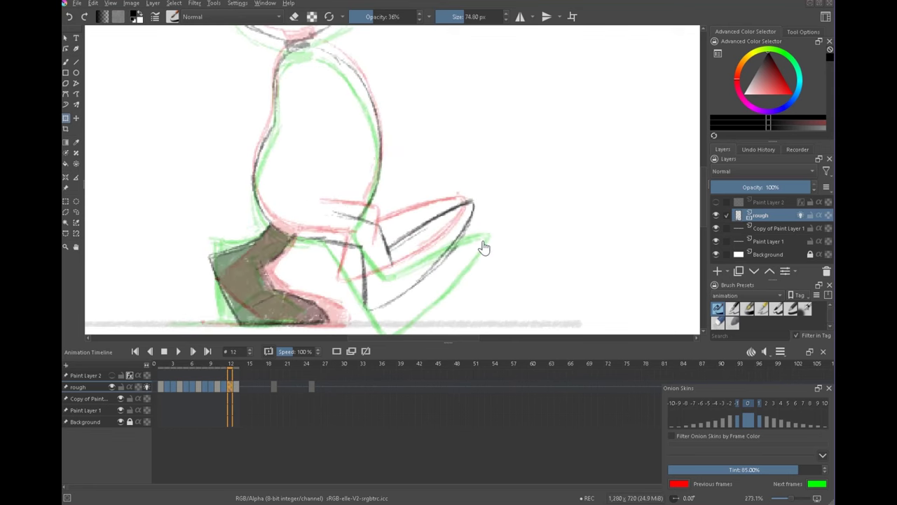
key("Left")
key("Left")
key("Right")
key("Right")
- Select the white front foot on frame 12, move it slightly lower, apply the transform and deselect
key("l")
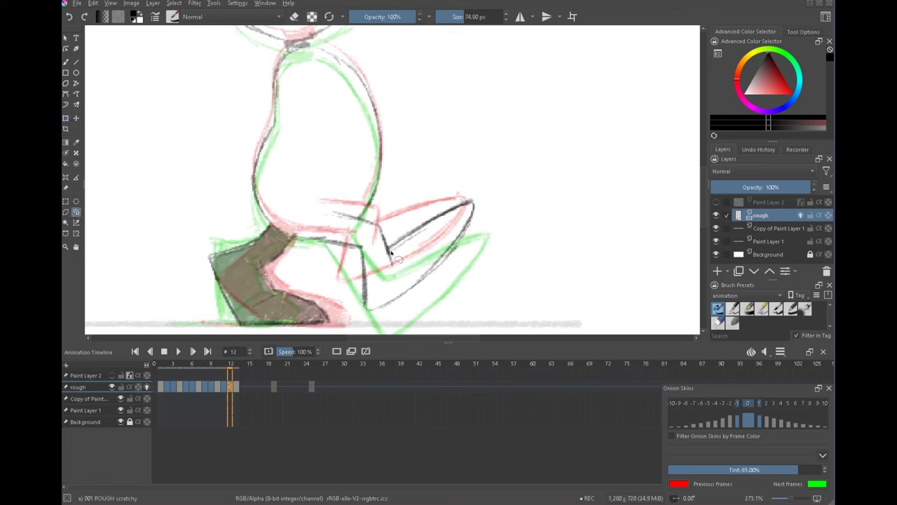
key("ctrl+t")
mouse_move(382, 290)
left_mouse_down()
mouse_move(390, 261)
mouse_move(367, 308)
left_mouse_up()
mouse_move(516, 170)
left_mouse_down()
mouse_move(526, 187)
mouse_move(512, 194)
left_mouse_up()
key("Return")
key("ctrl+shift+a")
key("b")
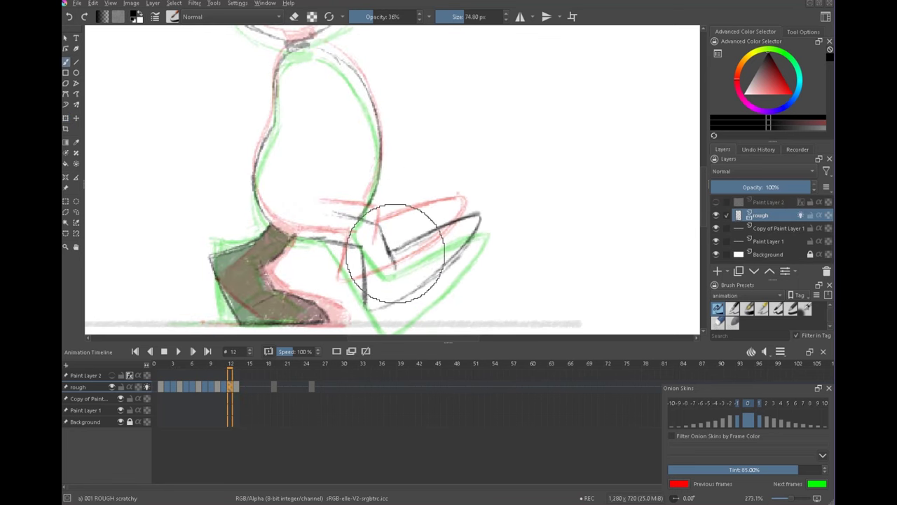
- Select the white front foot on frame 11, adjust its placement slightly and apply the transform
key("Left")
key("l")
left_click_drag(478, 183, 482, 187)
key("ctrl+t")
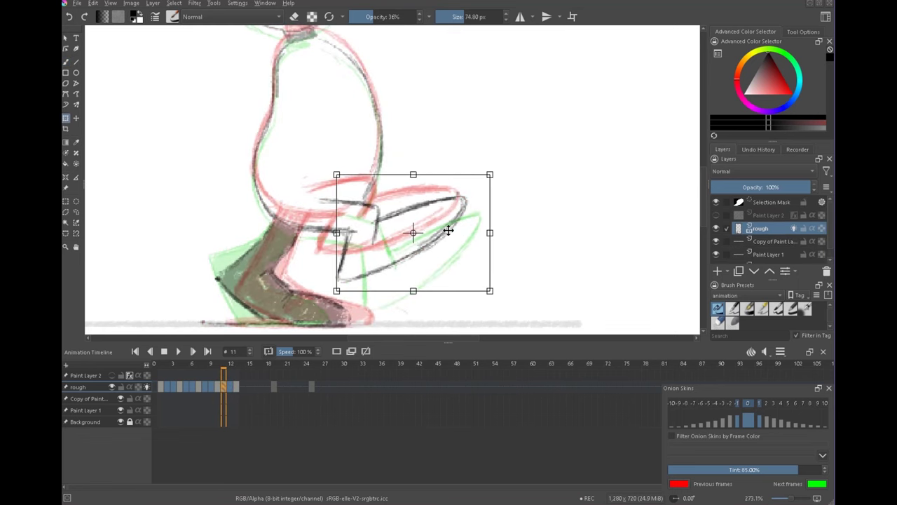
key("Return")
- Play back frames 1 to 13 at full view to check the corrected foot motion
key("1")
left_click(176, 352)
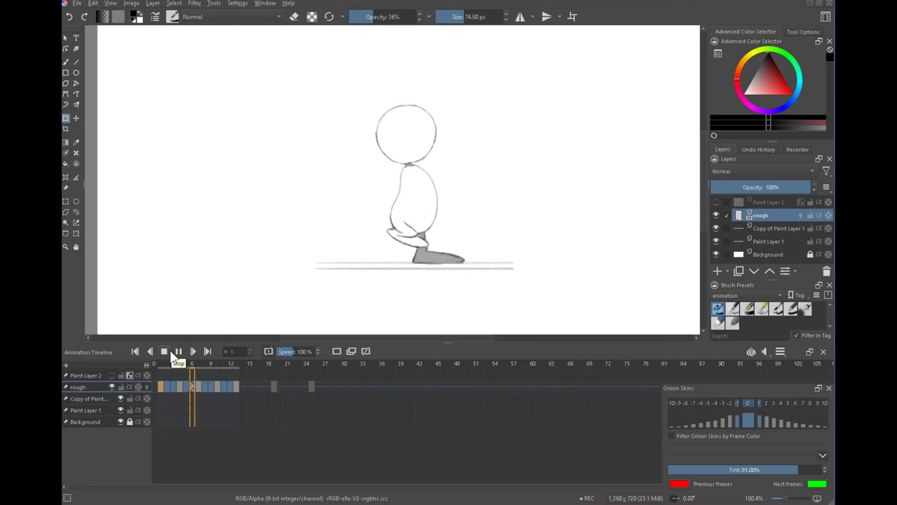
left_click(165, 351)
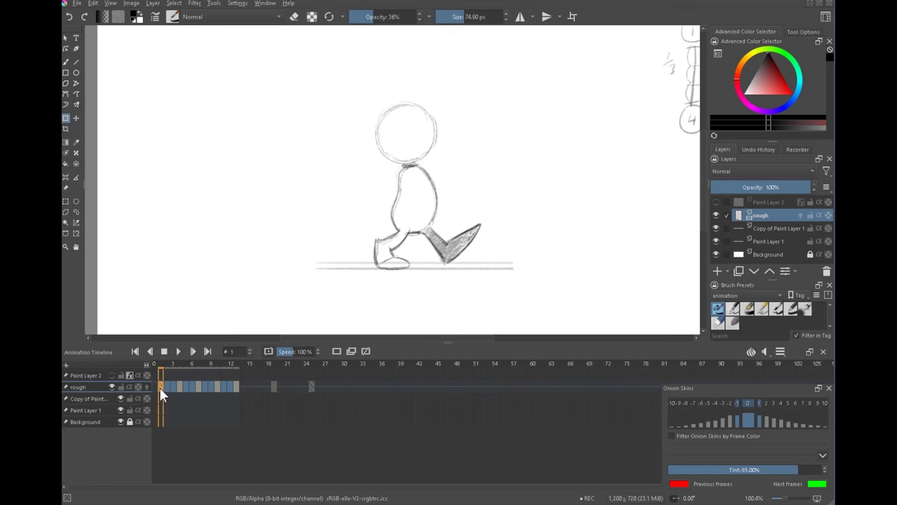
left_click(177, 352)
- Set the clip end to frame 25 and play back the longer animation range
left_click(780, 351)
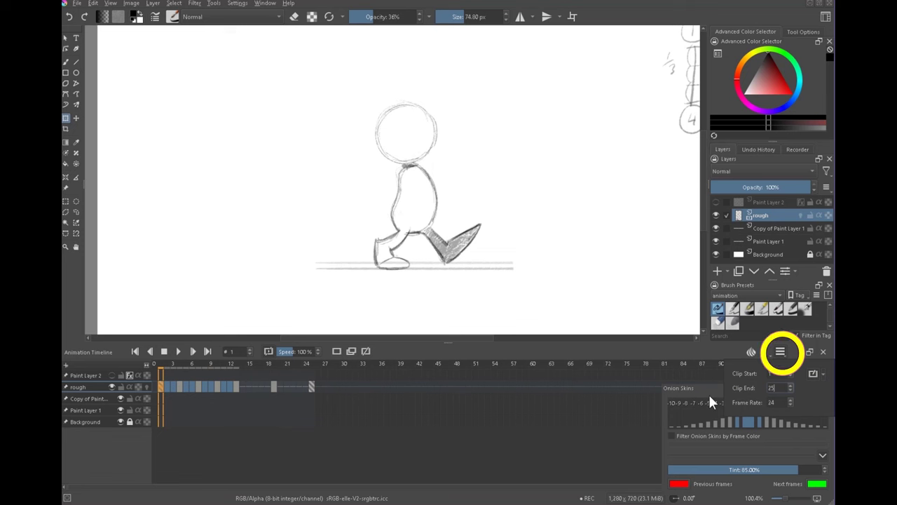
left_click(617, 397)
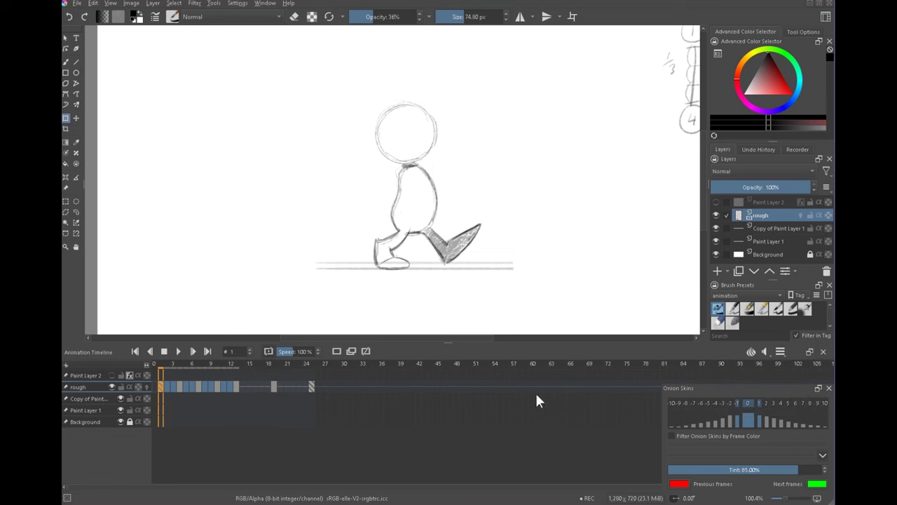
left_click(312, 387)
left_click(179, 351)
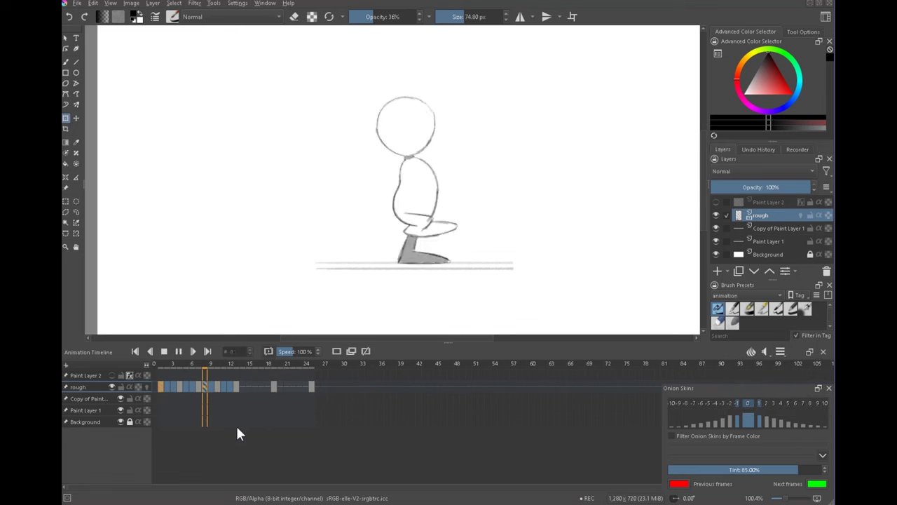
left_click(165, 351)
- Scrub through the frames following 13 and compare the contact poses on frames 1 and 13
mouse_move(239, 385)
left_mouse_down()
mouse_move(306, 387)
mouse_move(299, 386)
left_mouse_up()
left_click(299, 387)
left_click(255, 388)
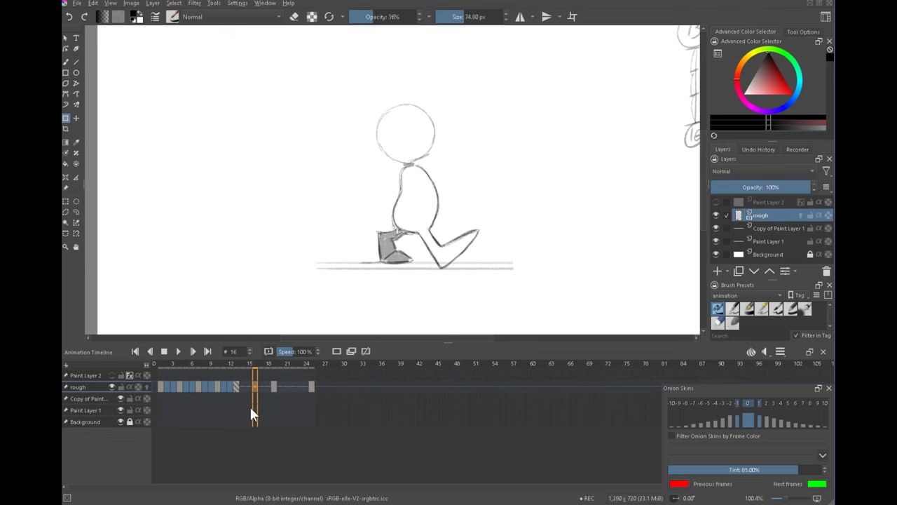
left_click(162, 385)
left_click(236, 387)
- Turn on the rough layer's onion skins and sketch the first strokes of the forward foot on frame 16
left_click_drag(431, 232, 449, 388)
left_click(256, 430)
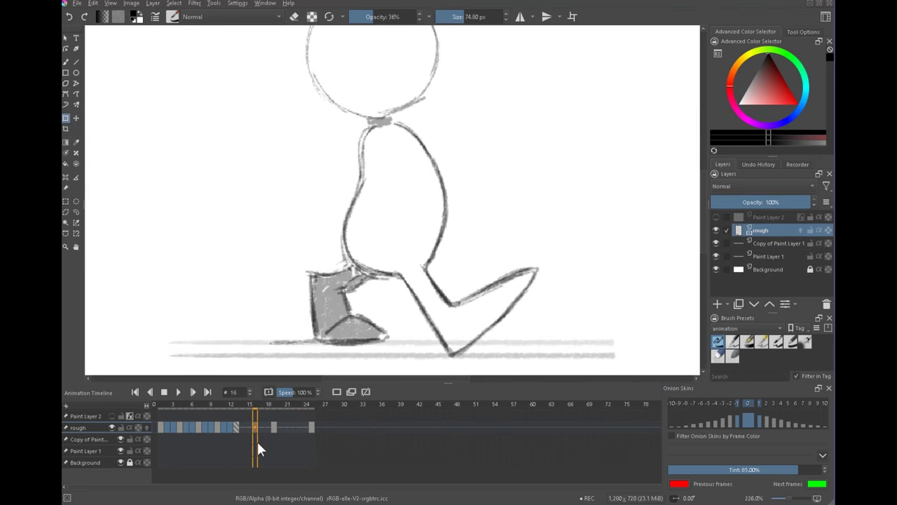
left_click(146, 428)
key("b")
key("Left")
key("Right")
left_click(255, 435)
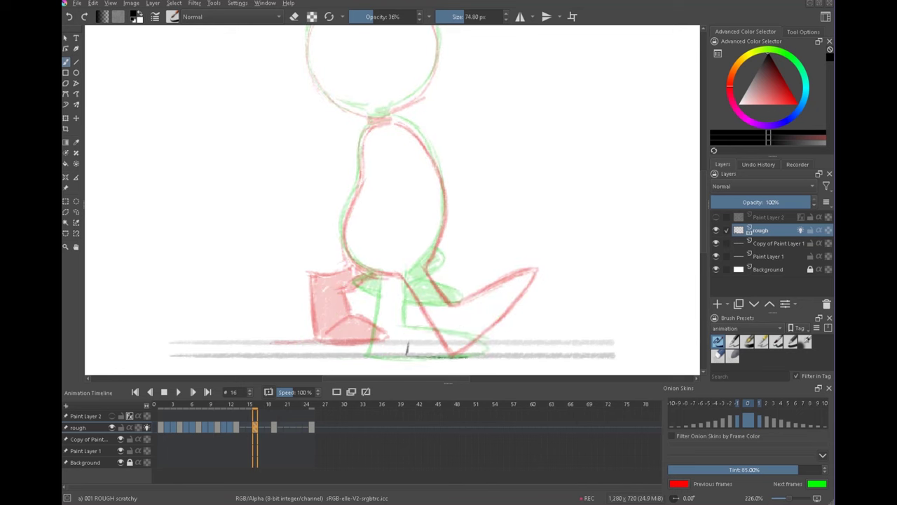
- Select the head and body on frame 4 with a freehand outline and copy them
left_click(183, 427)
left_click_drag(455, 249, 455, 178)
left_click(75, 212)
left_click_drag(415, 277, 389, 240)
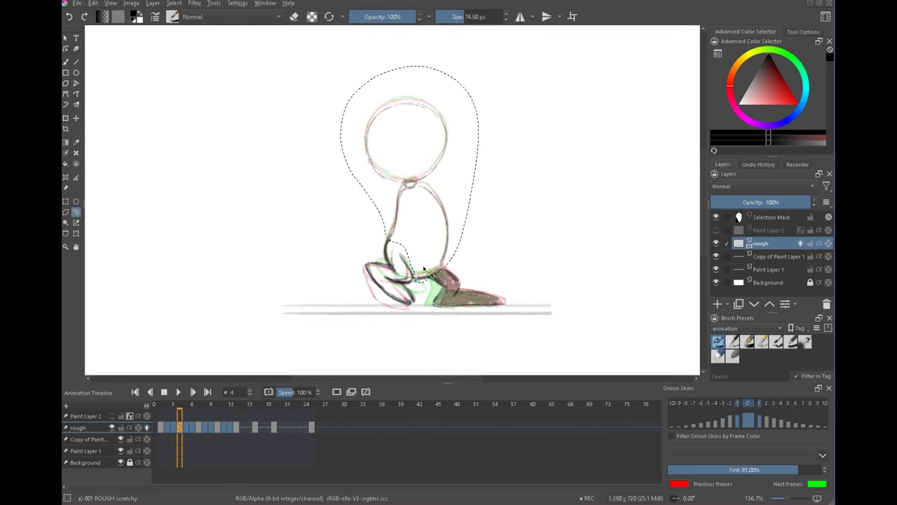
key("ctrl+c")
- Try to paste the copied head and body onto frame 16 as a separate layer
left_click(255, 428)
key("ctrl+v")
left_click(112, 439)
left_click(112, 439)
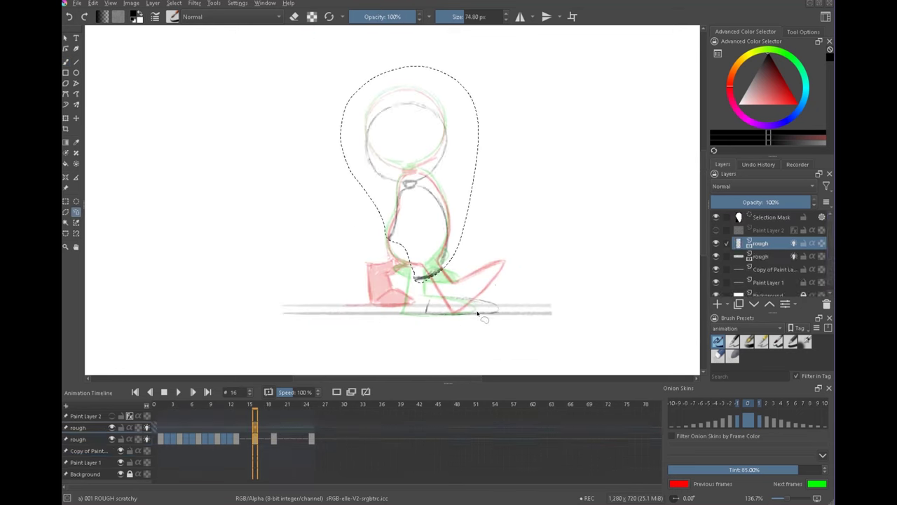
left_click(179, 426)
left_click(762, 218)
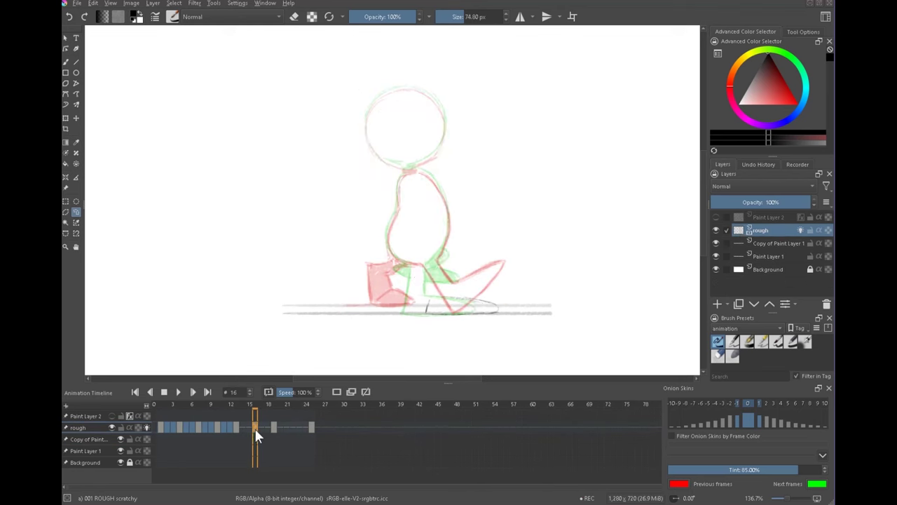
key("ctrl+v")
key("ctrl+z")
- Paste the copied head and body into the active rough layer on frame 16 and apply the transform
right_click(255, 429)
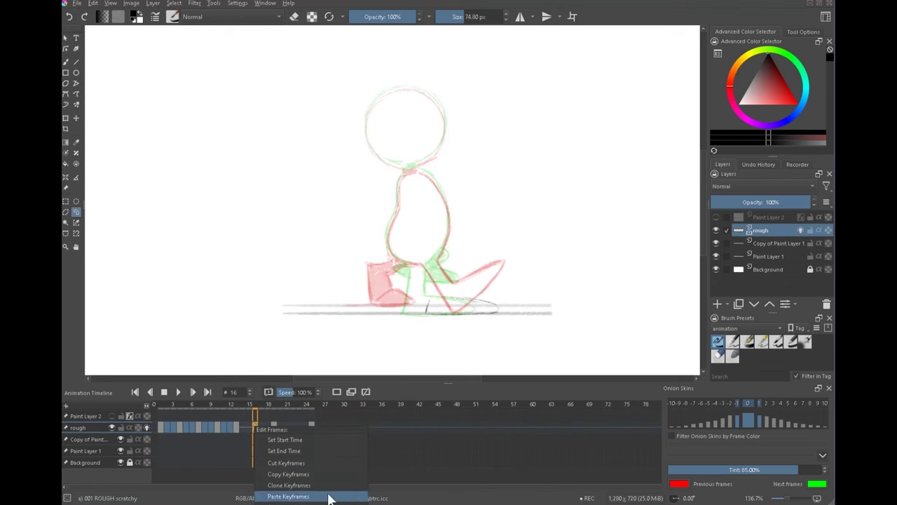
left_click(93, 3)
left_click(154, 138)
key("ctrl+t")
key("Return")
- Mark the matching keyframes 4 and 16 on the rough layer with a green colour label
left_click_drag(439, 245, 449, 213)
left_click(236, 427)
left_click(180, 425)
right_click(181, 427)
left_click(228, 502)
left_click(343, 427)
left_click(412, 428)
- Switch repeatedly between frames 4 and 16 to compare the matching head and body poses
left_click(181, 427)
left_click(256, 429)
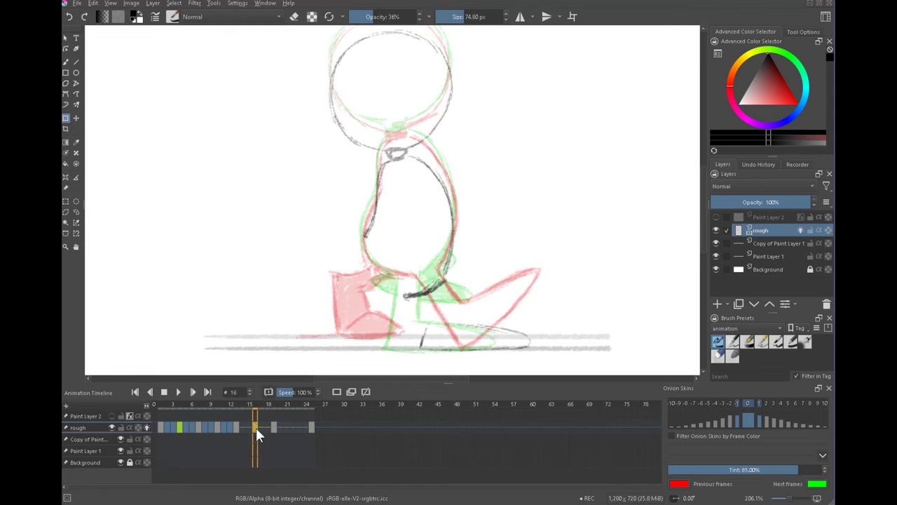
left_click(177, 426)
left_click(256, 428)
left_click(178, 427)
left_click(255, 426)
left_click(183, 426)
left_click(255, 427)
left_click(179, 427)
left_click(255, 427)
left_click(180, 426)
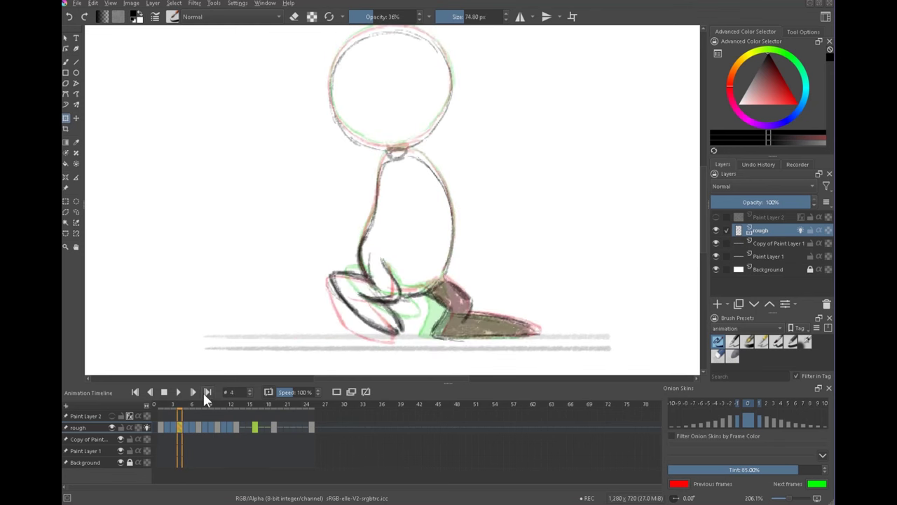
- Try selecting the head and torso on frame 4 and pasting into the active layer on frame 16, then deselect
key("l")
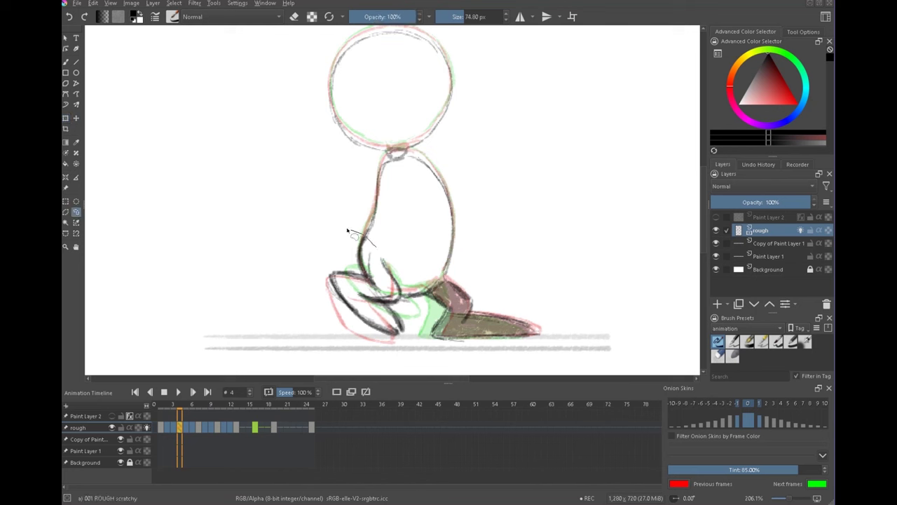
left_click_drag(453, 277, 420, 288)
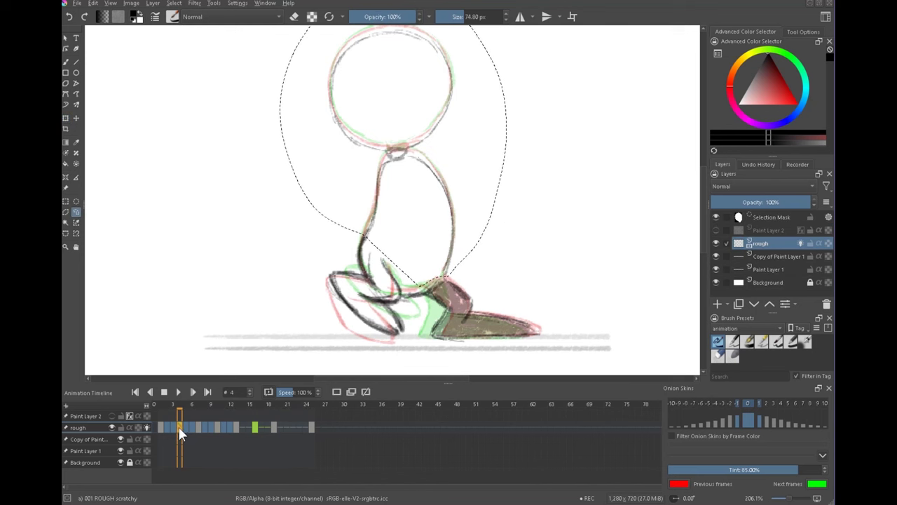
left_click(255, 426)
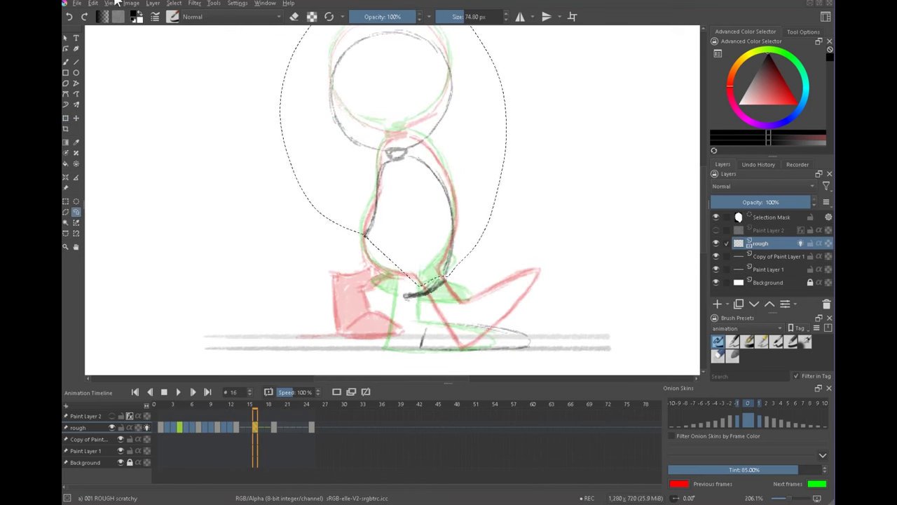
left_click(93, 2)
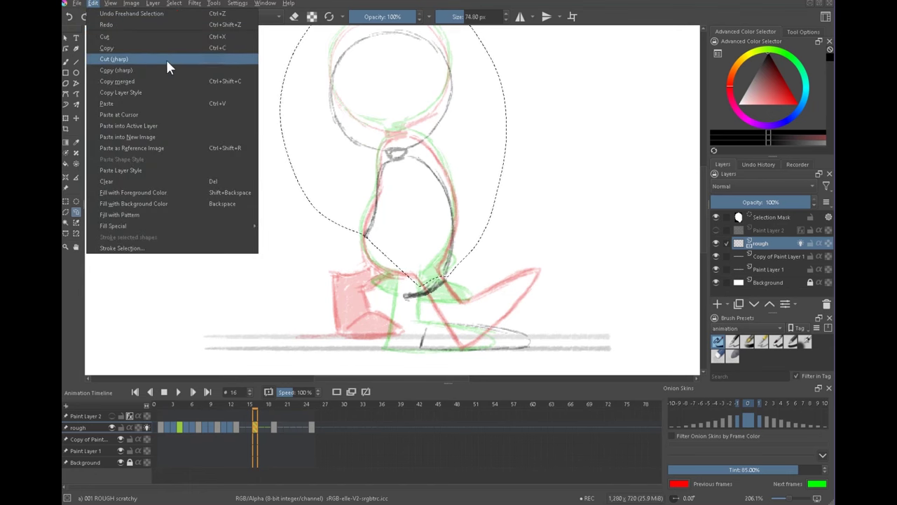
left_click(160, 126)
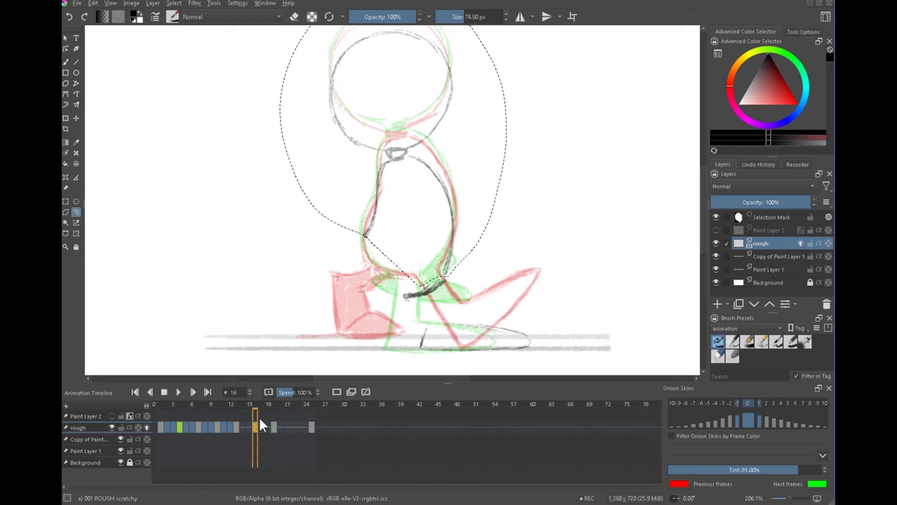
left_click(511, 244)
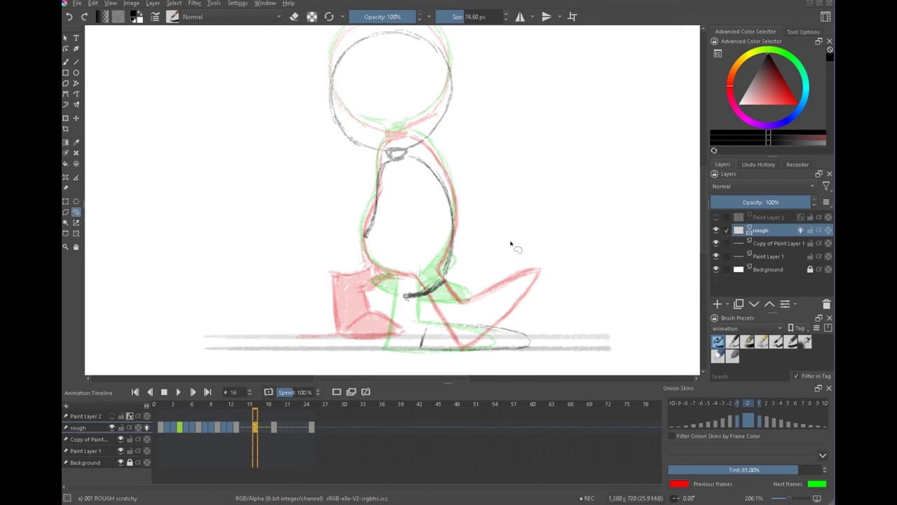
- Return to the brush and check frame 16's pasted body against frame 4
left_click(65, 61)
left_click(179, 429)
left_click(254, 427)
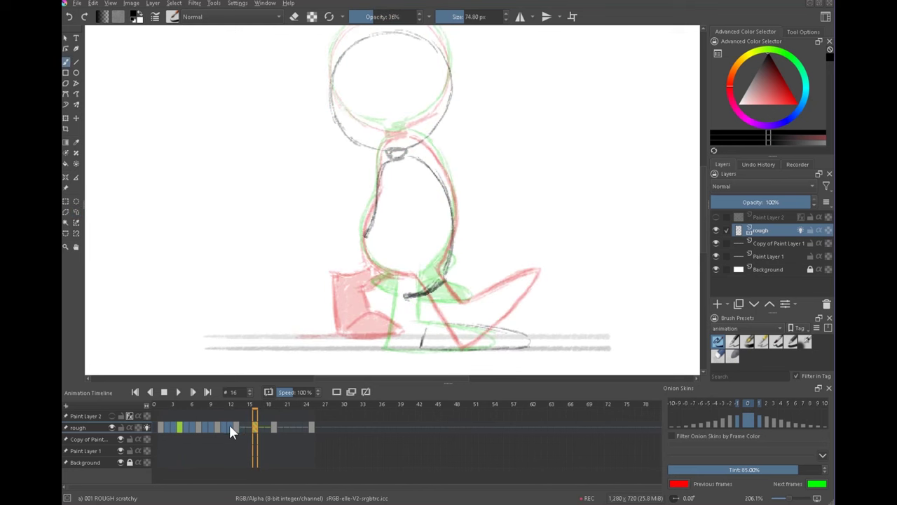
left_click(179, 427)
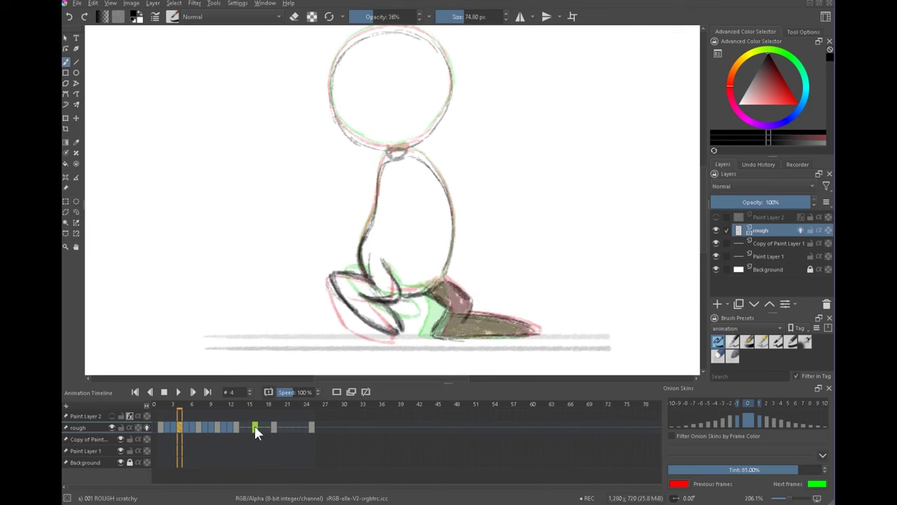
left_click(254, 427)
- Mark the keyframe on frame 10 with a blue colour label
left_click(217, 427)
right_click(217, 425)
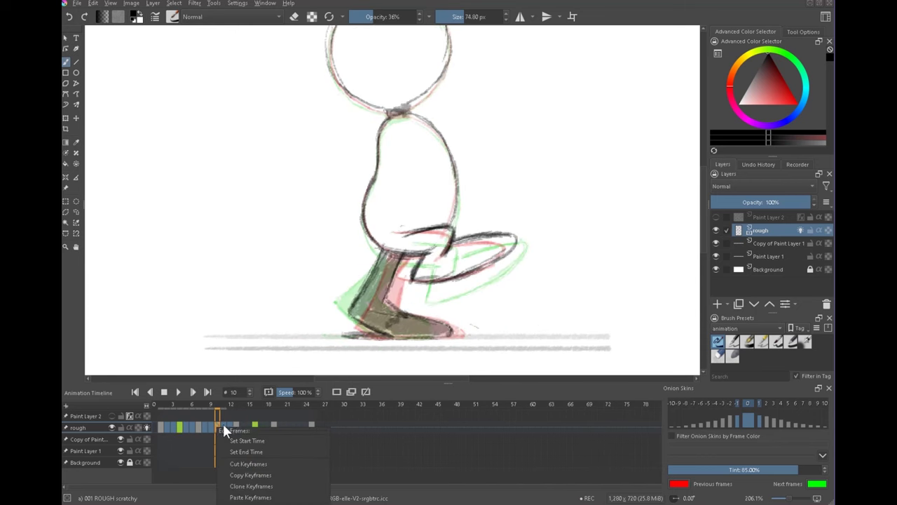
left_click(250, 475)
left_click(367, 427)
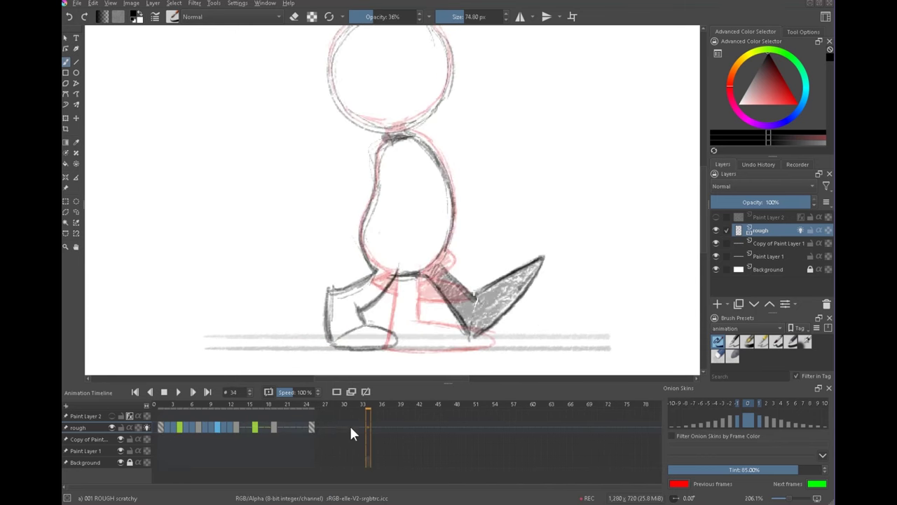
- Resize the timeline area and inspect frame 22 and the other empty frames between 13 and 25
left_click_drag(448, 382, 448, 327)
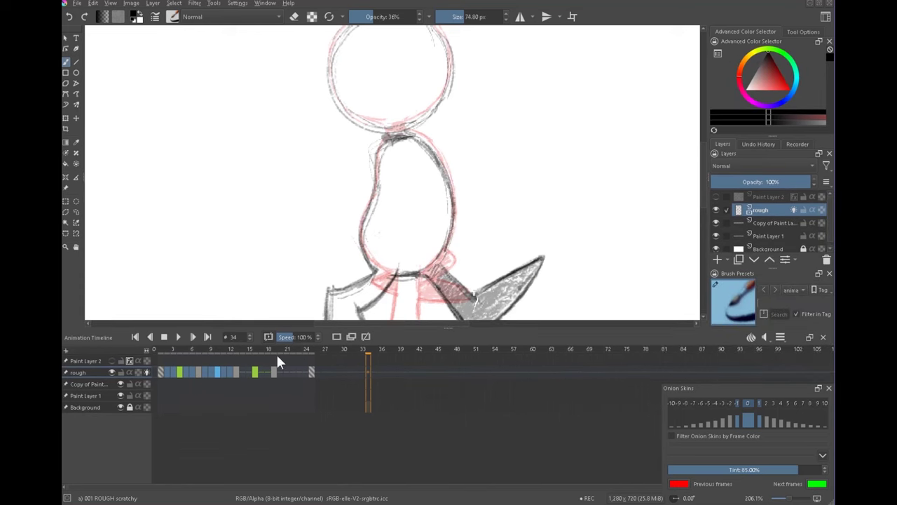
left_click(294, 375)
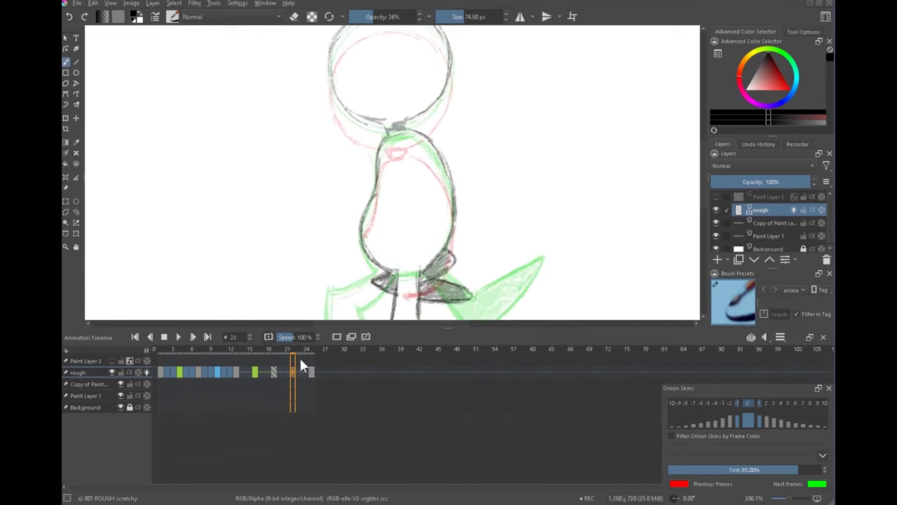
left_click_drag(249, 374, 286, 370)
left_click_drag(451, 326, 451, 359)
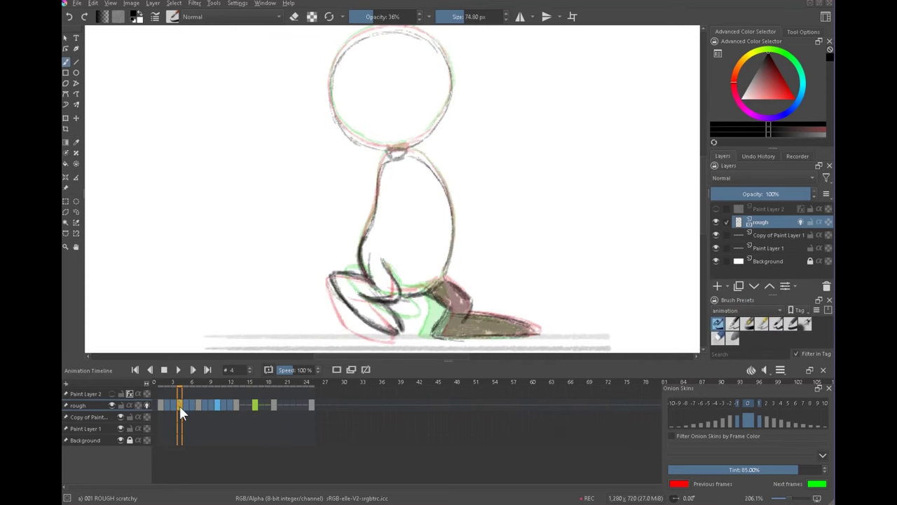
- Compare frame 16 with the leg poses on frames 13 and 4
left_click(256, 405)
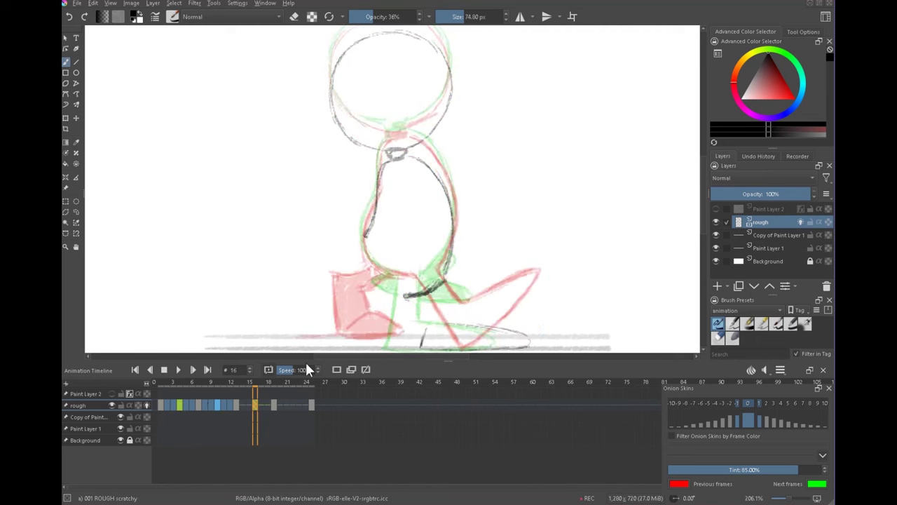
left_click_drag(554, 290, 543, 227)
key("comma")
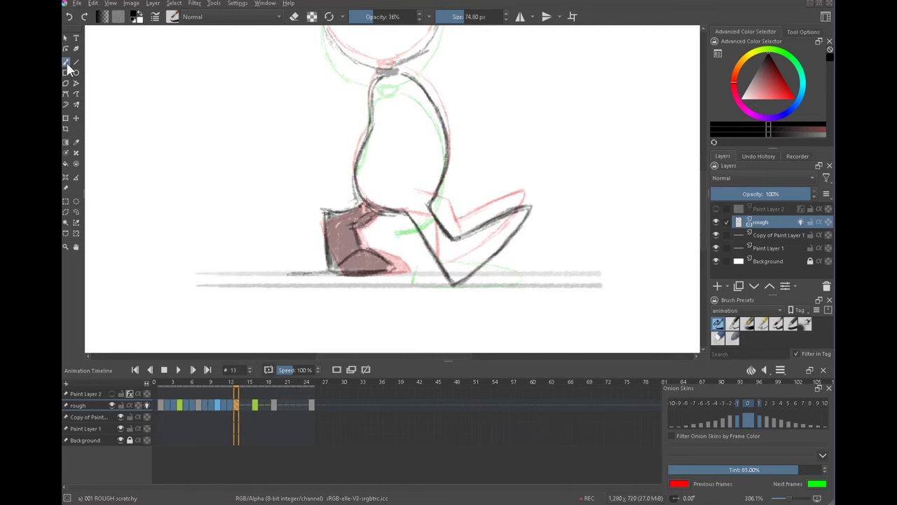
key("period")
left_click(180, 405)
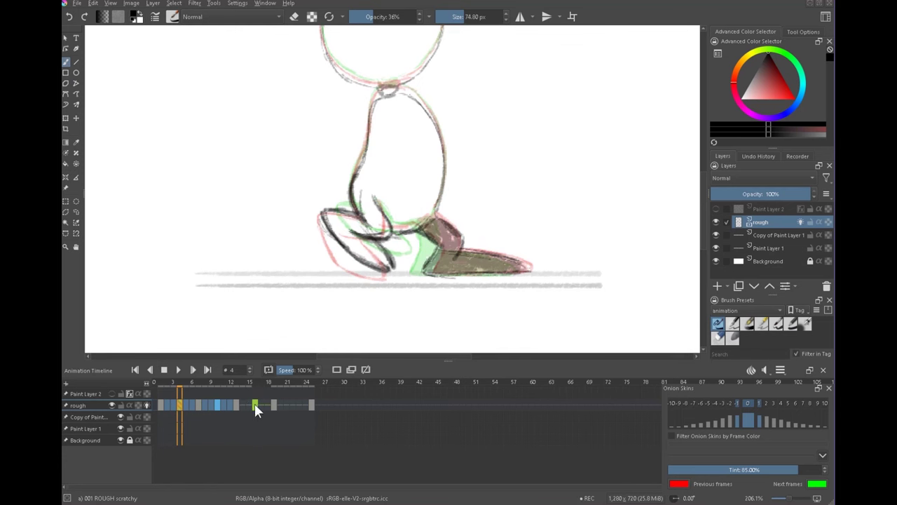
- Sketch the curved rear foot in frame 16, using frame 4 as the reference
left_click(256, 405)
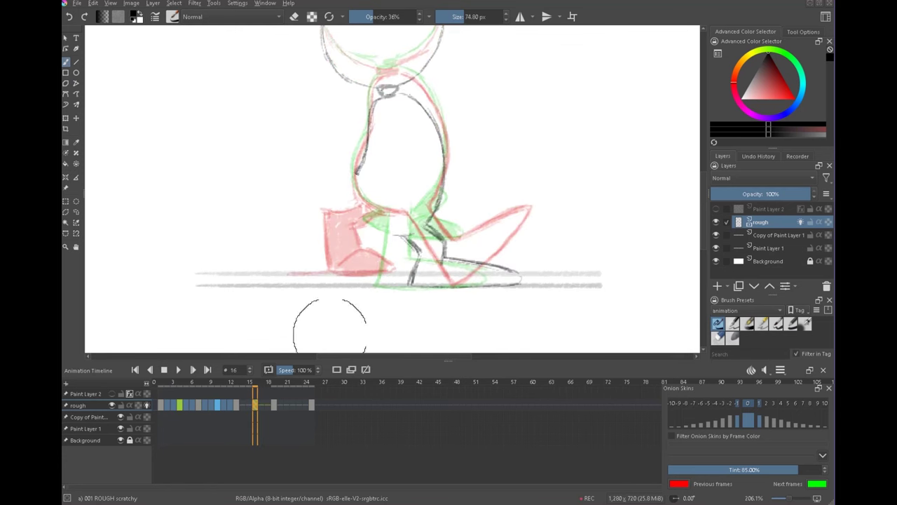
left_click(179, 405)
left_click(255, 405)
left_click_drag(351, 247, 356, 252)
mouse_move(350, 241)
left_mouse_down()
mouse_move(380, 263)
mouse_move(384, 241)
left_mouse_up()
- Compare the new rear foot in frame 16 with the foot pose in frame 13
key("Left")
key("Left")
key("Left")
left_click(256, 407)
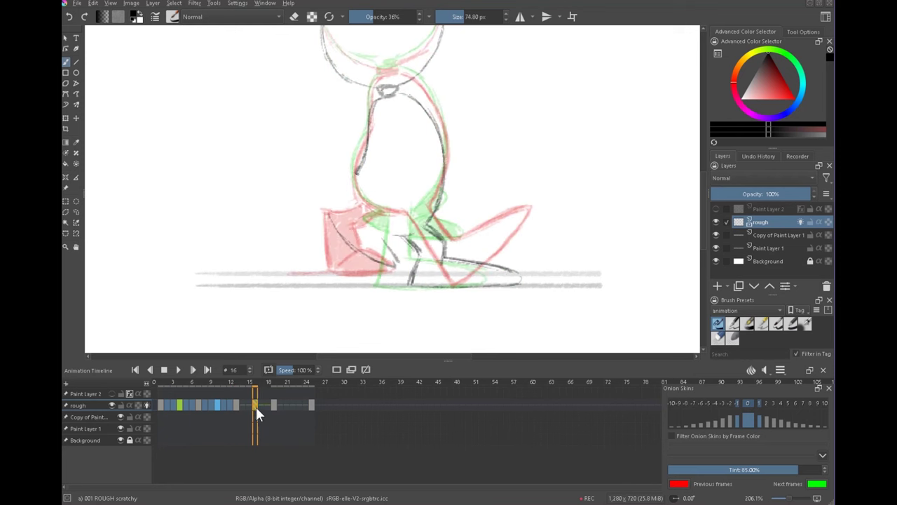
key("Left")
key("Left")
key("Left")
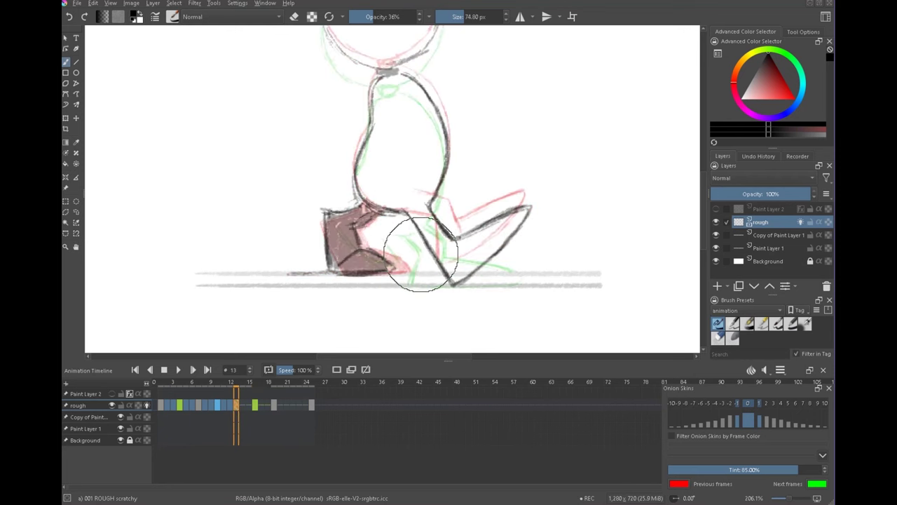
key("Right")
key("Right")
key("Right")
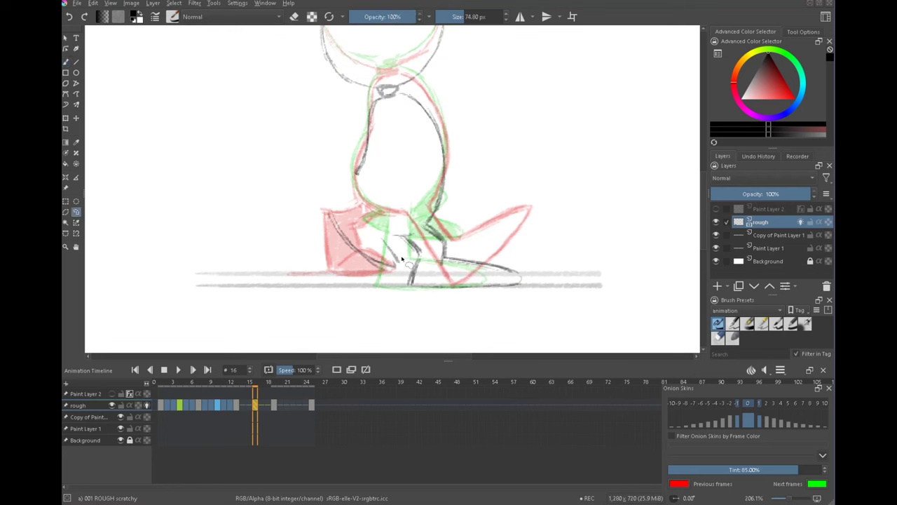
- Select the rear foot in frame 16, transform it closer to the ground, and clear the selection
left_click_drag(318, 242, 377, 222)
key("b")
key("t")
left_click_drag(400, 266, 395, 274)
key("ctrl+shift+a")
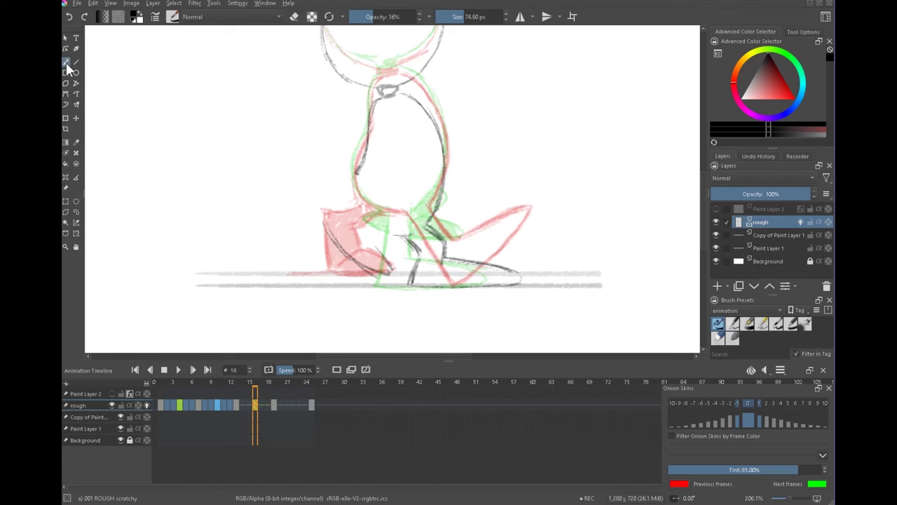
- Check the foot's movement by flipping between frames 16, 13, 12 and 4
key("Left")
key("Right")
key("Left")
key("Right")
key("Left")
key("Left")
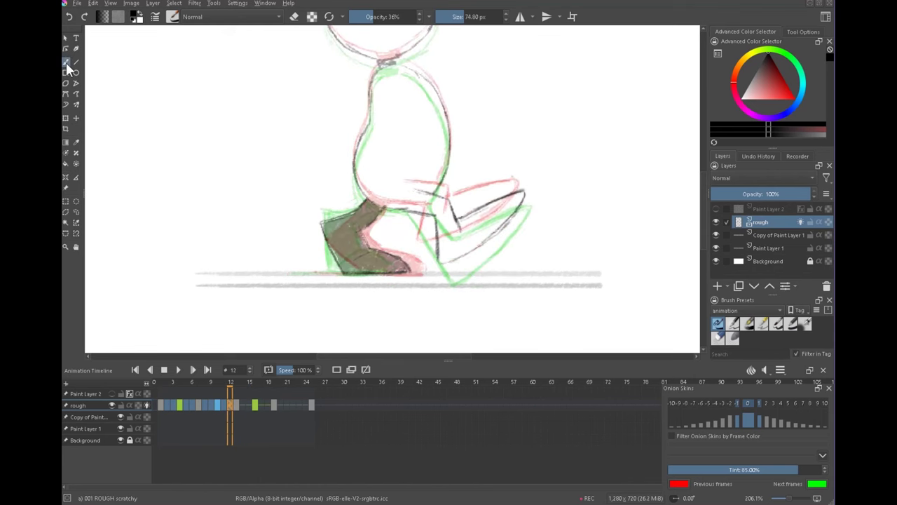
key("Right")
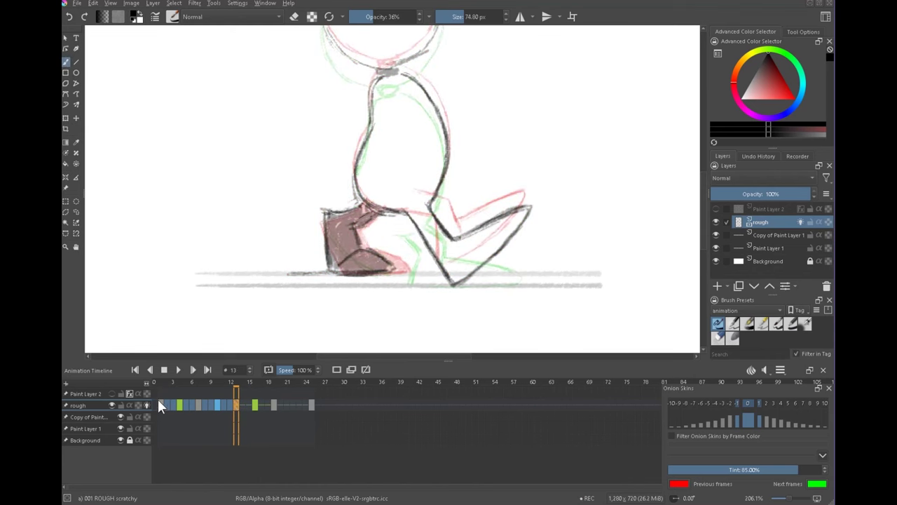
left_click(183, 405)
left_click(178, 405)
left_click(236, 405)
- Reselect the rear foot in frame 16, transform it to fit beneath the body, deselect, and check it against frame 13
left_click(255, 405)
key("l")
left_click_drag(343, 204, 393, 264)
key("t")
key("ctrl+shift+a")
key("b")
left_click(237, 406)
left_click(256, 407)
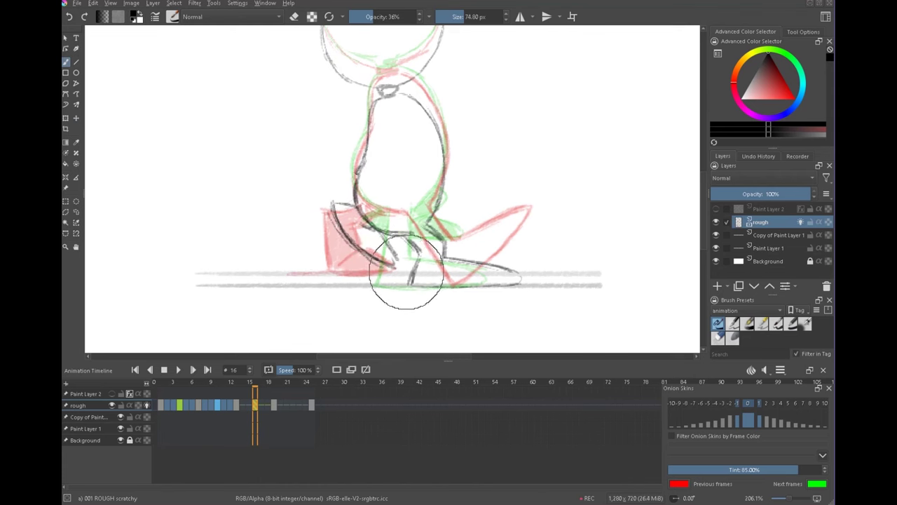
- Erase the excess lines around the rear foot's toe in frame 16 and shade the foot grey
key("e")
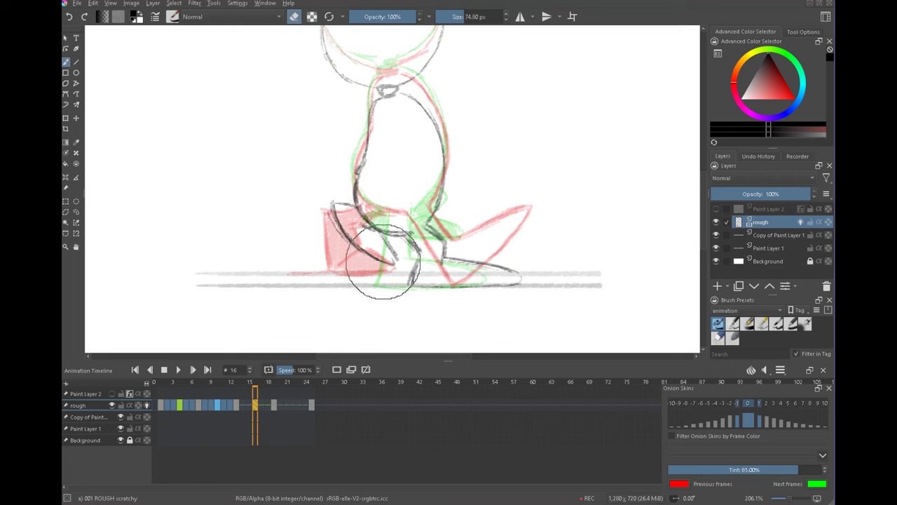
mouse_move(383, 262)
left_mouse_down()
mouse_move(358, 247)
mouse_move(397, 262)
mouse_move(389, 243)
mouse_move(411, 239)
mouse_move(383, 247)
mouse_move(385, 236)
mouse_move(402, 260)
left_mouse_up()
key("e")
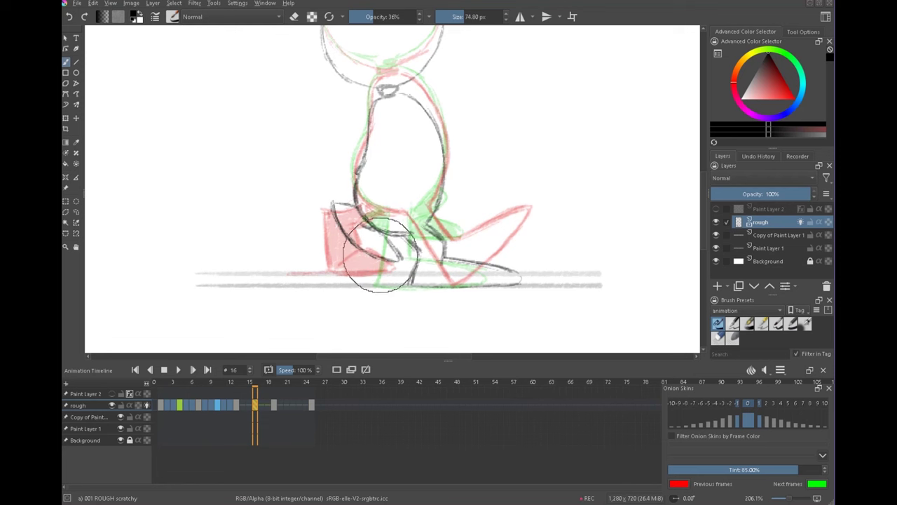
left_click_drag(339, 209, 356, 239)
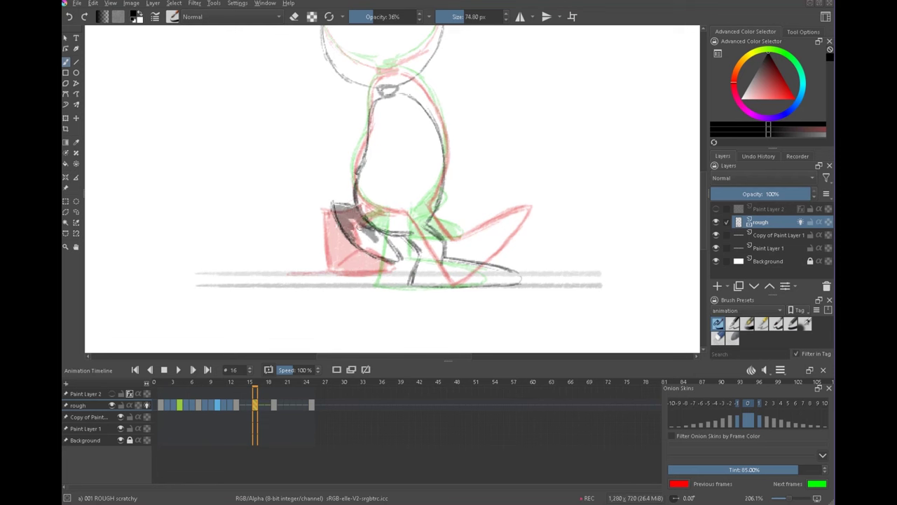
- Inspect frame 16 without onion skins, restore them, and compare the poses on frames 12, 13, 16 and 19
left_click(147, 405)
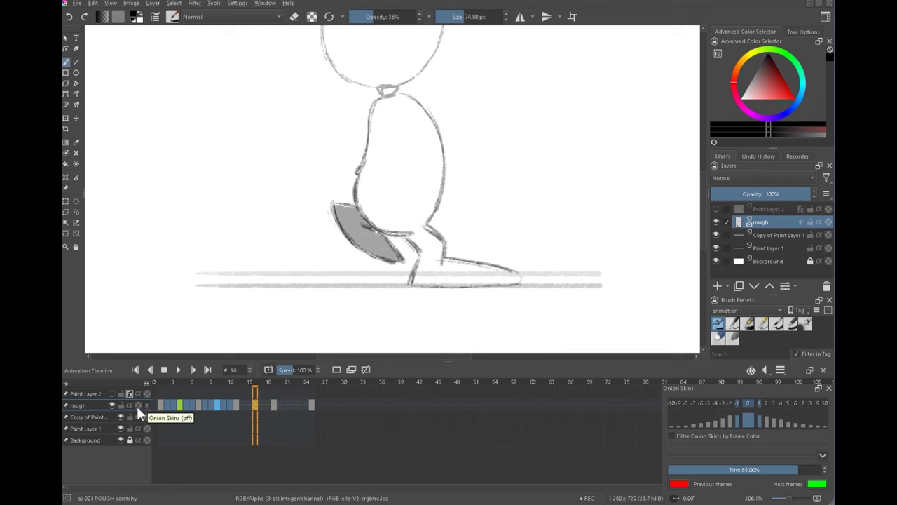
left_click(138, 405)
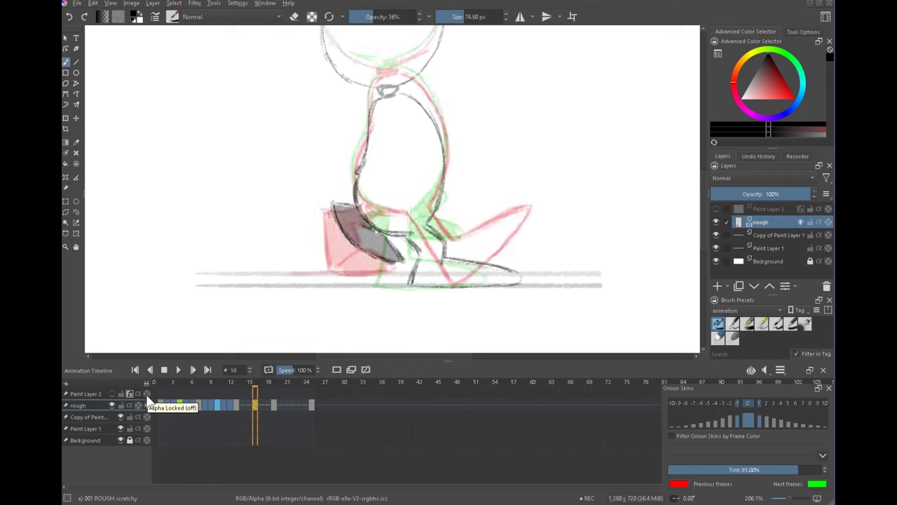
left_click(237, 404)
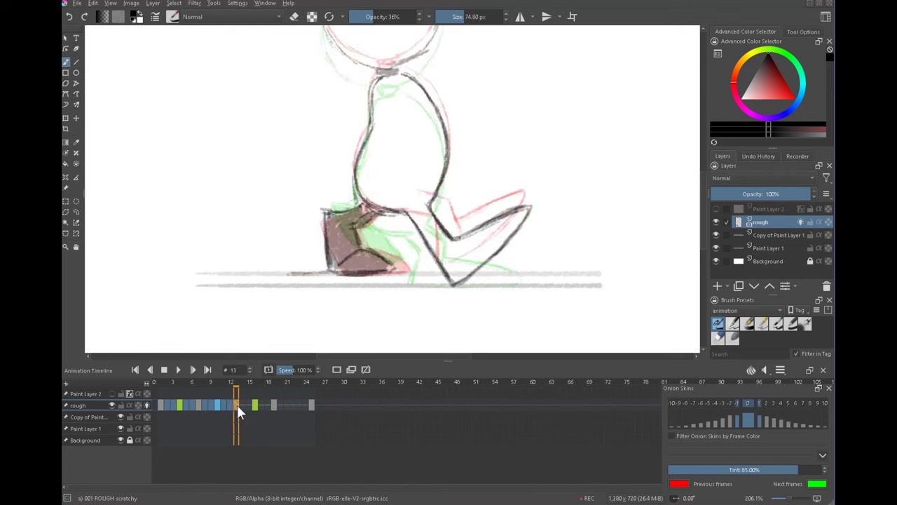
left_click(255, 405)
left_click(272, 404)
left_click(235, 403)
mouse_move(234, 406)
left_mouse_down()
mouse_move(272, 405)
mouse_move(273, 429)
left_mouse_up()
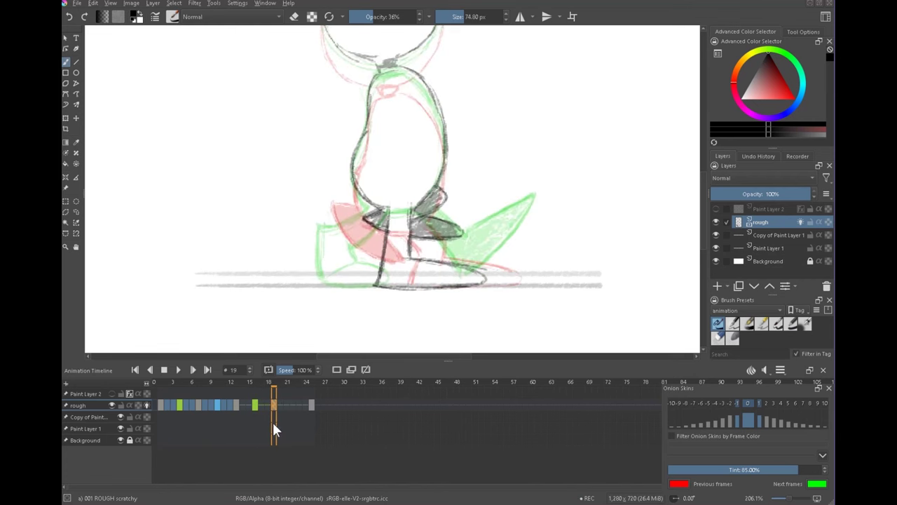
left_click(233, 404)
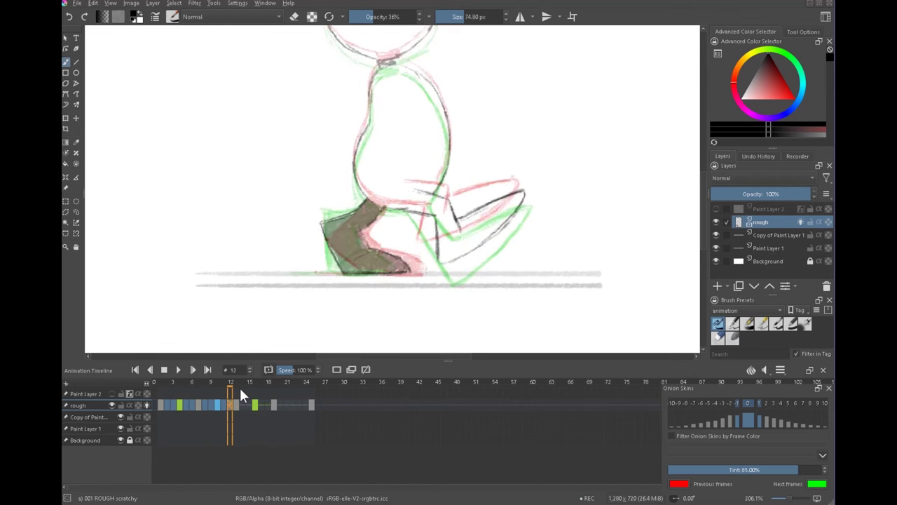
- Start sketching the planted leg and foot in the empty frame 22
left_click(293, 405)
left_click_drag(429, 276, 434, 284)
left_click_drag(359, 288, 322, 286)
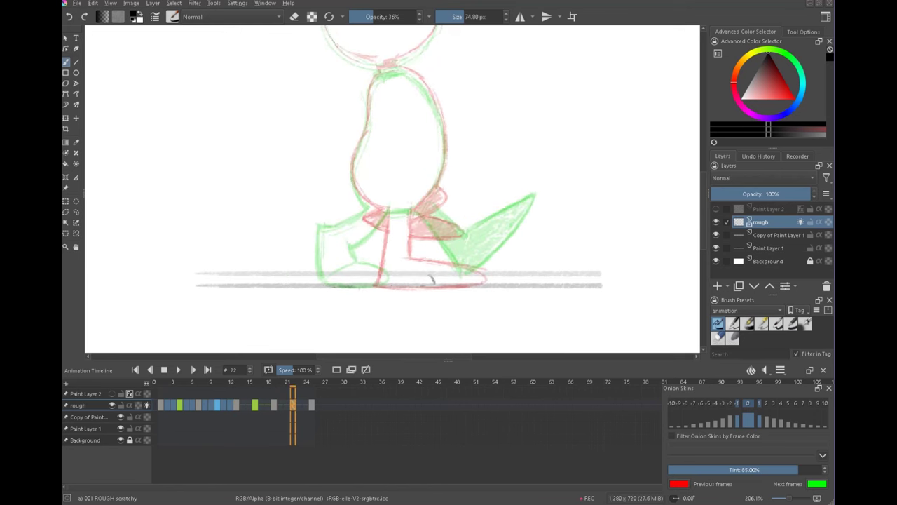
left_click_drag(407, 264, 393, 288)
left_click_drag(347, 261, 388, 303)
- Check frame 10 and mark the keyframe on frame 22 with a matching blue colour label
left_click(218, 404)
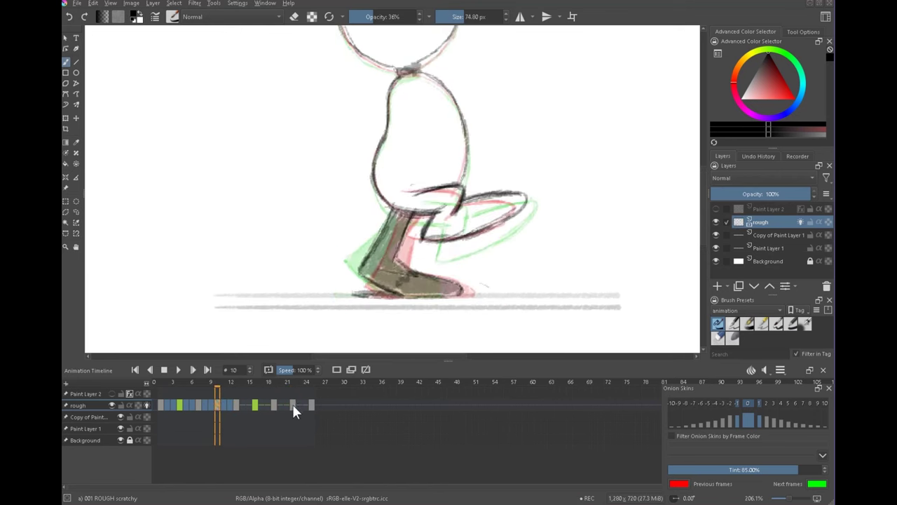
left_click(295, 403)
left_click_drag(298, 361, 298, 327)
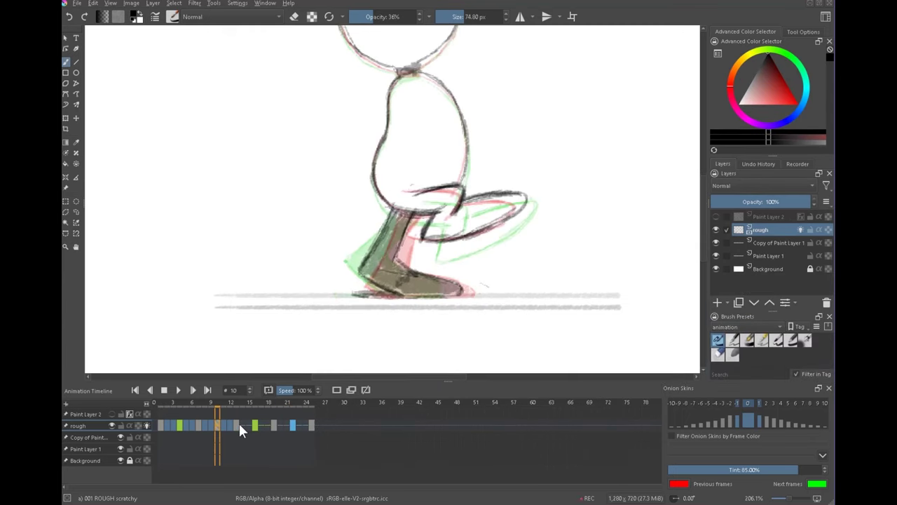
- Sketch the lines of the planted leg in frame 22, following the pose in frame 10
left_click_drag(354, 283, 387, 304)
left_click_drag(387, 270, 404, 281)
left_click(218, 427)
left_click(294, 429)
left_click_drag(380, 247, 354, 276)
left_click_drag(406, 237, 390, 271)
- Copy the head and body from frame 10 with a freehand selection and paste them into frame 22's active layer
left_click(312, 426)
left_click(218, 425)
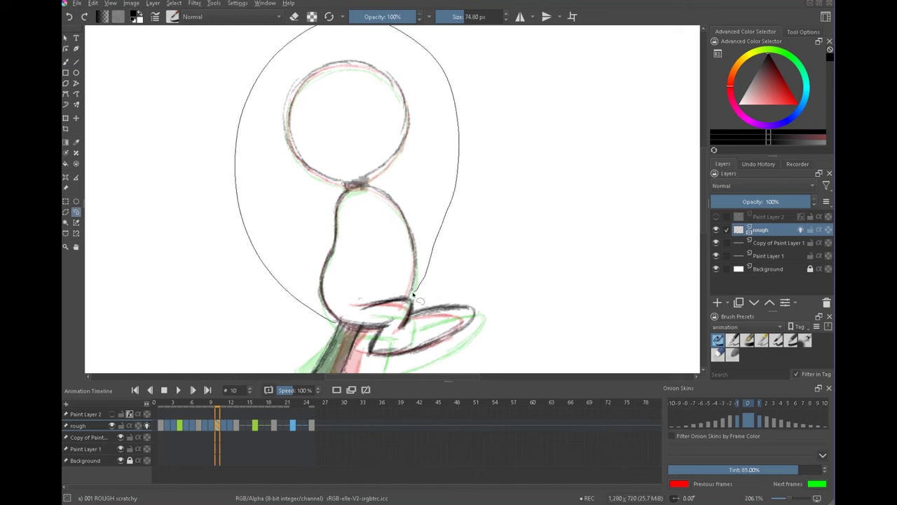
left_click_drag(351, 306, 350, 303)
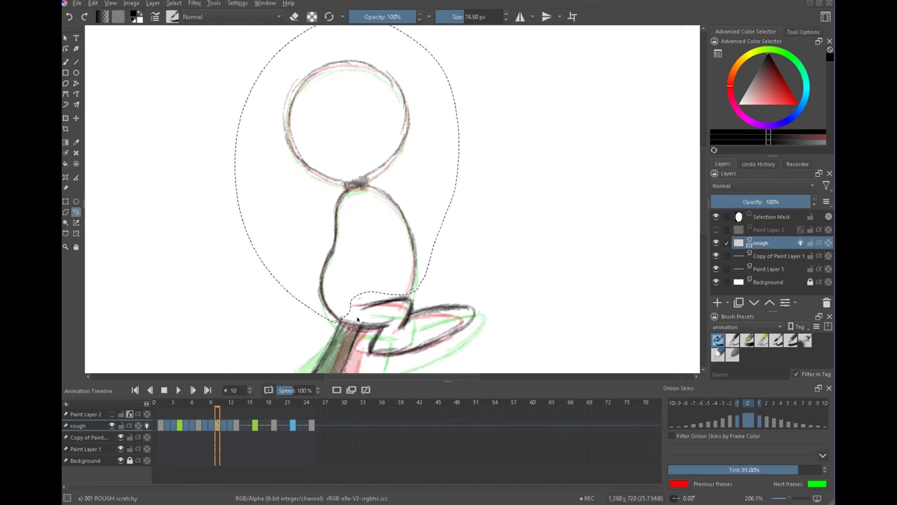
left_click(293, 429)
left_click(92, 2)
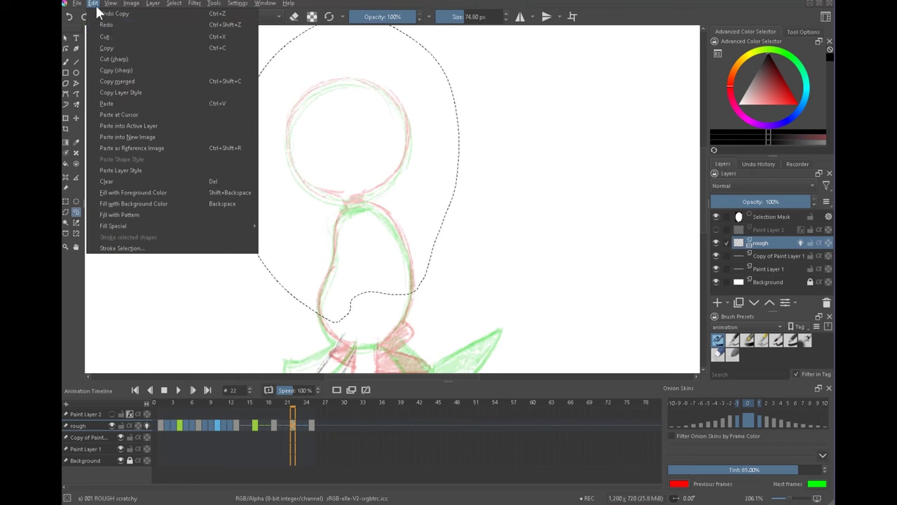
left_click(158, 125)
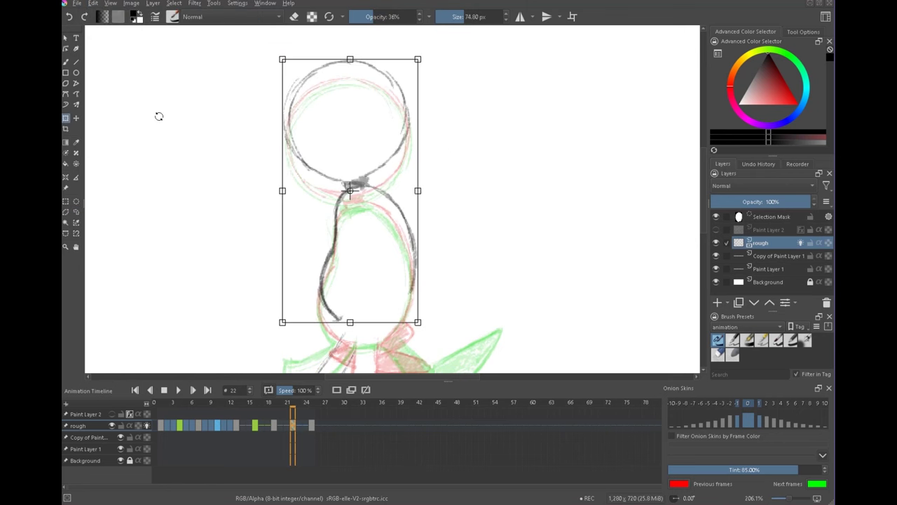
key("ctrl+shift+a")
- Draw the planted leg and the raised foot in frame 22, checking them against frames 10 and 19
left_click(216, 424)
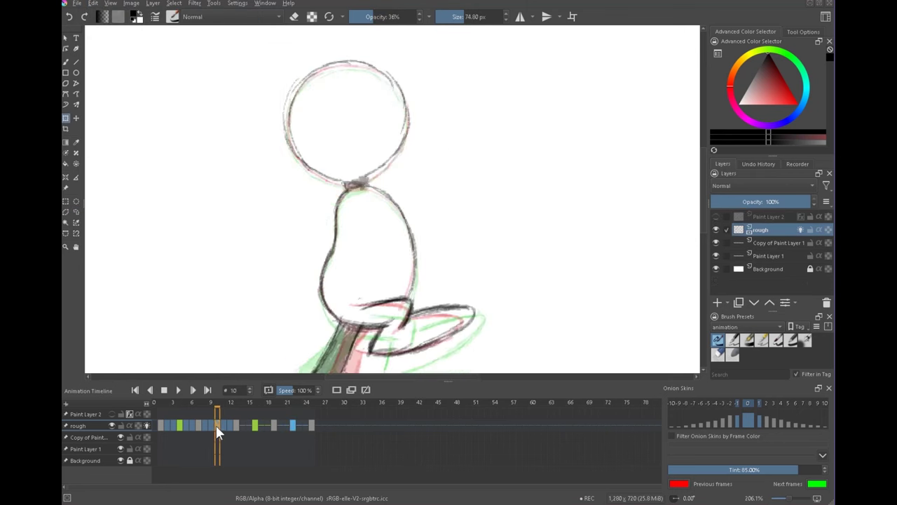
left_click(293, 426)
mouse_move(480, 283)
left_mouse_down()
mouse_move(509, 201)
mouse_move(500, 190)
left_mouse_up()
key("b")
mouse_move(366, 232)
left_mouse_down()
mouse_move(340, 281)
mouse_move(356, 291)
left_mouse_up()
mouse_move(361, 234)
left_mouse_down()
mouse_move(351, 254)
mouse_move(348, 320)
mouse_move(406, 306)
left_mouse_up()
key("Left")
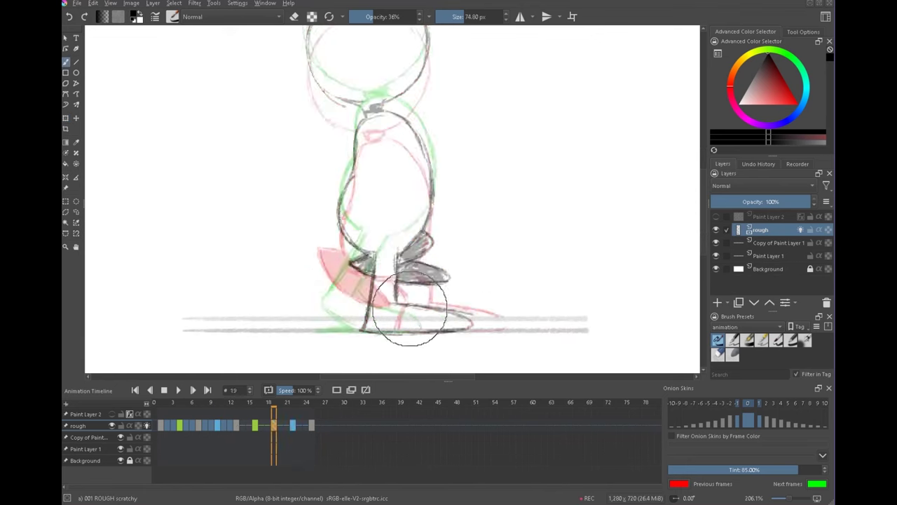
key("Right")
left_click(217, 426)
left_click(293, 425)
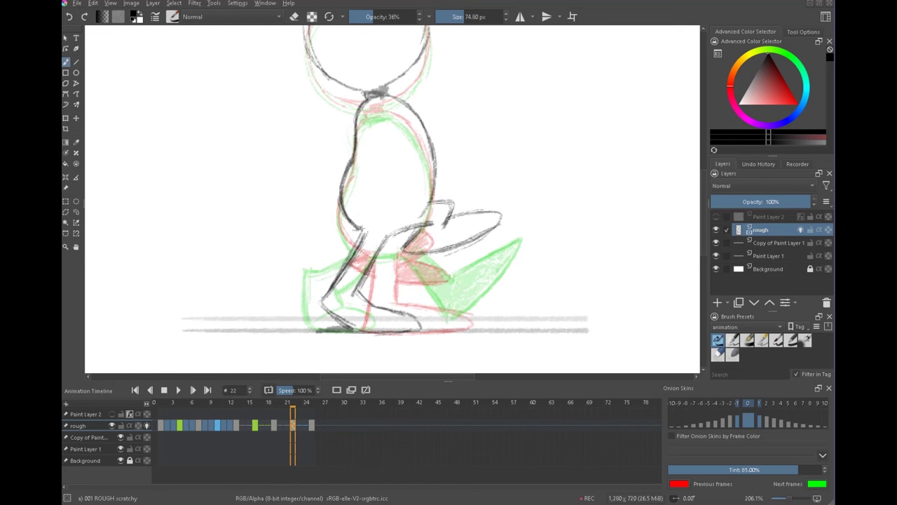
- Clean up the hip of the planted leg and refine the raised foot's lines in frame 22
mouse_move(463, 285)
left_mouse_down()
mouse_move(487, 255)
mouse_move(517, 241)
mouse_move(555, 246)
mouse_move(516, 227)
mouse_move(495, 267)
mouse_move(488, 255)
left_mouse_up()
key("e")
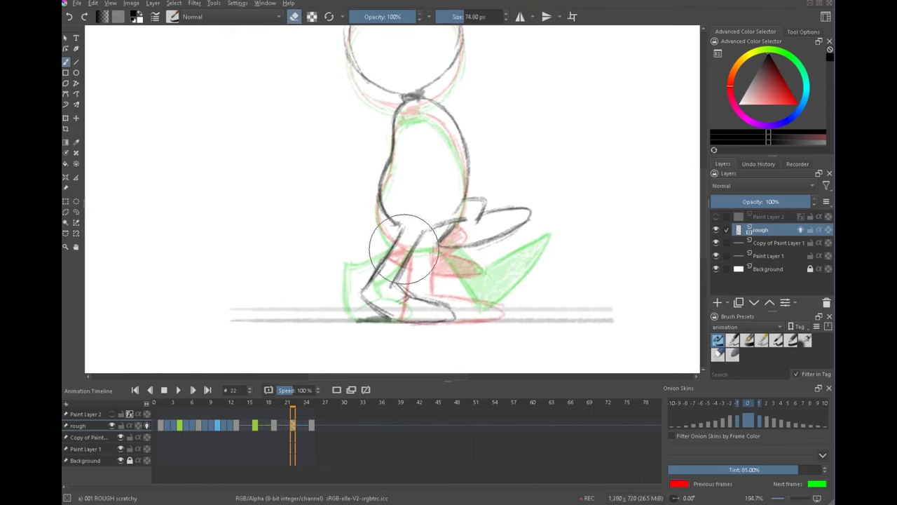
key("e")
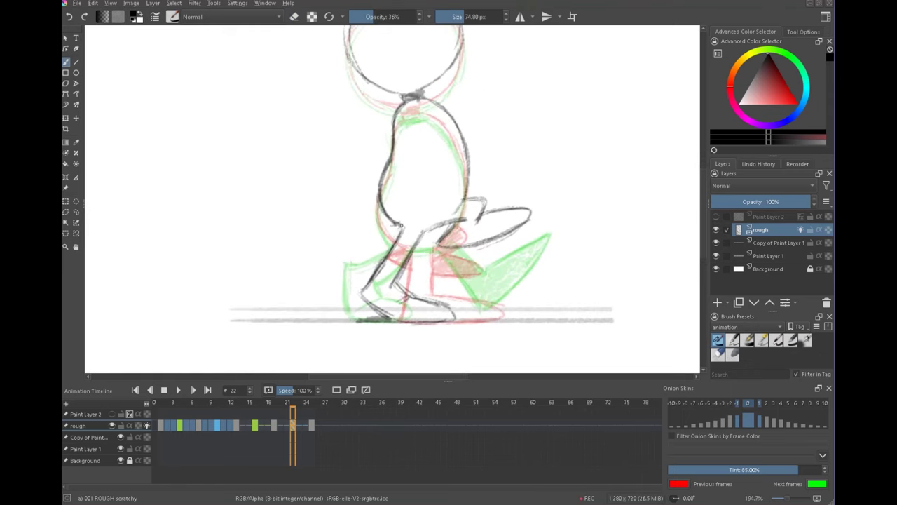
left_click_drag(511, 230, 529, 228)
- Compare the leg poses in frame 22 with frames 19 and 25
key("Left")
key("Right")
key("Right")
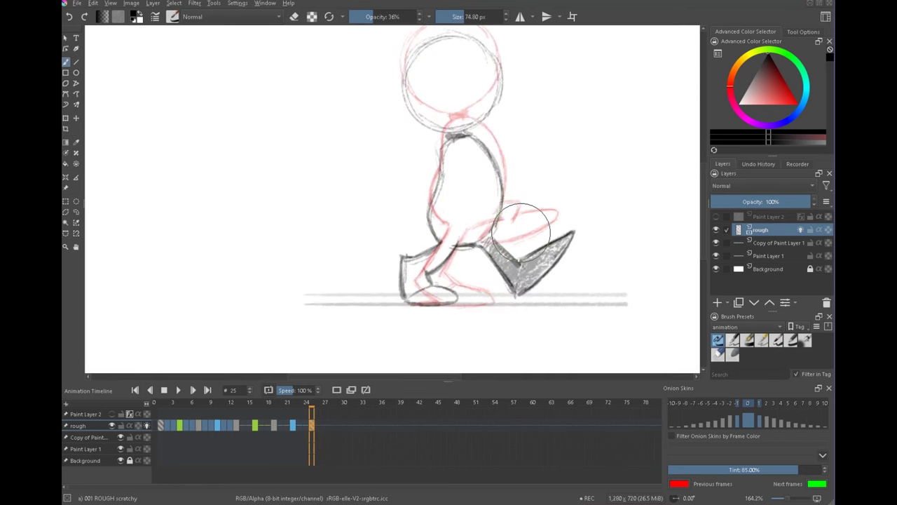
key("Left")
key("Left")
key("Right")
key("Right")
key("Left")
- Shade the raised foot in frame 22 grey and check the motion against the preceding keyframes
left_click_drag(587, 289, 558, 183)
key("Left")
key("Left")
key("Left")
key("Left")
key("Right")
key("Right")
key("Right")
key("Right")
- Hide the onion skins, erase the overlapping lines at frame 22's hip, and review the full figure
key("o")
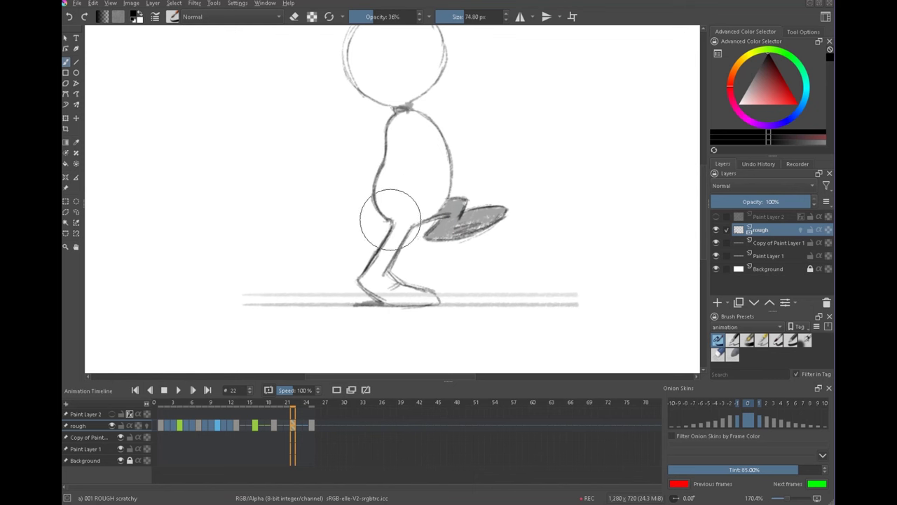
key("e")
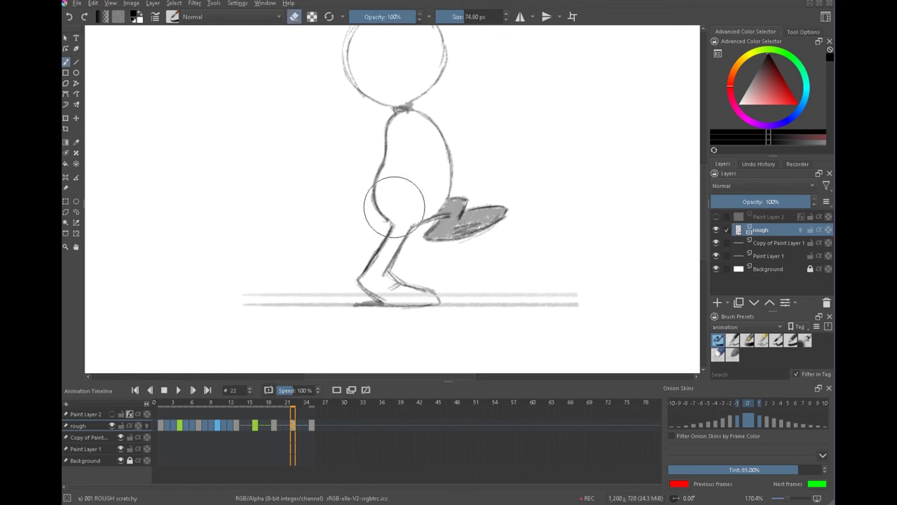
mouse_move(394, 207)
left_mouse_down()
mouse_move(411, 190)
mouse_move(379, 214)
left_mouse_up()
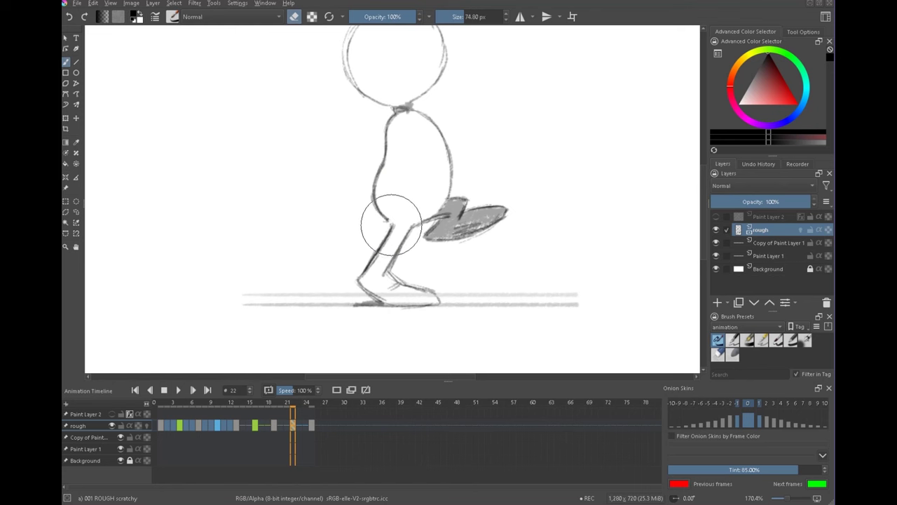
key("e")
mouse_move(522, 215)
left_mouse_down()
mouse_move(521, 250)
mouse_move(558, 204)
mouse_move(557, 179)
left_mouse_up()
left_click_drag(525, 256, 500, 254)
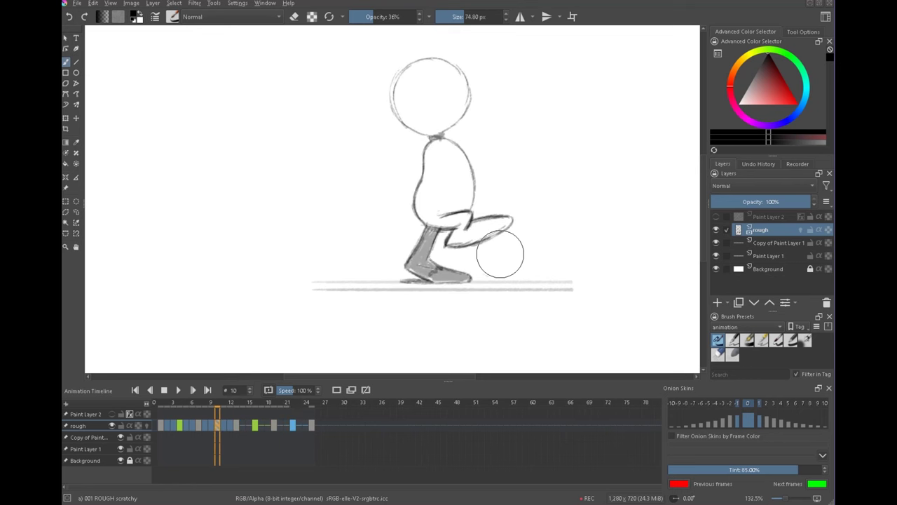
- Start the in-between drawing in frame 14 with onion skins on, sketching the planted foot between the neighbouring poses
left_click(241, 425)
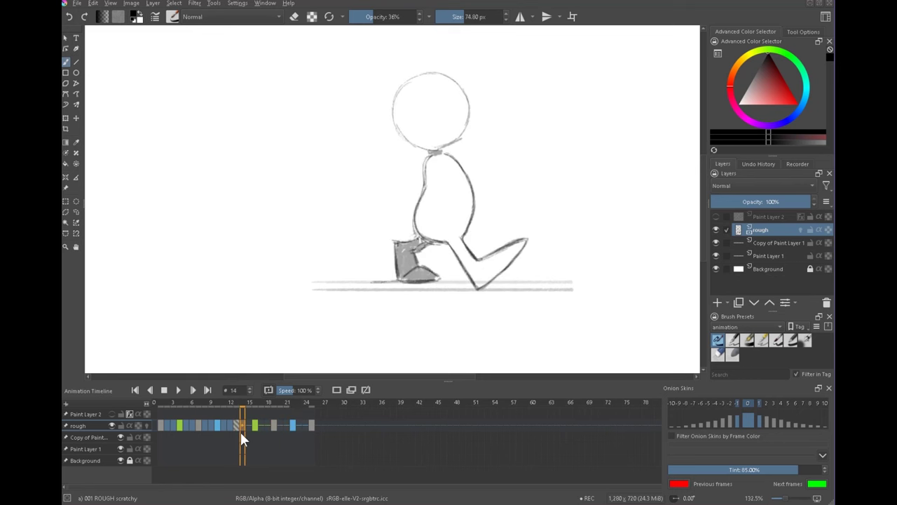
left_click(147, 426)
scroll(459, 248, "up", 3)
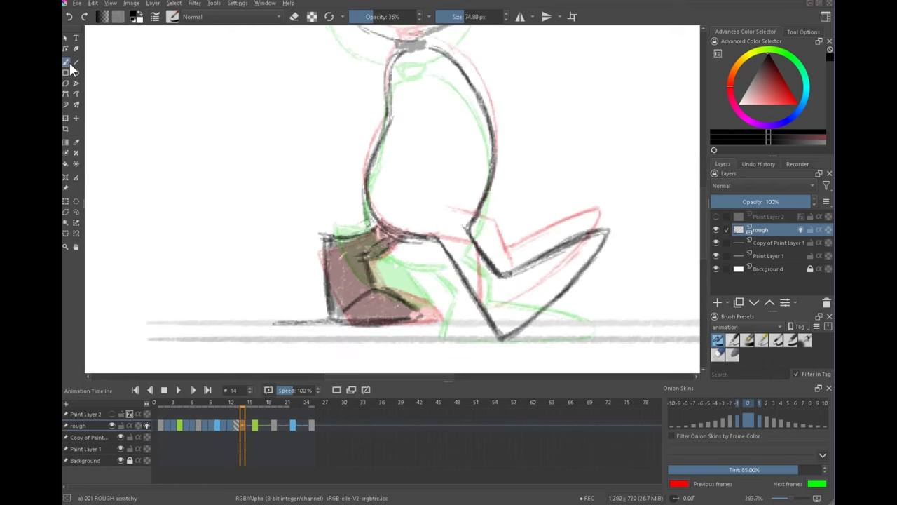
left_click_drag(602, 309, 517, 246)
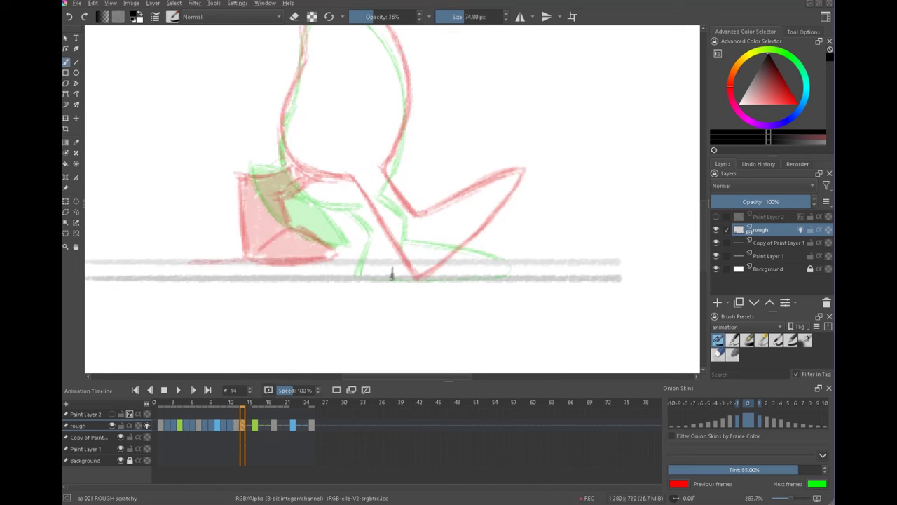
mouse_move(441, 302)
left_mouse_down()
mouse_move(532, 270)
mouse_move(579, 269)
left_mouse_up()
mouse_move(475, 233)
left_mouse_down()
mouse_move(553, 247)
mouse_move(578, 269)
left_mouse_up()
mouse_move(431, 268)
left_mouse_down()
mouse_move(439, 250)
mouse_move(431, 268)
left_mouse_up()
- Draw the torso outline and the flat planted foot in frame 15, following the onion skins of the adjacent frames
left_click_drag(579, 167, 589, 301)
mouse_move(391, 297)
left_mouse_down()
mouse_move(354, 255)
mouse_move(369, 199)
left_mouse_up()
left_click_drag(417, 111, 454, 131)
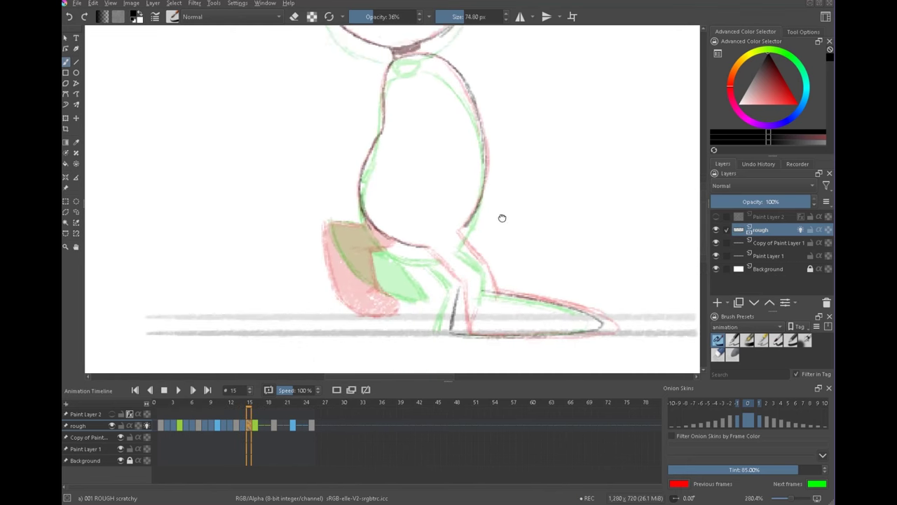
left_click_drag(502, 217, 485, 240)
left_click_drag(543, 279, 495, 233)
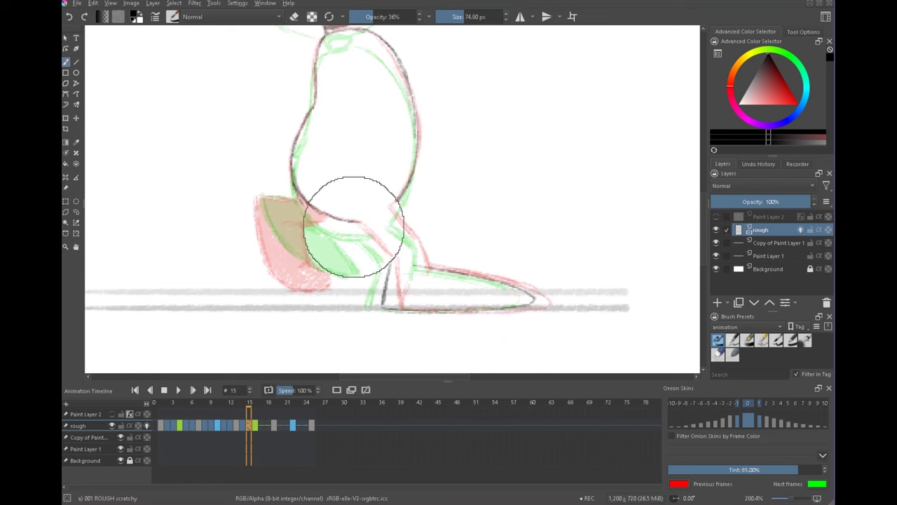
- Draw the planted leg's lines from hip to ankle in frame 15, checking the pose against frame 16
key("Left")
key("Right")
key("Left")
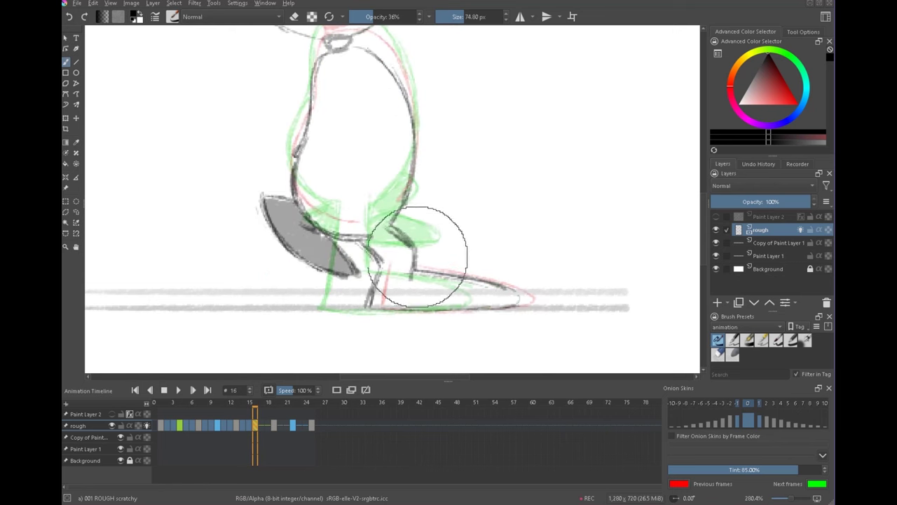
key("Right")
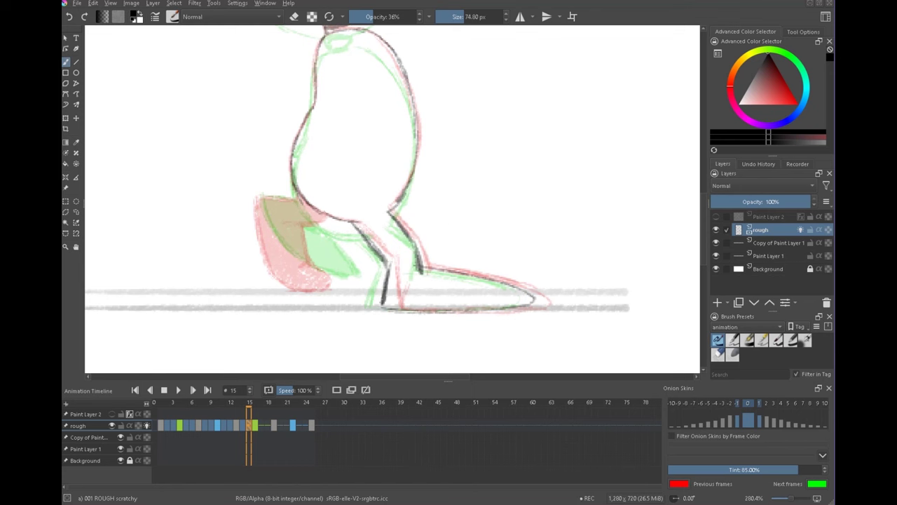
left_click_drag(492, 307, 515, 306)
left_click_drag(457, 222, 513, 215)
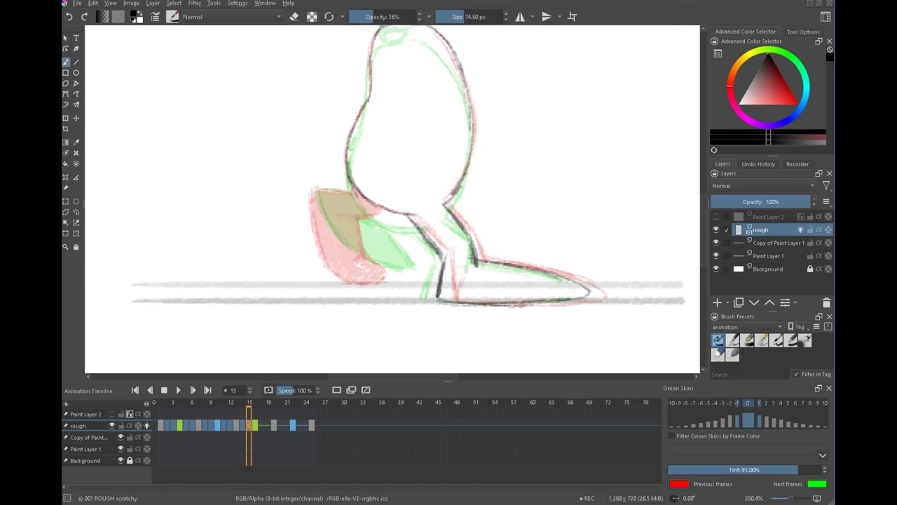
- Outline the raised back foot in frame 15 and shade it grey
left_click_drag(315, 192, 328, 239)
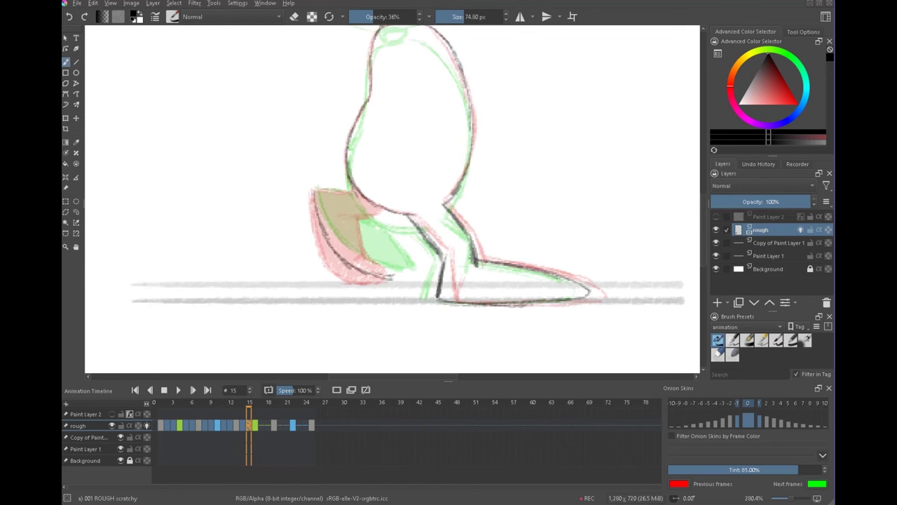
key("Right")
left_click_drag(468, 238, 530, 291)
key("Left")
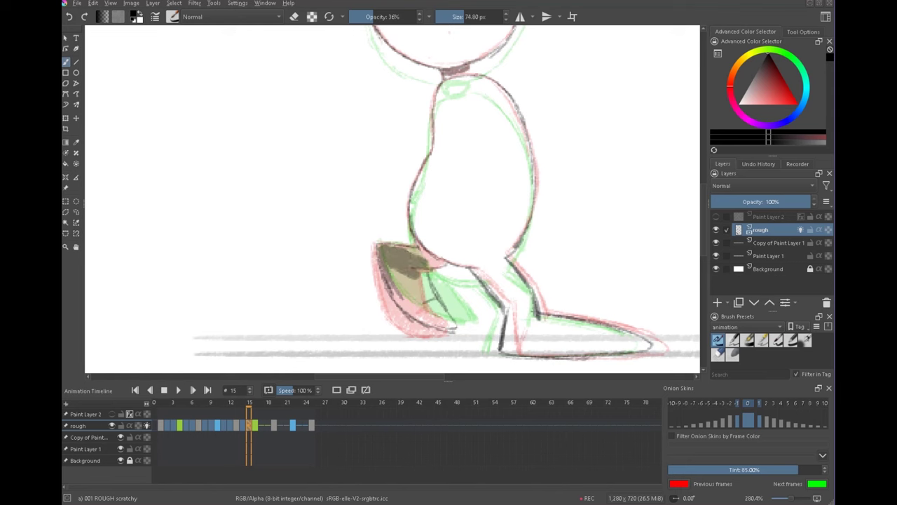
mouse_move(405, 274)
left_mouse_down()
mouse_move(410, 316)
mouse_move(450, 325)
left_mouse_up()
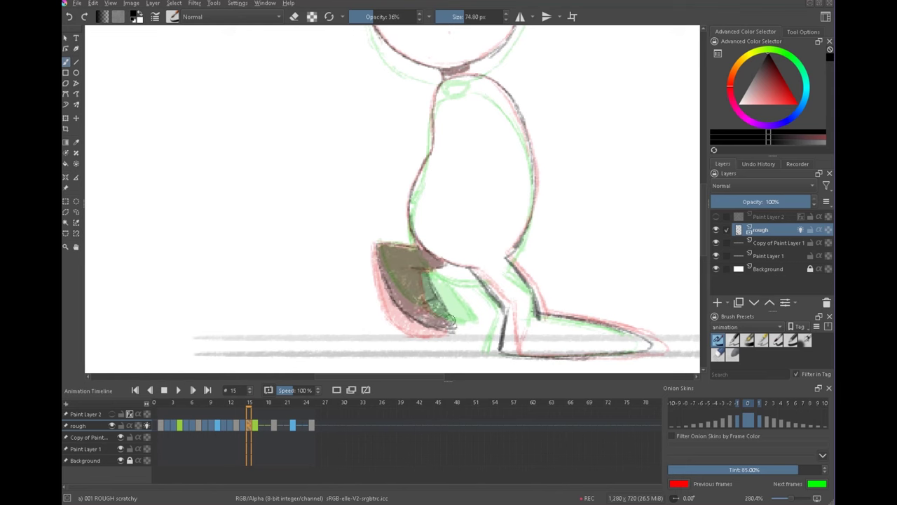
- Compare frame 15 with its neighbouring frames and touch up the raised foot's shading
left_click_drag(603, 155, 556, 152)
key("Left")
key("Left")
left_click_drag(530, 247, 455, 284)
key("ctrl+z")
key("Right")
left_click(249, 426)
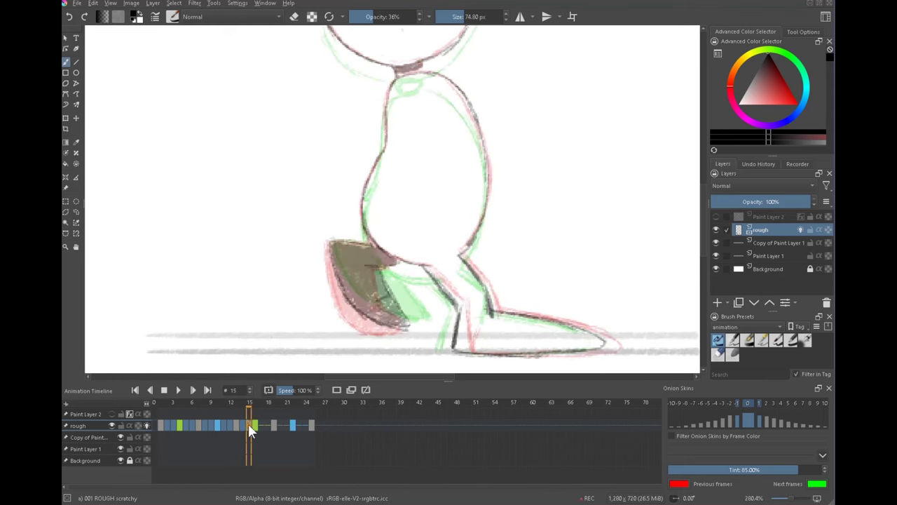
left_click_drag(576, 235, 421, 302)
left_click_drag(409, 293, 377, 293)
- Hide the onion skins and play back the animation to check the motion
left_click(147, 426)
left_click(178, 390)
left_click(178, 389)
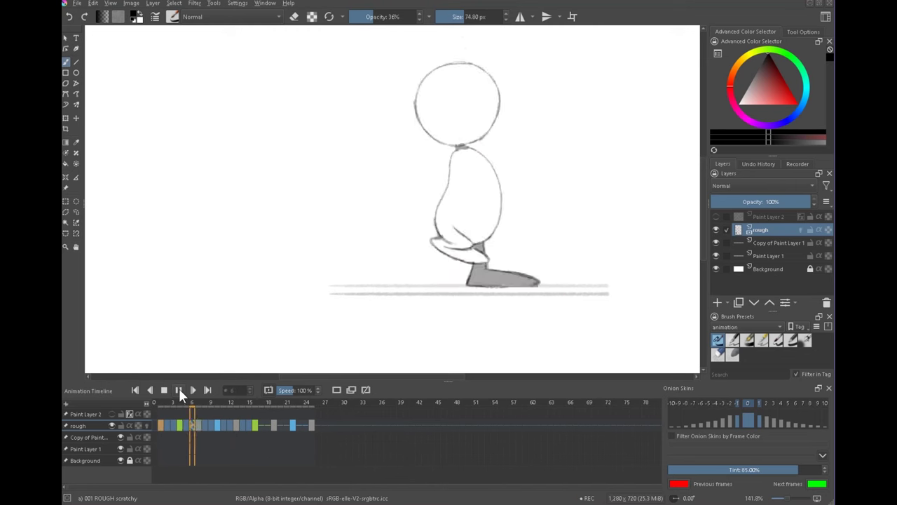
left_click(164, 391)
- Start the drawing in frame 17 with onion skins on and outline the planted foot between frames 16 and 19
left_click(260, 407)
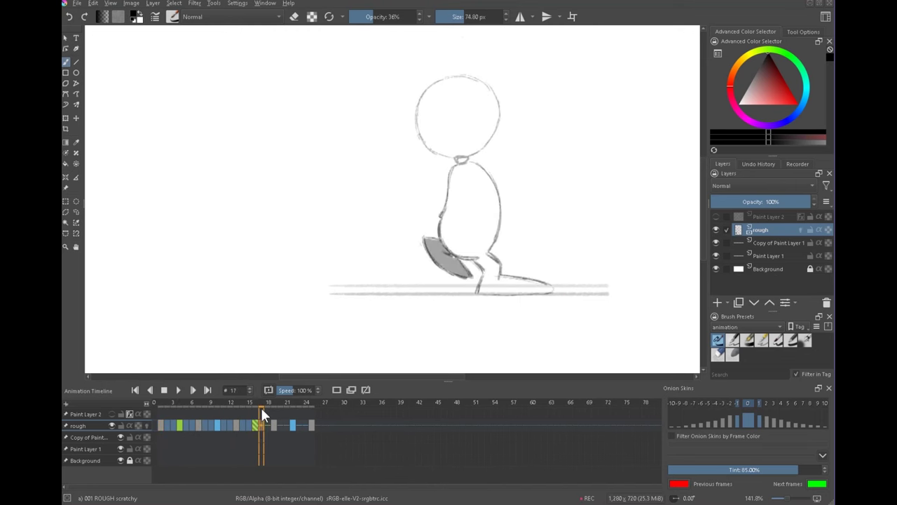
left_click(146, 425)
scroll(491, 217, "up", 3)
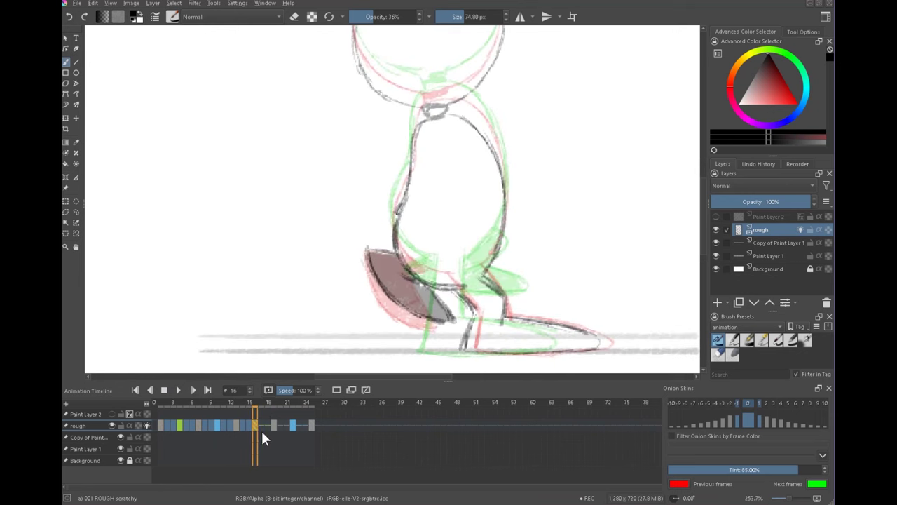
left_click_drag(583, 282, 567, 239)
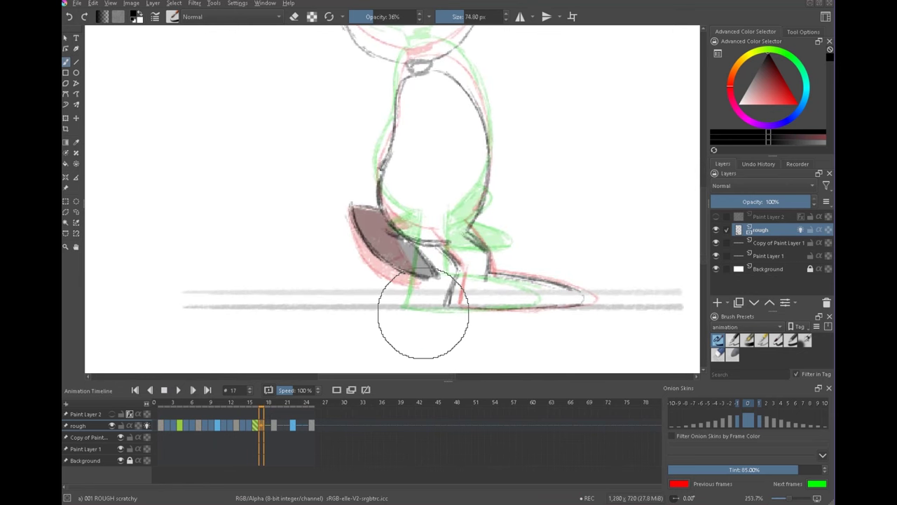
left_click(273, 425)
left_click(262, 424)
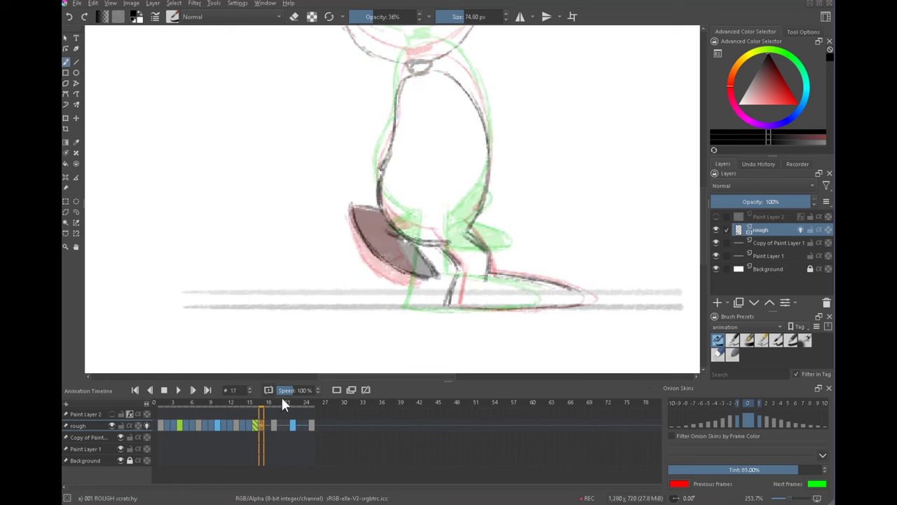
mouse_move(441, 281)
left_mouse_down()
mouse_move(435, 300)
mouse_move(484, 310)
mouse_move(566, 306)
left_mouse_up()
left_click_drag(490, 274, 566, 301)
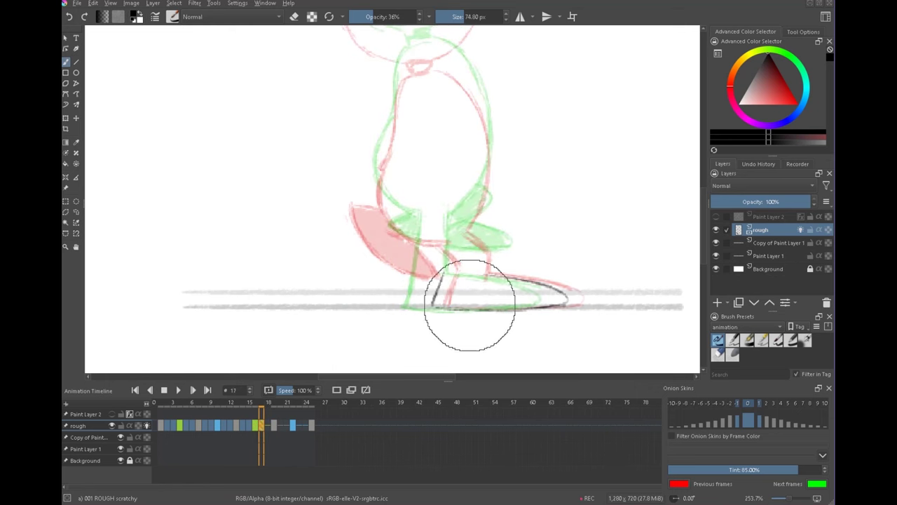
- Sketch the front lines of the planted leg in frame 17, comparing them with the adjacent frames
key("Right")
key("Left")
key("Left")
key("Right")
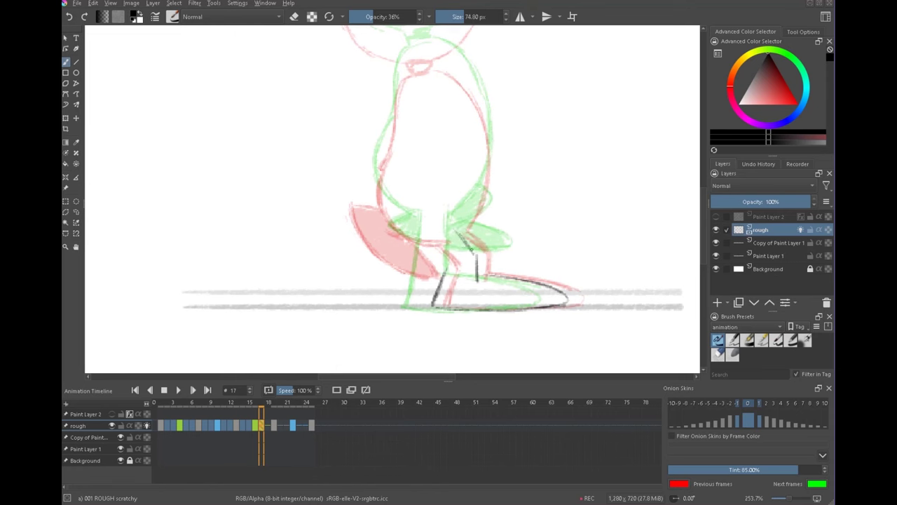
key("Left")
key("Right")
- Draw the head circle and the neck in frame 17 over the preceding frame's onion skin
left_click_drag(526, 219, 537, 378)
mouse_move(368, 244)
left_mouse_down()
mouse_move(327, 194)
mouse_move(351, 122)
mouse_move(378, 110)
left_mouse_up()
left_click_drag(350, 122, 416, 104)
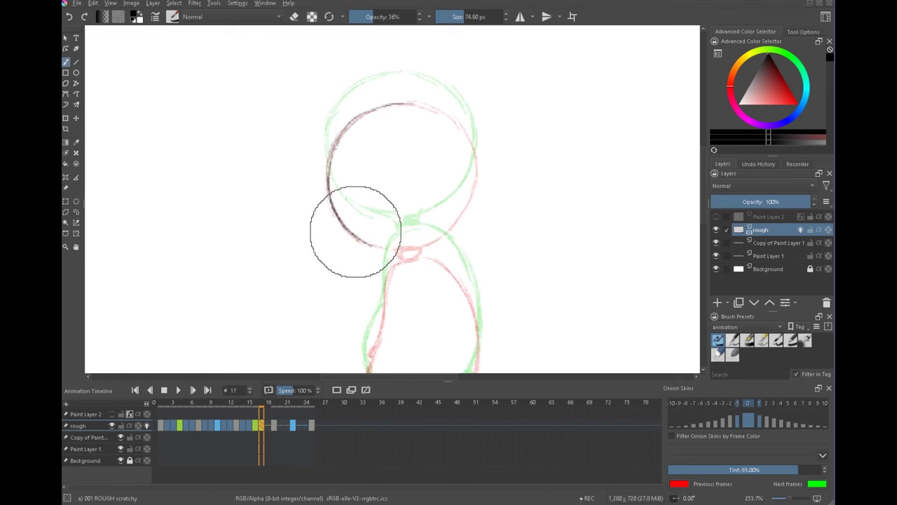
left_click_drag(357, 235, 424, 248)
mouse_move(405, 103)
left_mouse_down()
mouse_move(436, 111)
mouse_move(473, 156)
mouse_move(470, 195)
mouse_move(434, 242)
left_mouse_up()
left_click_drag(466, 276, 484, 216)
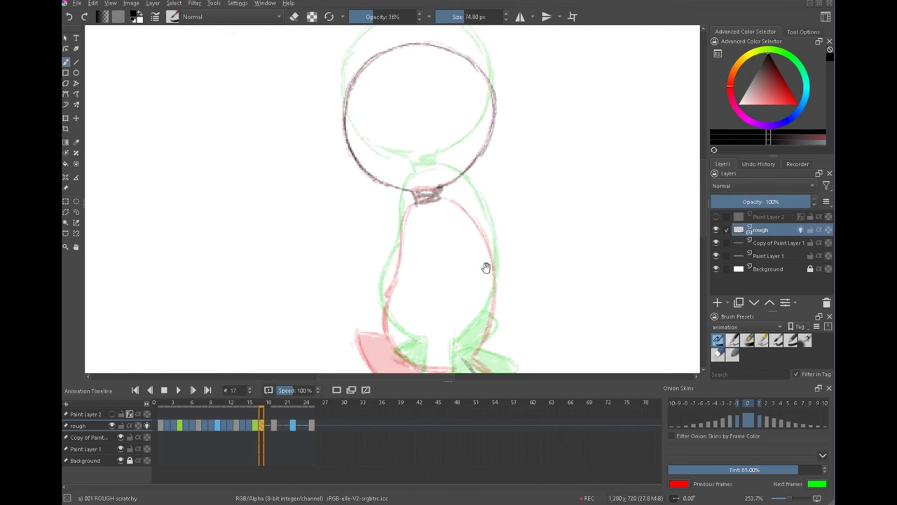
- Draw the torso outline in frame 17 from the neck down to the hips
left_click_drag(485, 268, 493, 177)
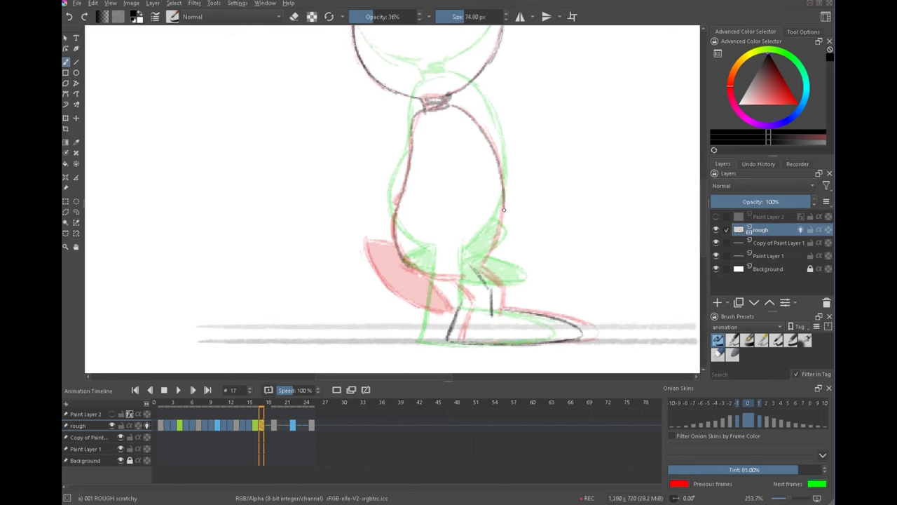
left_click_drag(549, 227, 550, 251)
left_click_drag(564, 231, 519, 249)
- Select the head and torso in frame 17 with a freehand selection, move them slightly upward, and deselect
key("l")
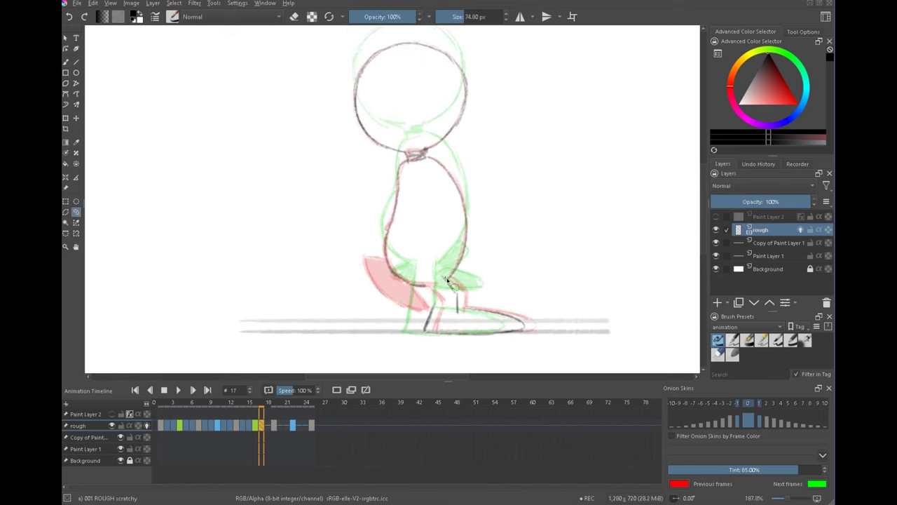
mouse_move(447, 278)
left_mouse_down()
mouse_move(377, 293)
mouse_move(429, 291)
mouse_move(458, 249)
left_mouse_up()
key("t")
key("ctrl+shift+a")
- Draw and darken the planted leg's lines in frame 17, connecting the hip to the foot, and firm up the sole
left_click_drag(463, 295, 503, 226)
left_click(66, 61)
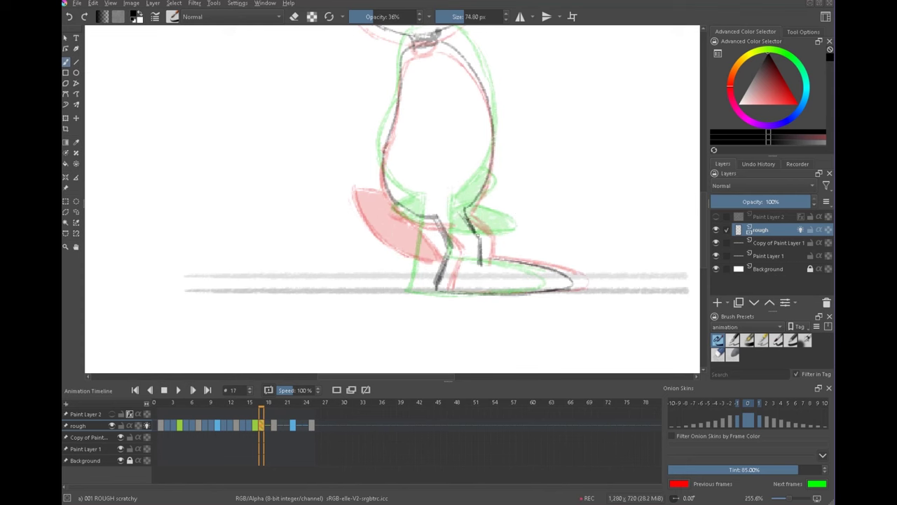
left_click_drag(478, 234, 481, 264)
left_click_drag(438, 289, 548, 289)
left_click_drag(515, 296, 554, 288)
- Check frame 17 against the preceding frames and give its keyframe the dark blue colour label of the other in-betweens
key("Left")
key("Left")
key("Right")
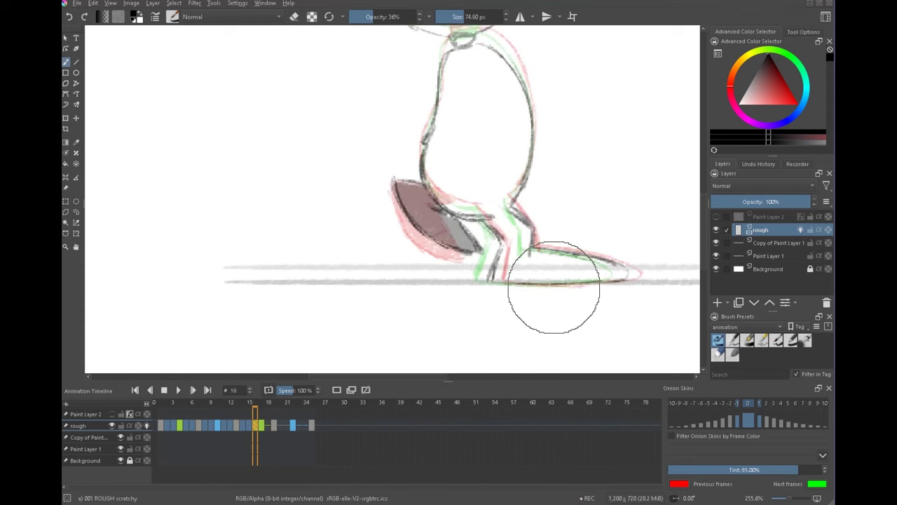
right_click(262, 426)
left_click(271, 502)
- Compare the planted leg and torso in frame 17 with the preceding and following frames
key("Left")
key("Left")
key("Right")
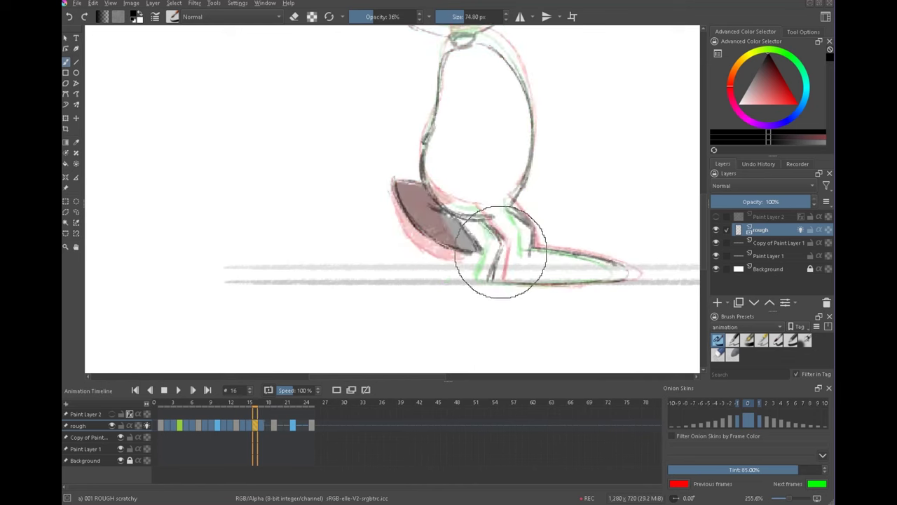
key("Right")
key("Left")
key("Right")
key("Right")
key("Right")
key("Left")
key("Left")
key("Left")
key("Right")
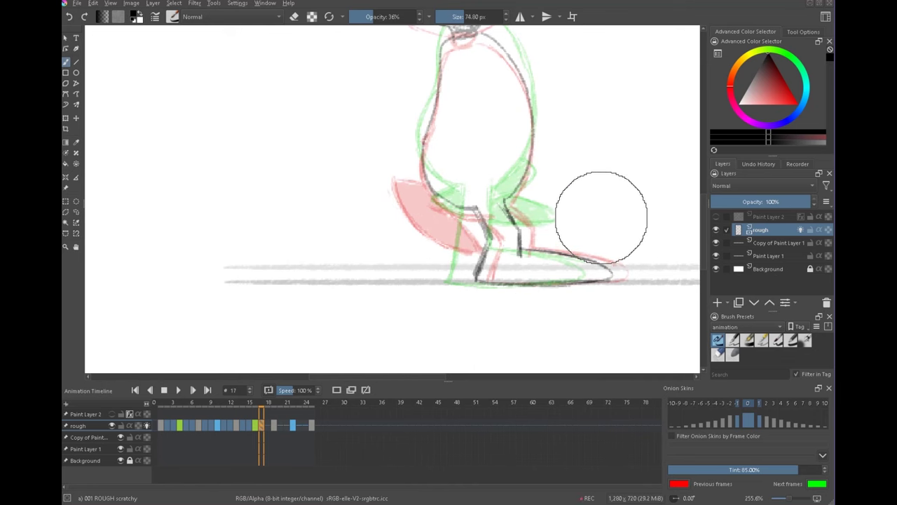
key("Left")
key("Right")
- Hide the onion skins and mark the raised foot's position in frame 17 by flipping against frame 16
left_click(147, 426)
key("Left")
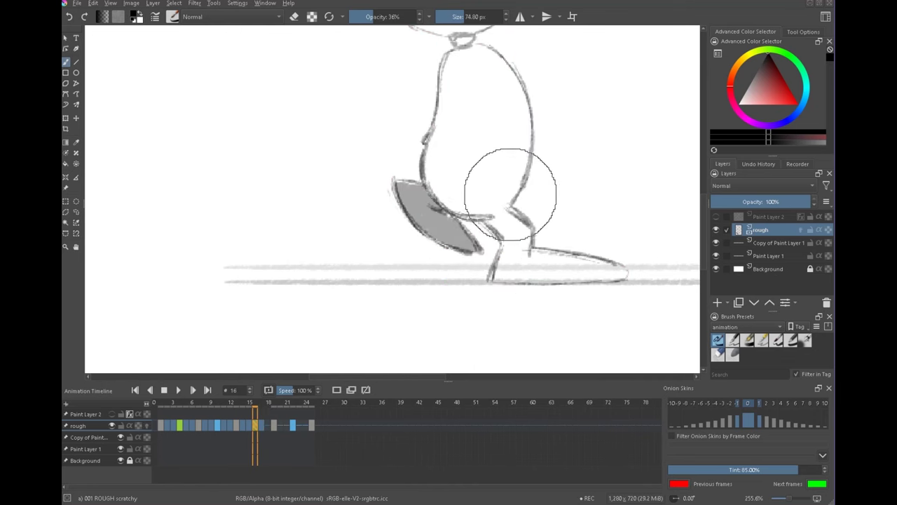
key("Right")
key("Left")
key("Right")
key("Left")
key("Right")
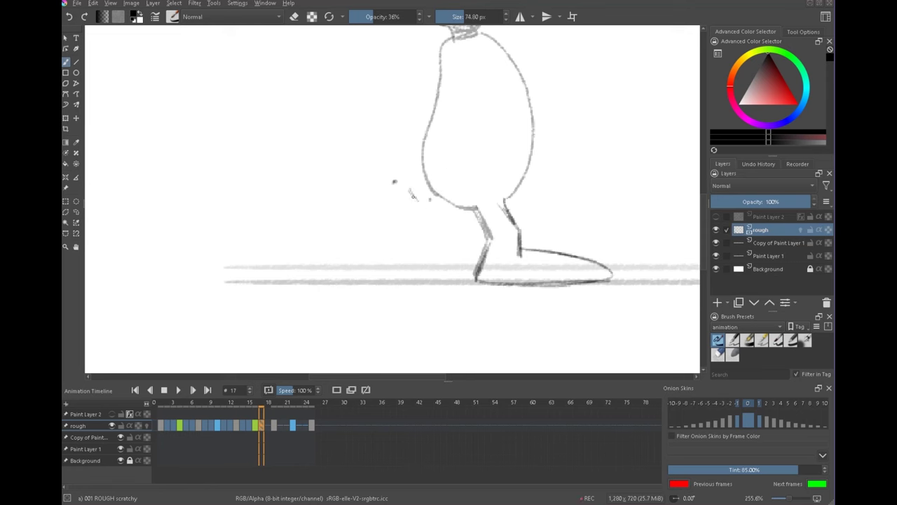
- Outline the raised back foot in frame 17 and erase the stray guide marks around it
left_click_drag(405, 187, 425, 215)
key("e")
mouse_move(395, 182)
left_mouse_down()
mouse_move(447, 227)
mouse_move(485, 236)
left_mouse_up()
left_click(431, 200)
key("e")
left_click_drag(406, 188, 425, 185)
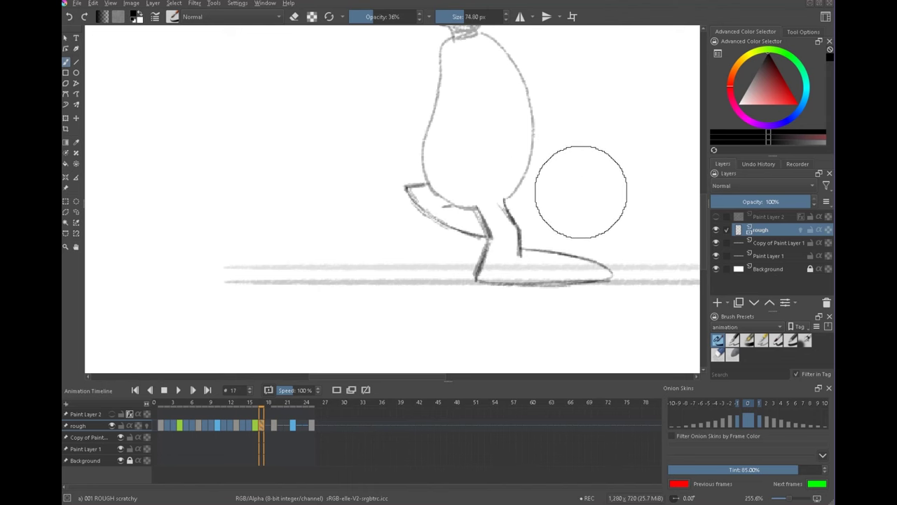
- Shade the raised foot in frame 17 grey and review the full figure
left_click_drag(583, 194, 530, 262)
left_click_drag(425, 281, 397, 254)
mouse_move(394, 247)
left_mouse_down()
mouse_move(395, 202)
mouse_move(421, 107)
mouse_move(493, 150)
mouse_move(502, 202)
left_mouse_up()
left_click_drag(501, 186, 481, 263)
scroll(586, 249, "down", 2)
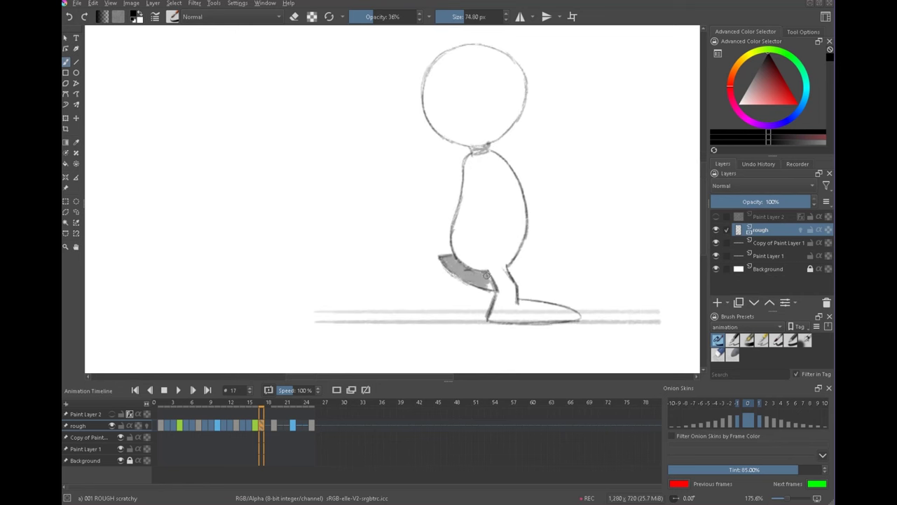
scroll(548, 228, "down", 2)
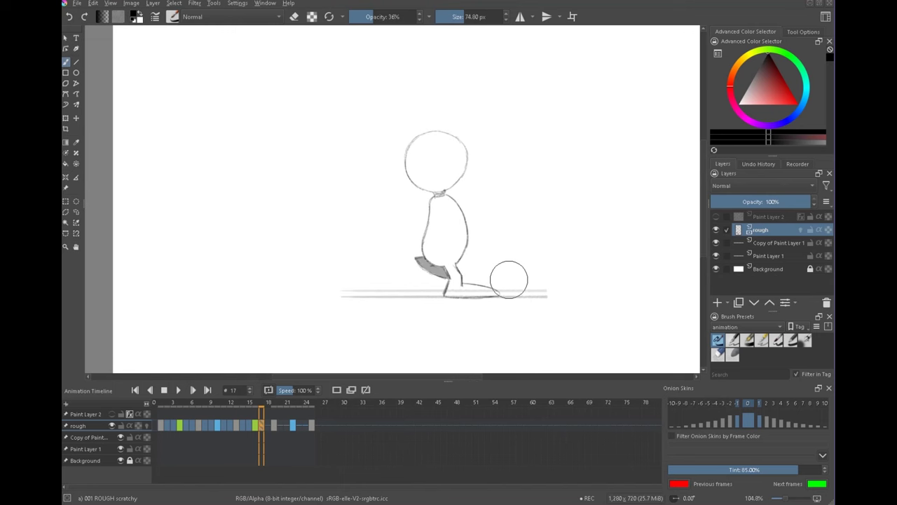
- Scrub through the frames up to 19 and flip between neighbouring keyframes to examine the walk's motion
left_click_drag(161, 427, 274, 420)
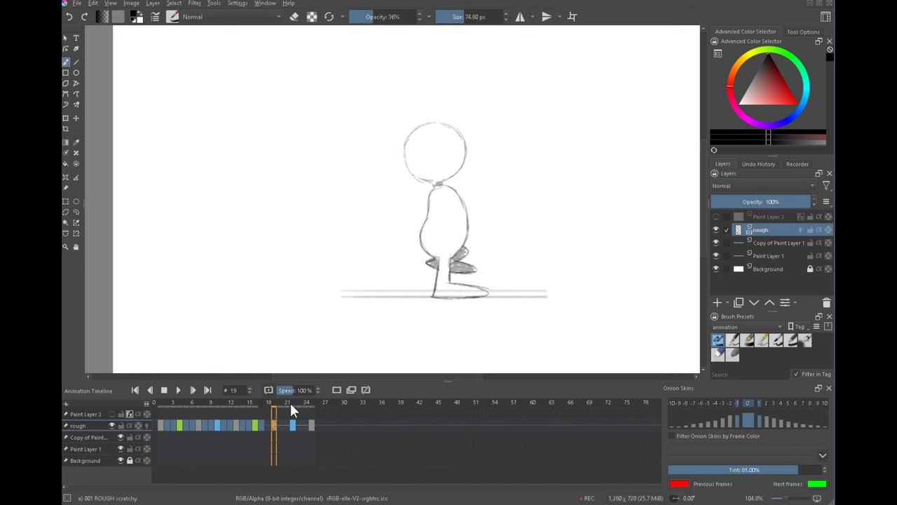
key("Left")
key("Left")
key("Left")
key("period")
key("period")
key("comma")
key("period")
key("period")
key("comma")
key("comma")
- Show the onion skins in frame 18 and sketch the supporting leg and foot between the neighbouring poses
left_click(268, 424)
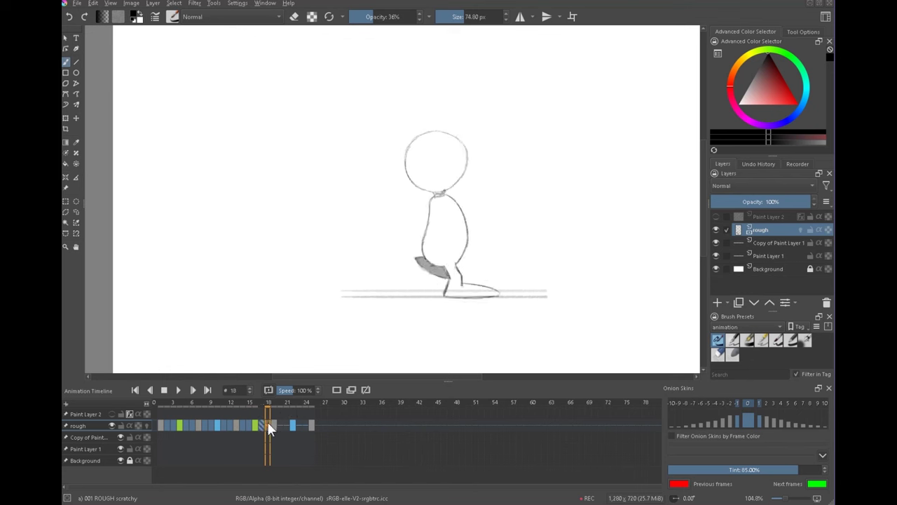
scroll(456, 245, "up", 5)
left_click(146, 426)
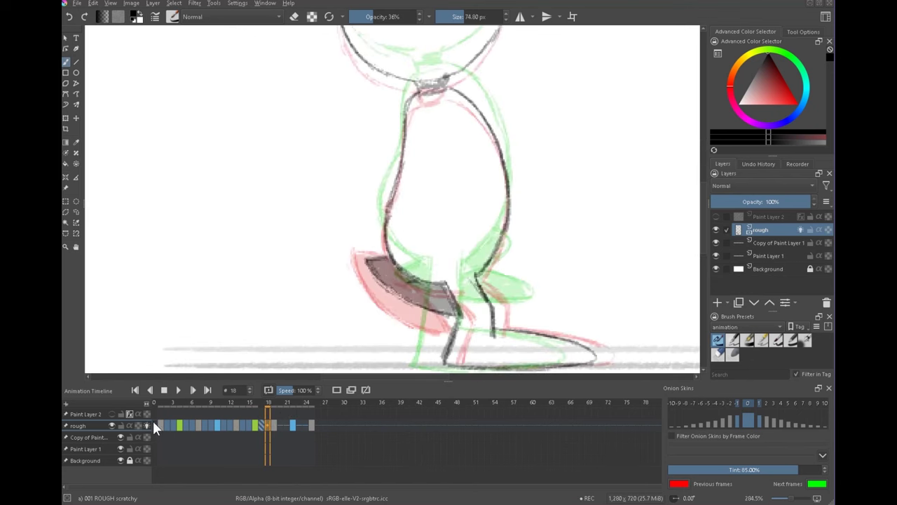
left_click_drag(571, 289, 559, 246)
mouse_move(424, 286)
left_mouse_down()
mouse_move(419, 319)
mouse_move(547, 321)
mouse_move(539, 300)
mouse_move(534, 322)
left_mouse_up()
key("Left")
key("Right")
left_click_drag(453, 216, 464, 289)
mouse_move(425, 218)
left_mouse_down()
mouse_move(432, 267)
mouse_move(424, 289)
left_mouse_up()
mouse_move(428, 229)
left_mouse_down()
mouse_move(405, 301)
mouse_move(371, 289)
mouse_move(347, 253)
left_mouse_up()
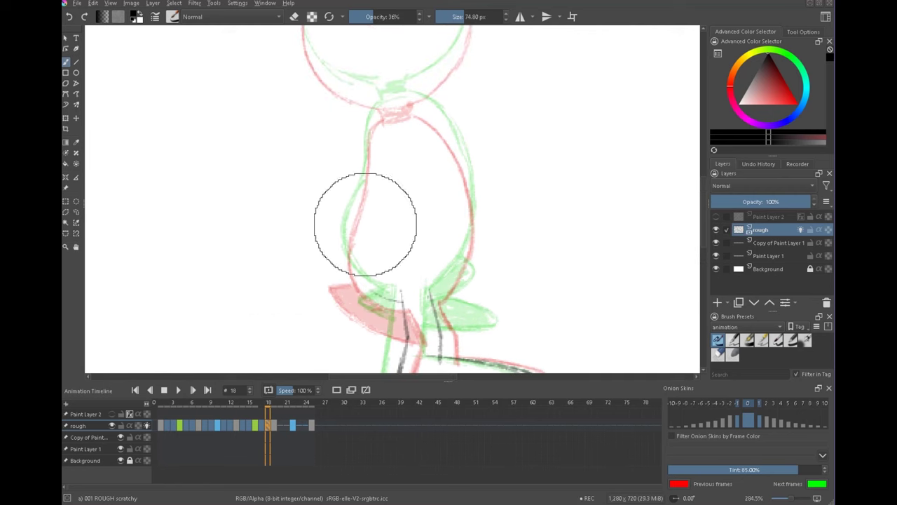
- Sketch the torso, neck and head in frame 18 between the onion-skinned poses of frames 17 and 19
mouse_move(380, 290)
left_mouse_down()
mouse_move(352, 262)
mouse_move(353, 204)
left_mouse_up()
mouse_move(366, 174)
left_mouse_down()
mouse_move(384, 100)
mouse_move(418, 94)
mouse_move(458, 135)
left_mouse_up()
left_click_drag(469, 237, 441, 280)
left_click_drag(471, 225, 499, 397)
mouse_move(406, 256)
left_mouse_down()
mouse_move(432, 254)
mouse_move(396, 242)
mouse_move(368, 250)
mouse_move(352, 234)
mouse_move(329, 183)
left_mouse_up()
mouse_move(379, 100)
left_mouse_down()
mouse_move(444, 99)
mouse_move(477, 146)
mouse_move(464, 110)
mouse_move(493, 155)
mouse_move(495, 193)
left_mouse_up()
mouse_move(494, 169)
left_mouse_down()
mouse_move(484, 216)
mouse_move(437, 251)
mouse_move(378, 179)
left_mouse_up()
- Lasso the upper figure in frame 18, adjust its position between the onion skins and clear the selection
scroll(473, 230, "down", 2)
key("l")
mouse_move(413, 263)
left_mouse_down()
mouse_move(426, 269)
mouse_move(399, 264)
mouse_move(407, 263)
left_mouse_up()
key("t")
scroll(420, 239, "up", 2)
mouse_move(546, 144)
left_mouse_down()
mouse_move(544, 290)
mouse_move(505, 159)
left_mouse_up()
key("ctrl+shift+a")
key("b")
- Outline the raised foot on both sides of the supporting leg in frame 18, flipping against frame 17
left_click_drag(460, 198, 454, 299)
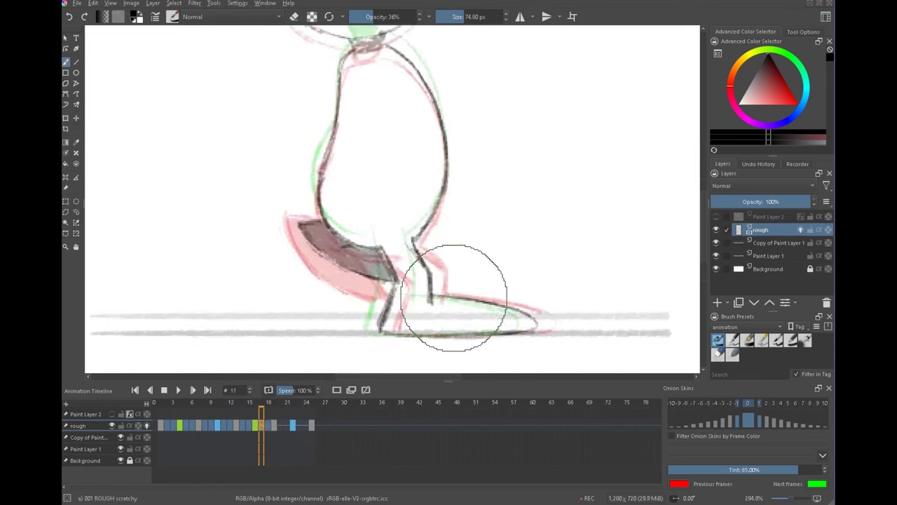
key("Right")
key("Left")
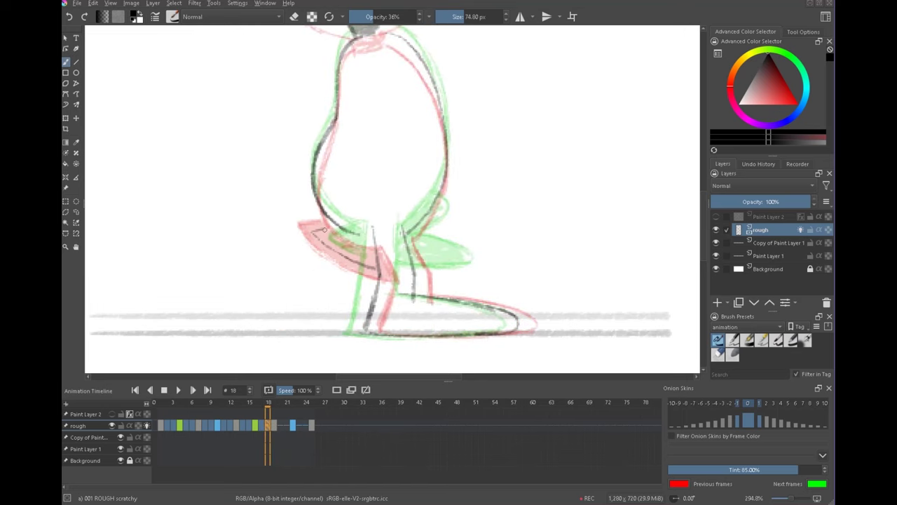
key("Left")
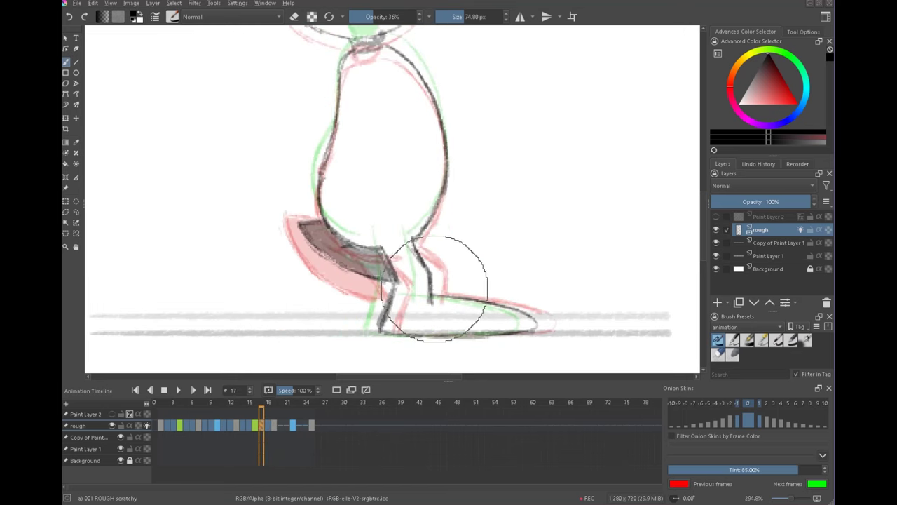
key("Right")
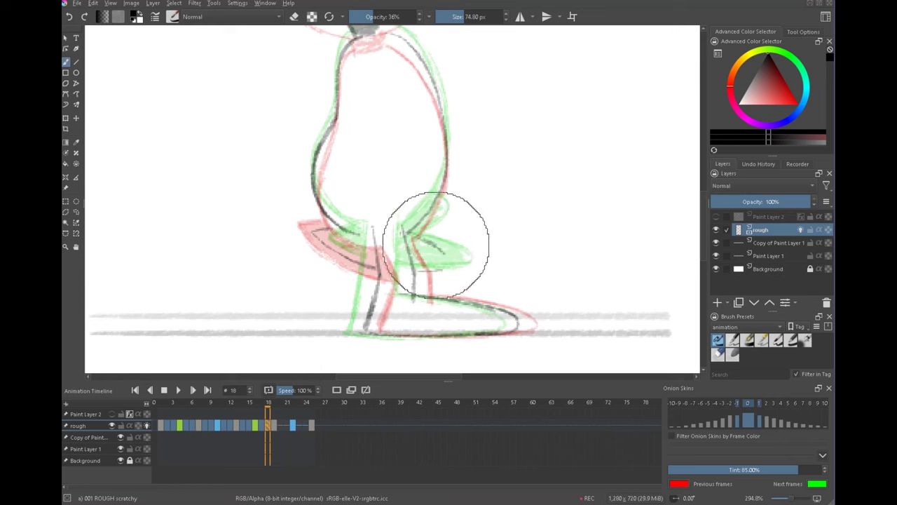
key("Left")
key("Right")
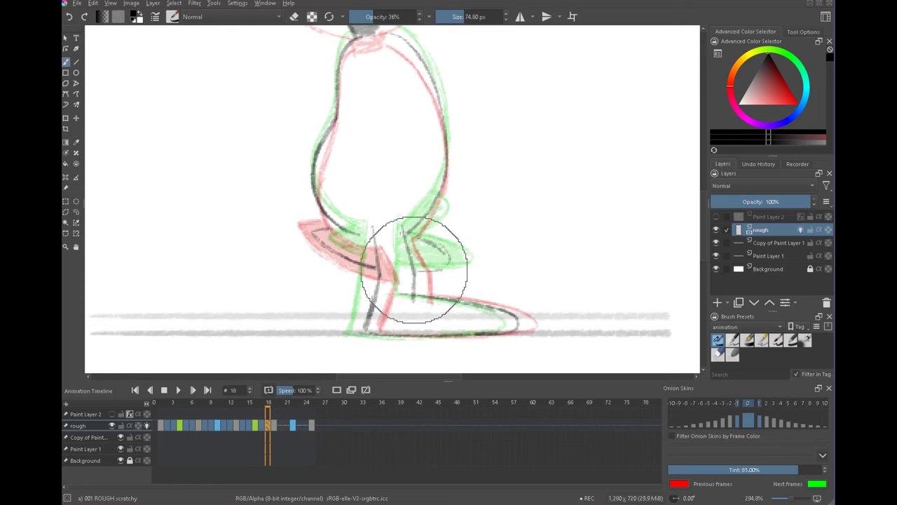
key("Left")
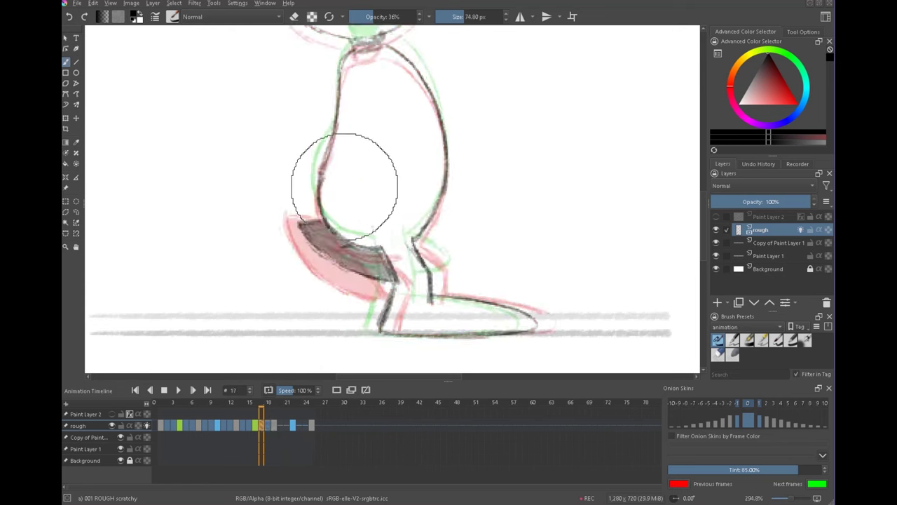
key("Right")
- Hide the onion skins, shade the raised foot in frame 18 grey and flip against the neighbouring frames
left_click(147, 426)
key("Left")
key("Right")
key("Right")
key("Left")
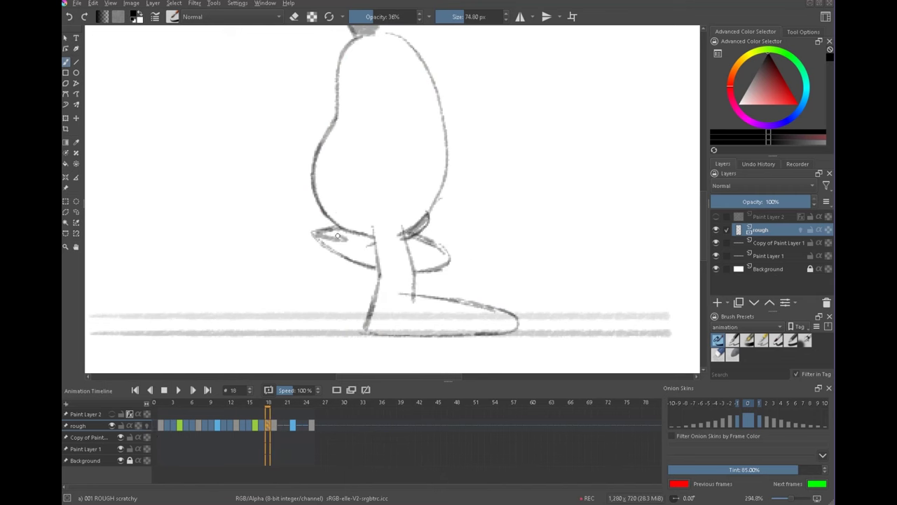
scroll(465, 276, "down", 3)
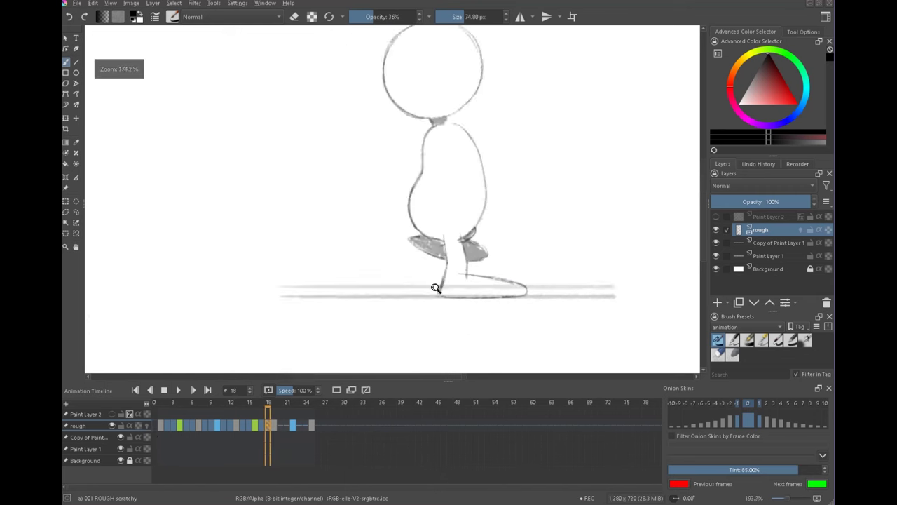
- Draw the in-betweens in frames 20 and 21 with onion skins, positioning the selected head and body in frame 21
key("Right")
key("Right")
left_click(147, 426)
right_click(288, 425)
left_click(147, 426)
left_click(293, 427)
left_click(147, 427)
left_click_drag(266, 28, 486, 315)
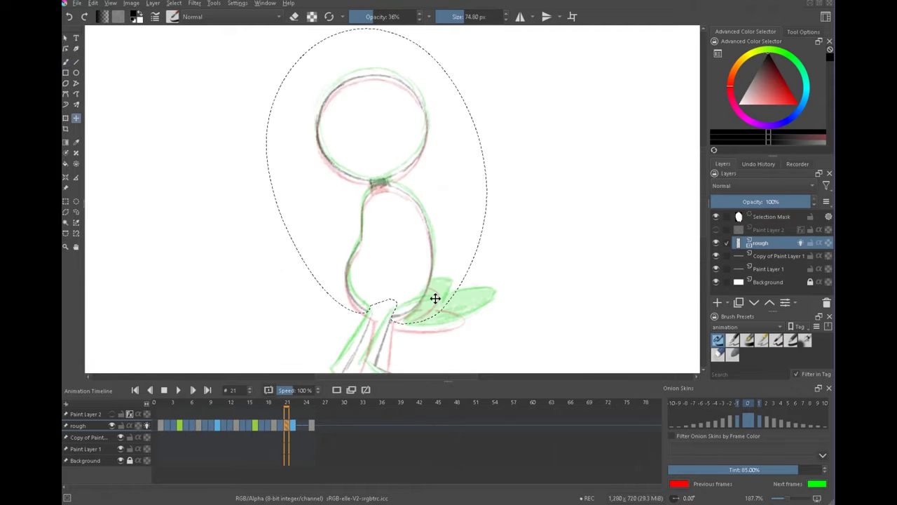
key("ctrl+shift+a")
- Draw the in-betweens in frames 23 and 24 over the onion skins, including the neck and torso in frame 24
left_click(147, 426)
left_click(299, 426)
left_click(147, 426)
left_click(147, 426)
scroll(388, 133, "up", 2)
scroll(388, 134, "down", 8)
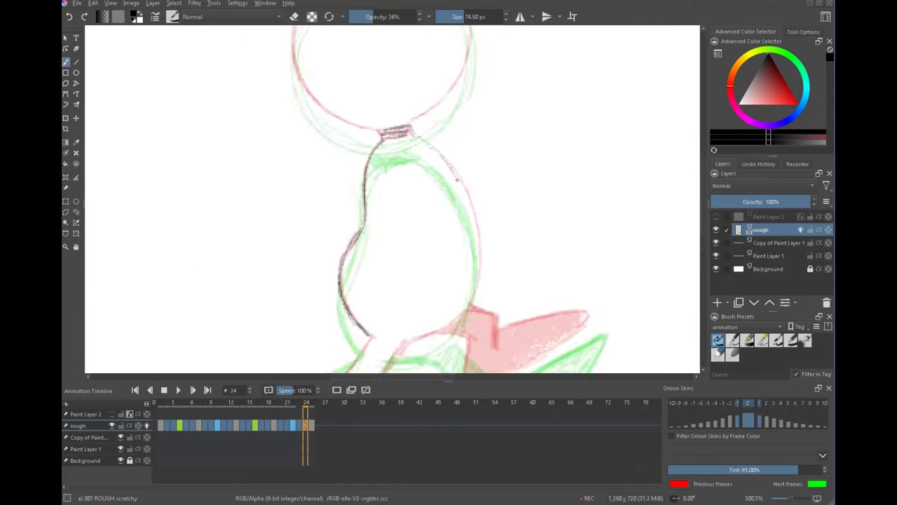
- Play the completed walk cycle, compare individual frames and examine the timing chart in frame 1
left_click(179, 390)
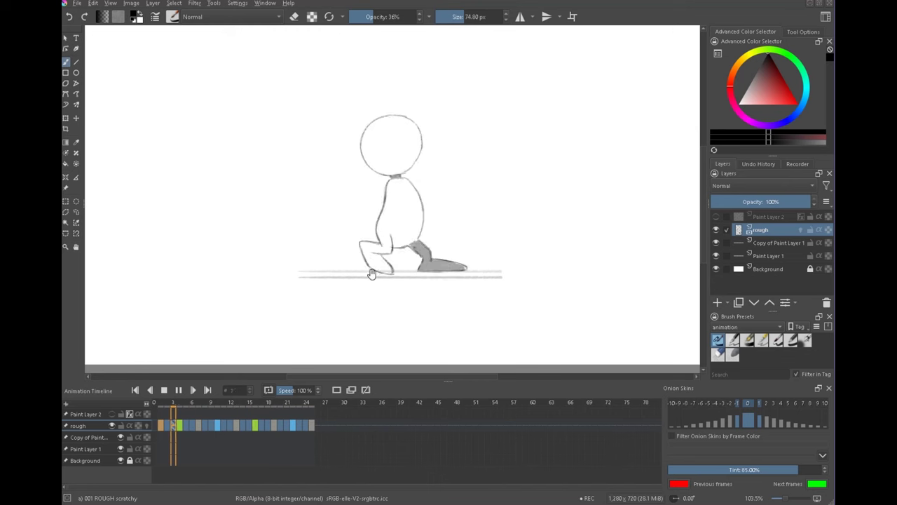
left_click(161, 422)
left_click(161, 423)
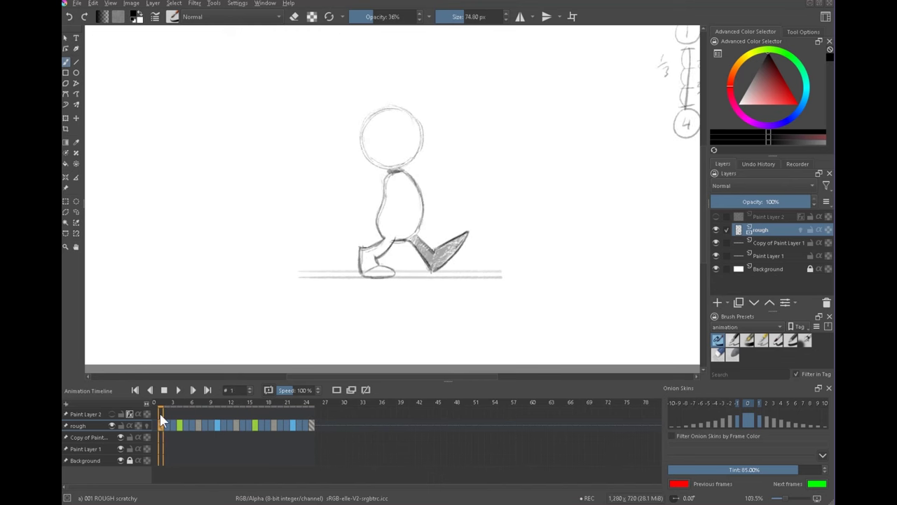
key("space")
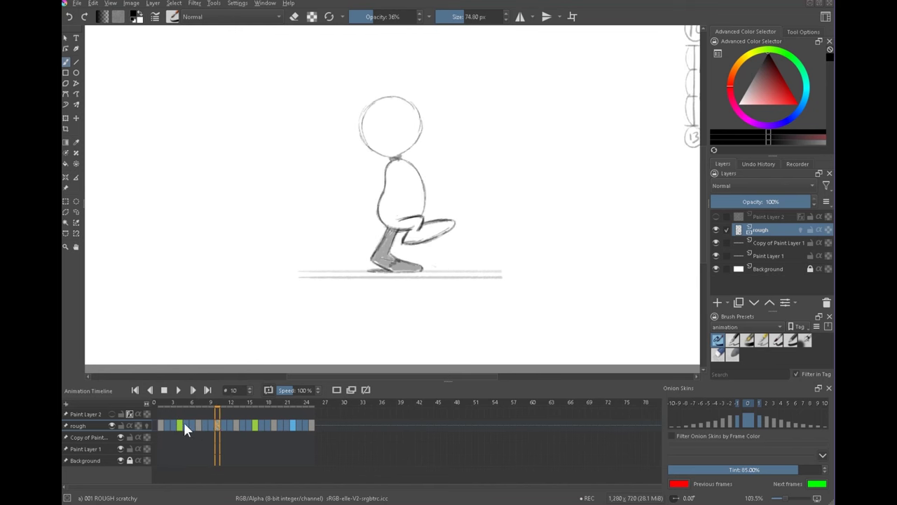
left_click(254, 425)
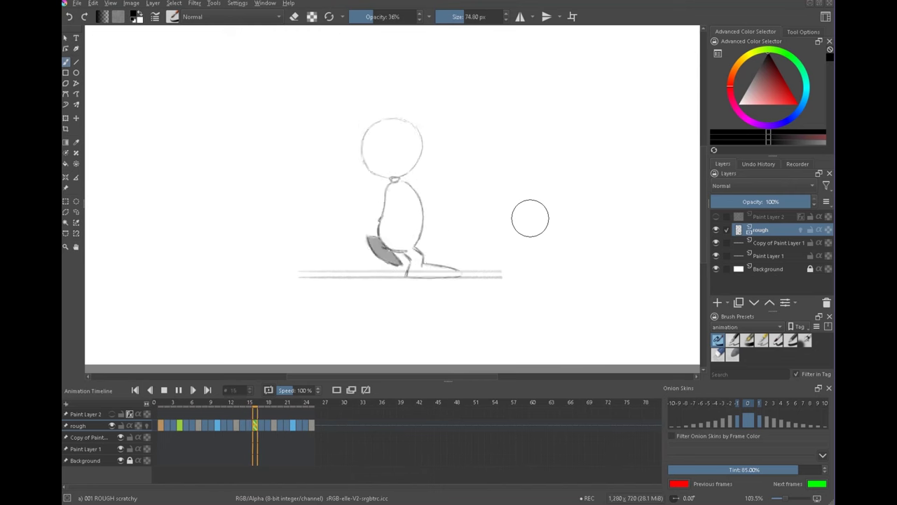
left_click(168, 405)
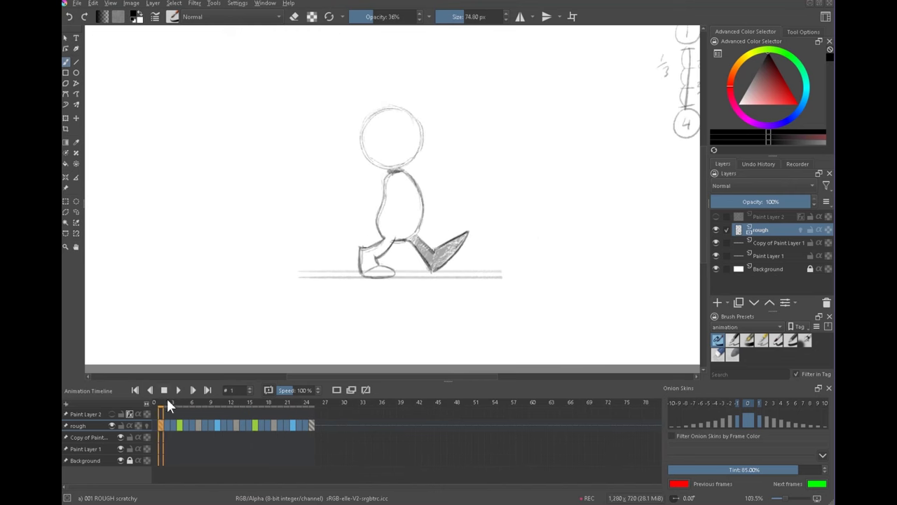
mouse_move(661, 92)
left_mouse_down()
mouse_move(552, 148)
mouse_move(610, 124)
left_mouse_up()
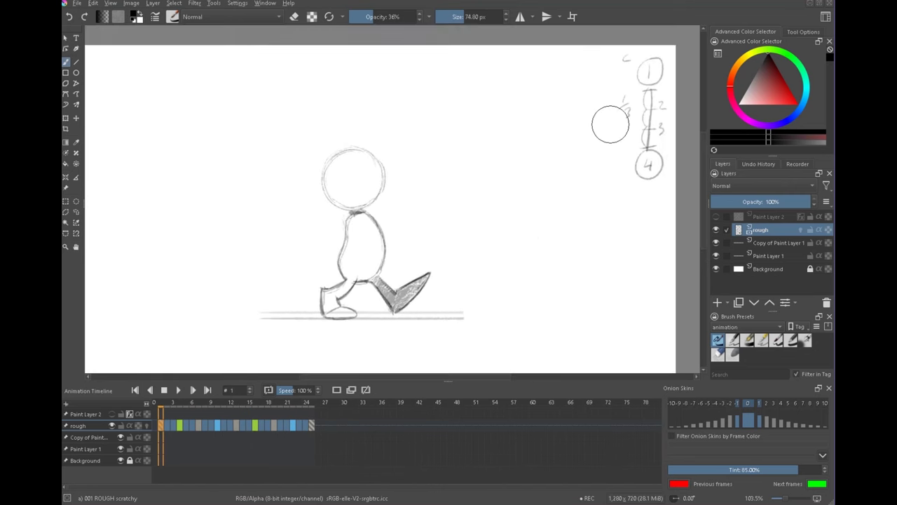